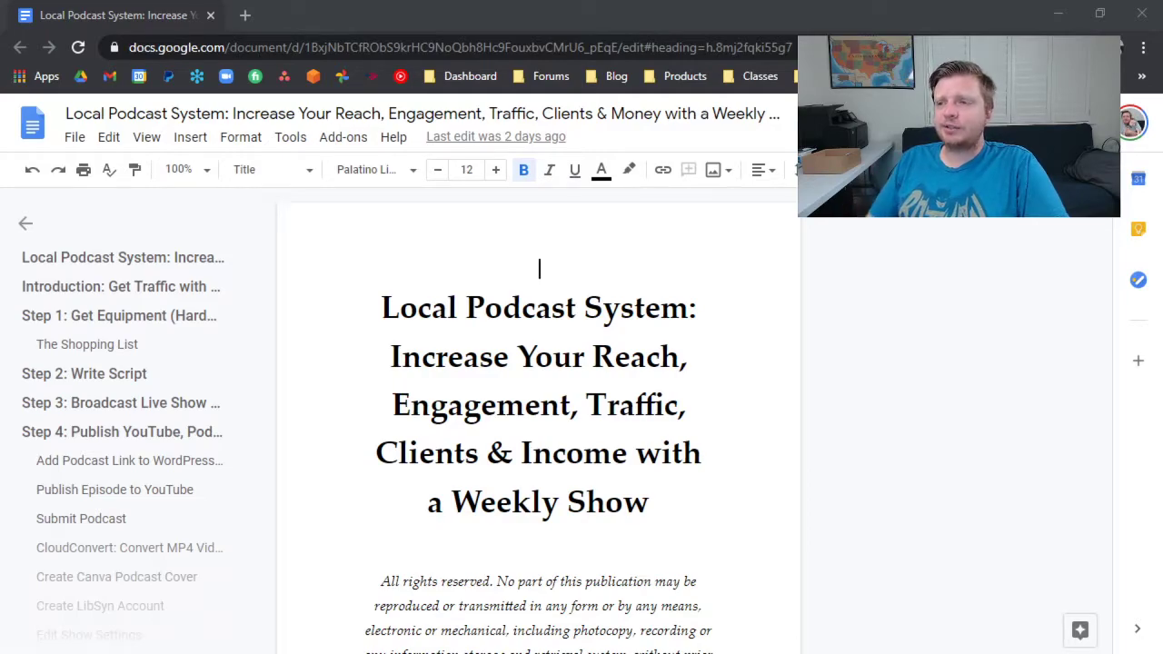
# Check the custom page width and height in the Page Sizer add-on and cancel the dialog.
pyautogui.click(74, 137)
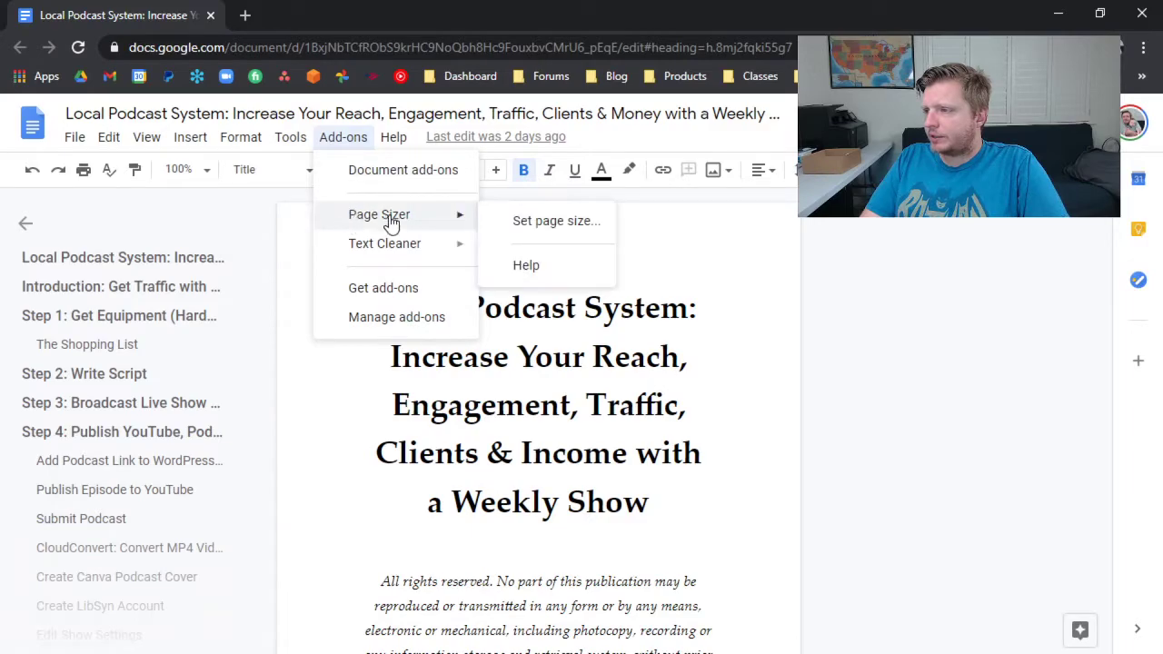
pyautogui.click(511, 218)
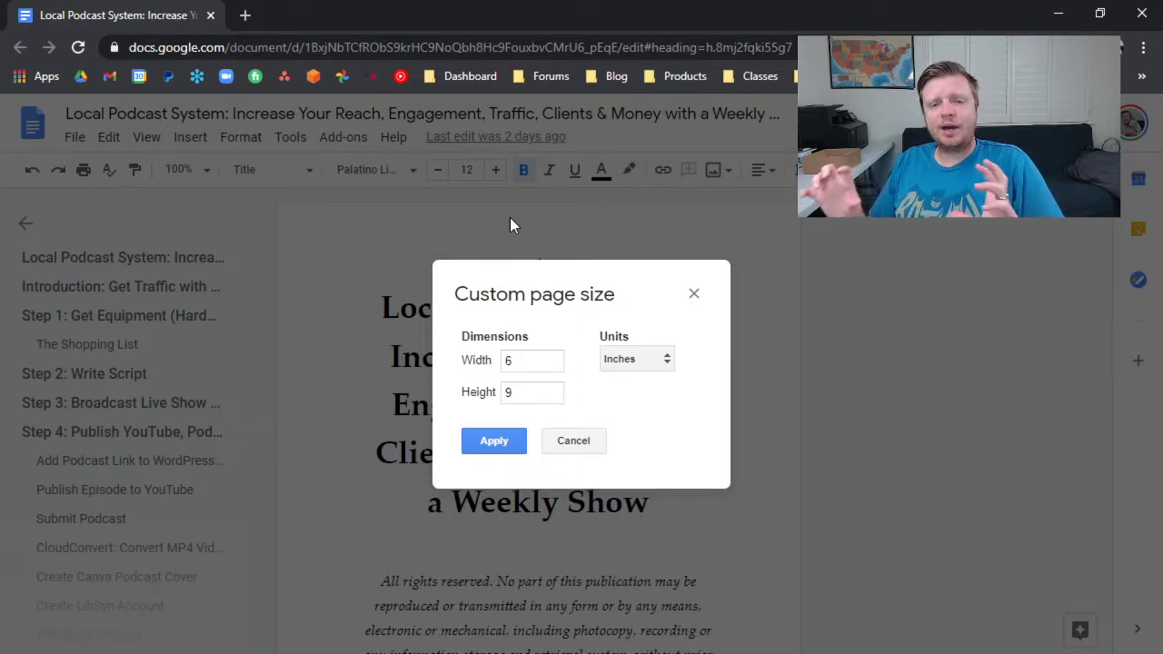
pyautogui.click(587, 442)
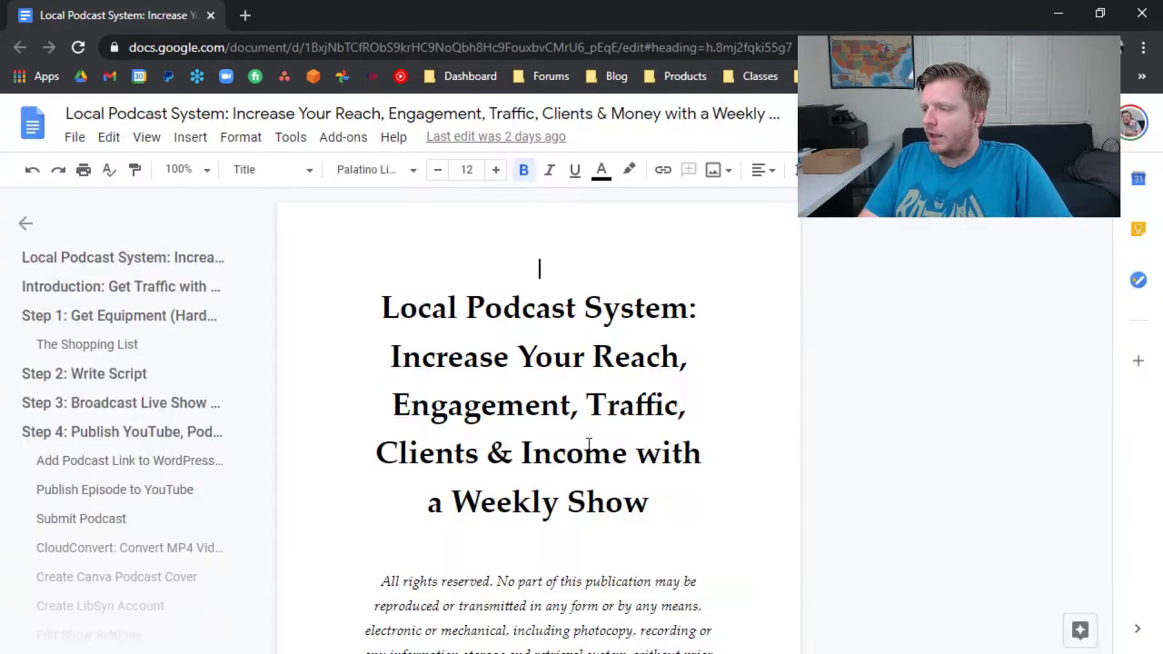
# Inspect the first section's margins in the document's page setup and cancel the dialog.
pyautogui.click(72, 137)
pyautogui.scroll(-1, 136, 569)
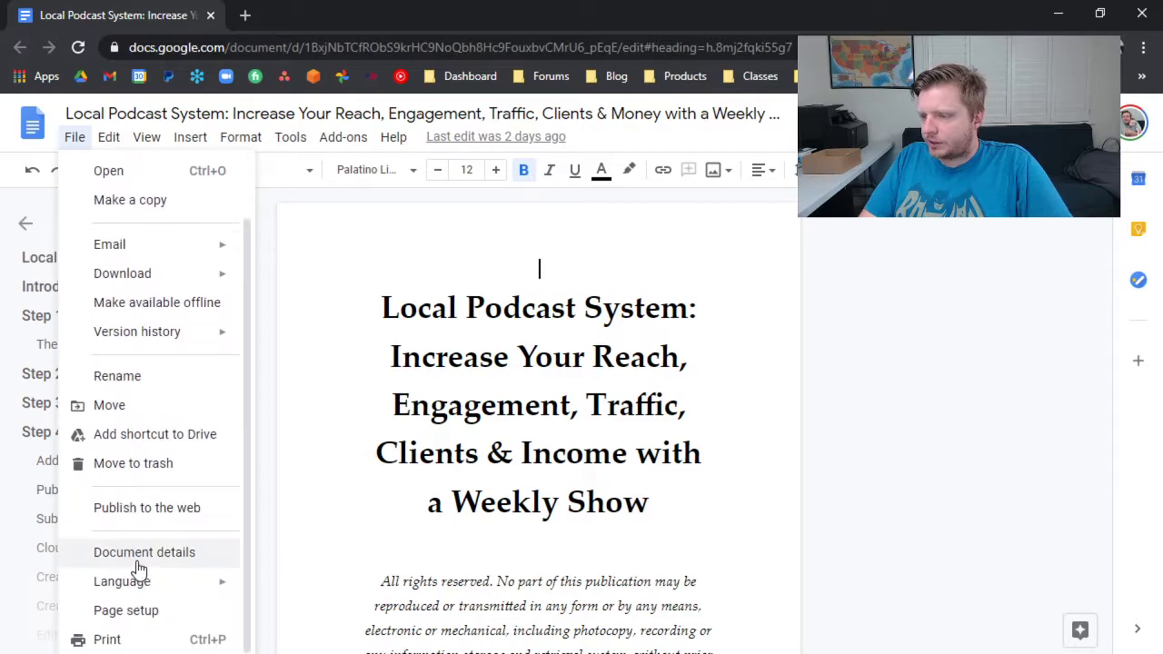
pyautogui.click(142, 608)
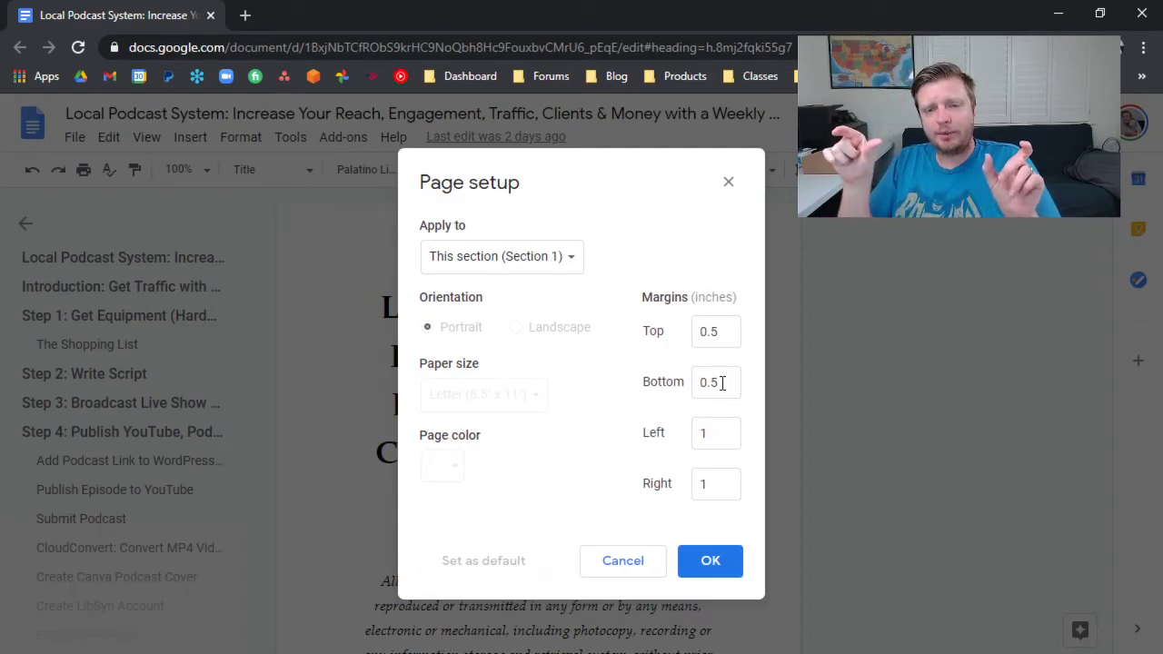
pyautogui.click(643, 568)
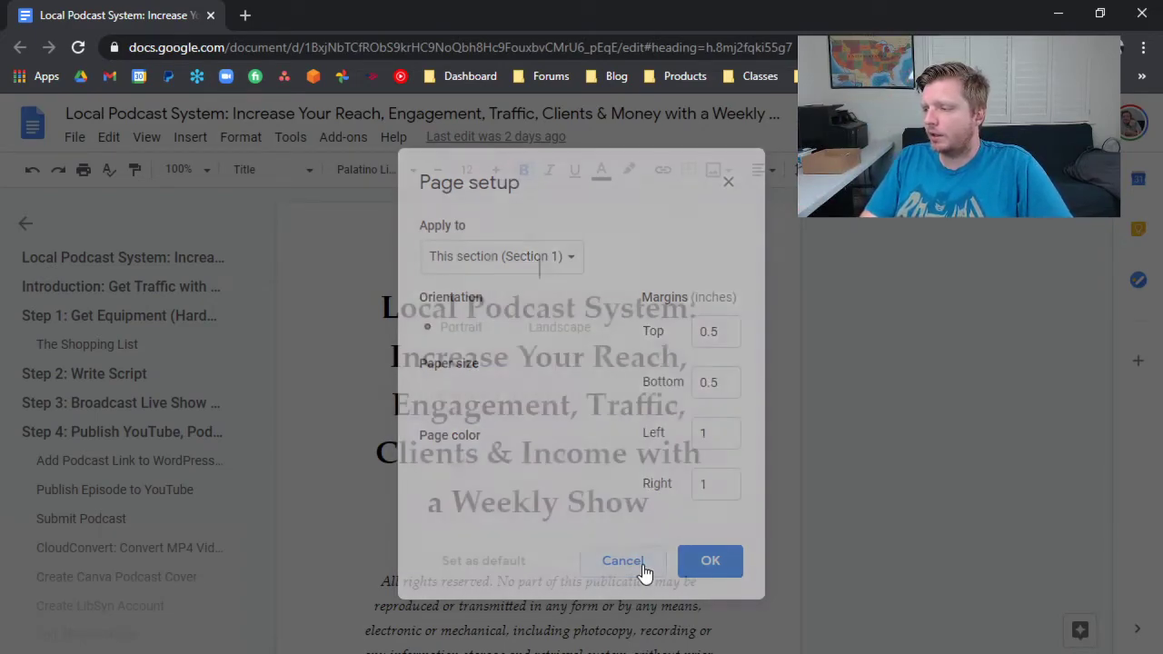
# Look through the manuscript from the title page to the second numbered page of the introduction.
pyautogui.scroll(-20, 550, 338)
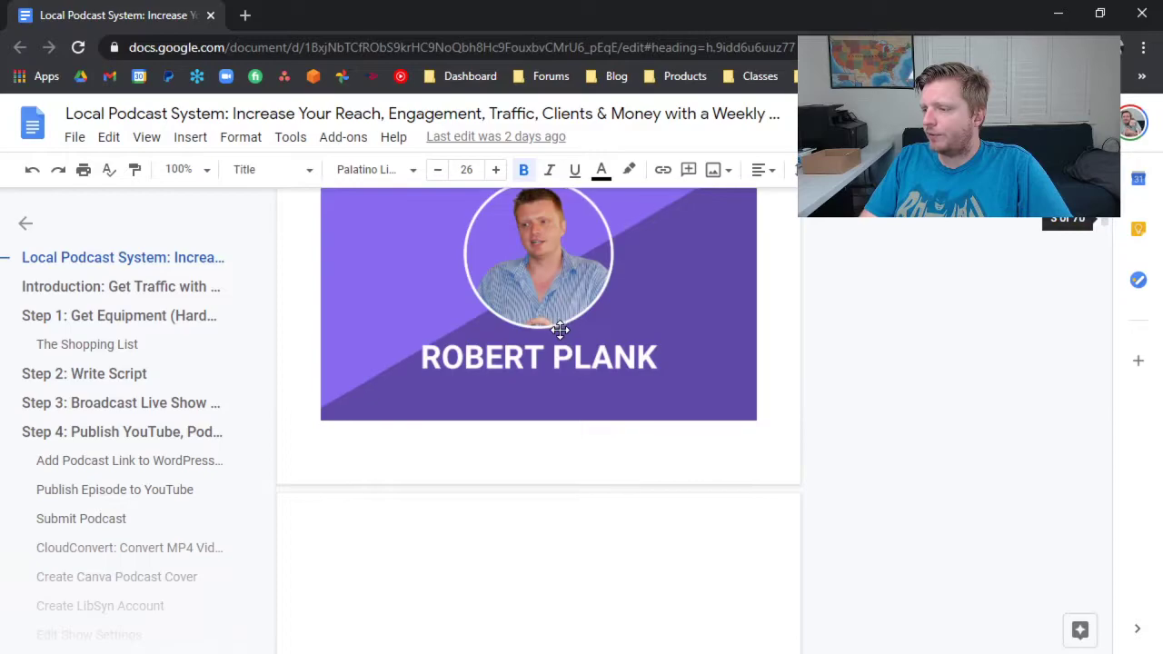
pyautogui.scroll(-10, 563, 329)
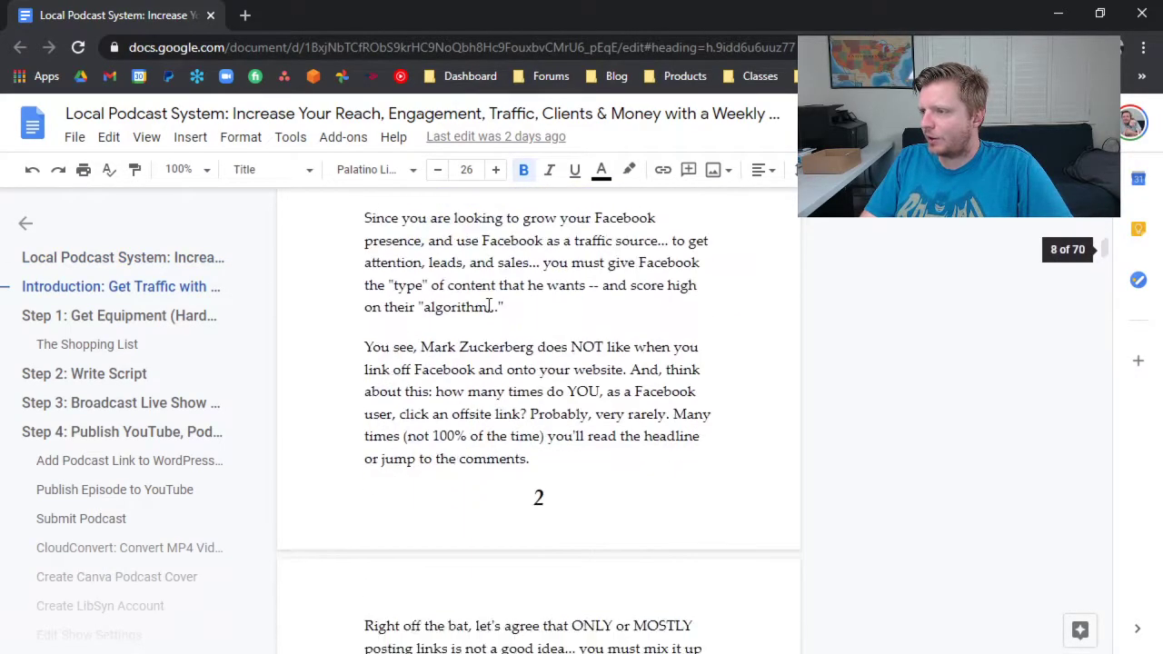
pyautogui.click(471, 291)
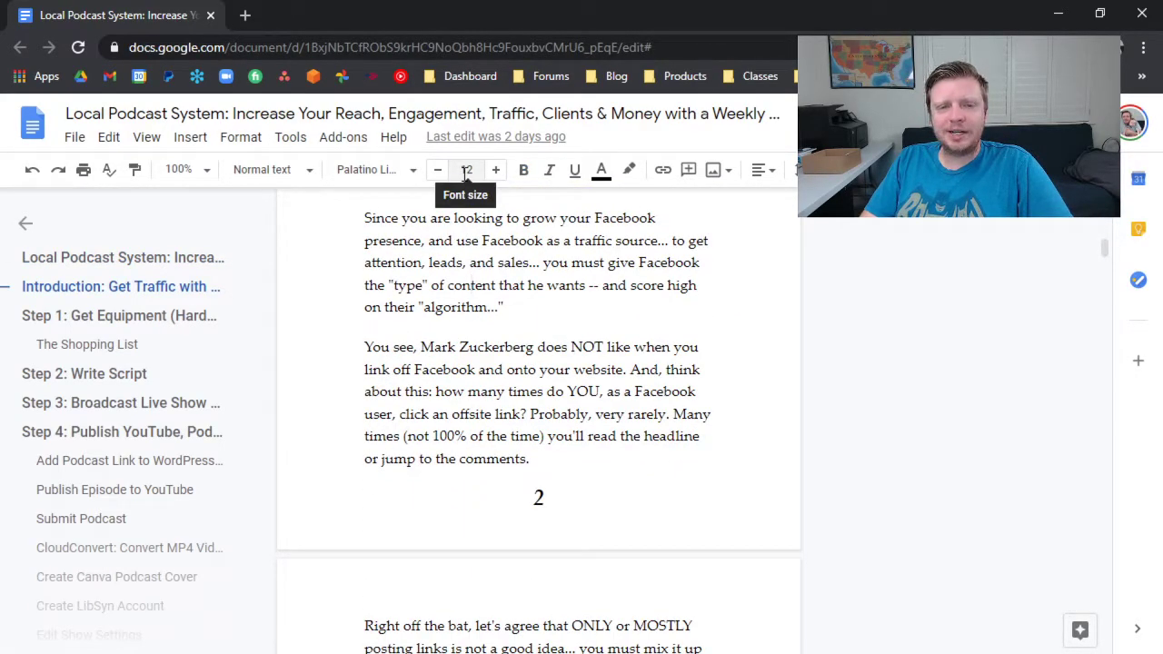
# Open canva.com in a new browser tab and open the recent "Local Podcast System" design.
pyautogui.click(245, 16)
pyautogui.write('canva')
pyautogui.press('Return')
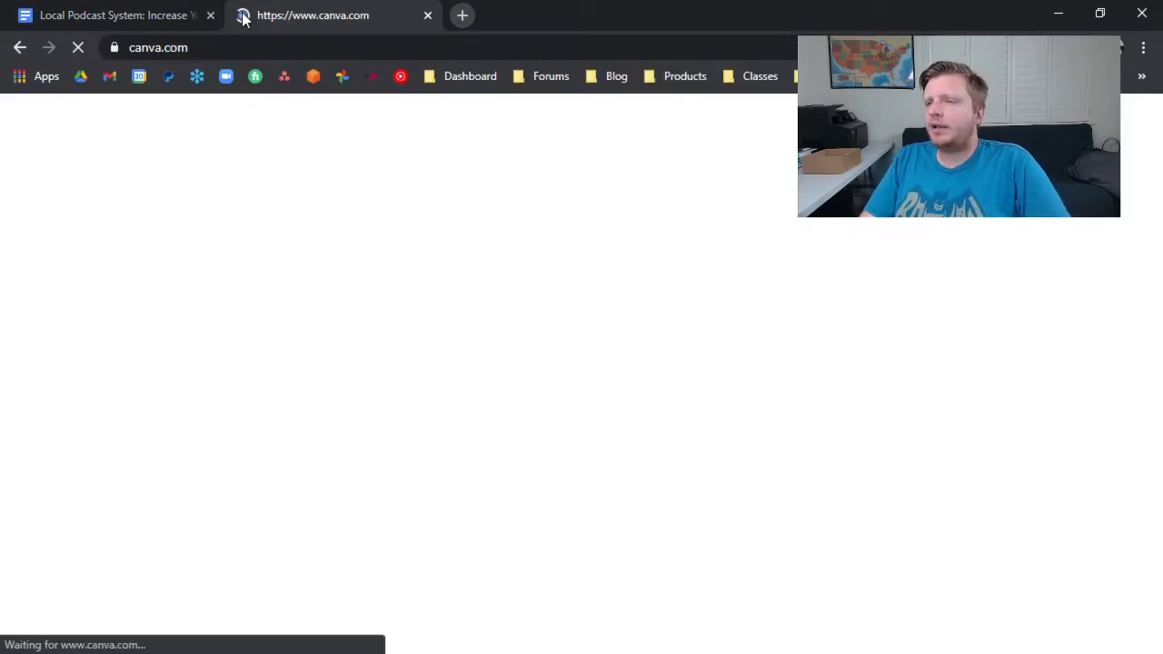
pyautogui.scroll(-6, 436, 300)
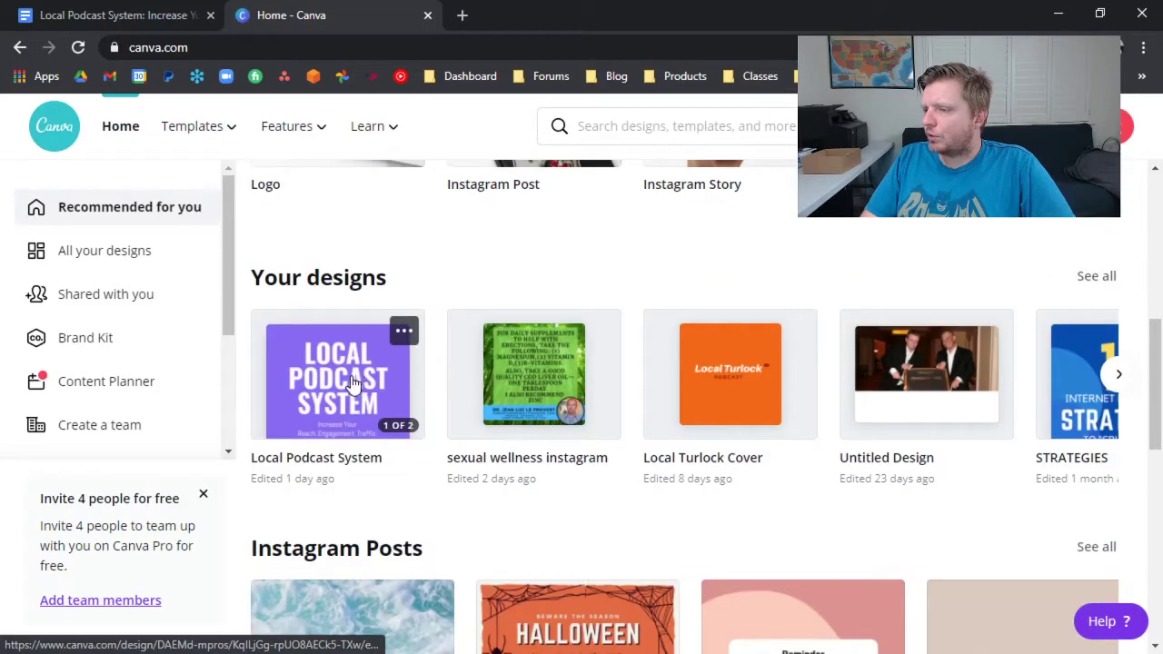
pyautogui.click(352, 384)
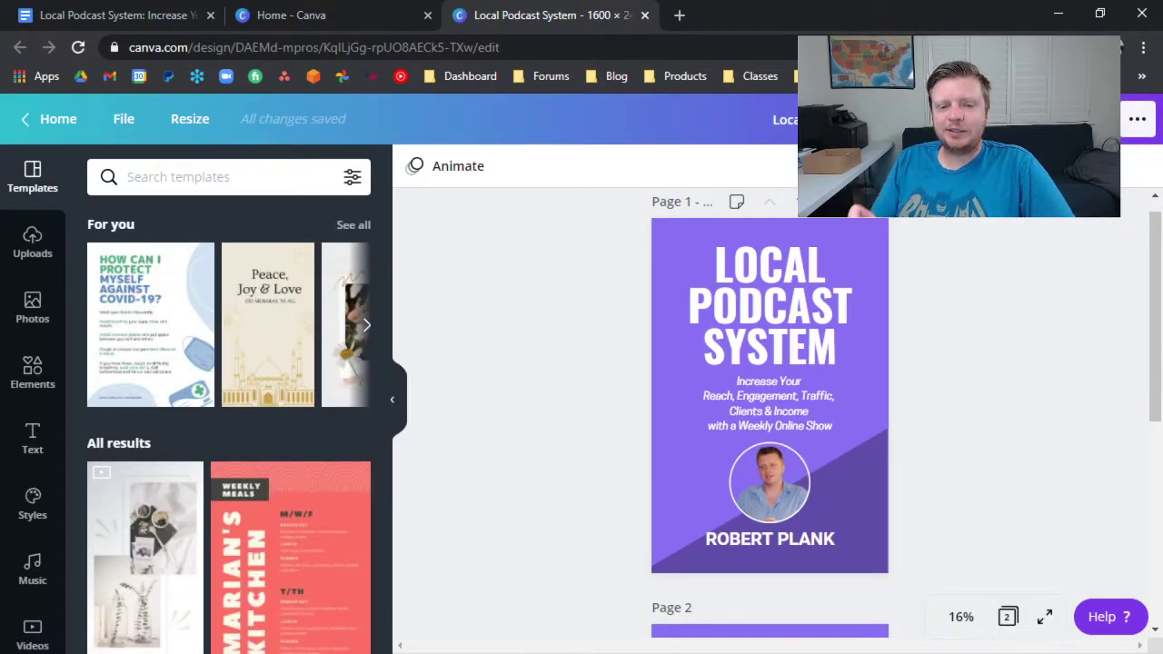
# Review both cover pages and download only Page 1 of the design as a PNG, returning to editing.
pyautogui.scroll(-4, 818, 310)
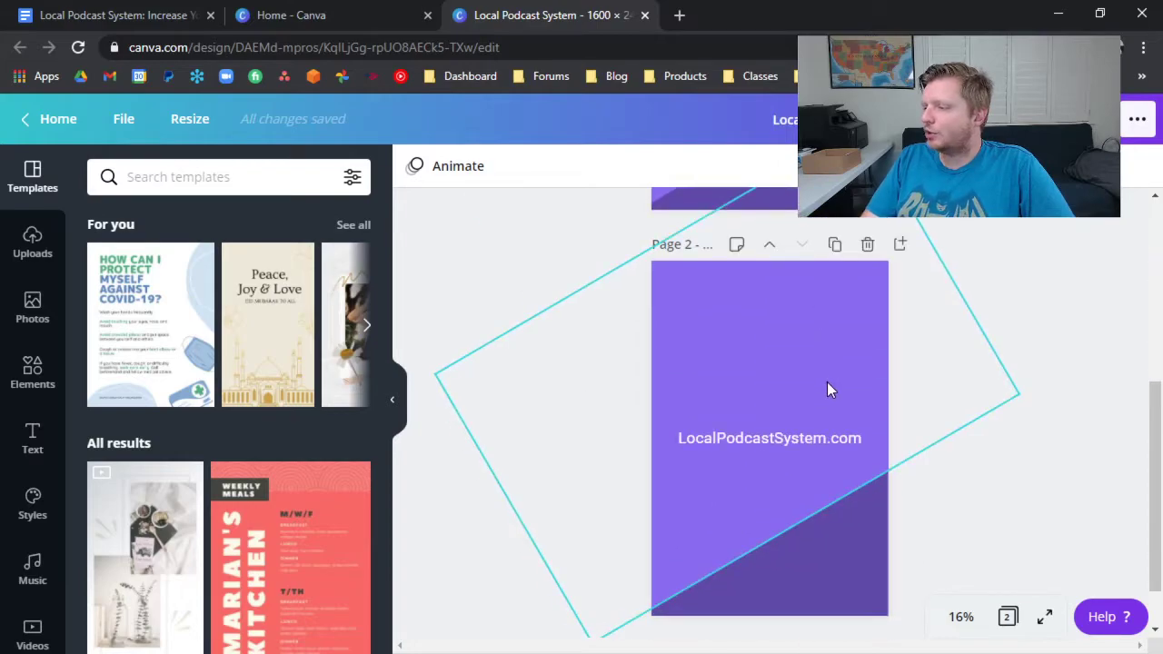
pyautogui.scroll(3, 831, 359)
pyautogui.scroll(3, 831, 358)
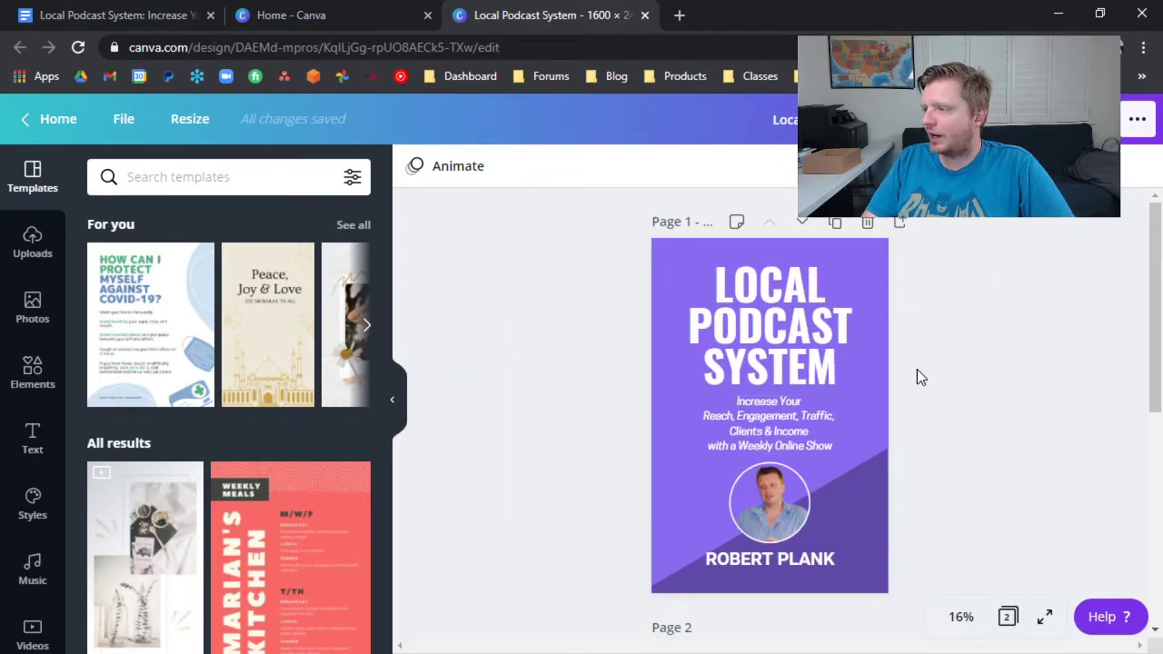
pyautogui.scroll(-3, 829, 579)
pyautogui.scroll(3, 831, 579)
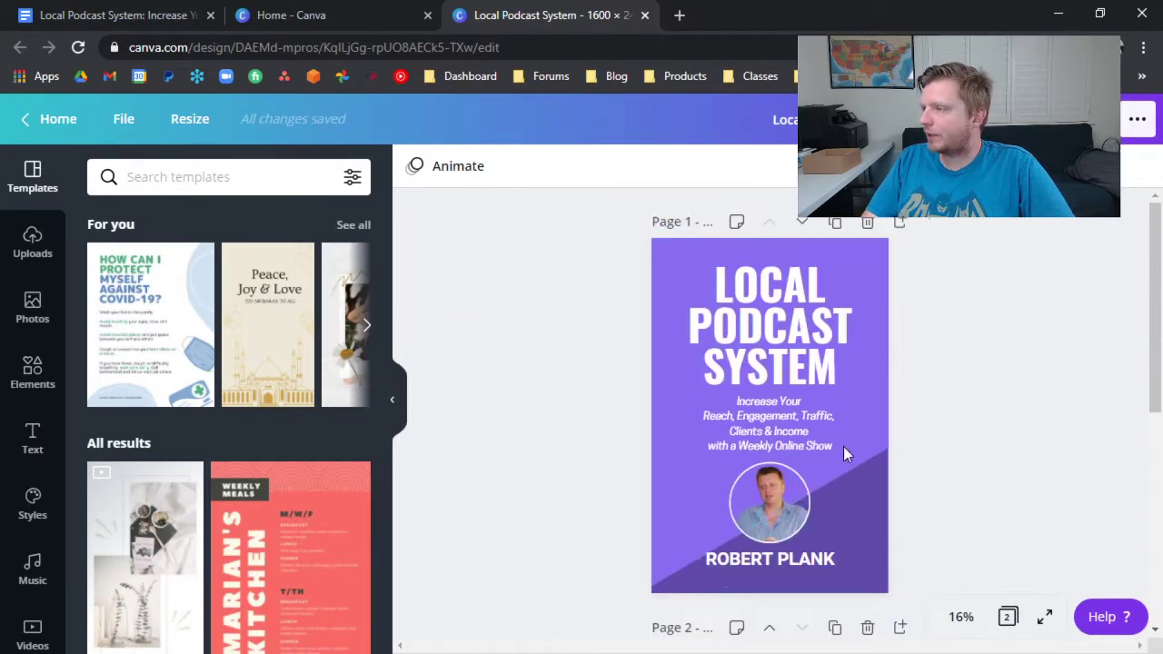
pyautogui.click(1081, 119)
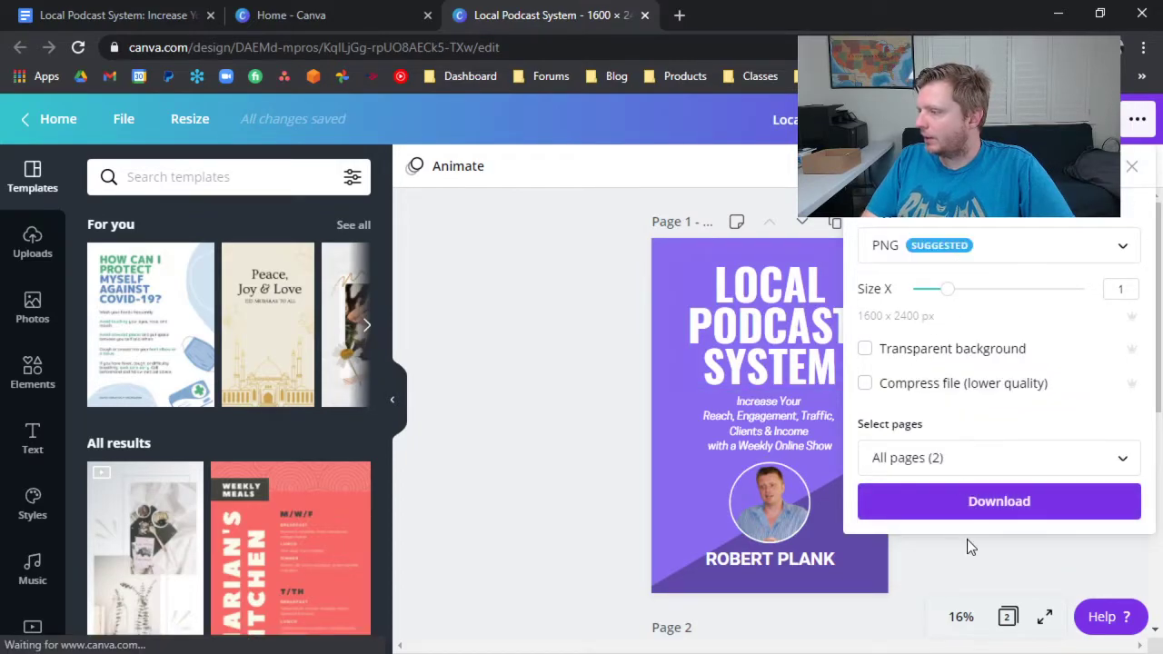
pyautogui.click(968, 467)
pyautogui.click(1119, 282)
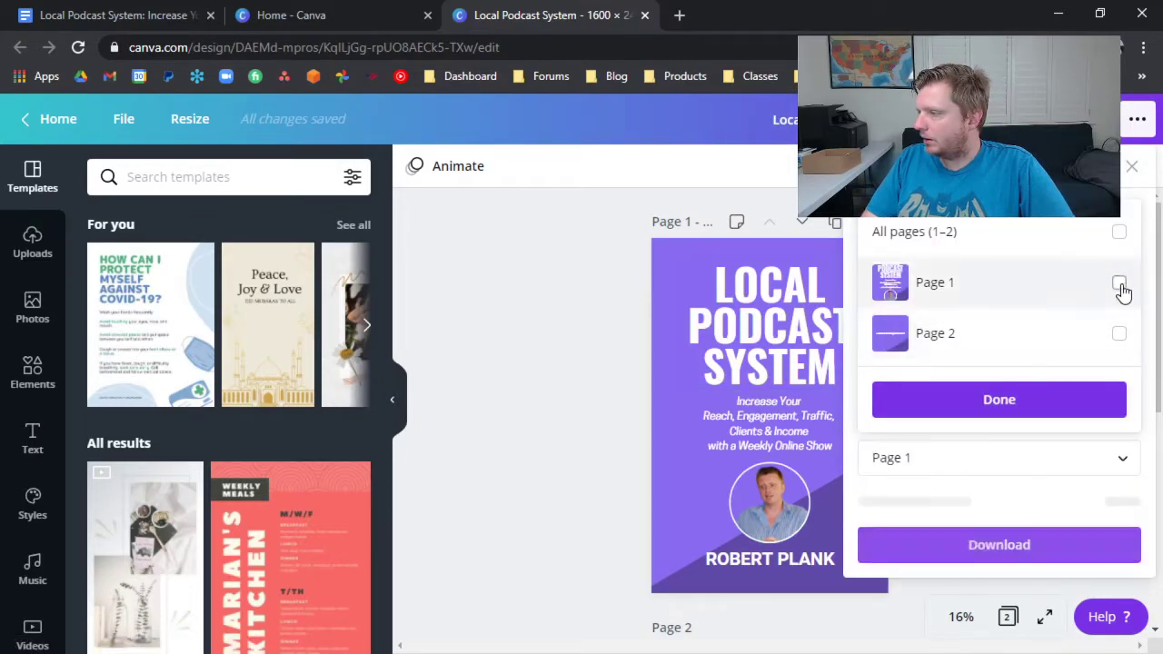
pyautogui.click(1031, 402)
pyautogui.click(1029, 500)
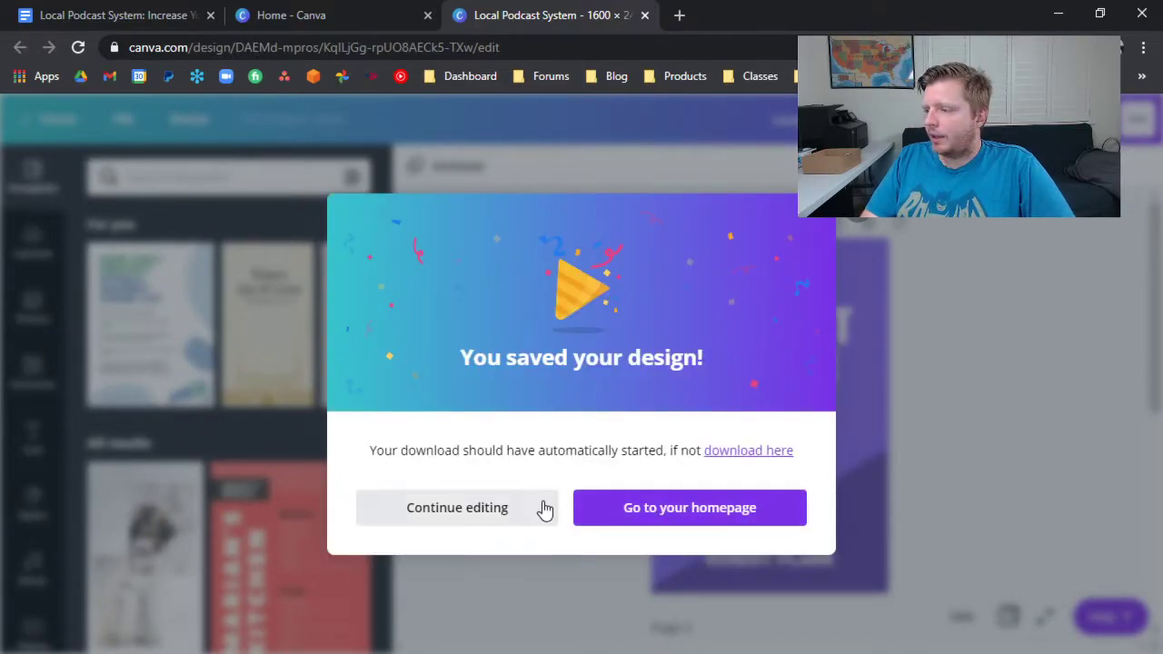
pyautogui.click(514, 505)
# Download only Page 2, the back cover, of the design as a PNG.
pyautogui.scroll(-3, 775, 463)
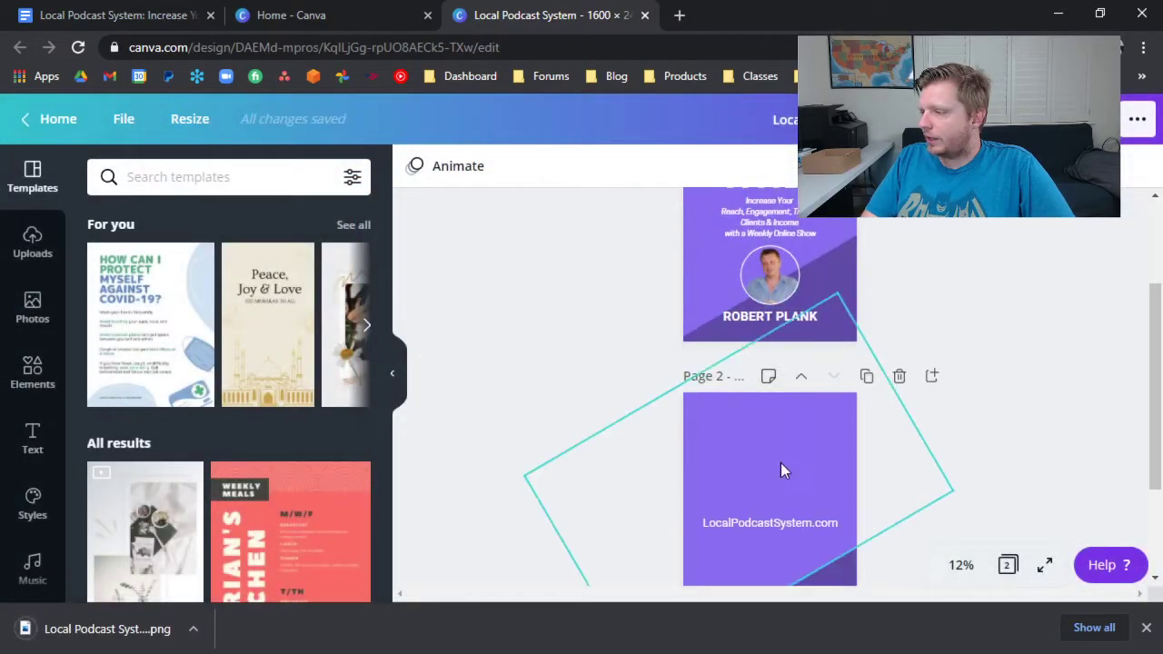
pyautogui.click(1058, 119)
pyautogui.click(908, 457)
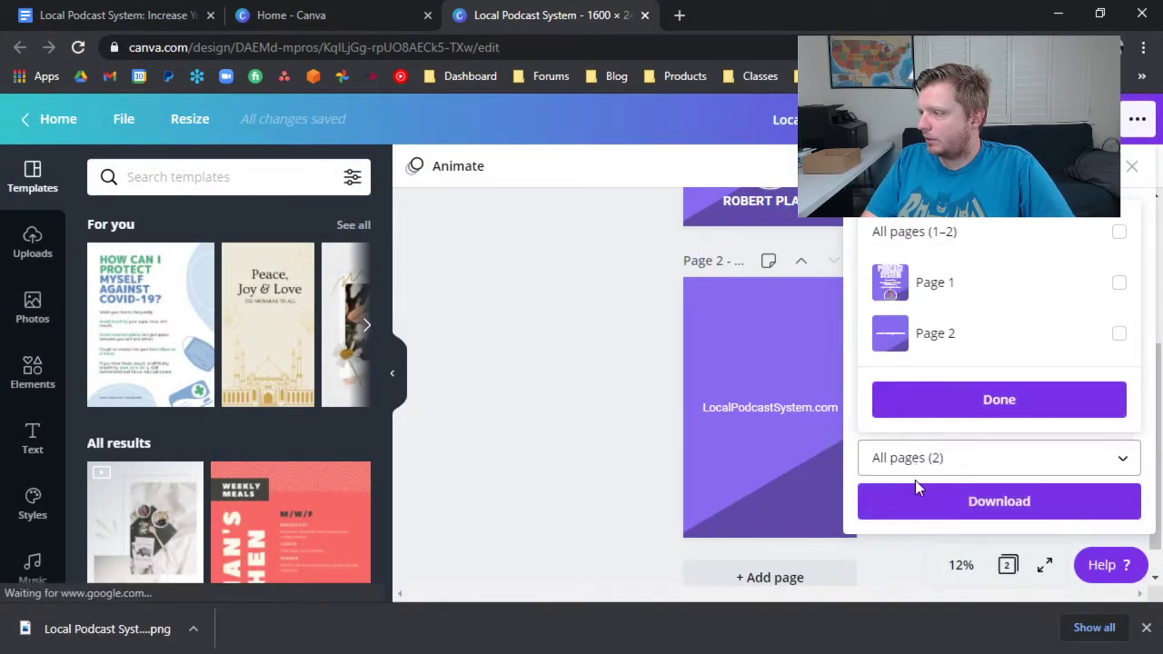
pyautogui.click(1103, 333)
pyautogui.click(1054, 400)
pyautogui.click(1004, 501)
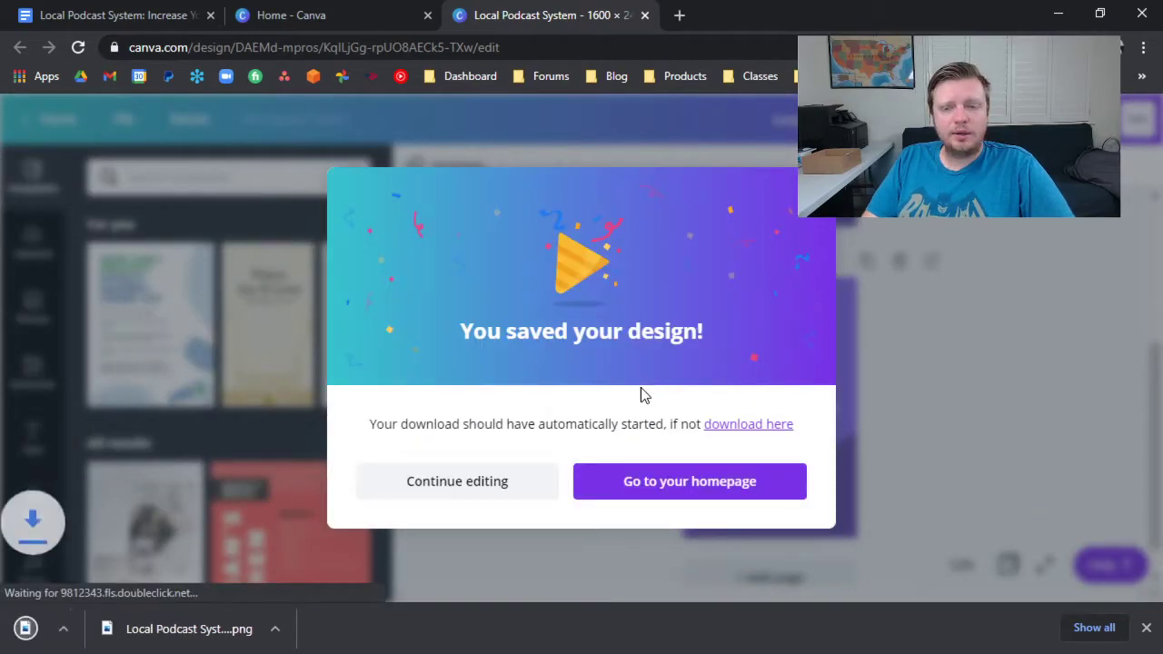
# Return to the Google Docs manuscript and download it as a Microsoft Word (.docx) file.
pyautogui.click(154, 9)
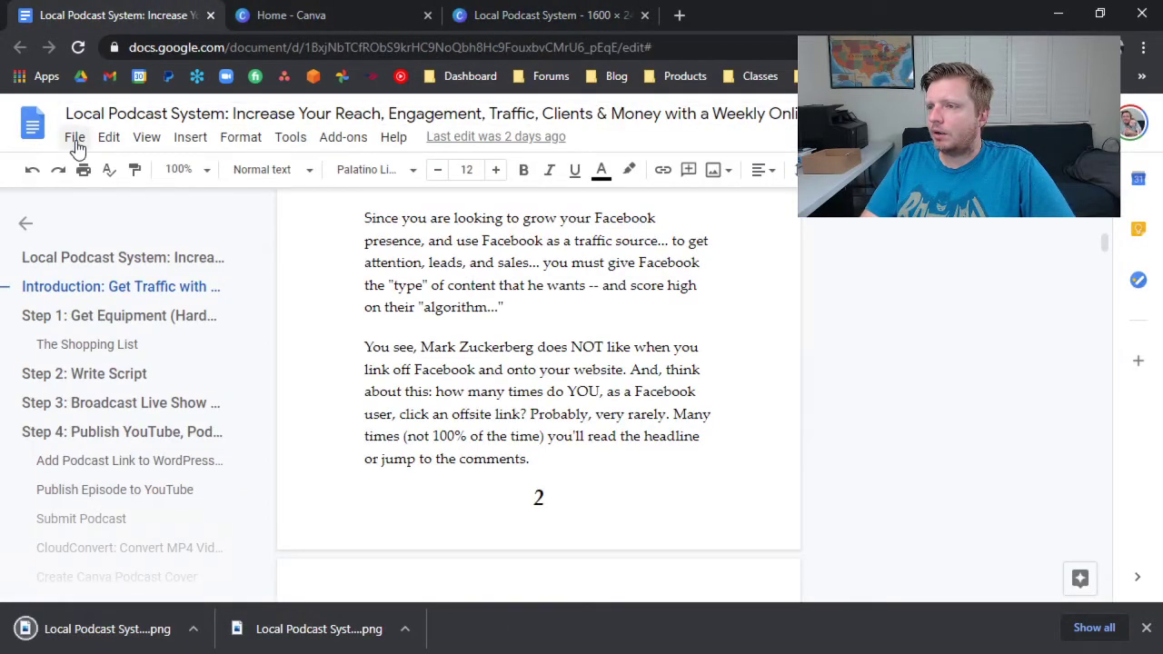
pyautogui.click(76, 138)
pyautogui.moveTo(108, 138)
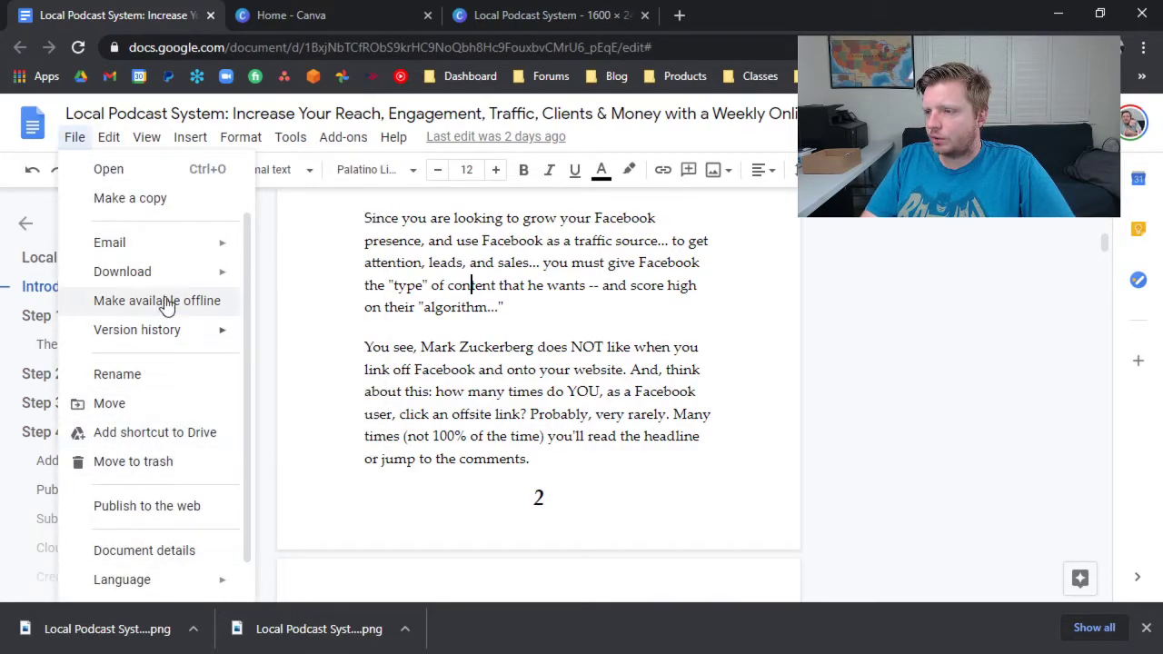
pyautogui.moveTo(164, 271)
pyautogui.click(291, 281)
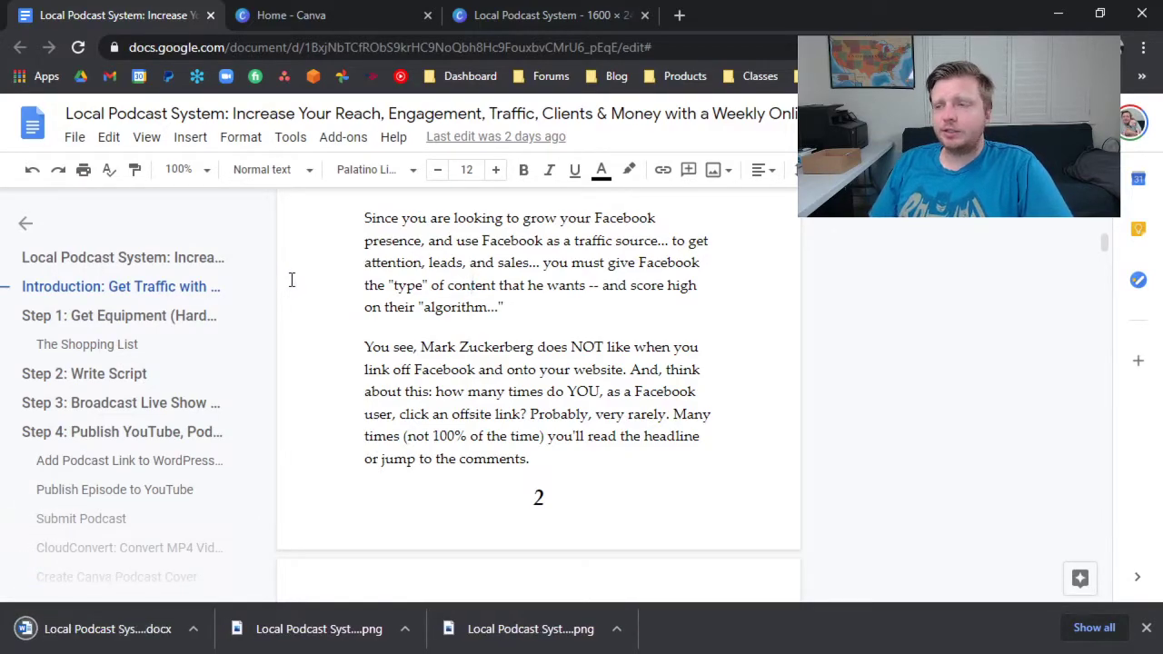
# Download the manuscript as a PDF document as well.
pyautogui.click(74, 137)
pyautogui.moveTo(132, 273)
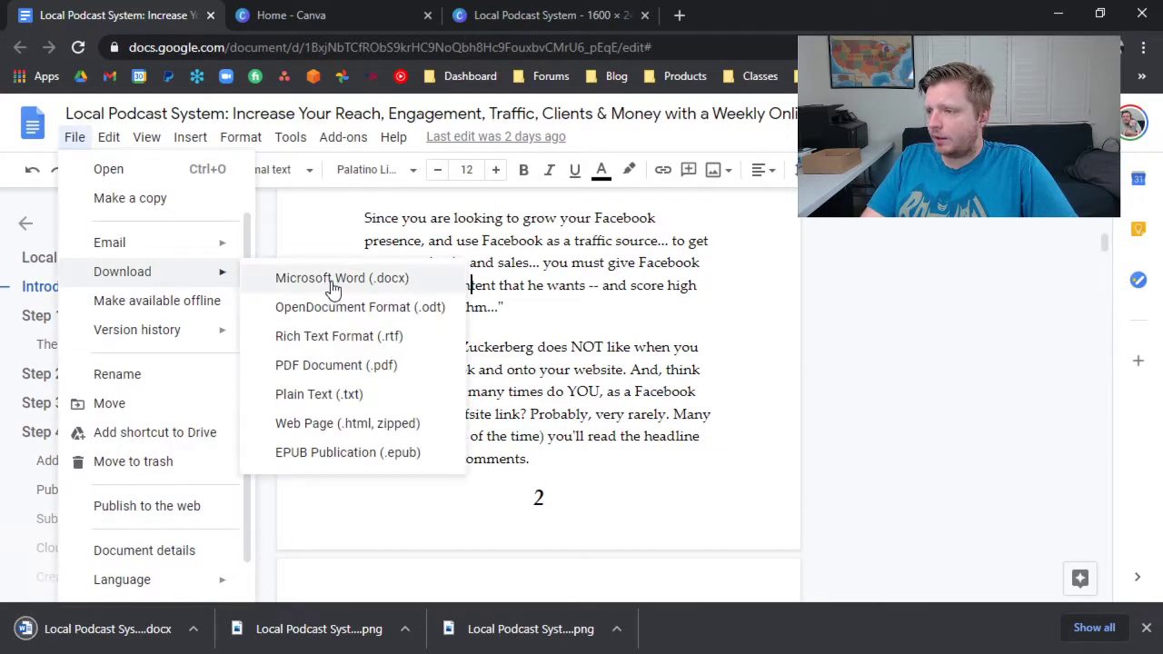
pyautogui.click(337, 355)
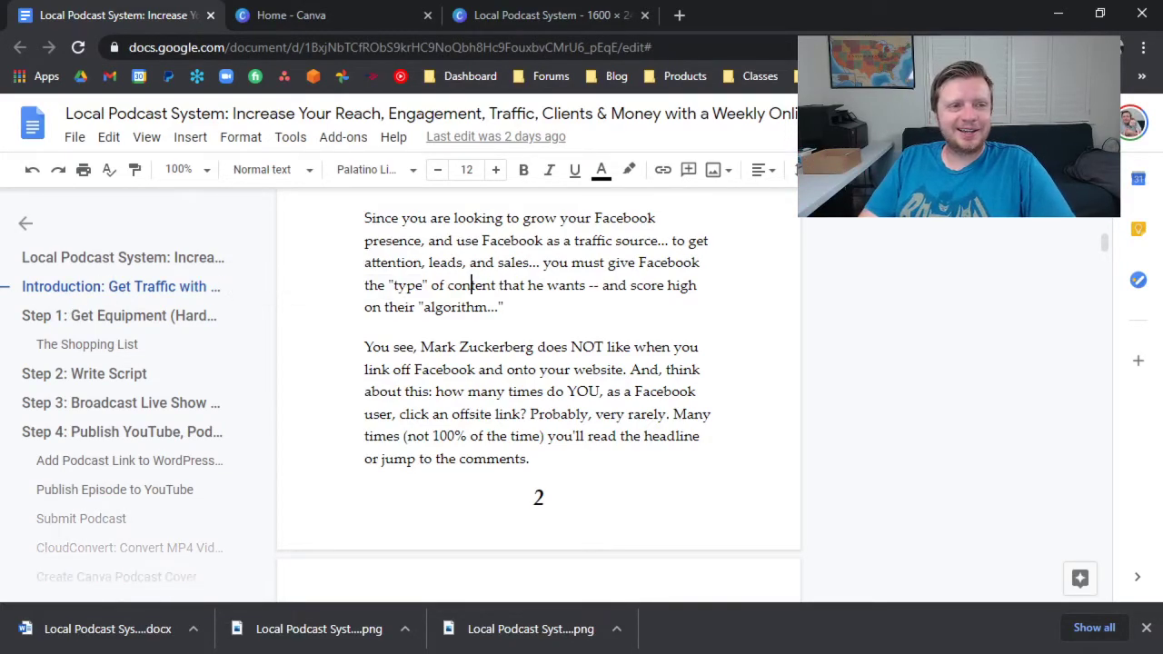
pyautogui.moveTo(0, 218); pyautogui.dragTo(336, 2)
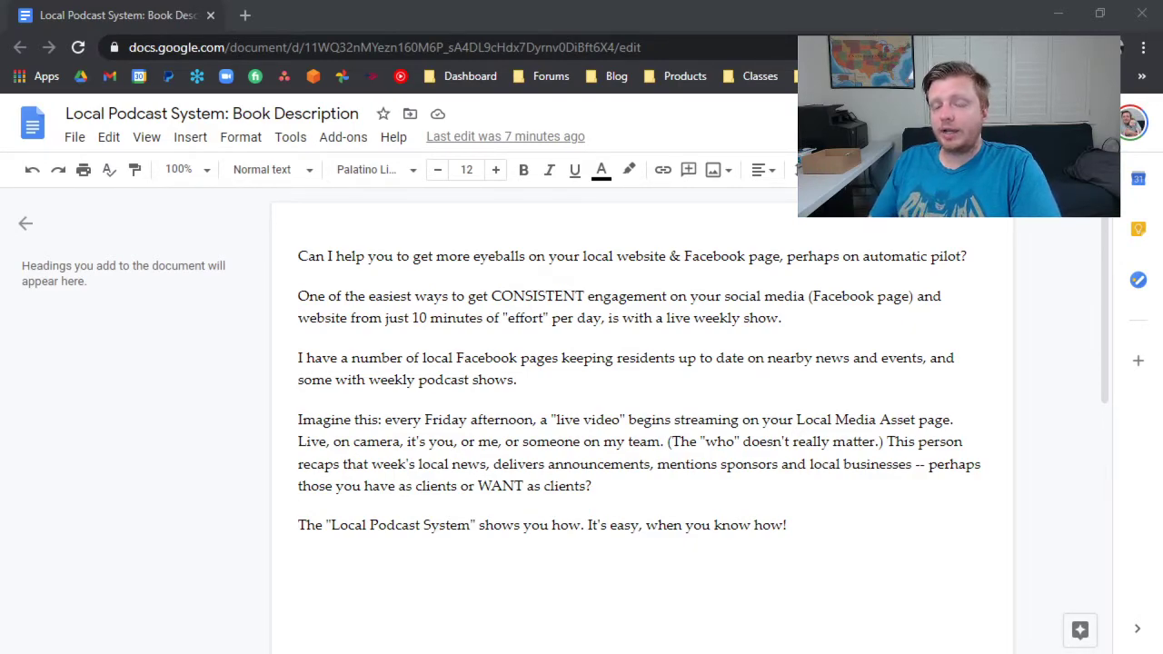
# Add the sentence "Order this book right away." to the end of the book description's last paragraph.
pyautogui.click(842, 538)
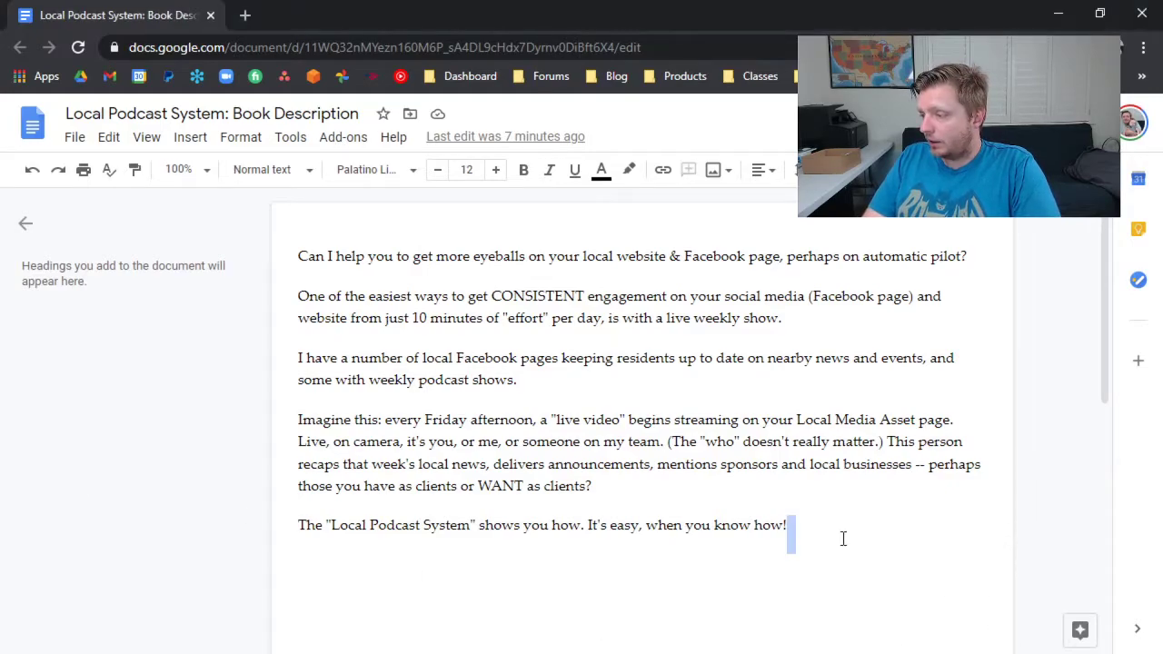
pyautogui.write('Order this ')
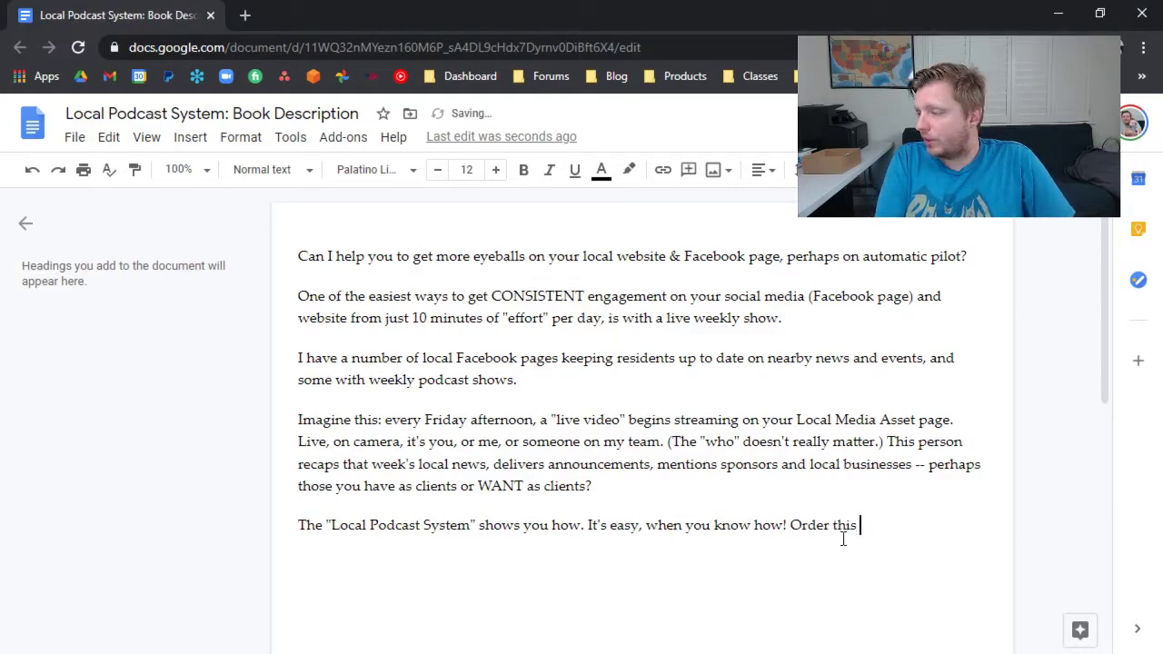
pyautogui.write('book right away.')
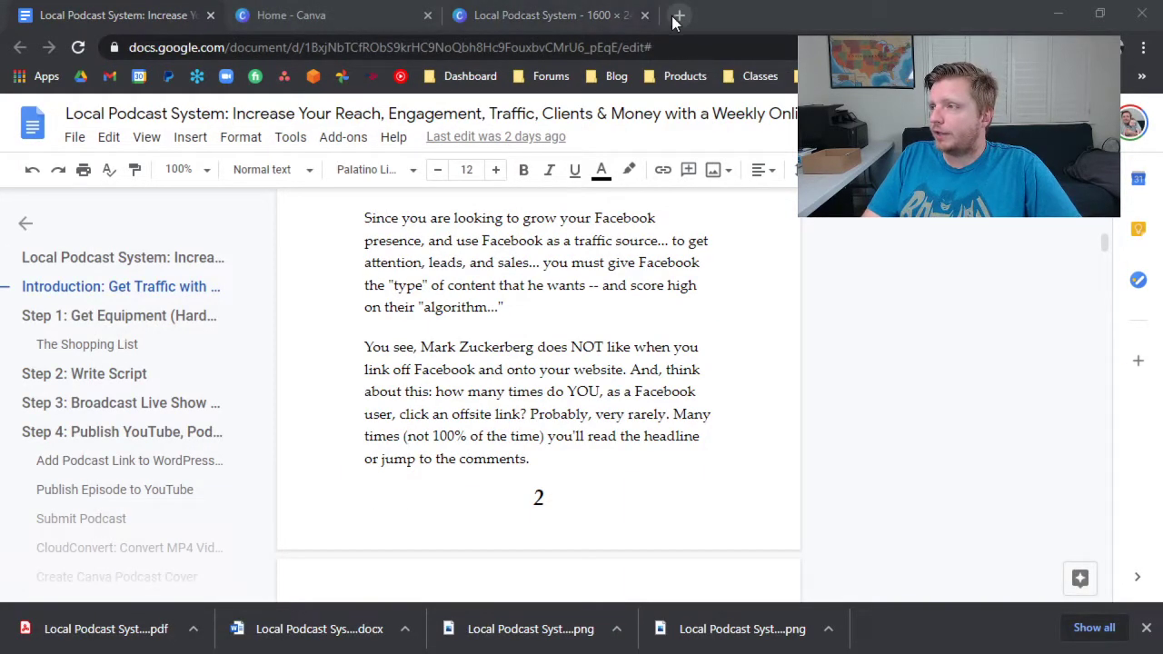
# Switch to the Kindle Direct Publishing bookshelf in a new browser tab and start creating a new Kindle eBook title.
pyautogui.click(679, 14)
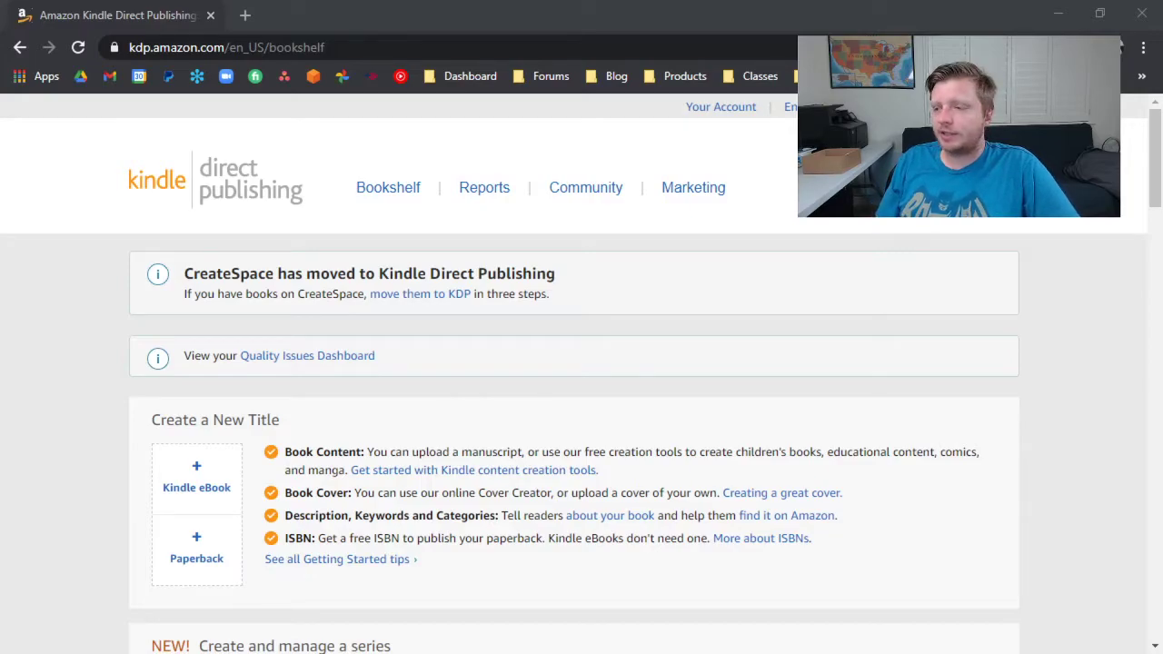
pyautogui.scroll(-4, 371, 481)
pyautogui.scroll(-3, 329, 460)
pyautogui.scroll(5, 195, 309)
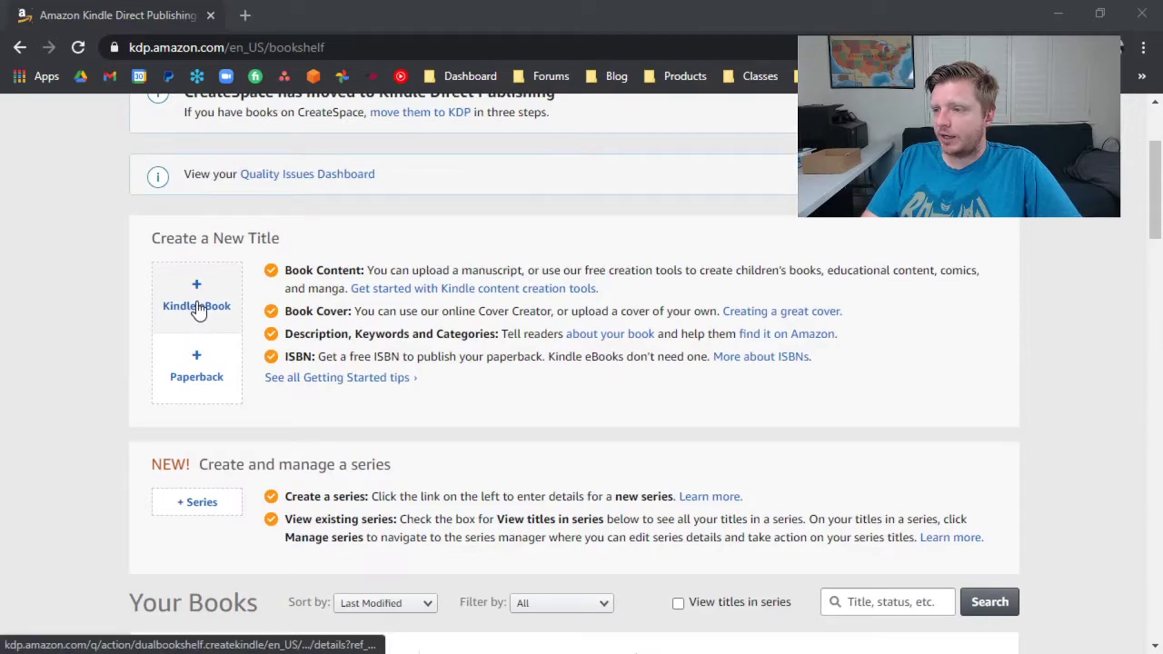
pyautogui.click(198, 307)
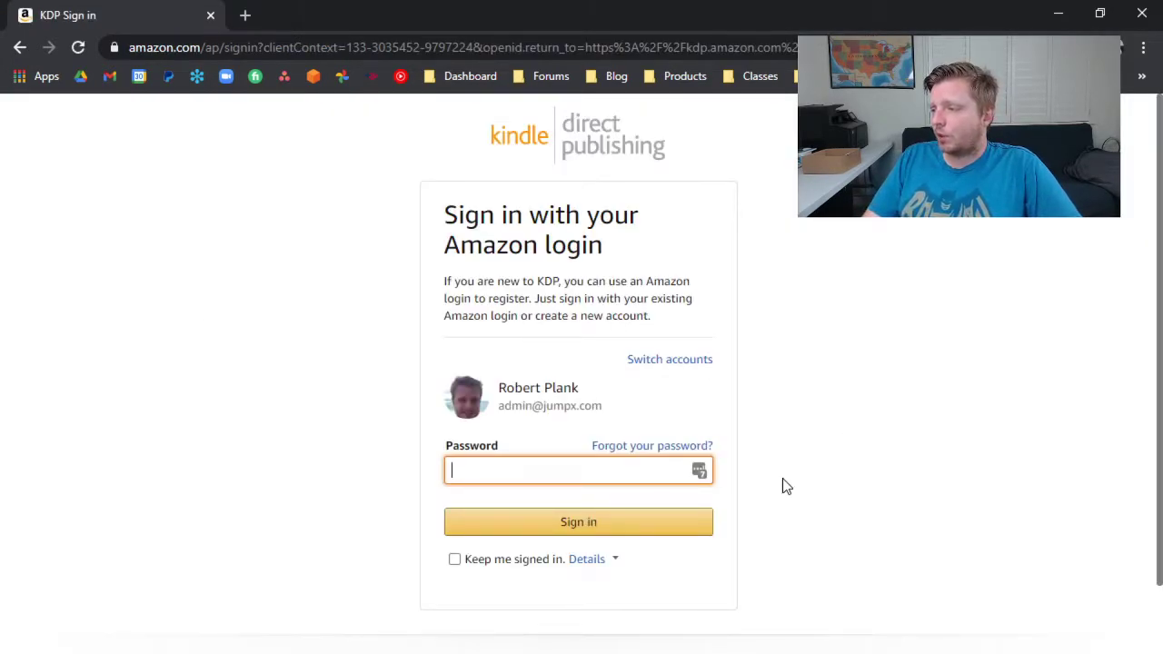
# Fill in the account password from the saved LastPass entry and sign in to Kindle Direct Publishing.
pyautogui.click(701, 471)
pyautogui.scroll(-2, 592, 592)
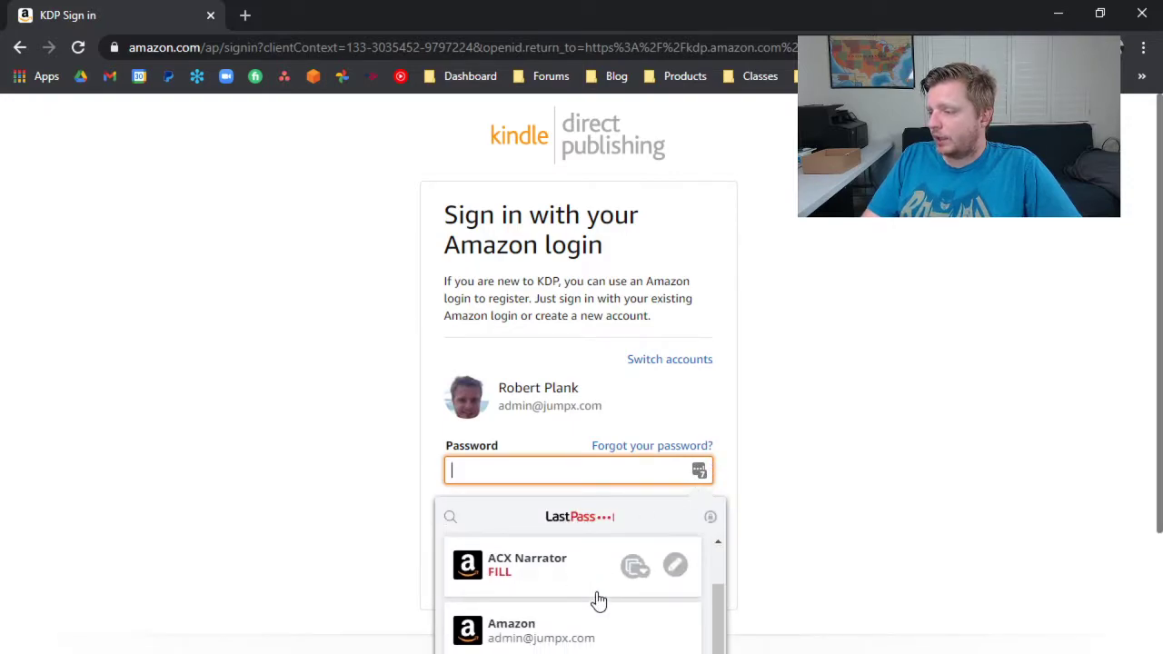
pyautogui.scroll(-2, 593, 593)
pyautogui.click(529, 557)
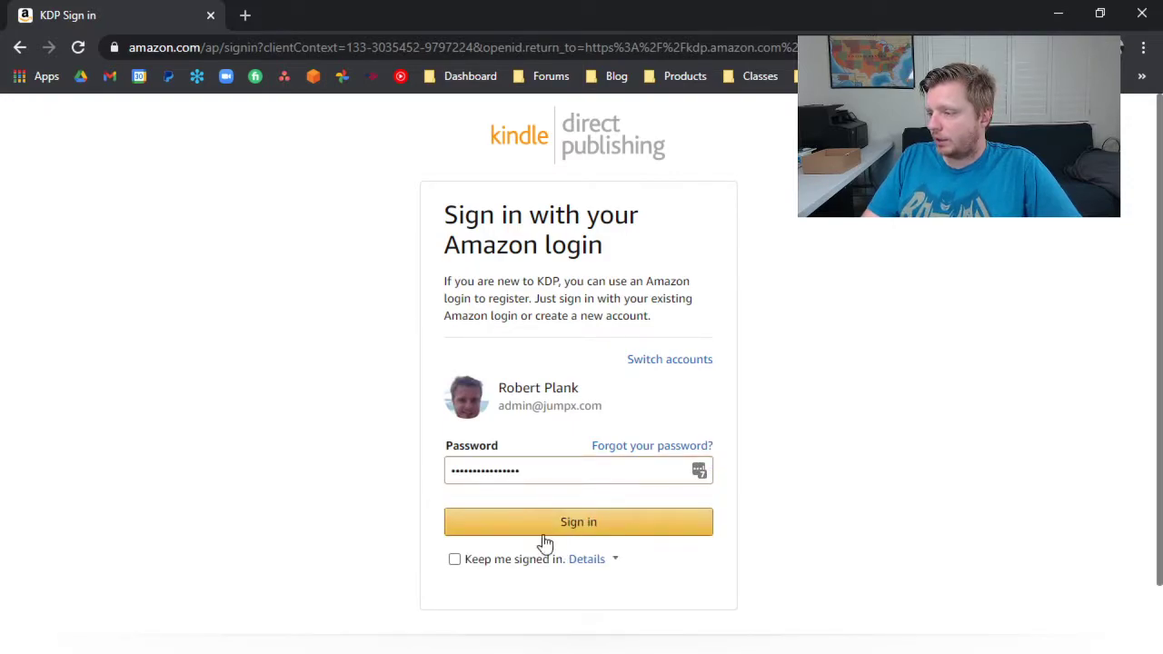
pyautogui.click(490, 533)
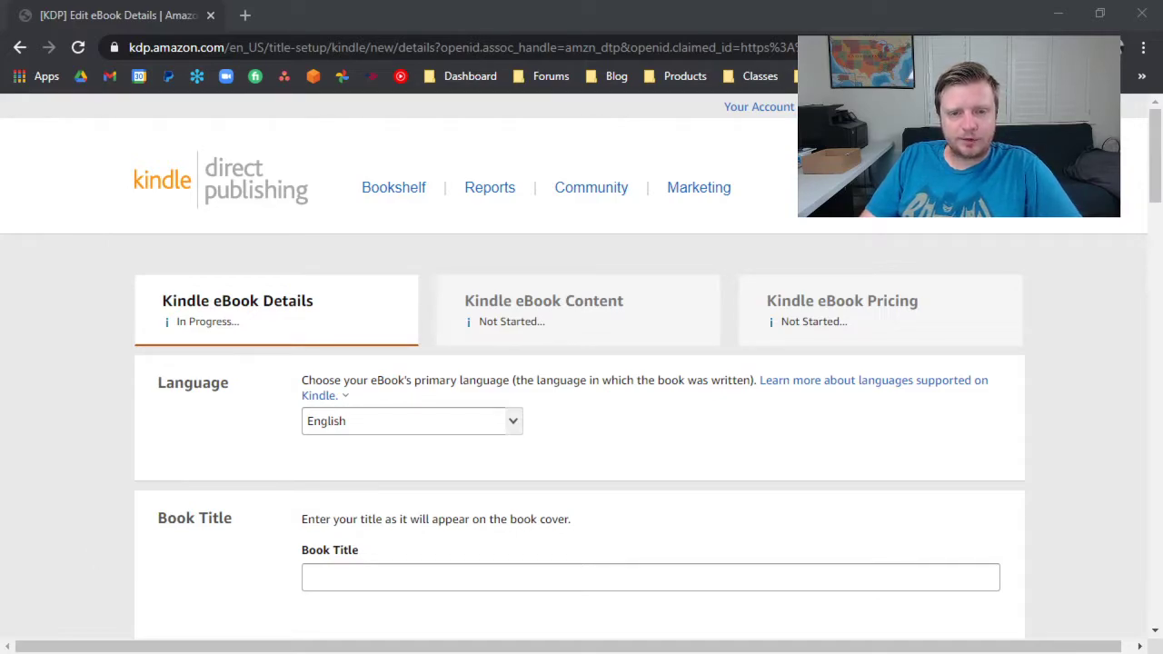
# Set the eBook's title to "Local Podcast System" and paste in the subtitle copied from the source document.
pyautogui.scroll(-3, 198, 456)
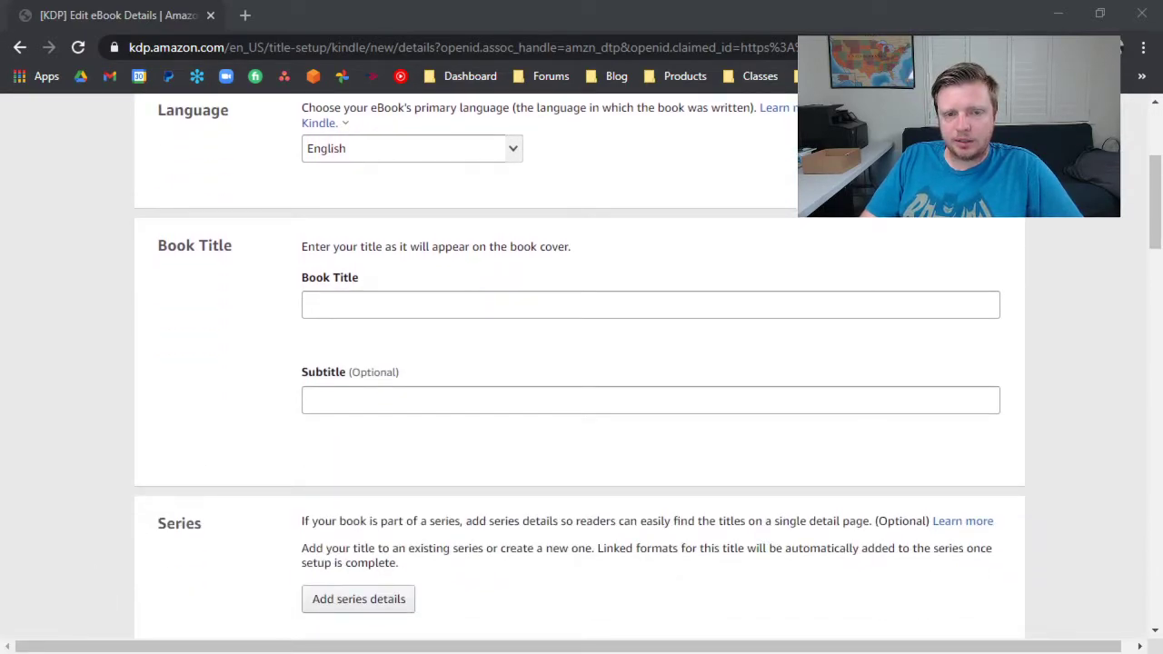
pyautogui.click(345, 306)
pyautogui.write('Local Podcast System')
pyautogui.hotkey('alt', 'Tab')
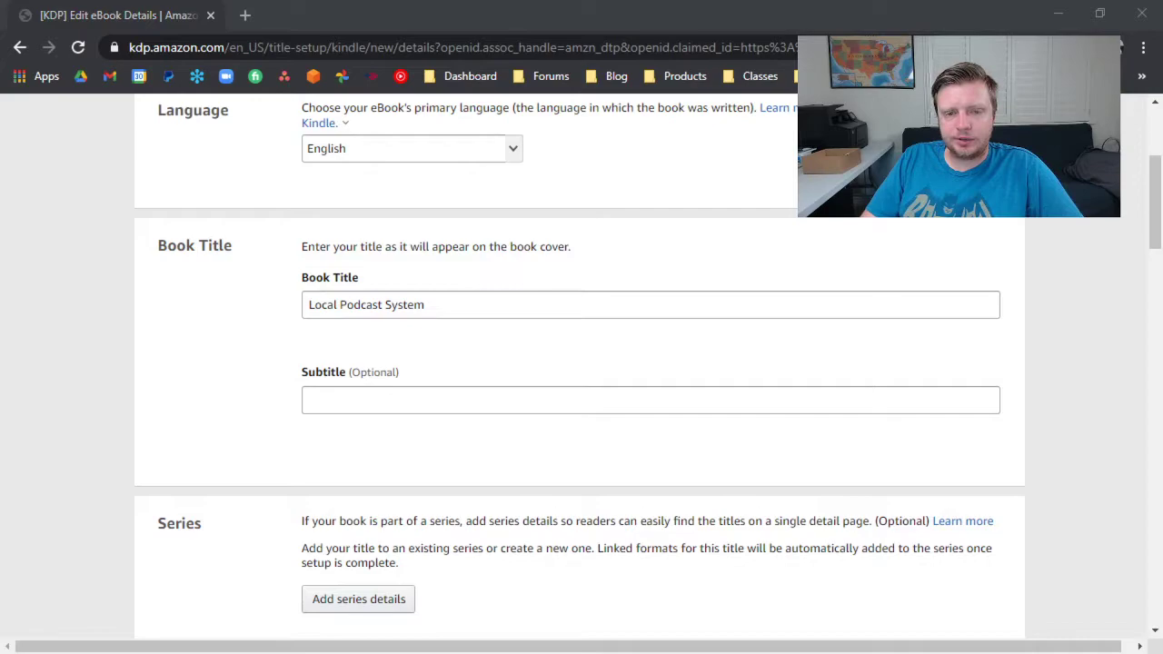
pyautogui.hotkey('alt', 'Tab')
pyautogui.click(435, 402)
pyautogui.write('Increase Your Reach, Engagement, Traffic, Clients & Income with a Weekly Show')
# Enter the primary author's first and last name in the Author section.
pyautogui.scroll(-2, 420, 440)
pyautogui.scroll(-3, 418, 440)
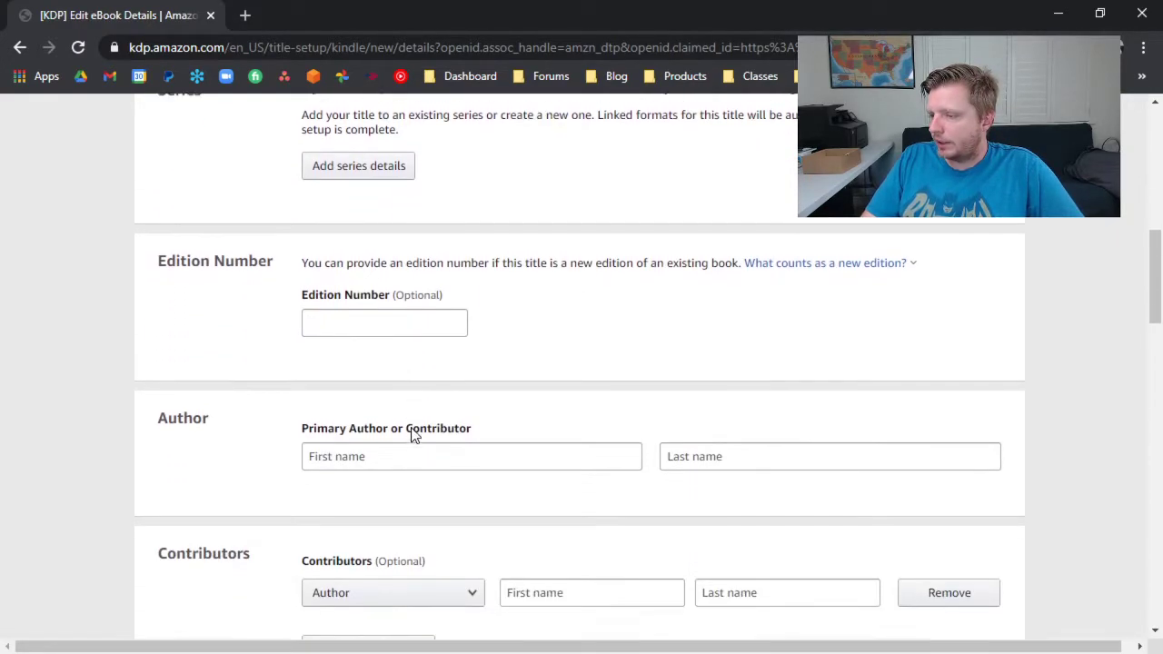
pyautogui.click(389, 350)
pyautogui.write('Robert')
pyautogui.press('Tab')
pyautogui.write('Plank')
# Paste the prepared book description, enlarge its text area and separate the opening paragraphs with blank lines.
pyautogui.scroll(-3, 453, 284)
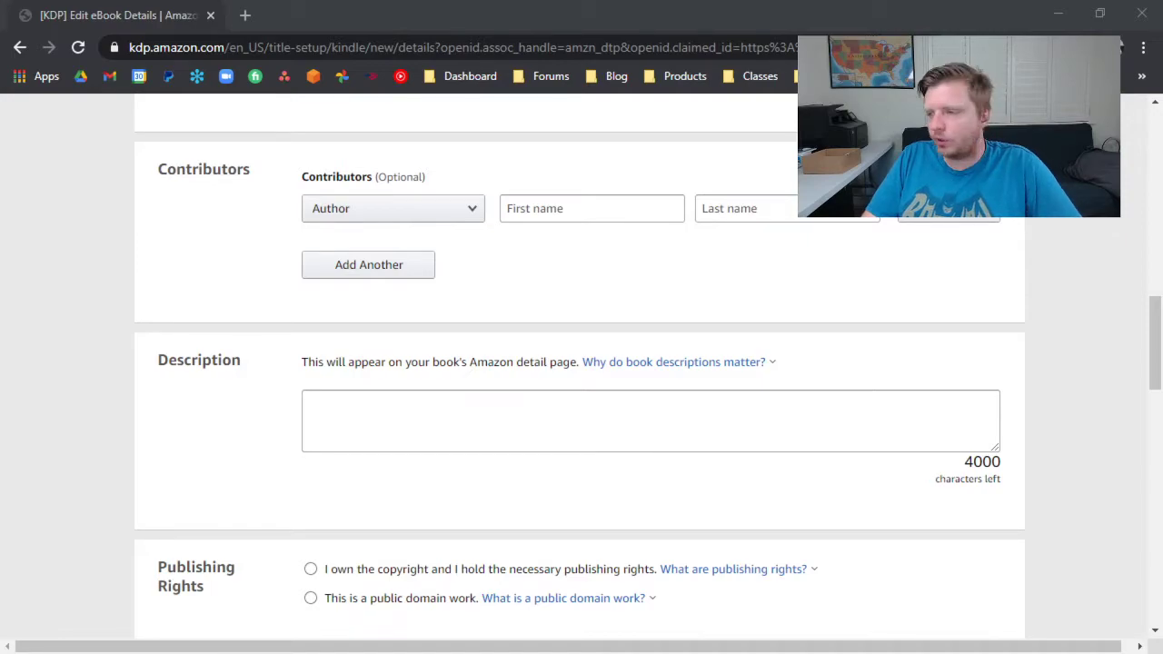
pyautogui.click(379, 428)
pyautogui.hotkey('ctrl', 'v')
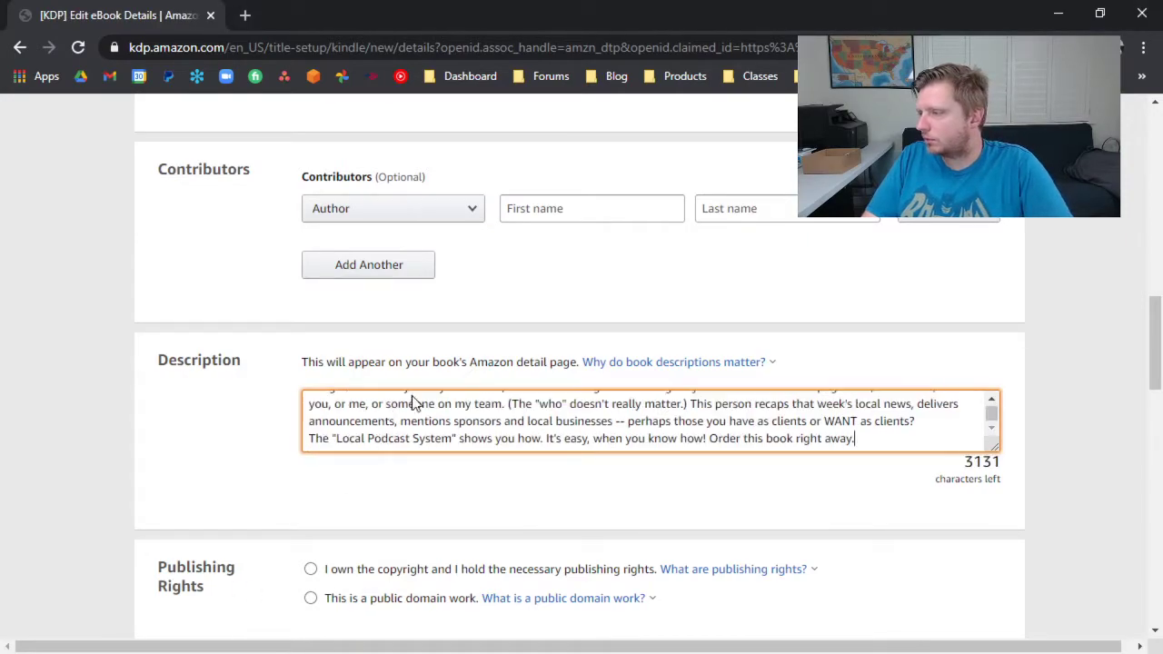
pyautogui.moveTo(989, 442); pyautogui.dragTo(994, 592)
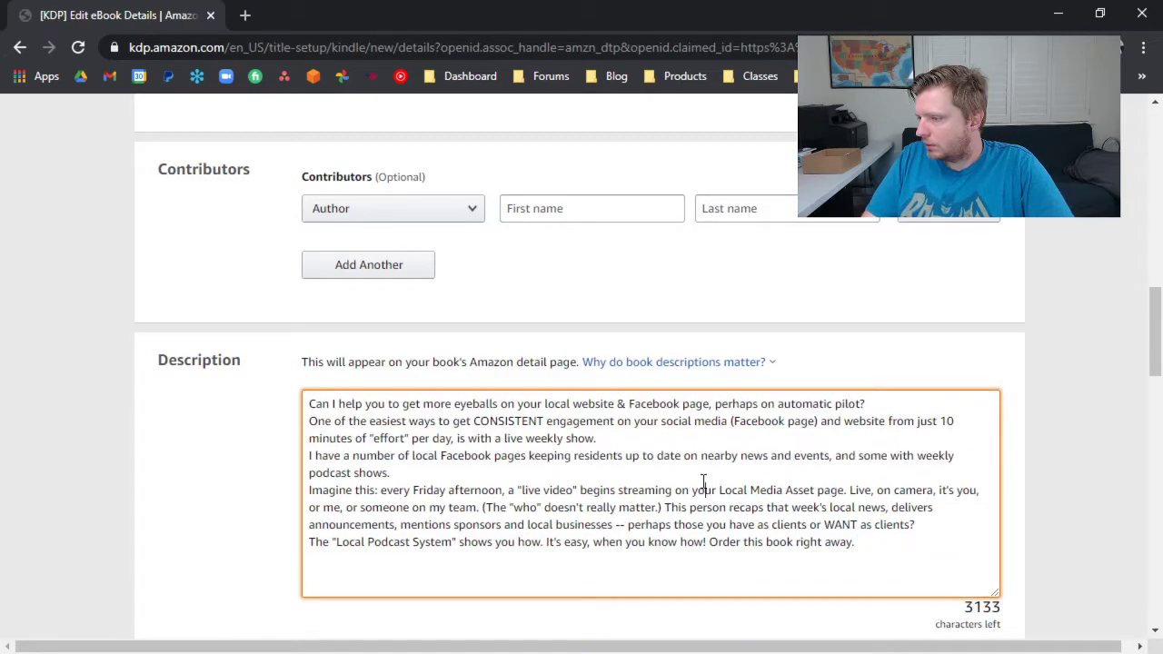
pyautogui.press('Return')
pyautogui.click(681, 440)
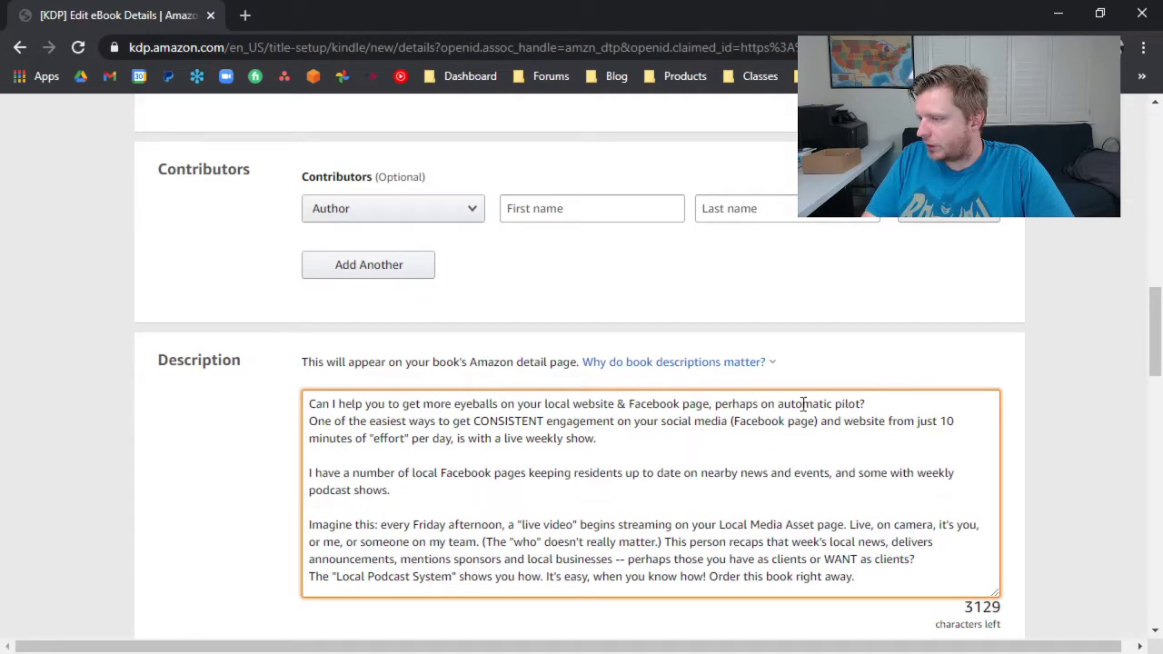
pyautogui.press('Return')
# Declare that you own the copyright and hold the necessary publishing rights.
pyautogui.scroll(-4, 176, 475)
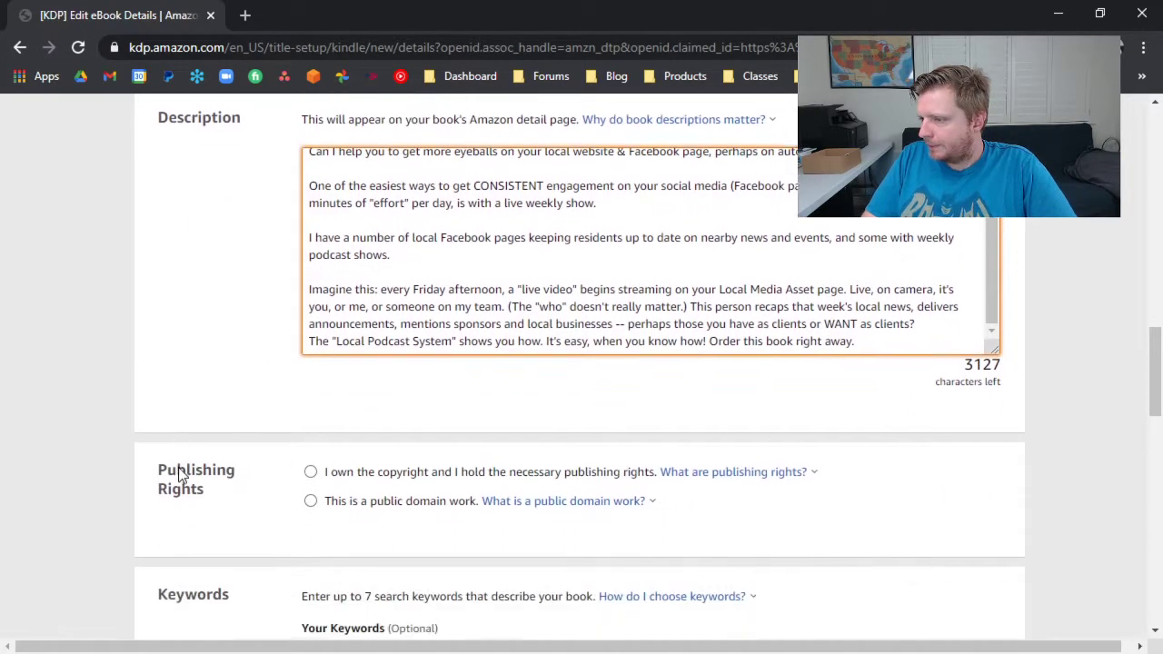
pyautogui.click(312, 352)
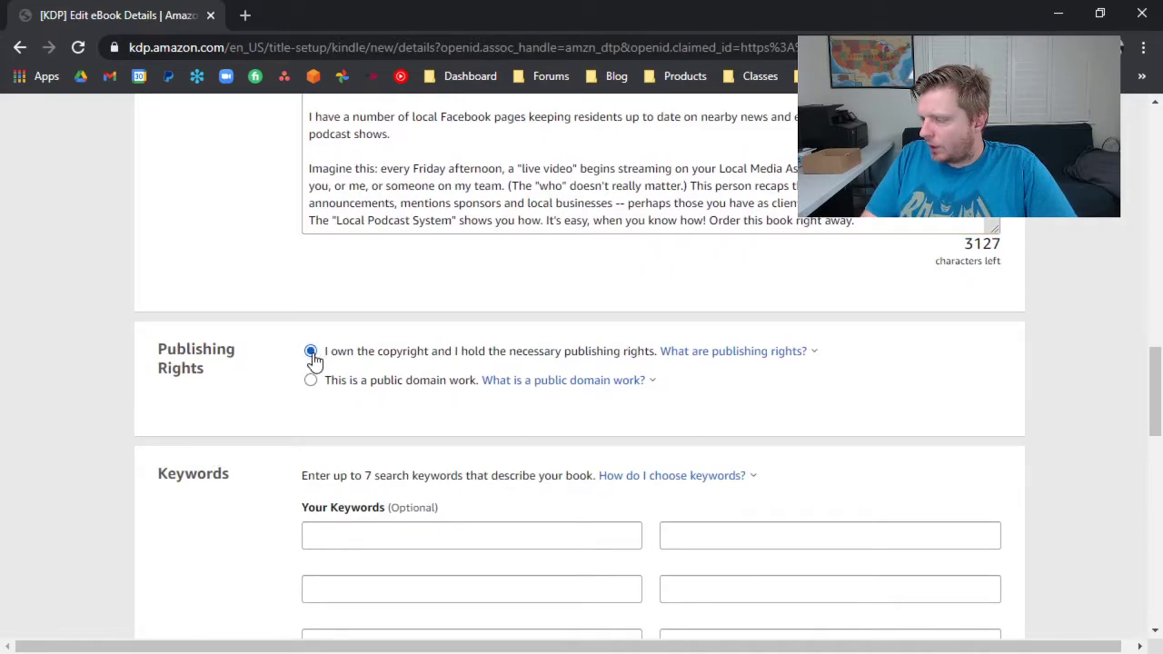
# Enter "social media", "podcast" and "local media asset" as the first three search keywords.
pyautogui.scroll(-2, 312, 359)
pyautogui.click(315, 354)
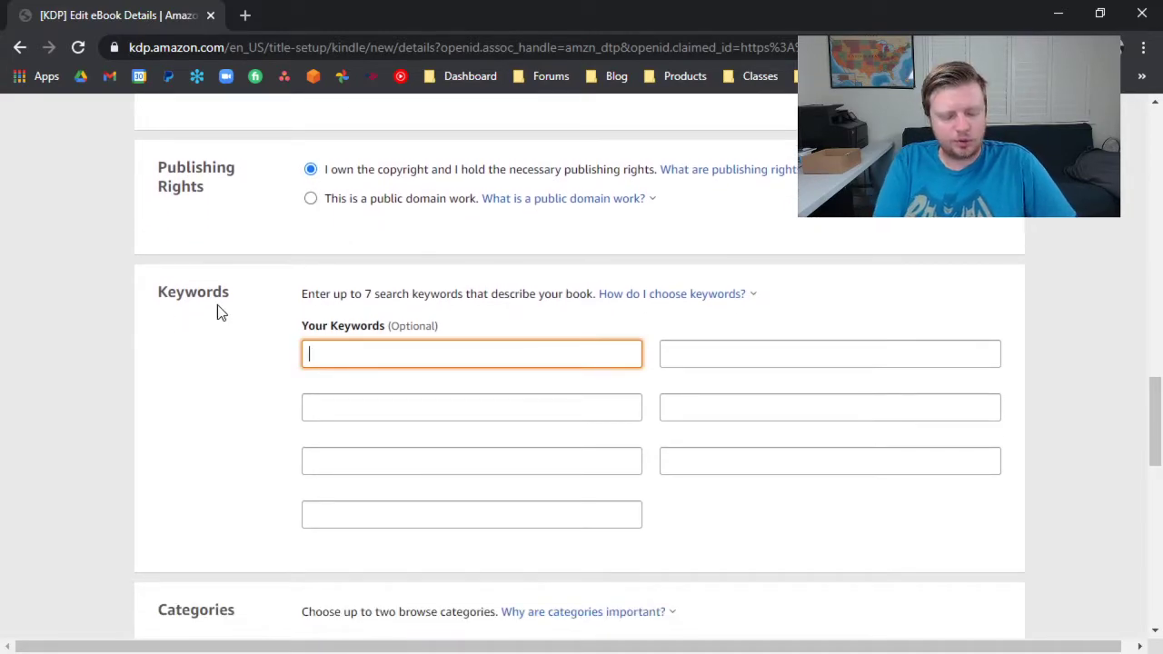
pyautogui.write('socoial')
pyautogui.press('BackSpace')
pyautogui.press('BackSpace')
pyautogui.press('BackSpace')
pyautogui.press('BackSpace')
pyautogui.press('BackSpace')
pyautogui.write('ial media')
pyautogui.press('Tab')
pyautogui.write('podcast')
pyautogui.press('Tab')
pyautogui.write('local media asset')
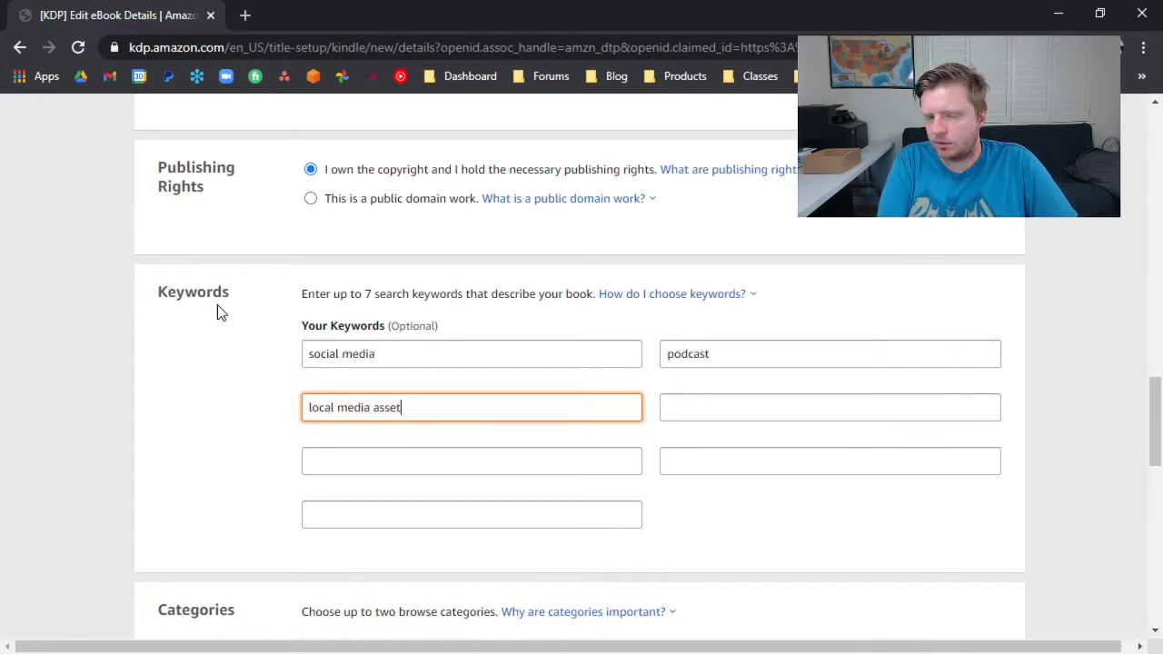
# Fill the remaining four keyword slots with "local podcast", "live stream", "Facebook" and "WordPress".
pyautogui.press('Tab')
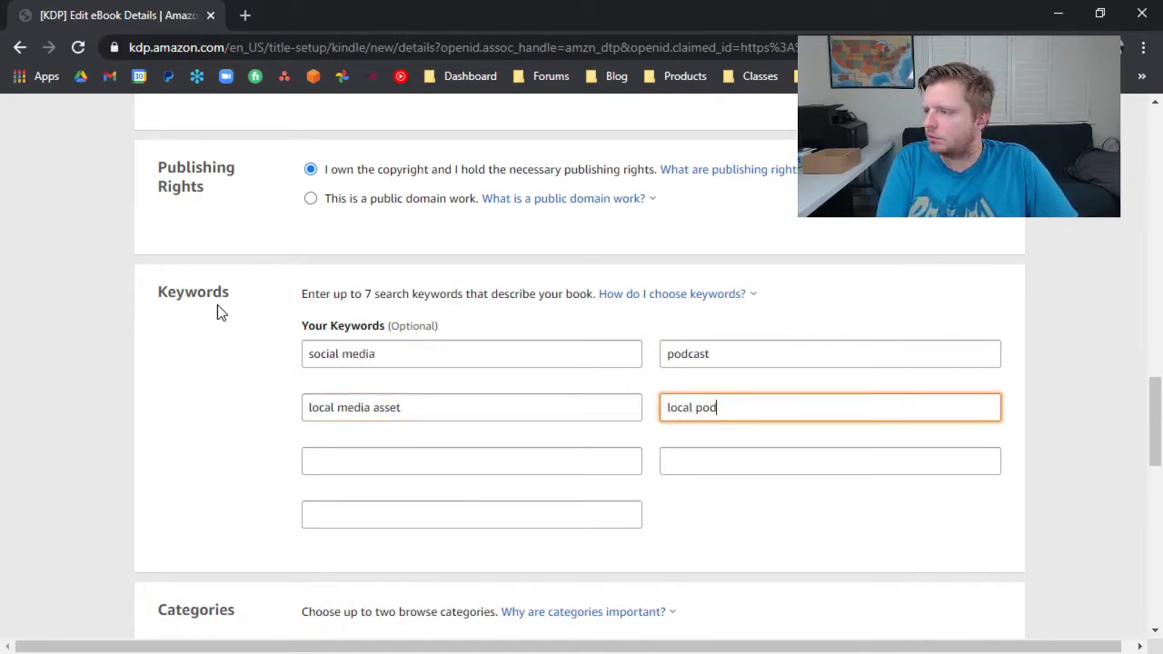
pyautogui.press('Tab')
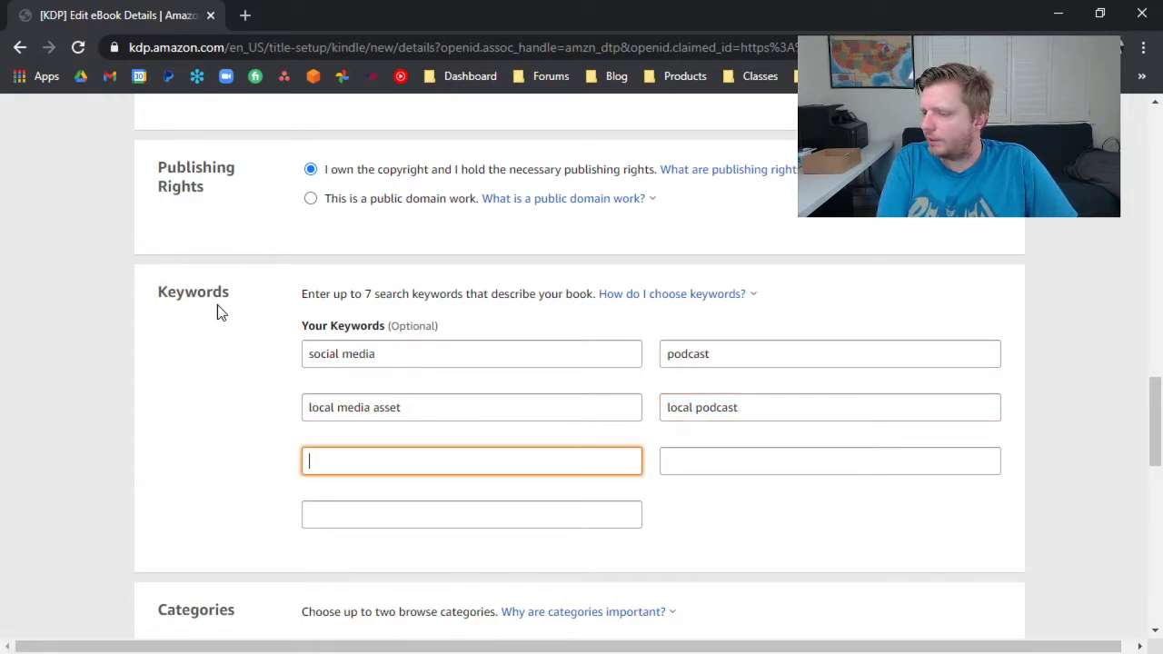
pyautogui.write('live stream')
pyautogui.press('Tab')
pyautogui.write('Faceb')
pyautogui.press('Tab')
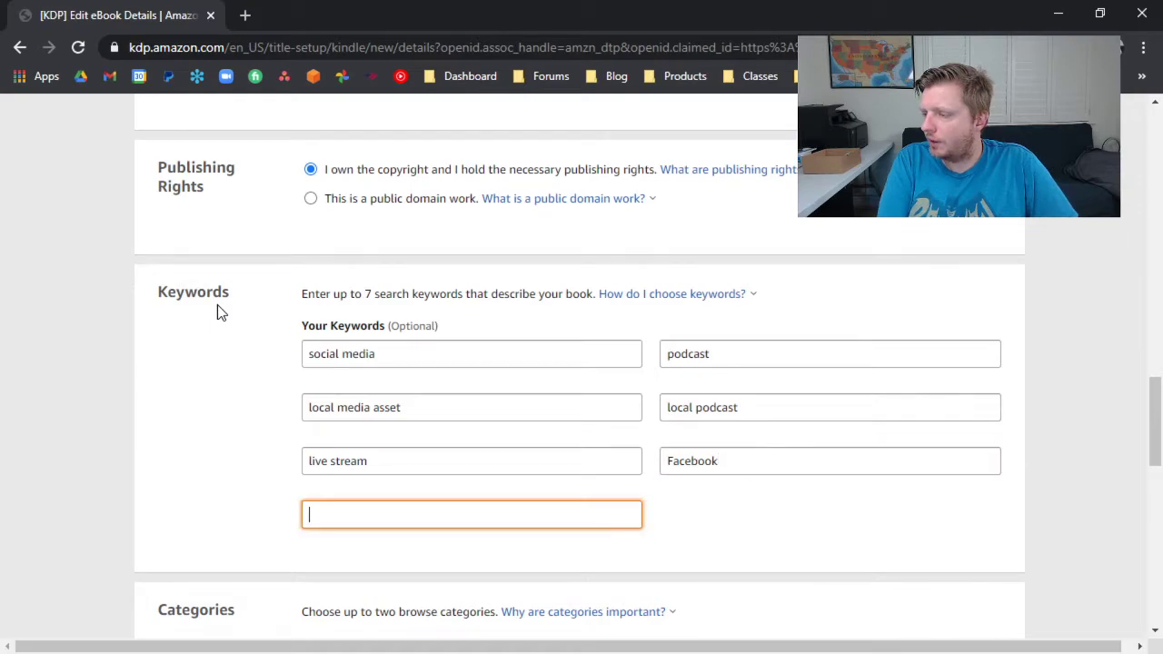
pyautogui.write('WordPress')
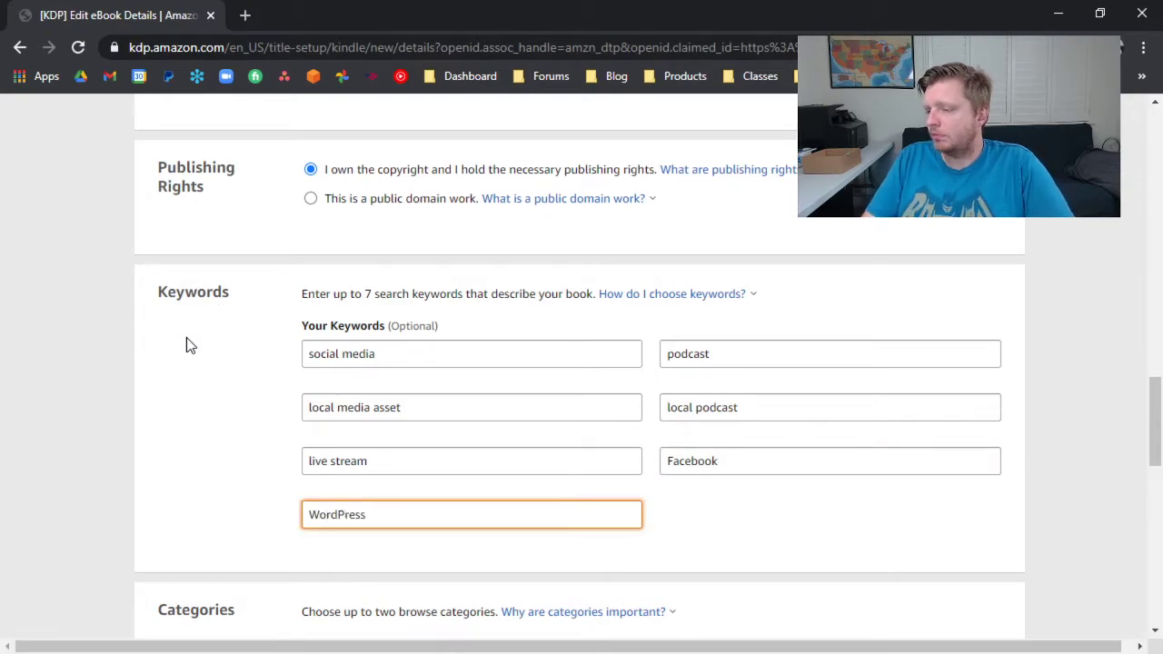
# Start choosing the book's categories and expand Nonfiction down to its Business & Economics subcategories.
pyautogui.scroll(-4, 218, 369)
pyautogui.click(348, 304)
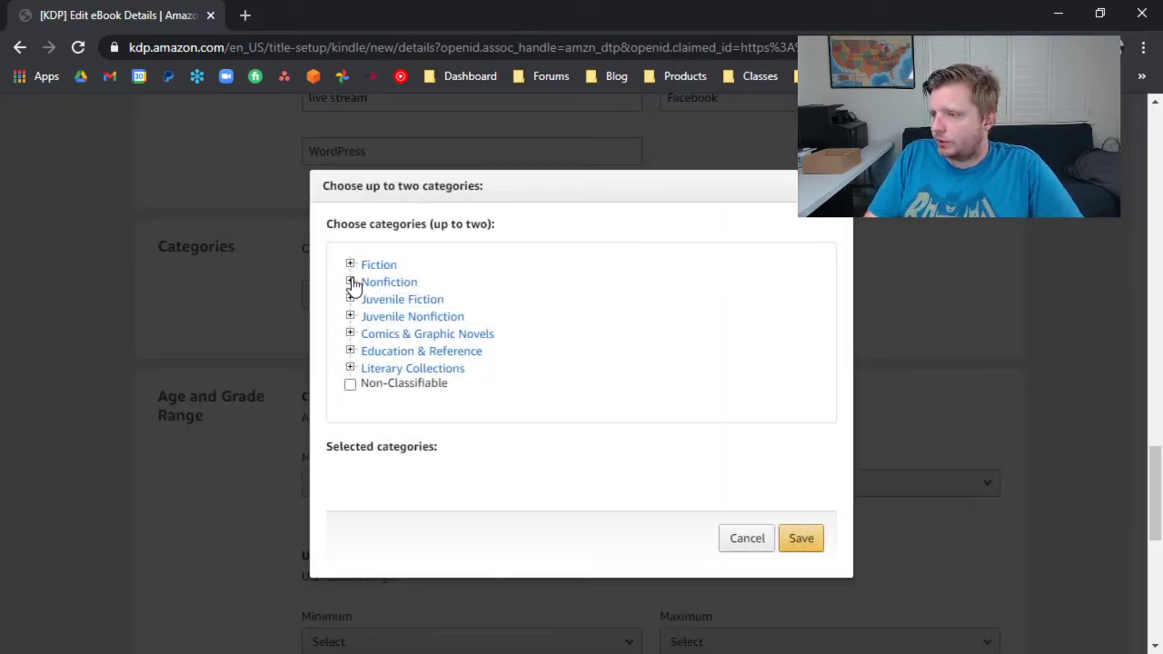
pyautogui.click(350, 281)
pyautogui.scroll(-2, 358, 356)
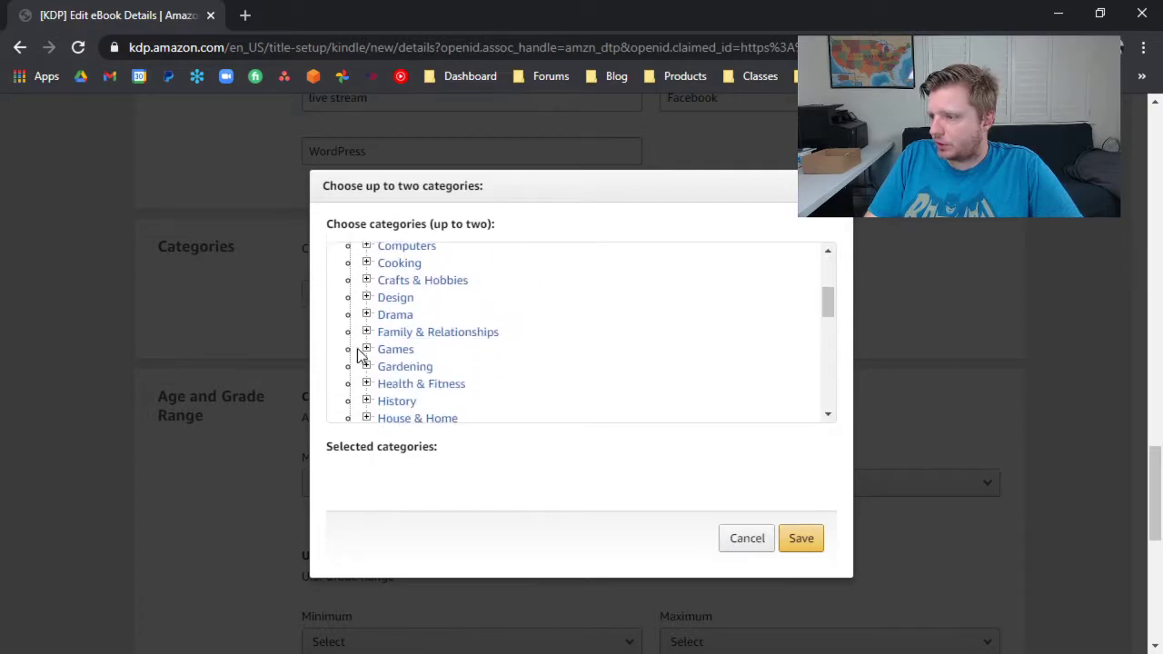
pyautogui.scroll(1, 363, 327)
pyautogui.scroll(-2, 371, 344)
pyautogui.scroll(2, 370, 361)
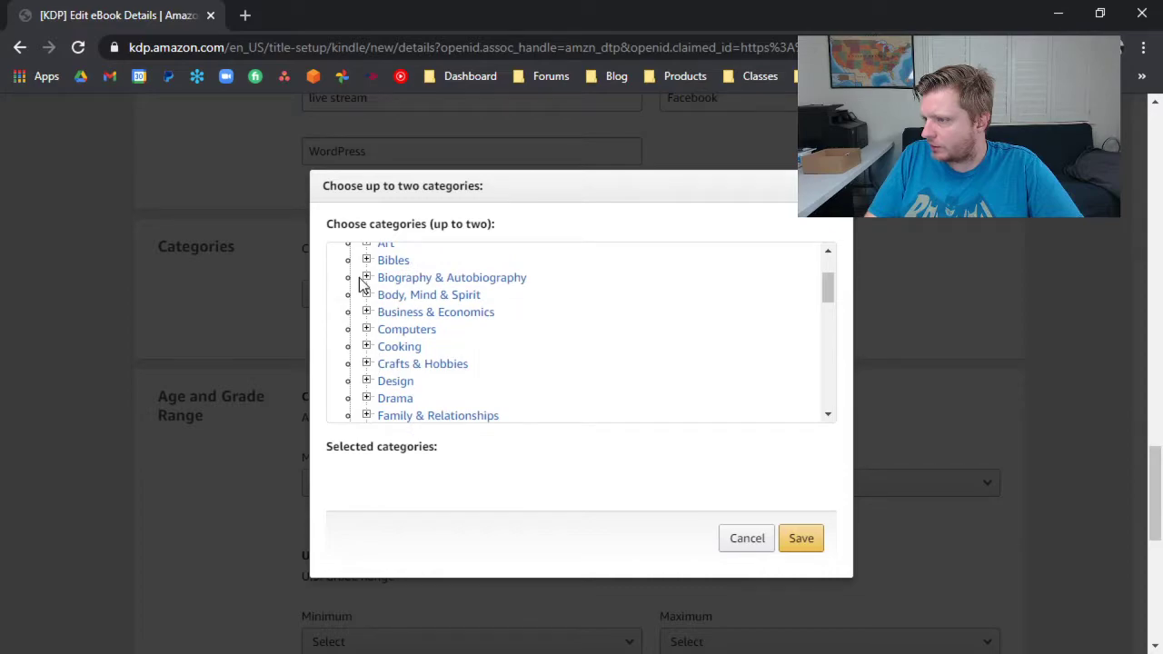
pyautogui.click(366, 312)
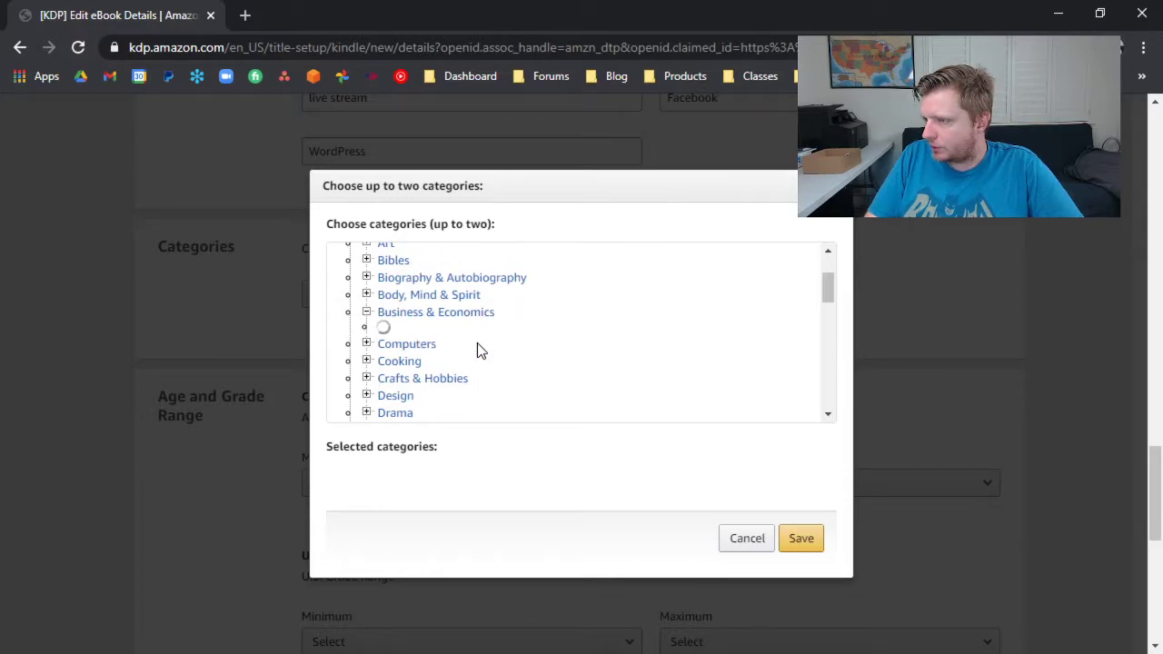
# Look through the Business & Economics subcategories and select General as the first category.
pyautogui.scroll(-3, 404, 368)
pyautogui.scroll(-6, 405, 368)
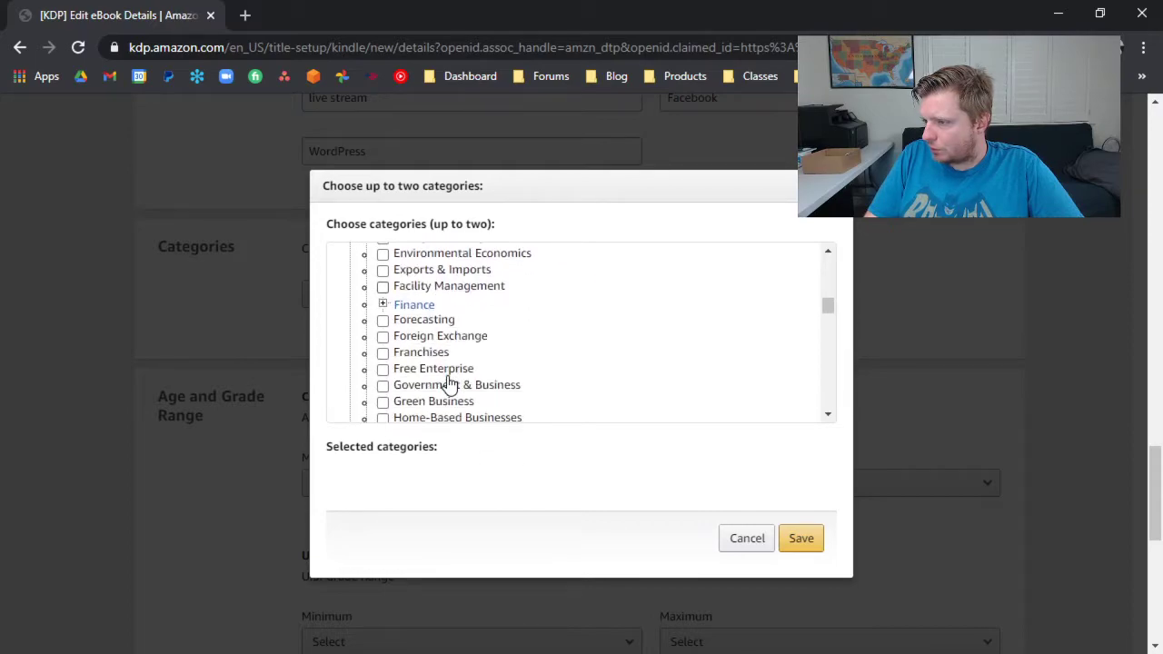
pyautogui.scroll(-5, 449, 382)
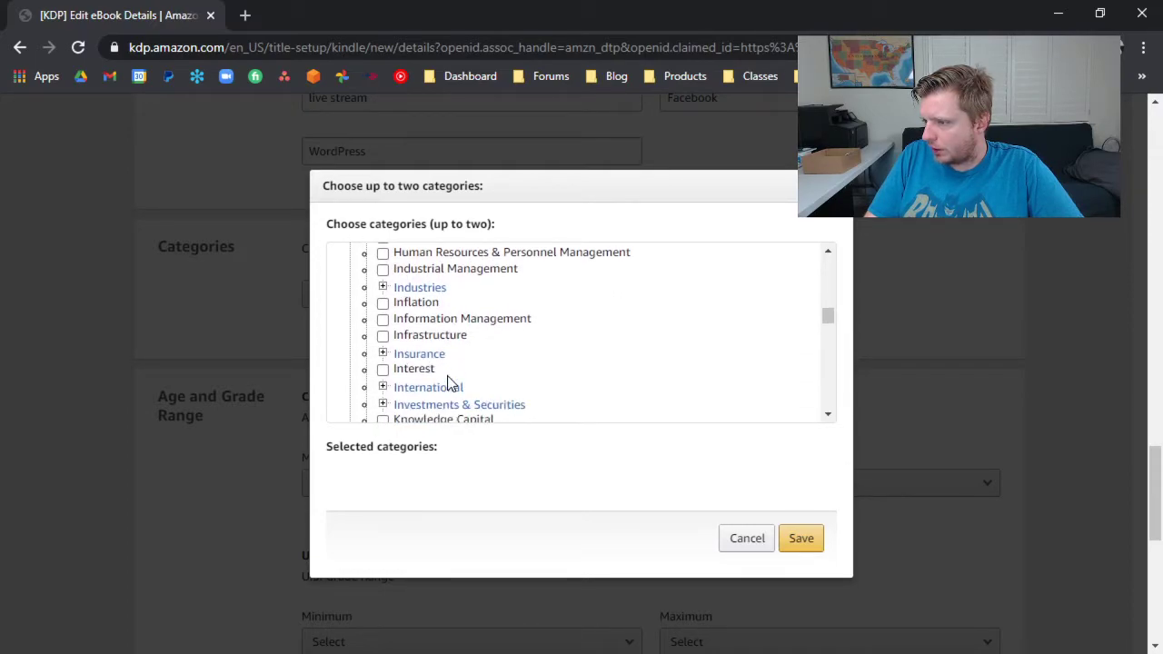
pyautogui.scroll(-10, 449, 383)
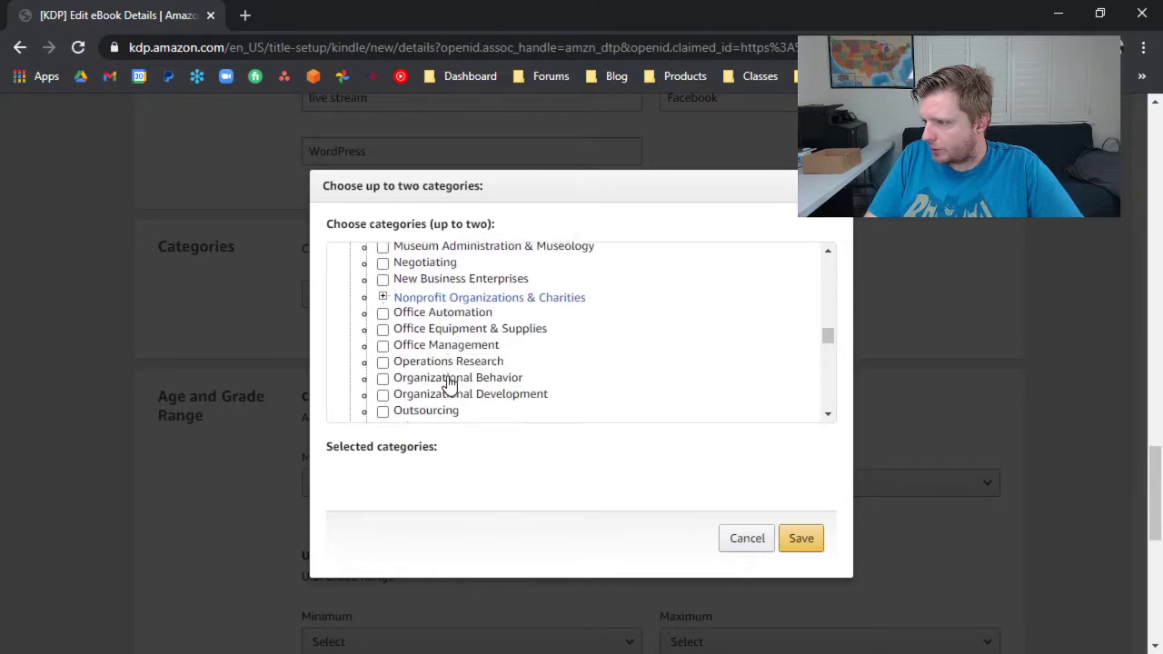
pyautogui.scroll(-1, 449, 383)
pyautogui.scroll(-5, 449, 382)
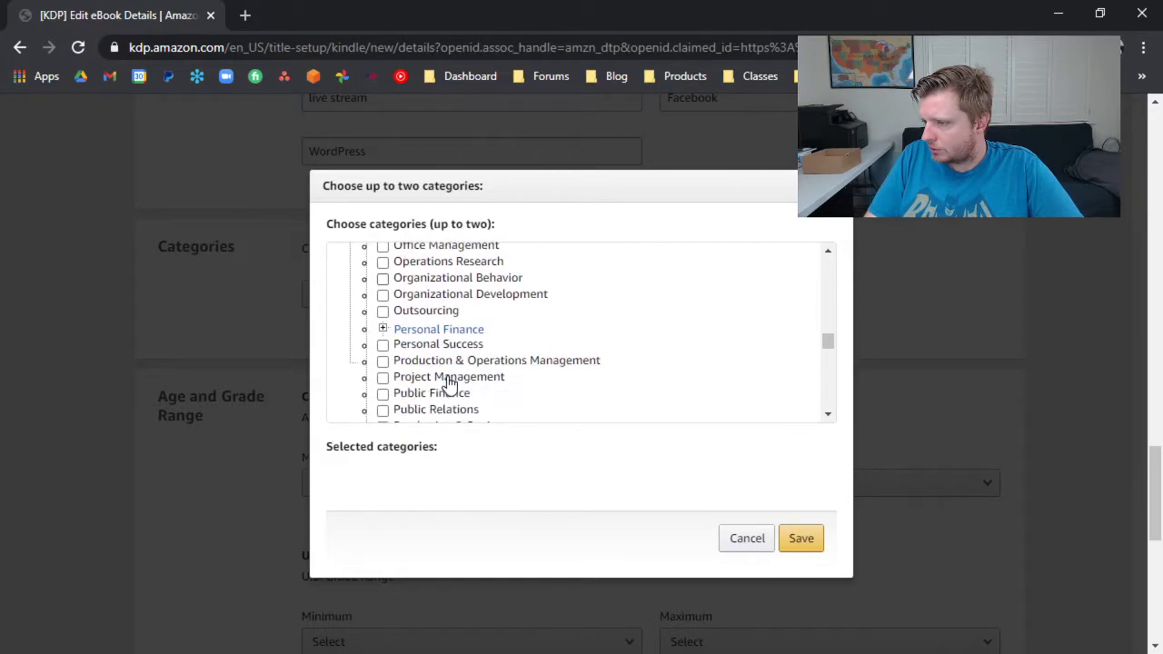
pyautogui.scroll(-5, 449, 382)
pyautogui.scroll(20, 448, 383)
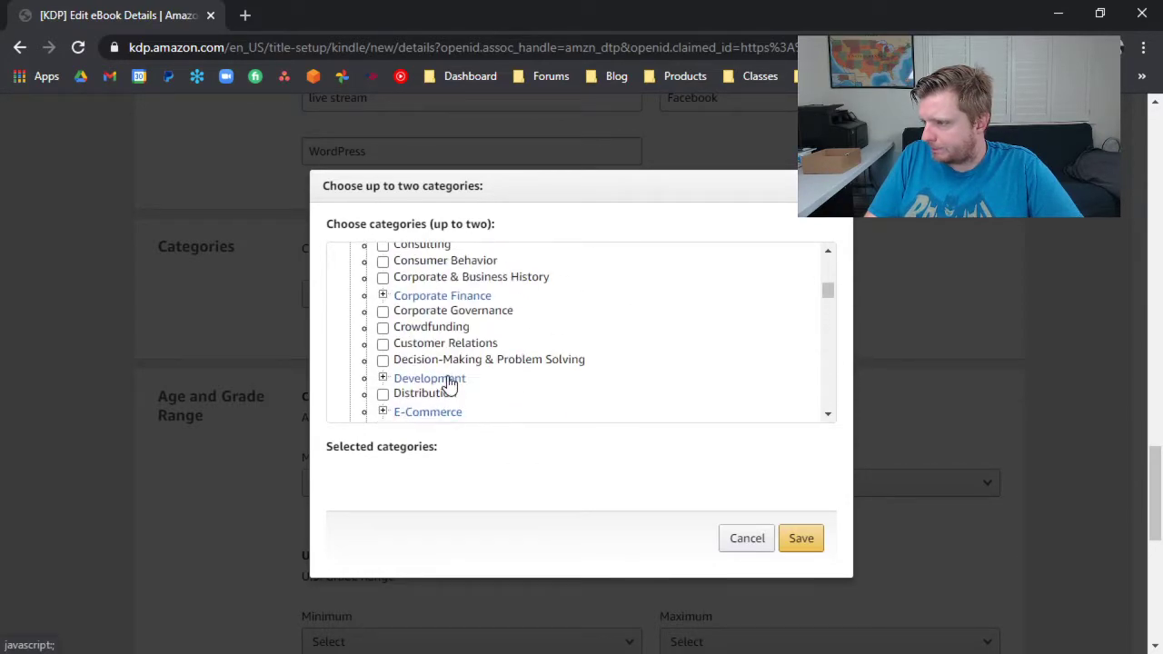
pyautogui.scroll(5, 449, 383)
pyautogui.scroll(-5, 449, 382)
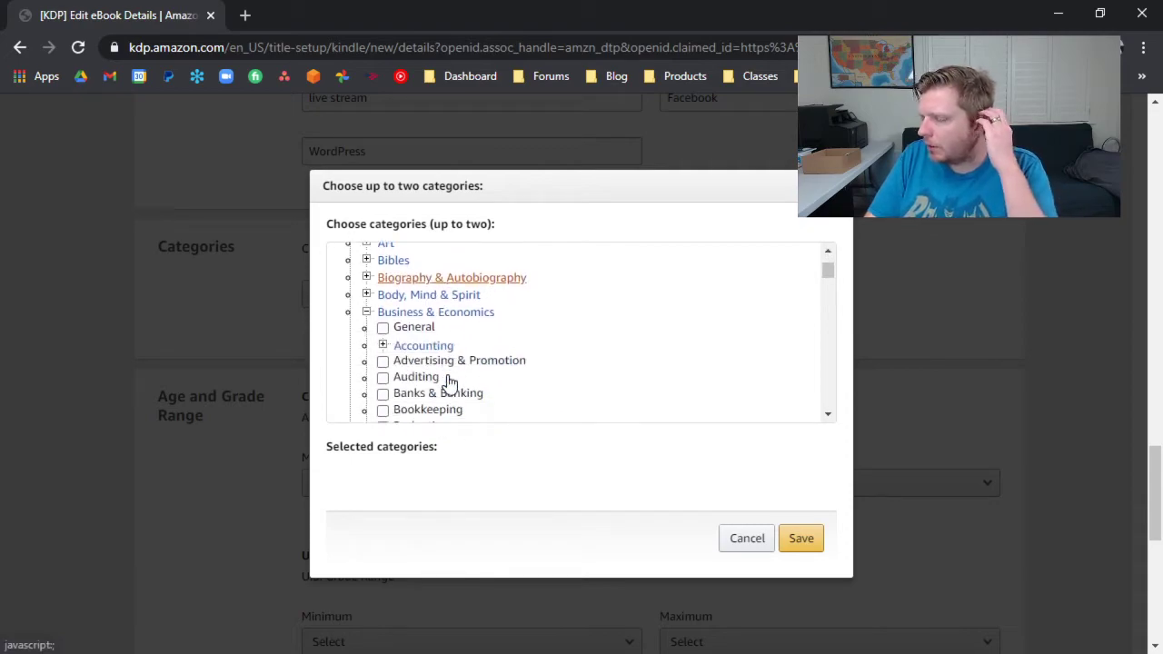
pyautogui.click(383, 329)
# Choose a second category from the Computers branch of Nonfiction and save the category selection.
pyautogui.click(366, 312)
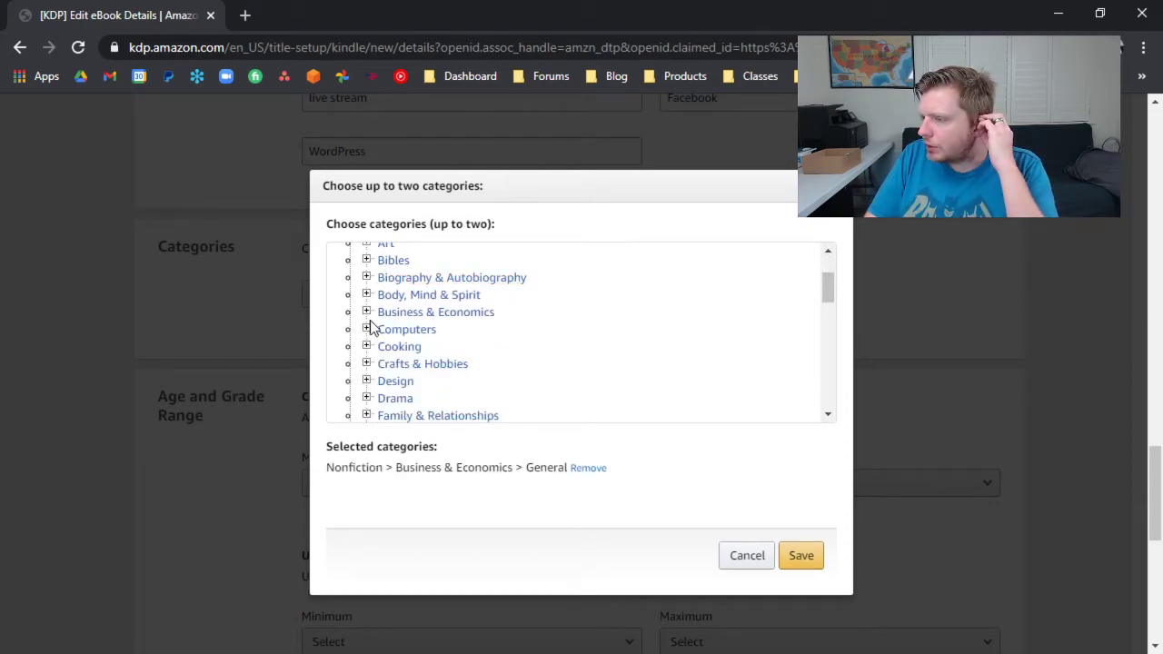
pyautogui.click(366, 329)
pyautogui.scroll(-5, 434, 358)
pyautogui.scroll(-4, 445, 356)
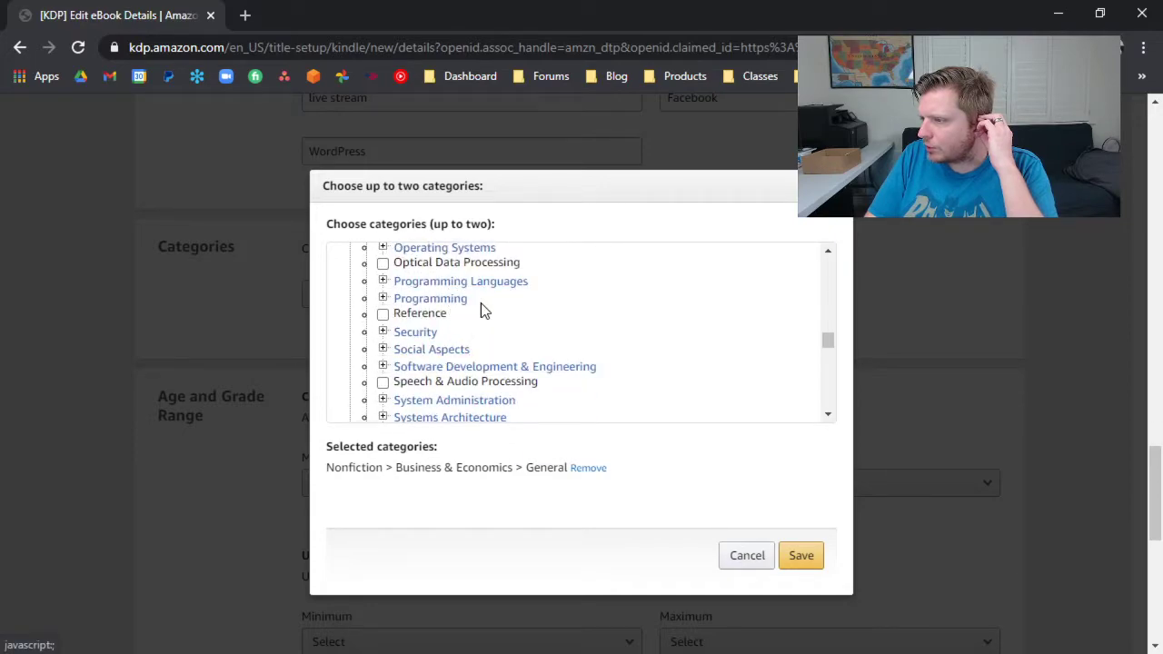
pyautogui.scroll(-4, 482, 314)
pyautogui.click(382, 303)
pyautogui.scroll(-1, 454, 341)
pyautogui.click(447, 309)
pyautogui.click(811, 555)
# Keep the immediate release option, save the eBook details and continue to the content stage.
pyautogui.scroll(-3, 474, 463)
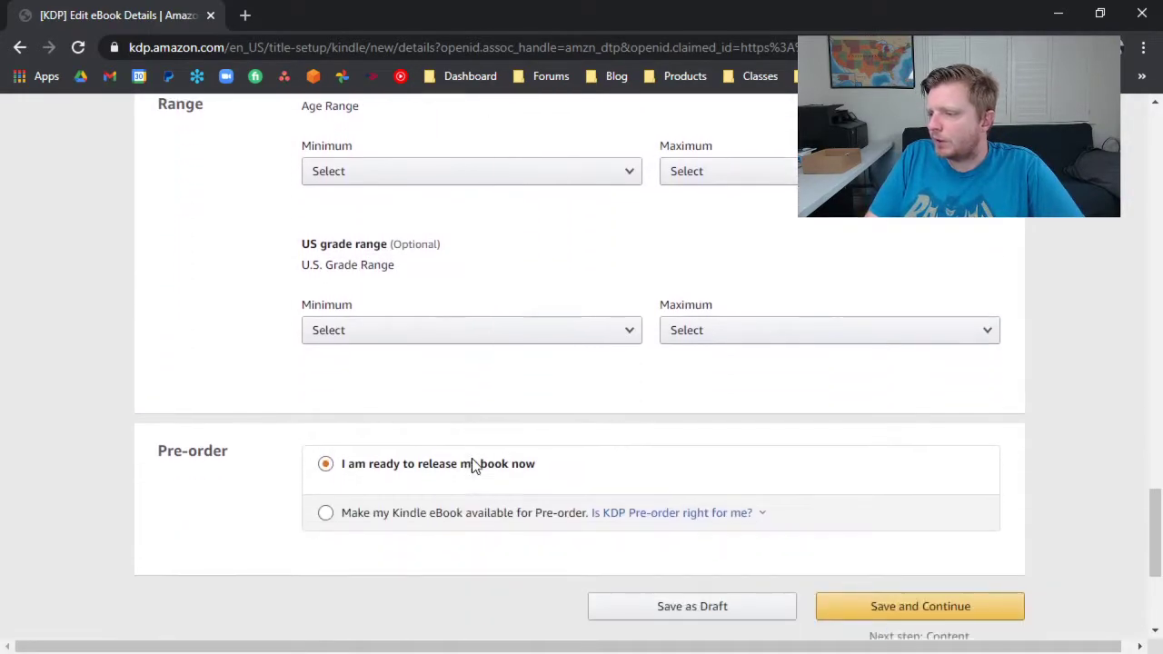
pyautogui.scroll(-2, 471, 463)
pyautogui.click(877, 507)
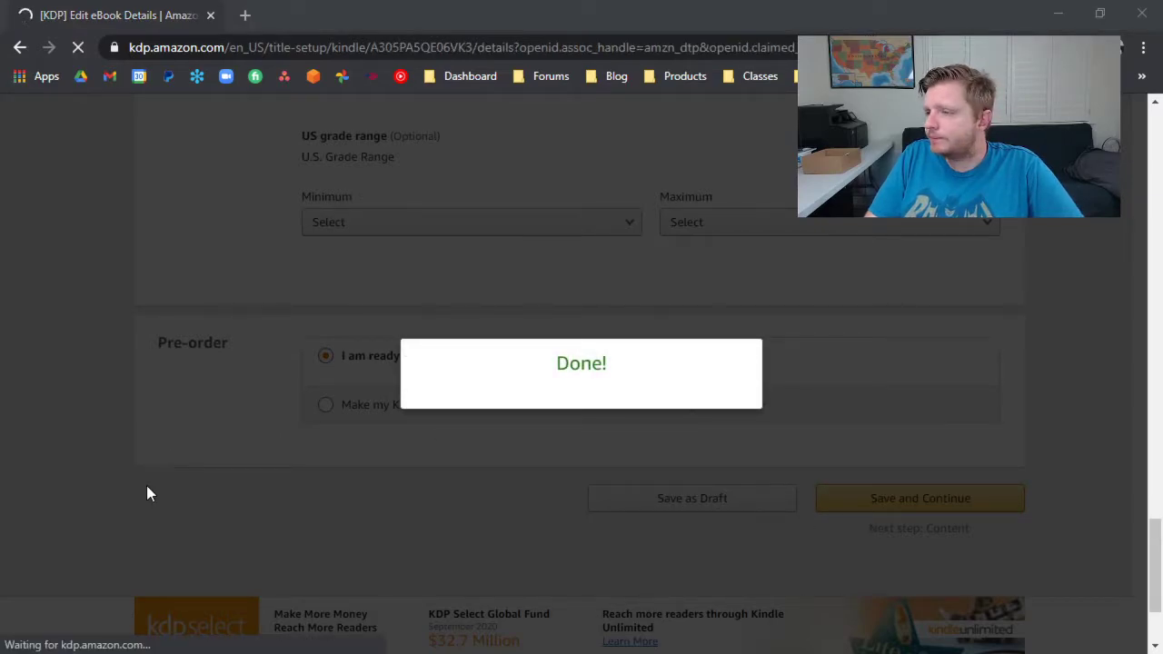
# Set Digital Rights Management (DRM) to No for the Kindle eBook.
pyautogui.scroll(-2, 258, 400)
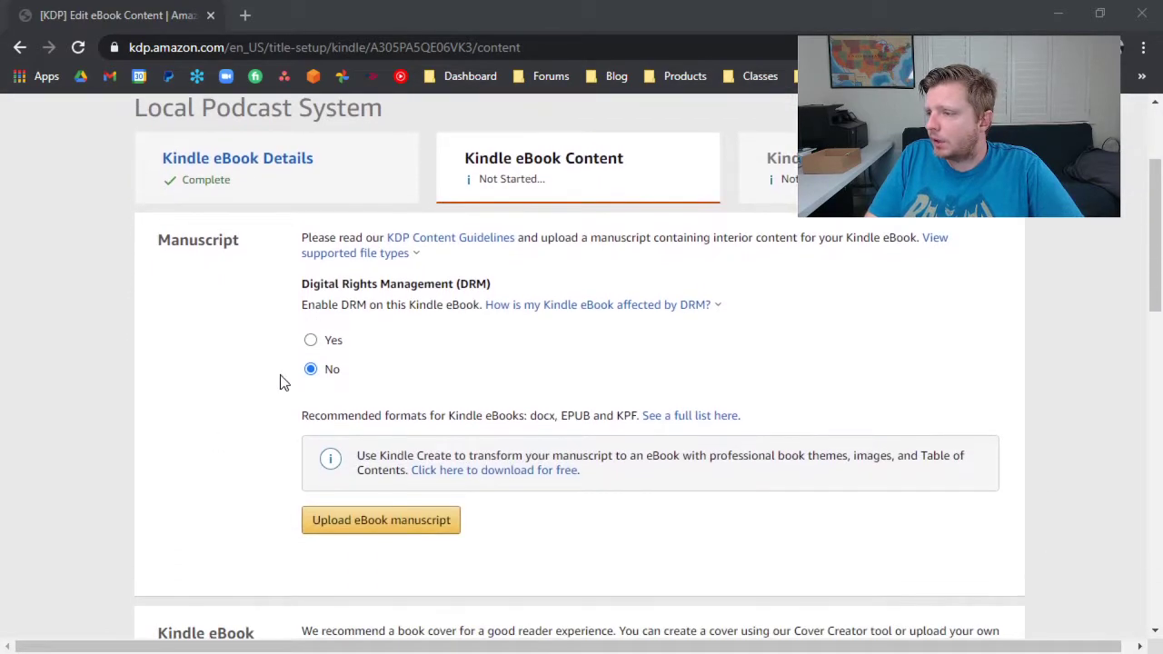
pyautogui.click(369, 310)
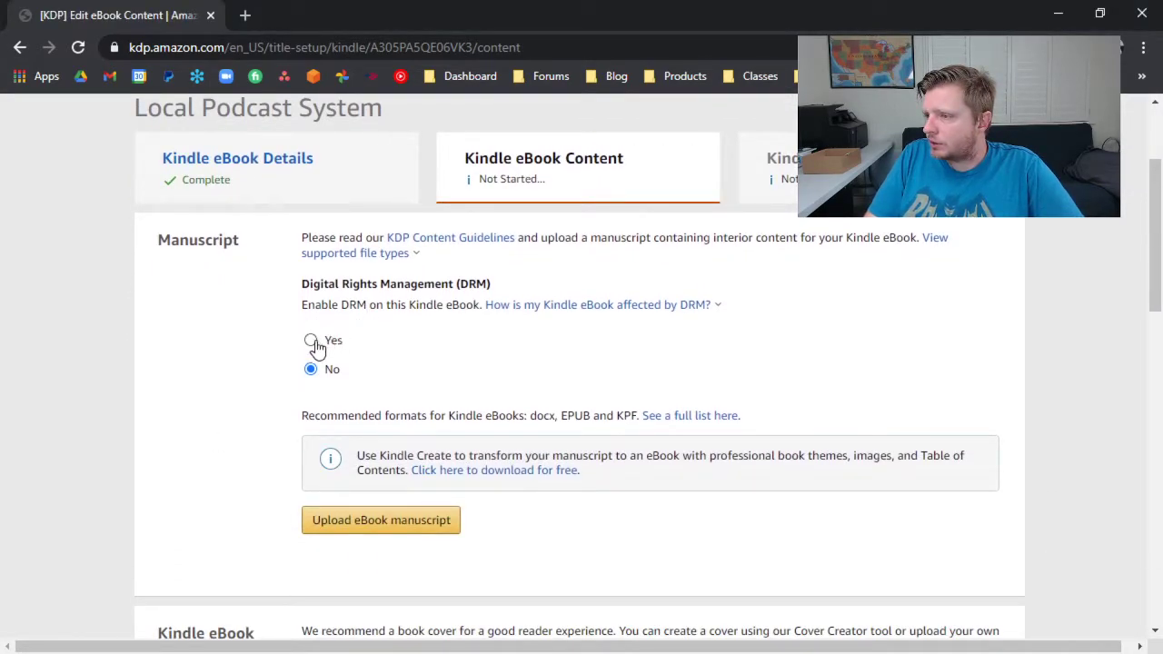
pyautogui.scroll(-1, 443, 394)
pyautogui.scroll(-3, 445, 395)
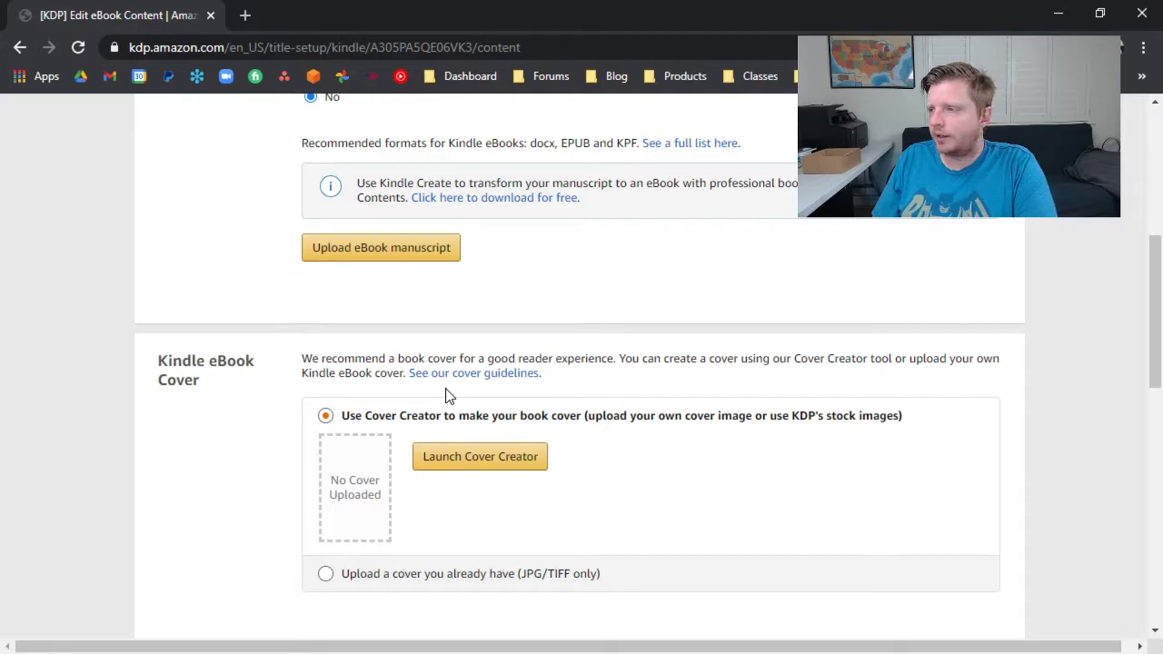
# Read the explanation of how DRM affects the Kindle eBook and set Digital Rights Management (DRM) to Yes.
pyautogui.scroll(4, 511, 360)
pyautogui.scroll(-1, 562, 451)
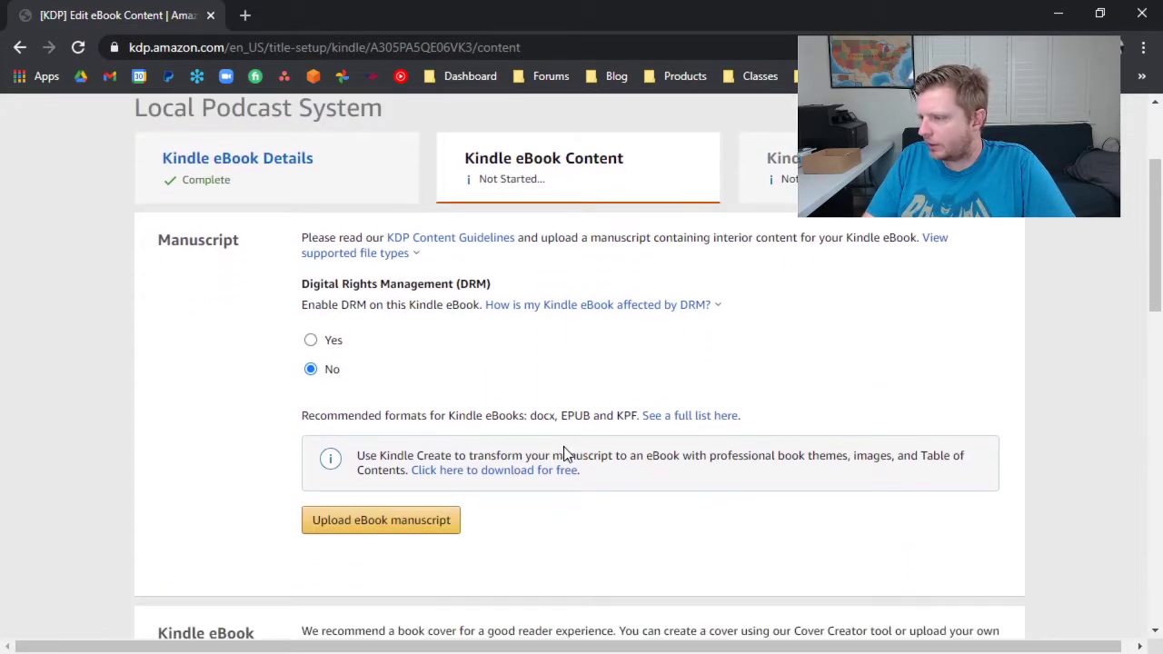
pyautogui.click(569, 309)
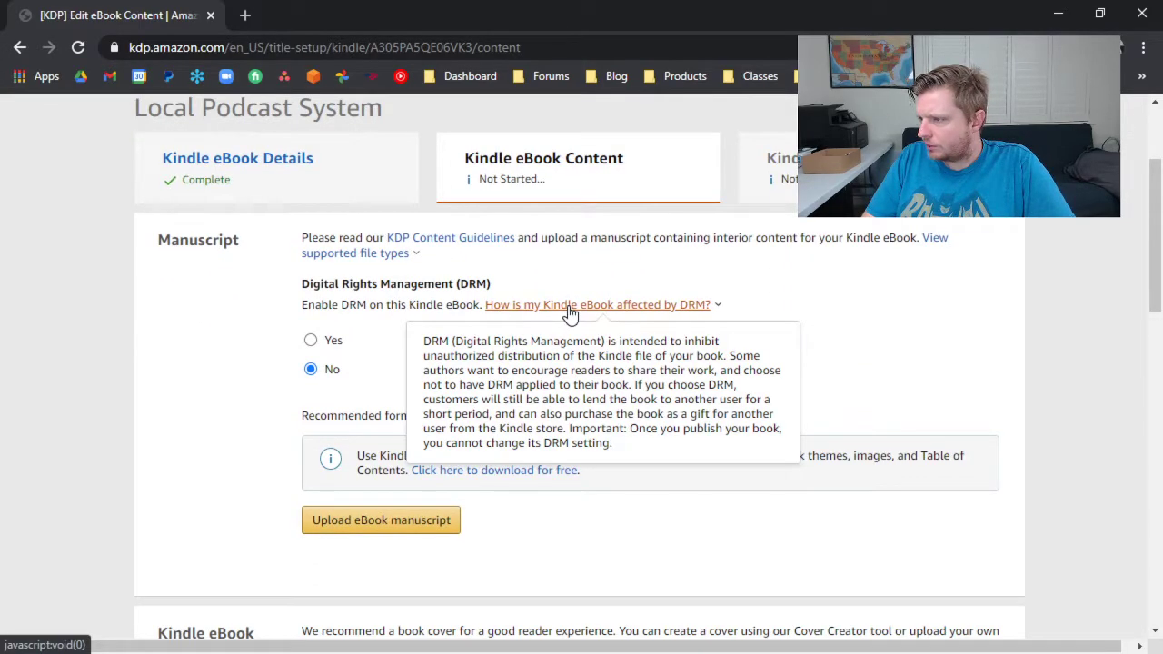
pyautogui.click(310, 340)
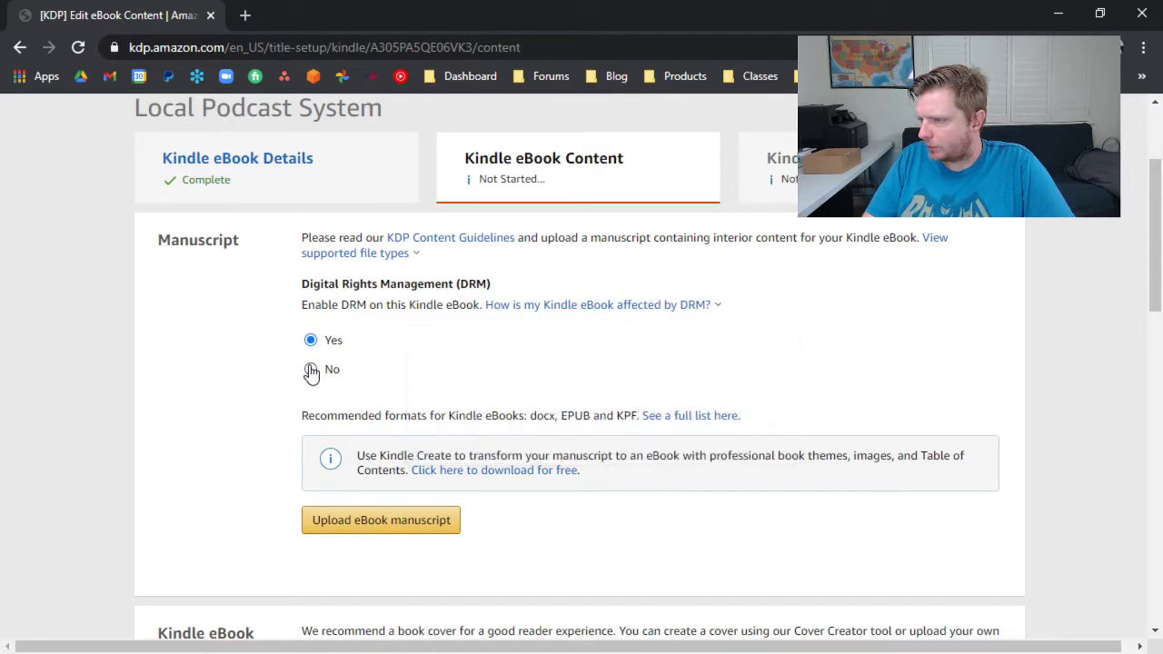
# Upload the Word file "Local Podcast System_ Increase Your Reach, Engagement, Traffic, Clients & Money with a Weekly Online Show.docx" from Downloads as the manuscript.
pyautogui.scroll(-2, 317, 335)
pyautogui.click(371, 341)
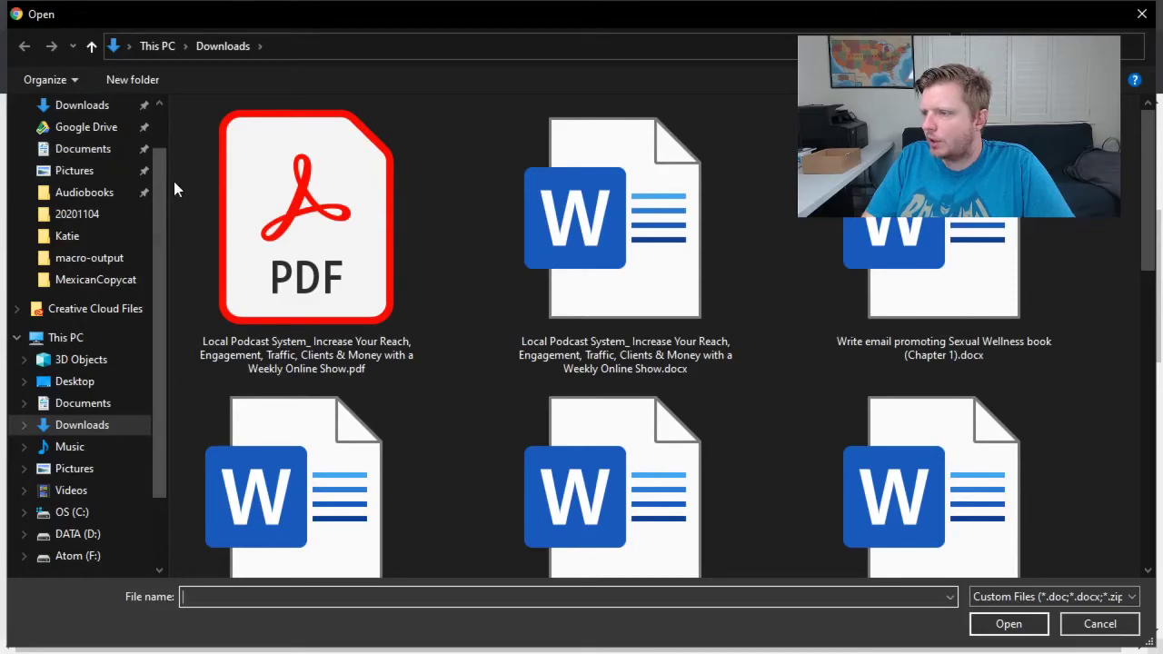
pyautogui.doubleClick(578, 234)
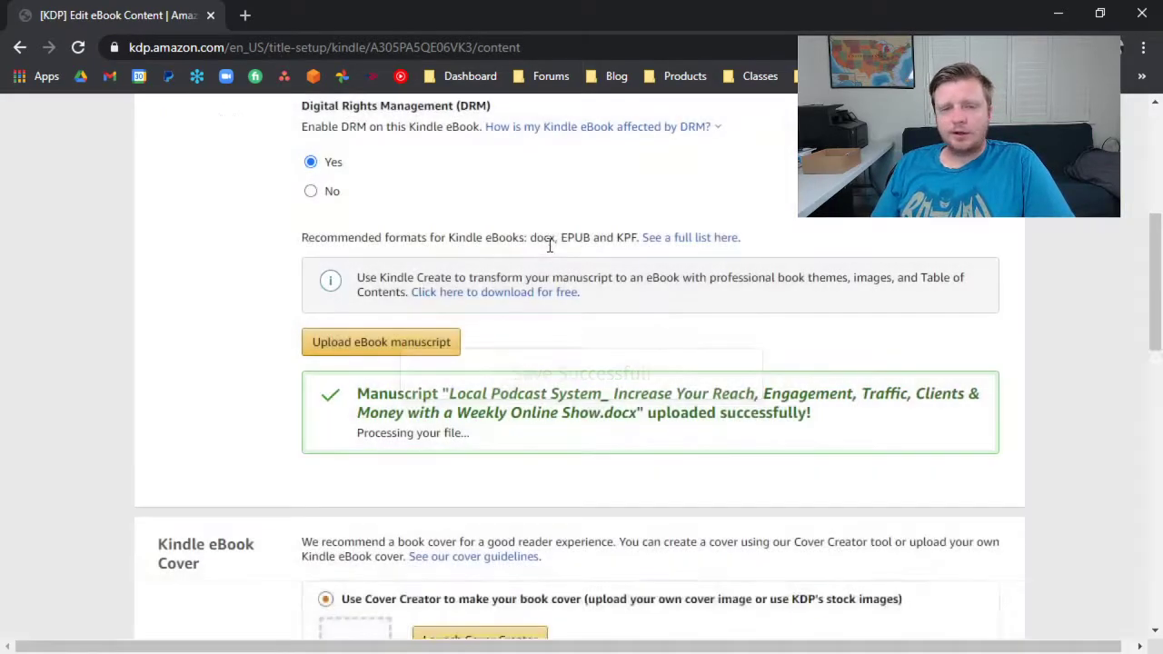
# Set the Kindle eBook cover option to "Upload a cover you already have (JPG/TIFF only)".
pyautogui.scroll(-3, 549, 245)
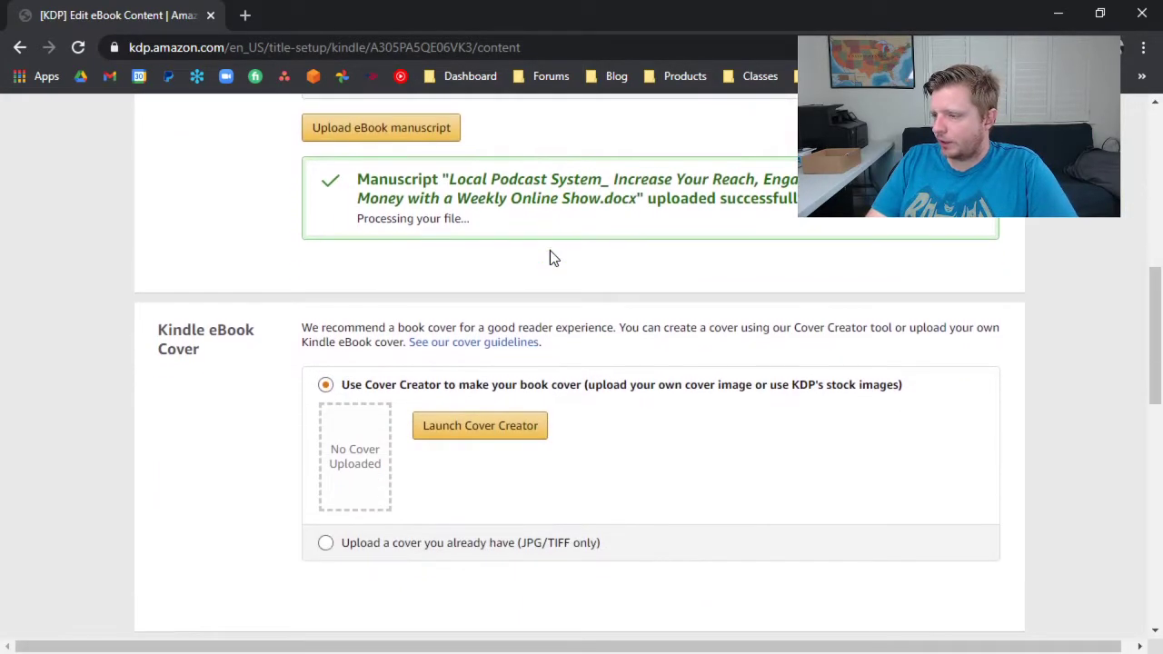
pyautogui.scroll(-1, 545, 262)
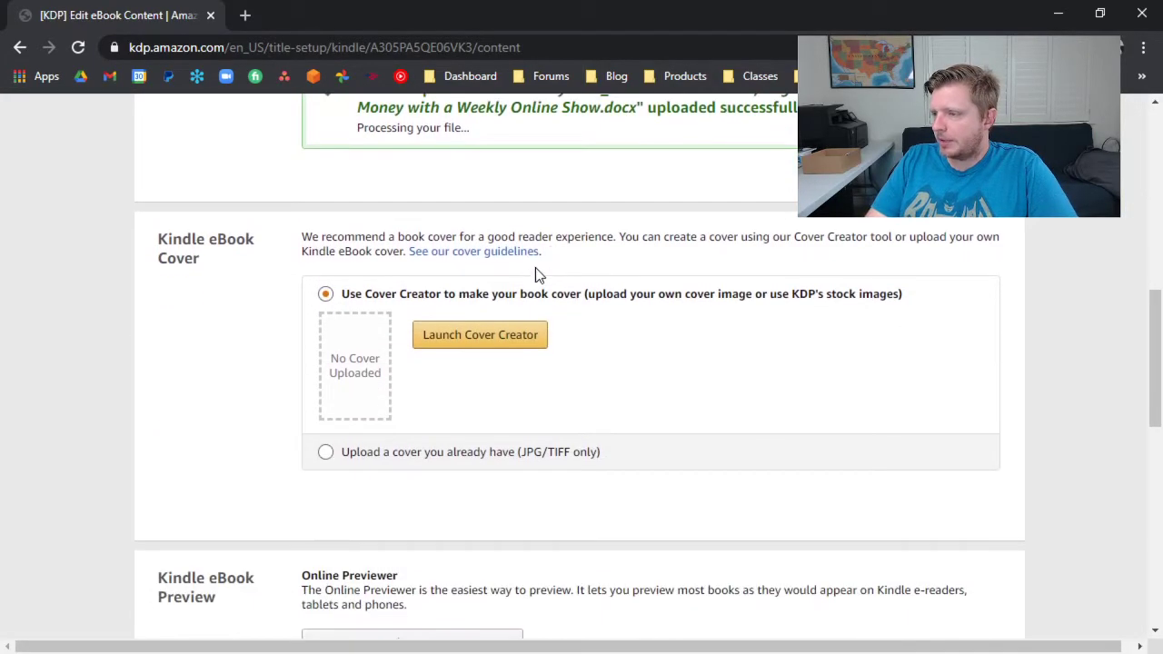
pyautogui.click(327, 456)
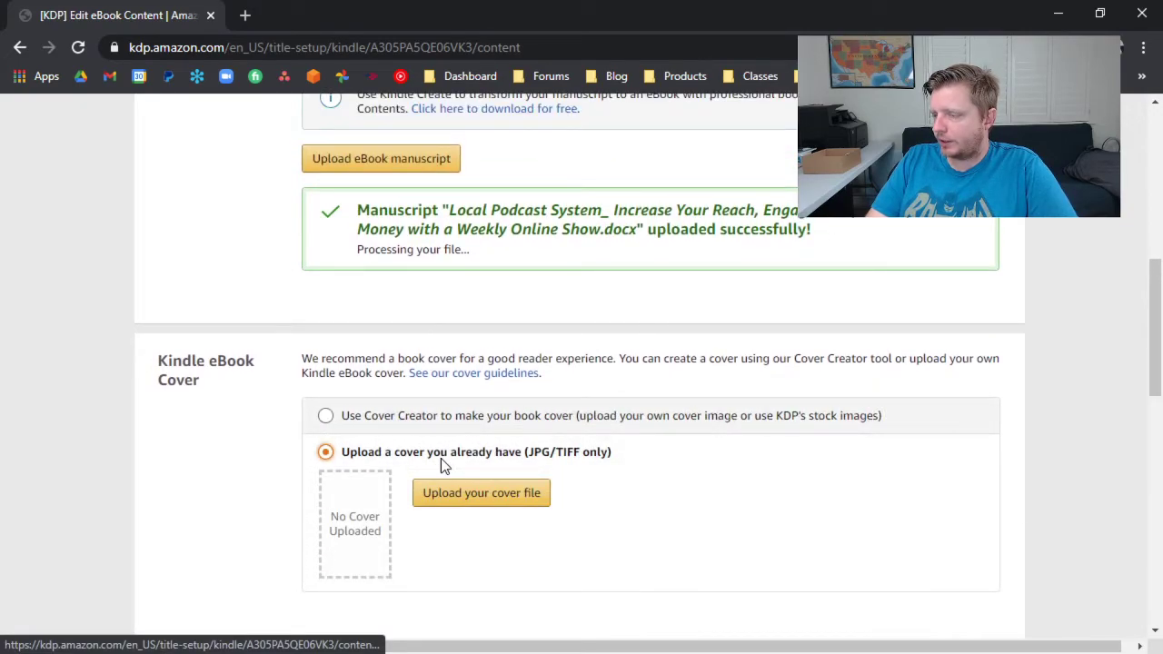
pyautogui.click(456, 492)
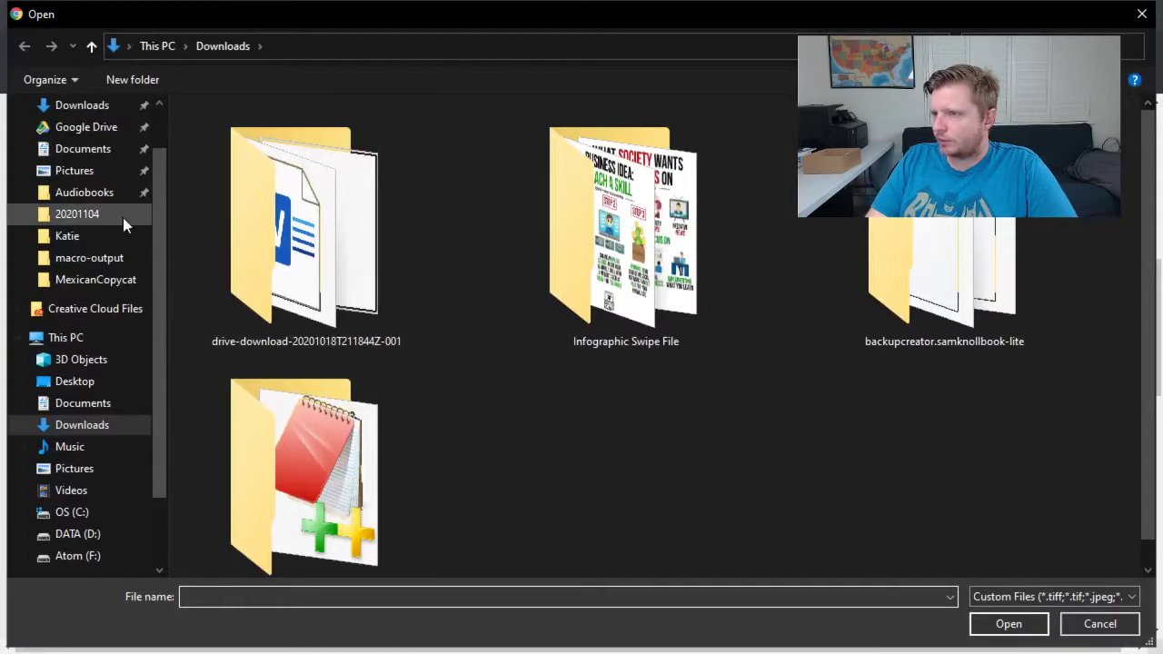
pyautogui.click(91, 107)
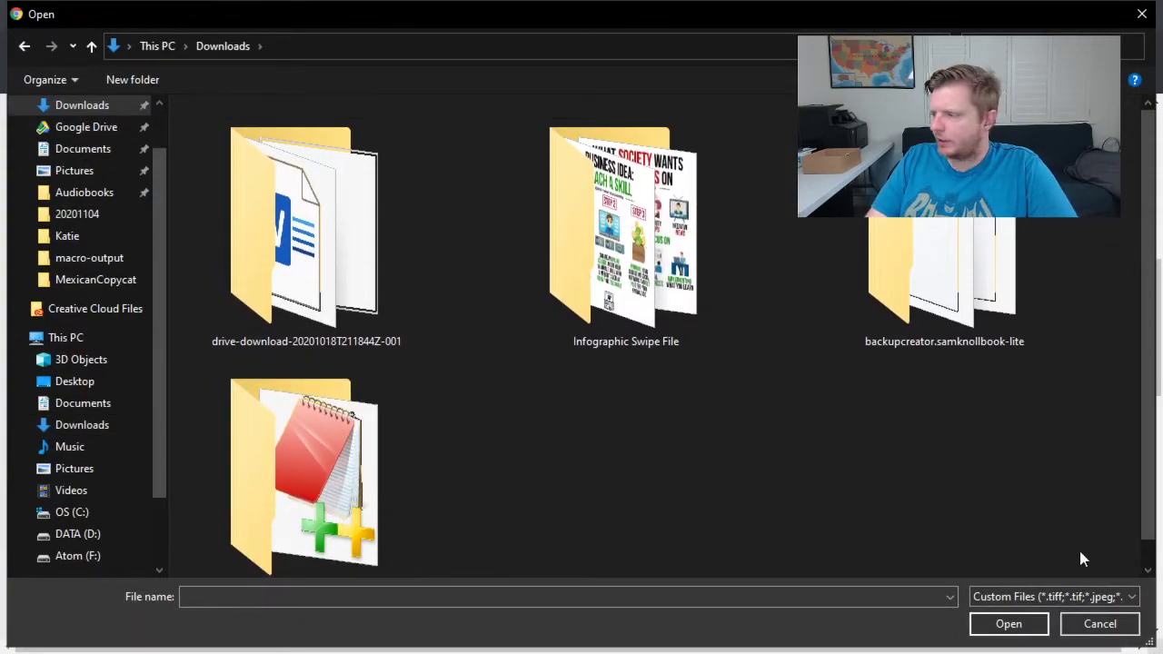
pyautogui.click(1093, 625)
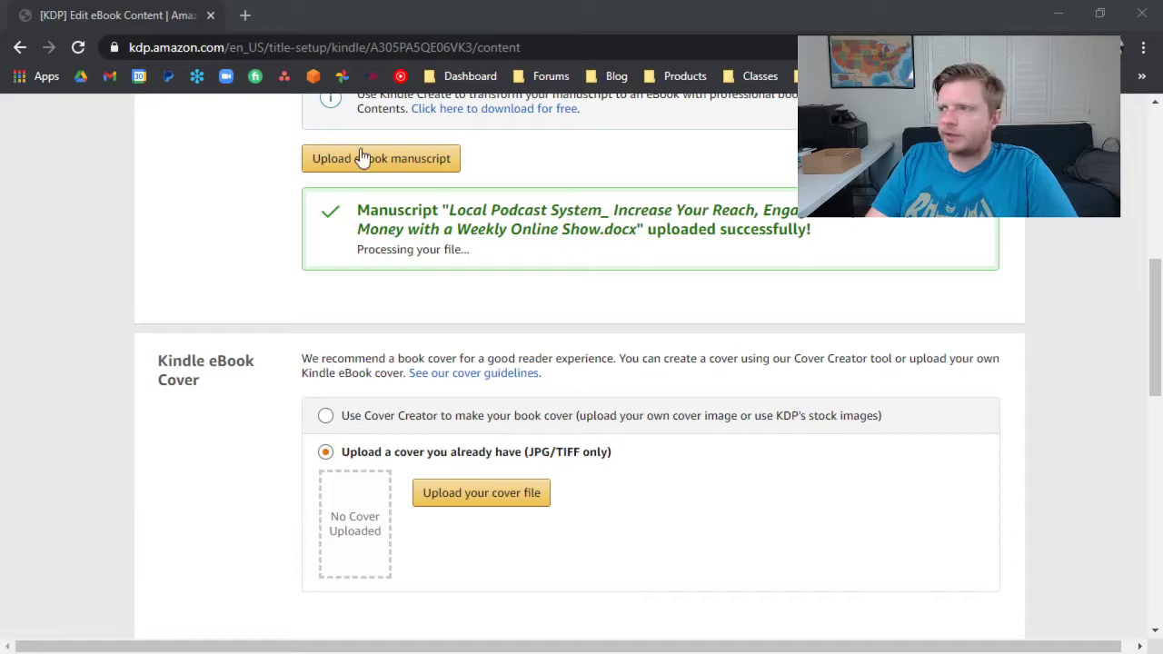
# Switch to Canva in a new browser tab and open the Local Podcast System design.
pyautogui.click(246, 16)
pyautogui.write('ca')
pyautogui.press('Return')
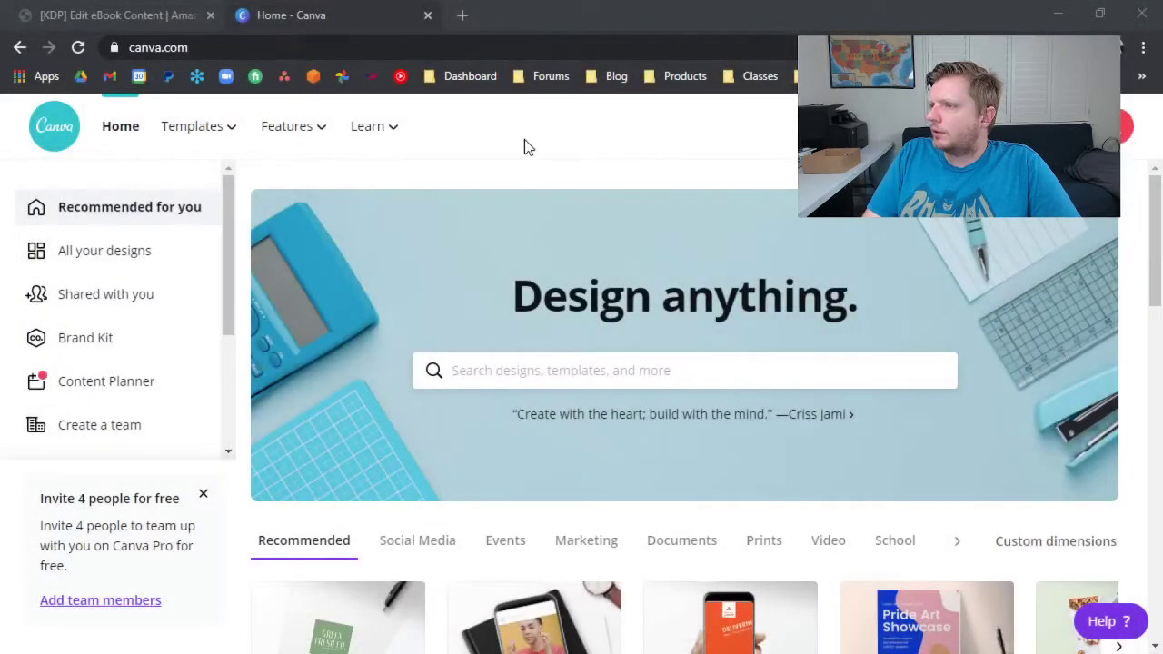
pyautogui.scroll(-6, 340, 513)
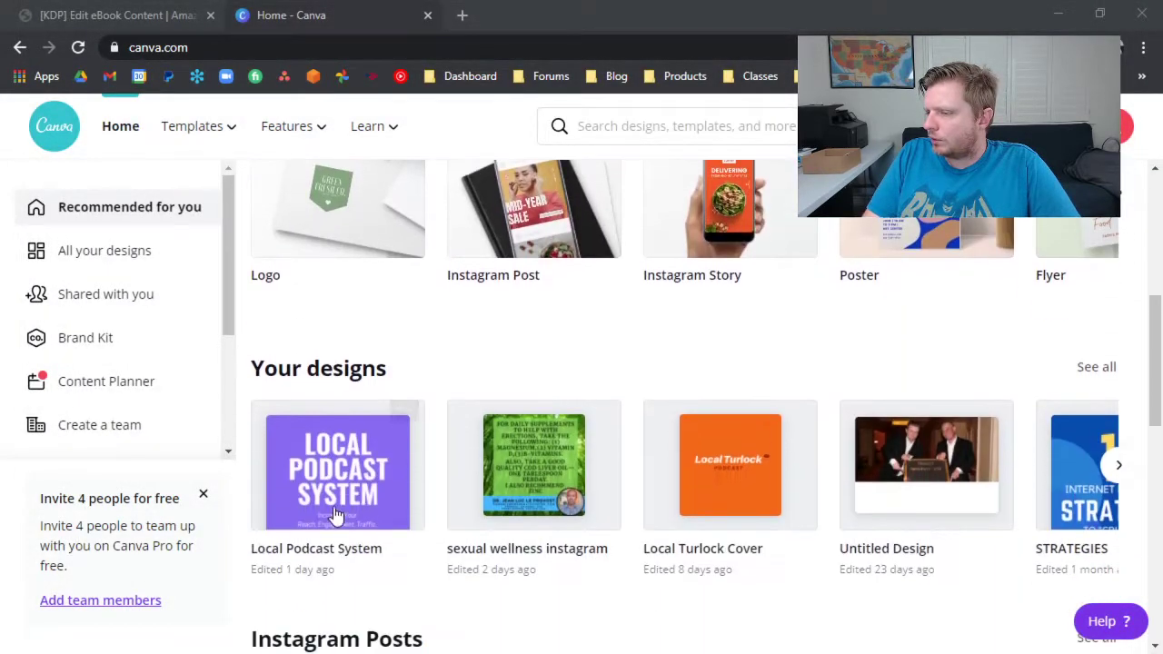
pyautogui.click(336, 459)
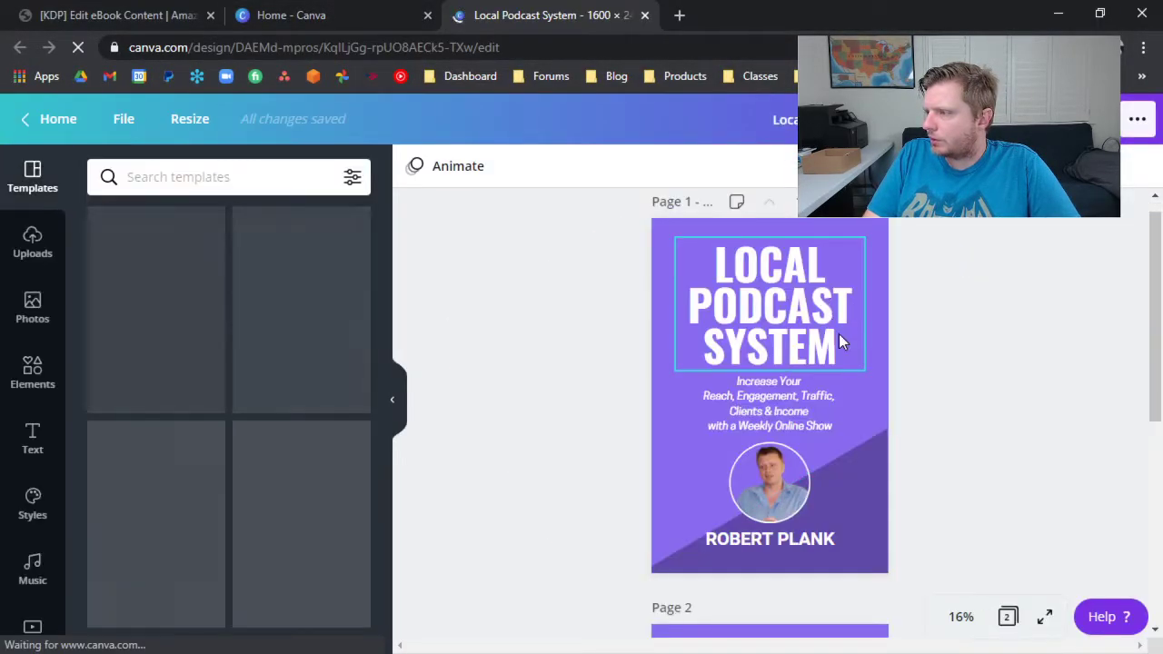
# Download only Page 1 of the cover design as a JPG at quality 100.
pyautogui.click(929, 449)
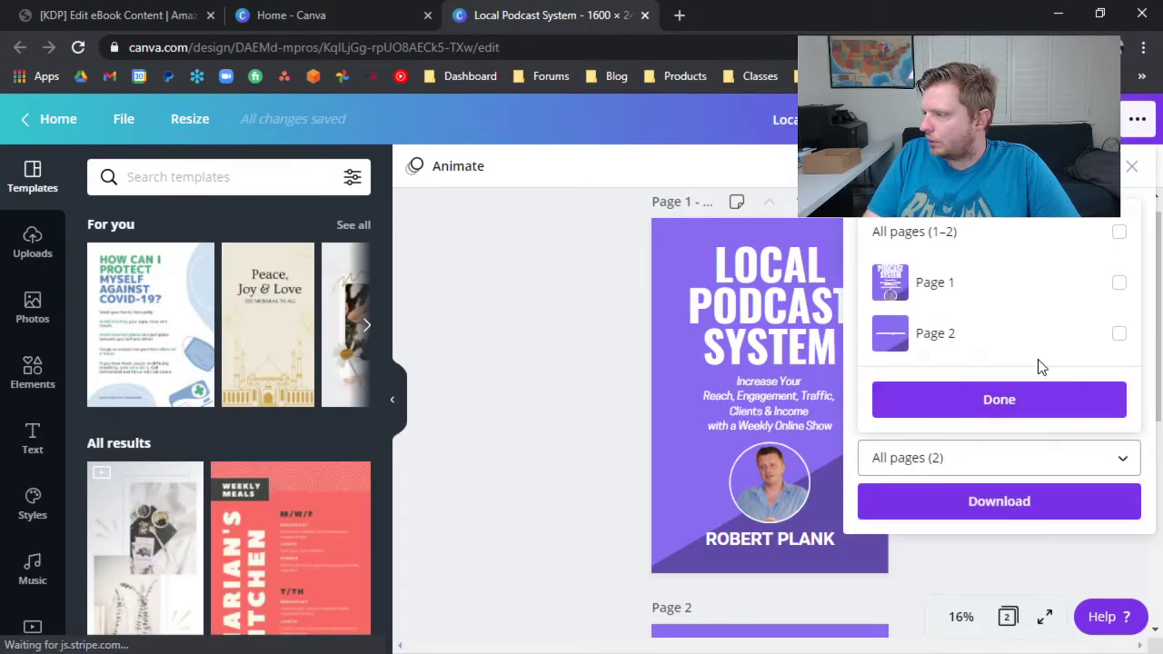
pyautogui.click(1119, 284)
pyautogui.click(1051, 223)
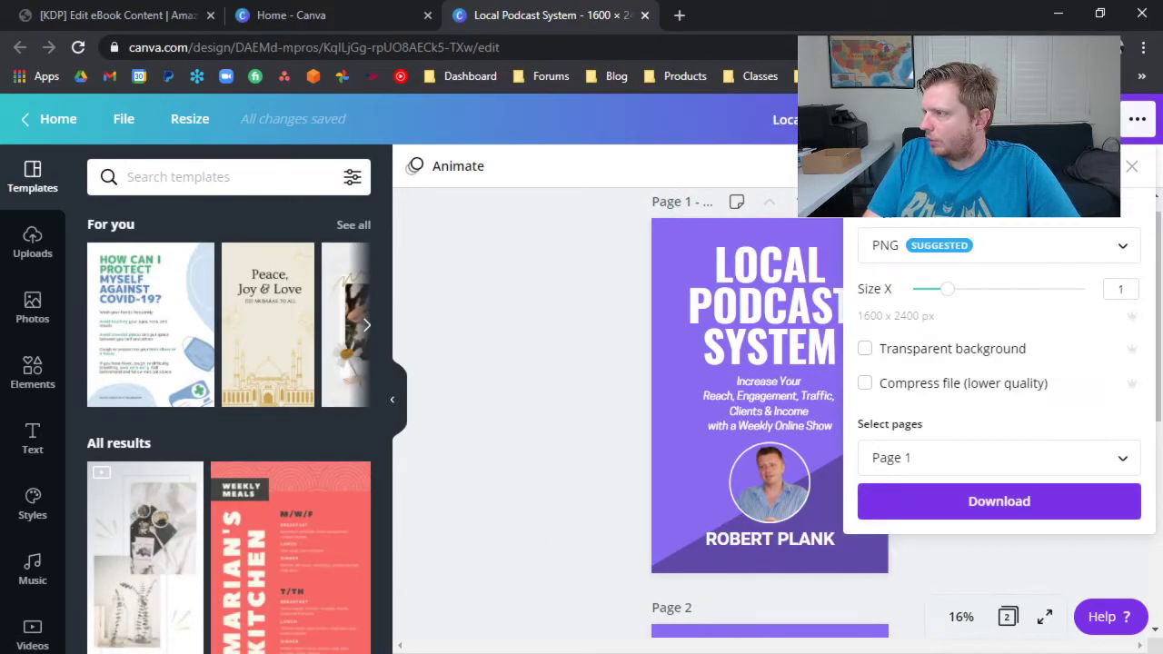
pyautogui.click(971, 247)
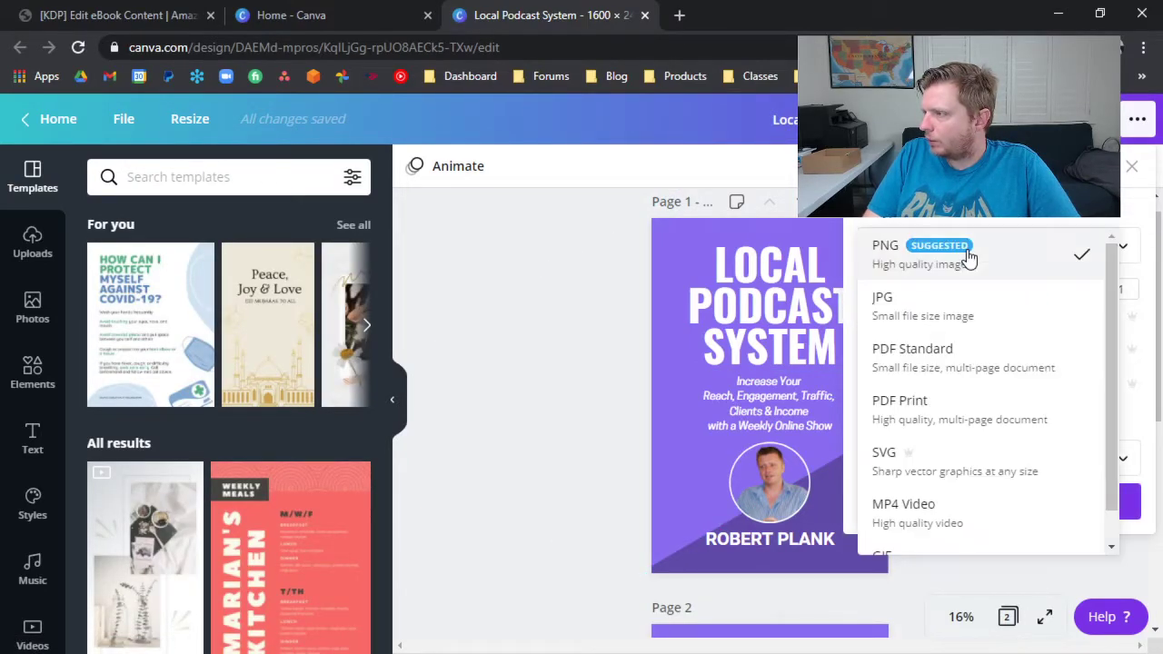
pyautogui.click(958, 297)
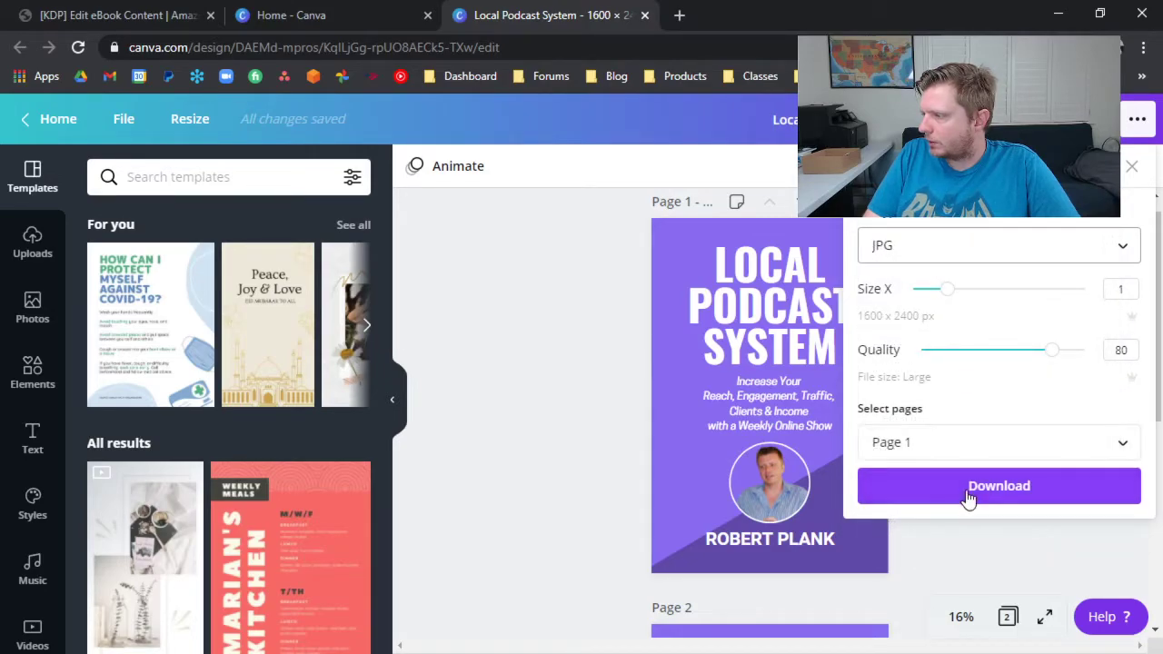
pyautogui.moveTo(1049, 348); pyautogui.dragTo(1095, 356)
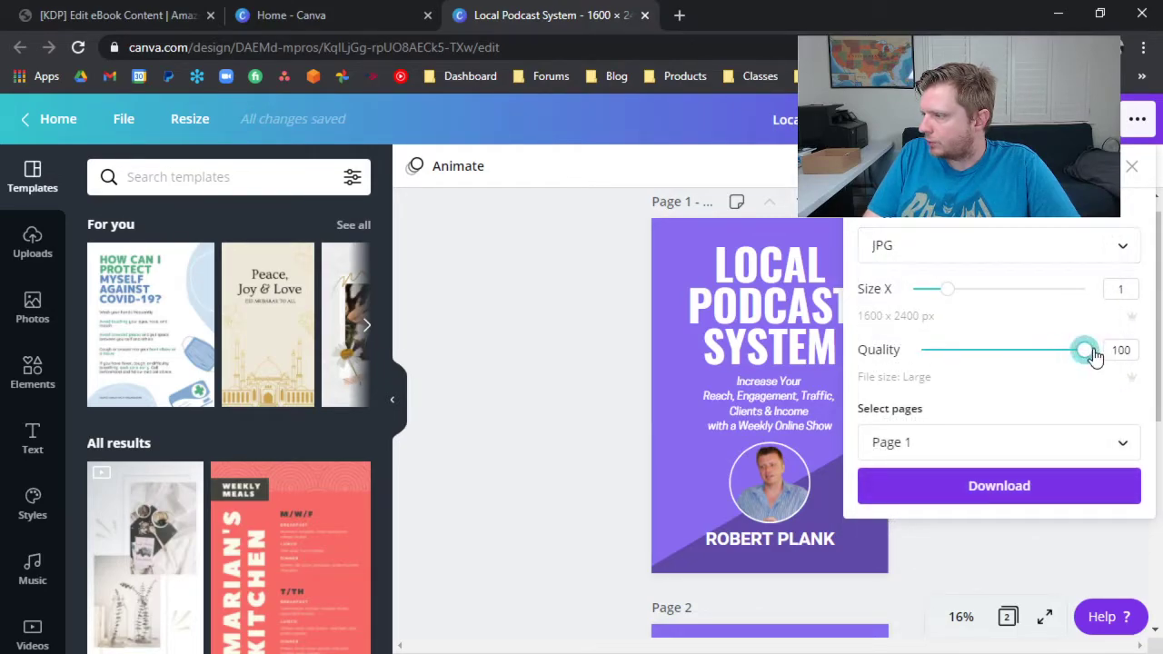
pyautogui.click(1064, 491)
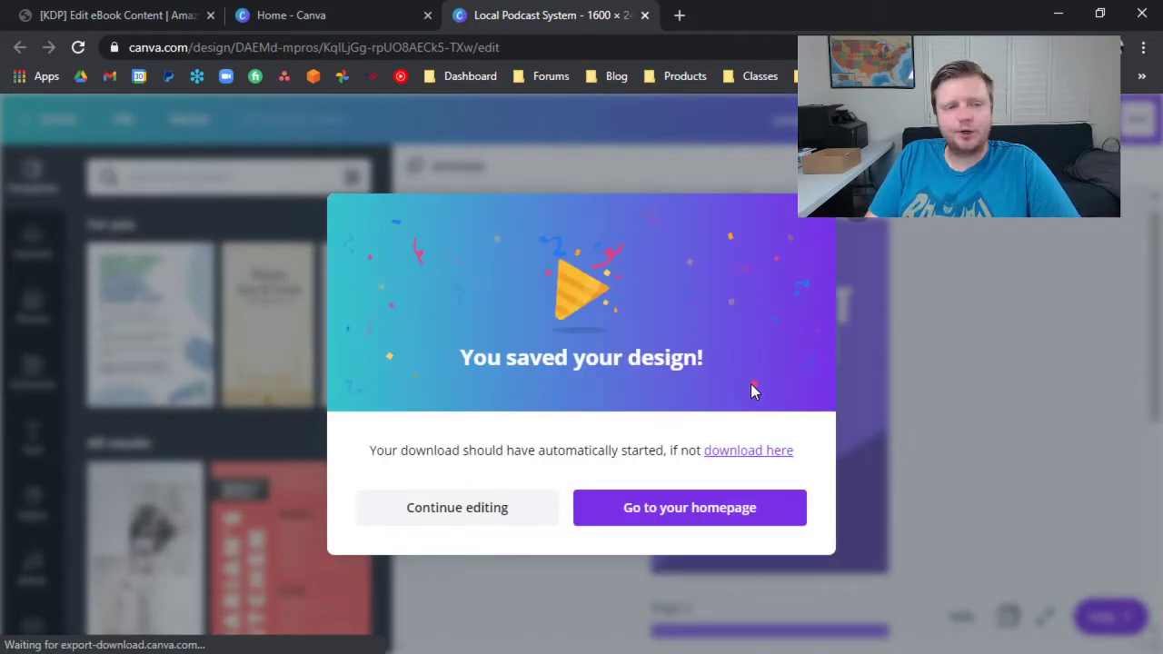
# Return to the KDP eBook content page and upload the downloaded Local Podcast System JPG as the cover.
pyautogui.click(118, 16)
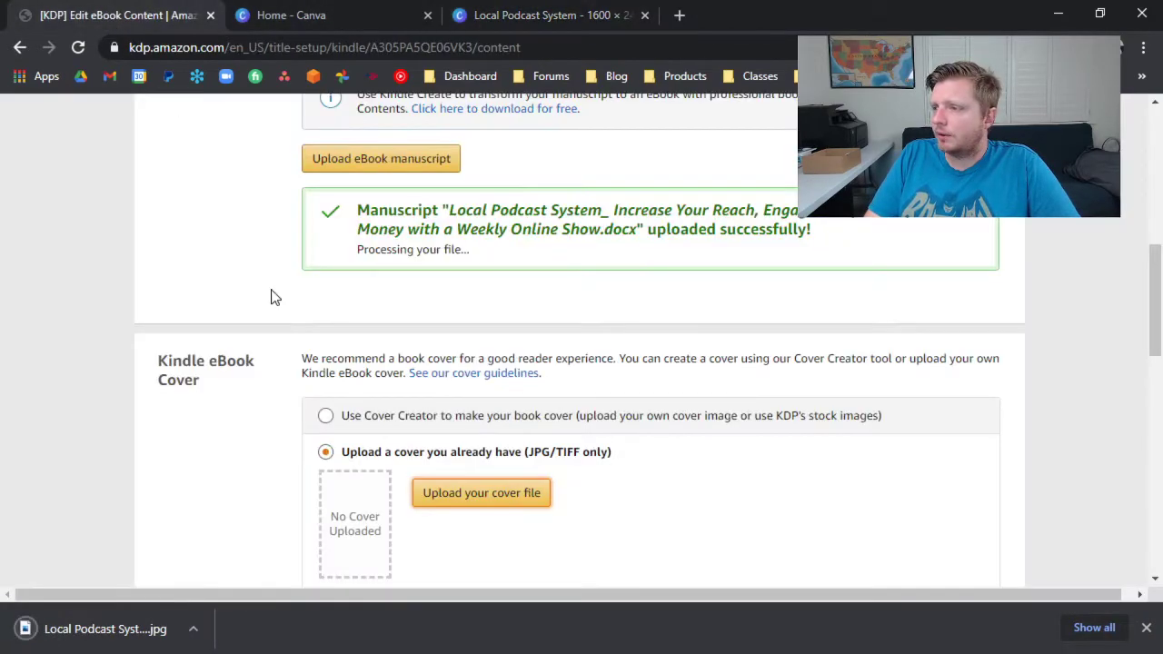
pyautogui.click(444, 498)
pyautogui.doubleClick(312, 195)
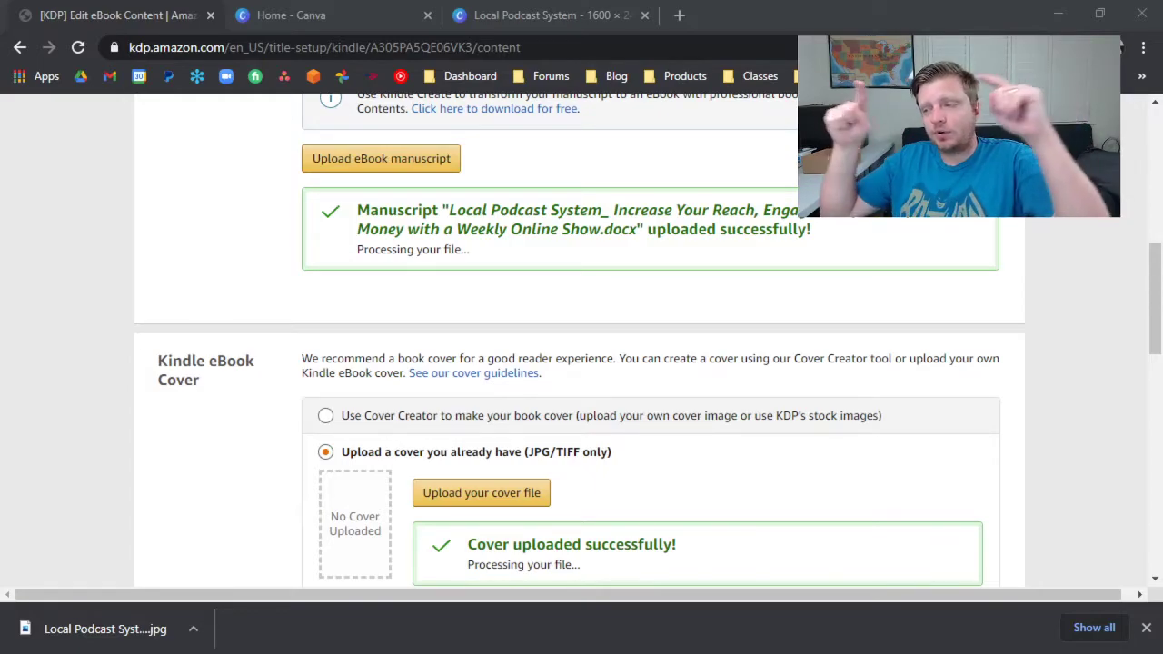
# Launch the Online Previewer for the Kindle eBook and dismiss the browser's download bar.
pyautogui.scroll(-4, 363, 550)
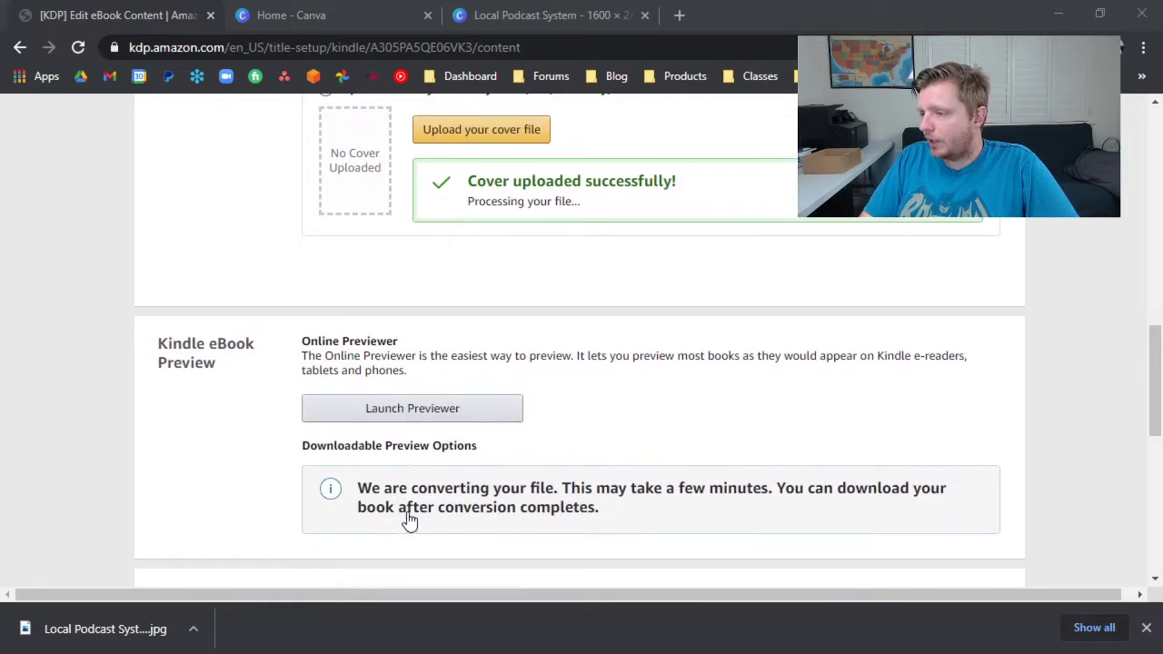
pyautogui.click(424, 418)
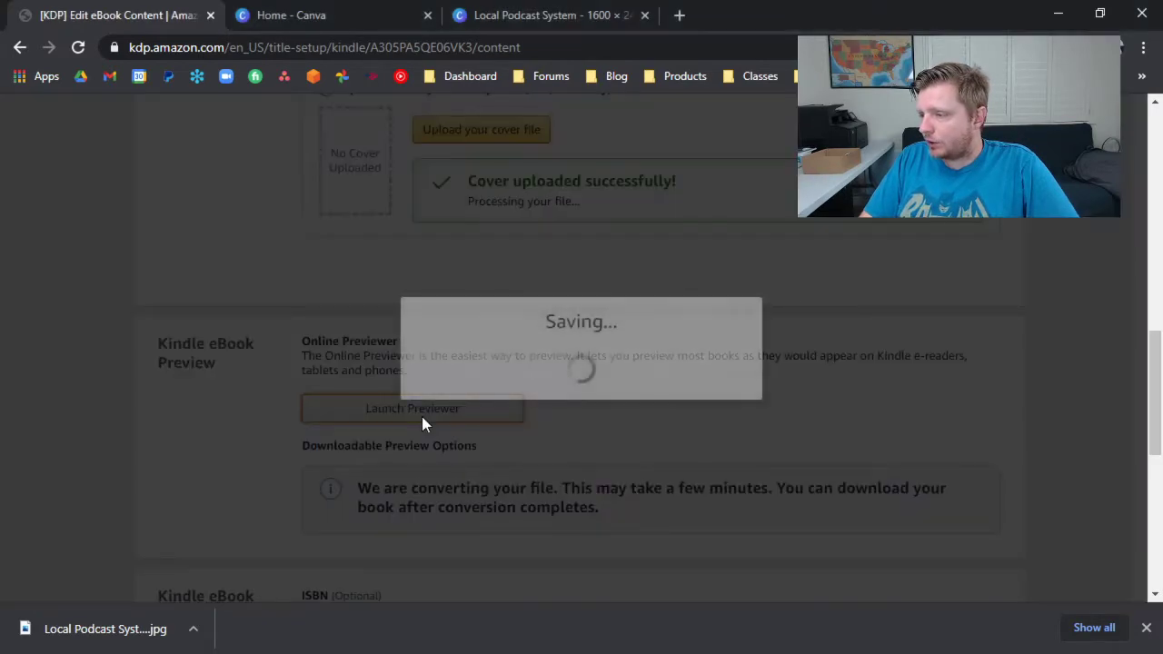
pyautogui.click(1145, 628)
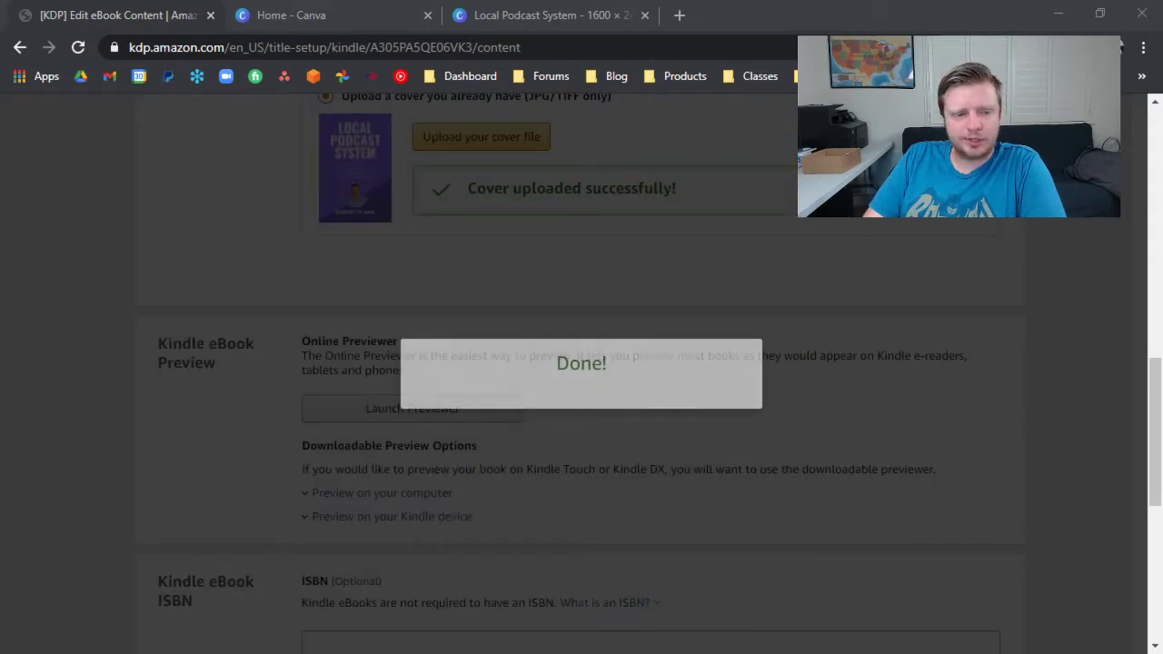
# Close both Canva tabs and reload the KDP eBook content page.
pyautogui.scroll(1, 581, 374)
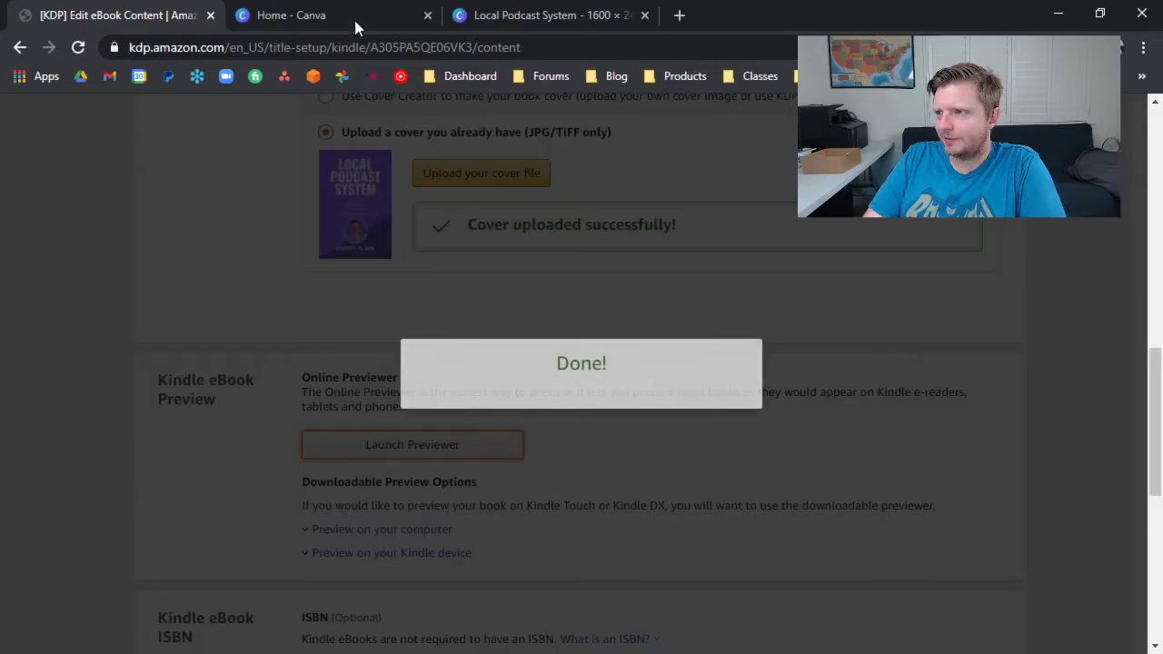
pyautogui.click(427, 15)
pyautogui.click(427, 15)
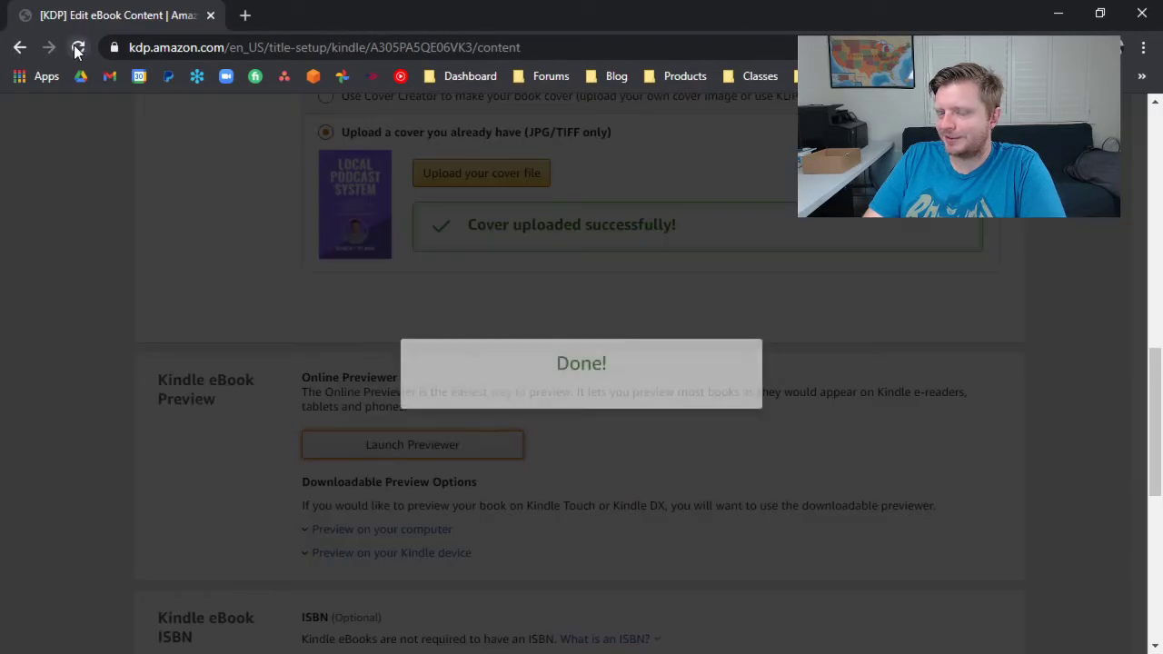
pyautogui.scroll(-6, 401, 377)
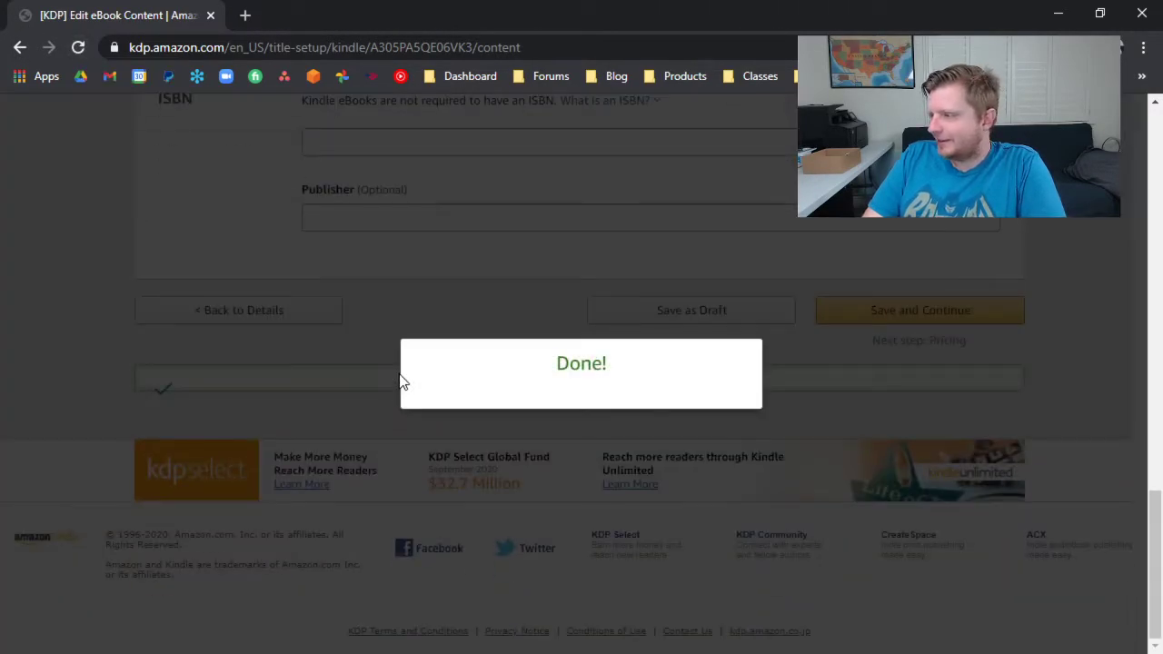
pyautogui.scroll(5, 722, 317)
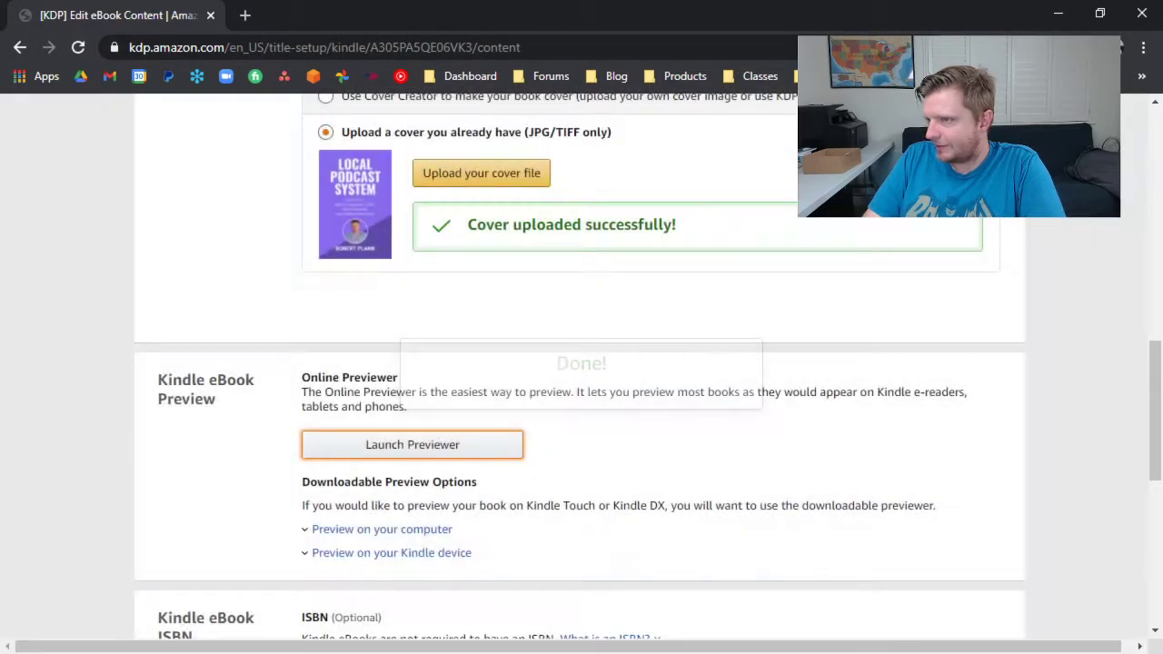
pyautogui.click(79, 47)
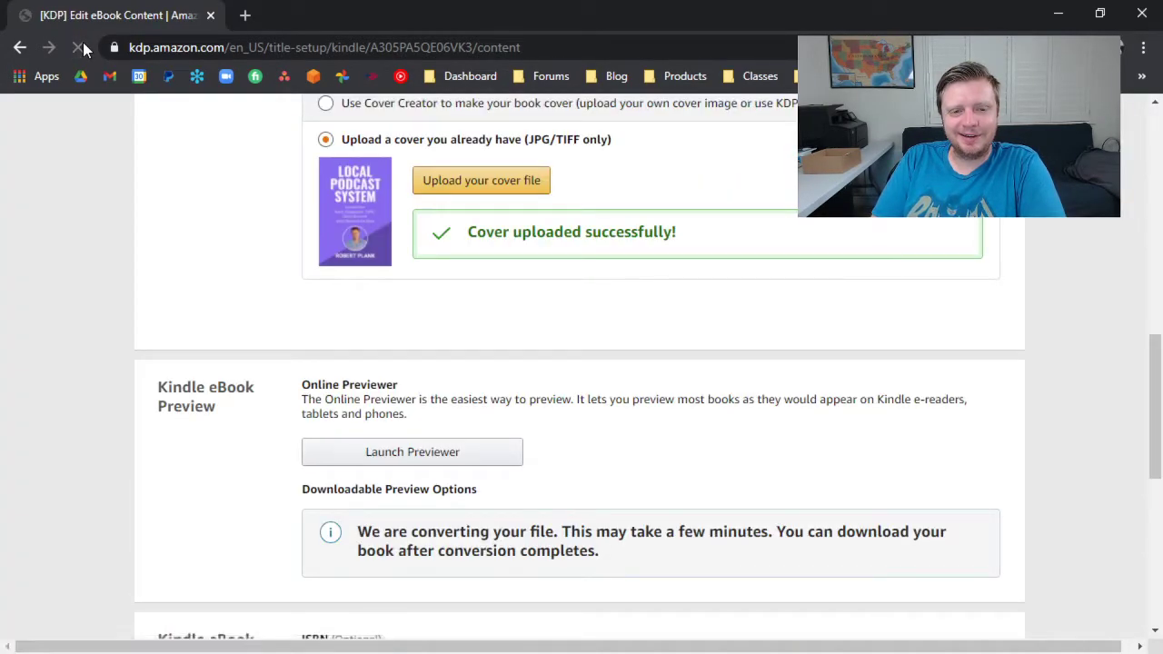
pyautogui.scroll(-2, 766, 366)
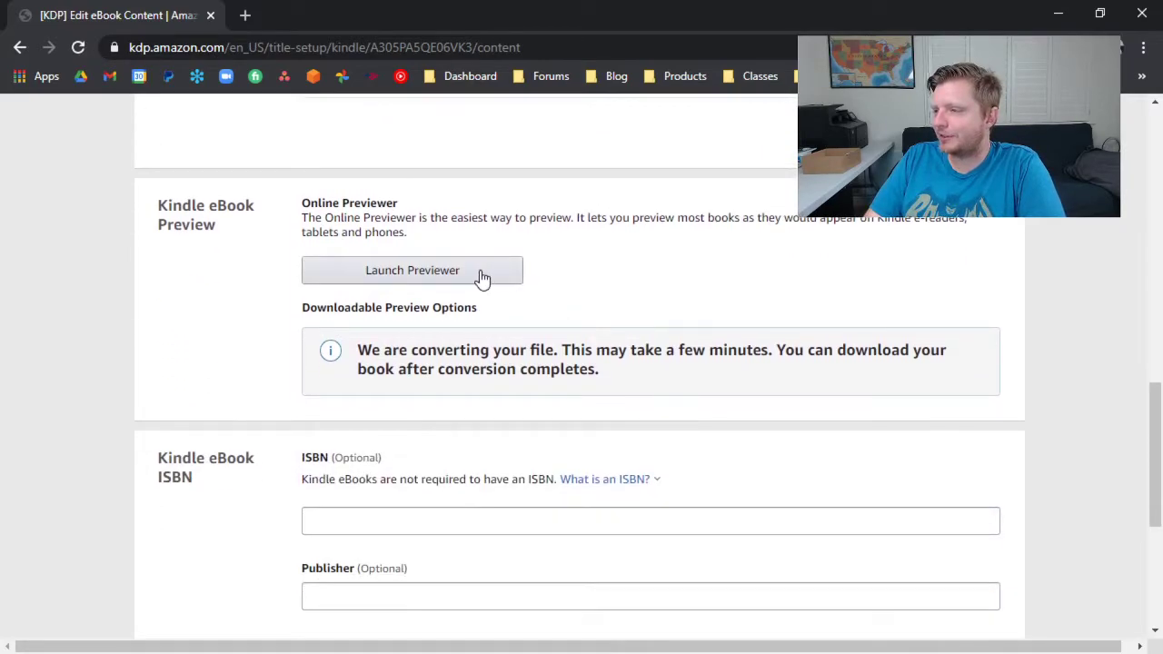
pyautogui.click(482, 272)
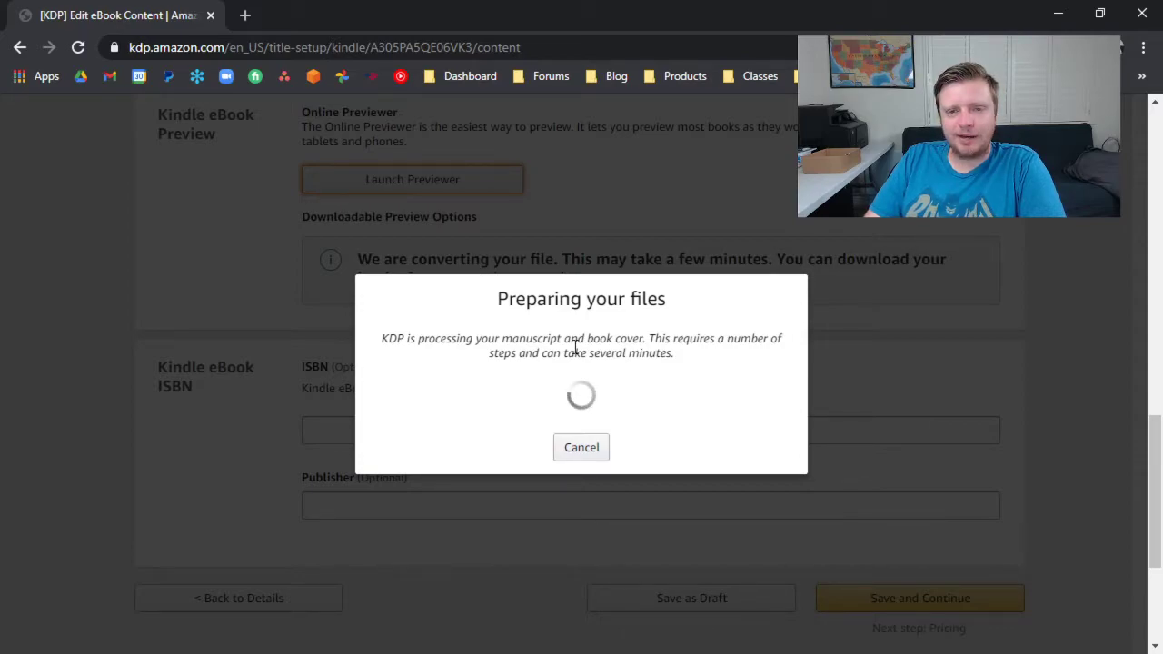
pyautogui.click(588, 447)
# Leave the optional ISBN and Publisher blank, save the eBook content and continue to the pricing stage.
pyautogui.scroll(1, 581, 427)
pyautogui.scroll(-2, 550, 405)
pyautogui.scroll(2, 487, 327)
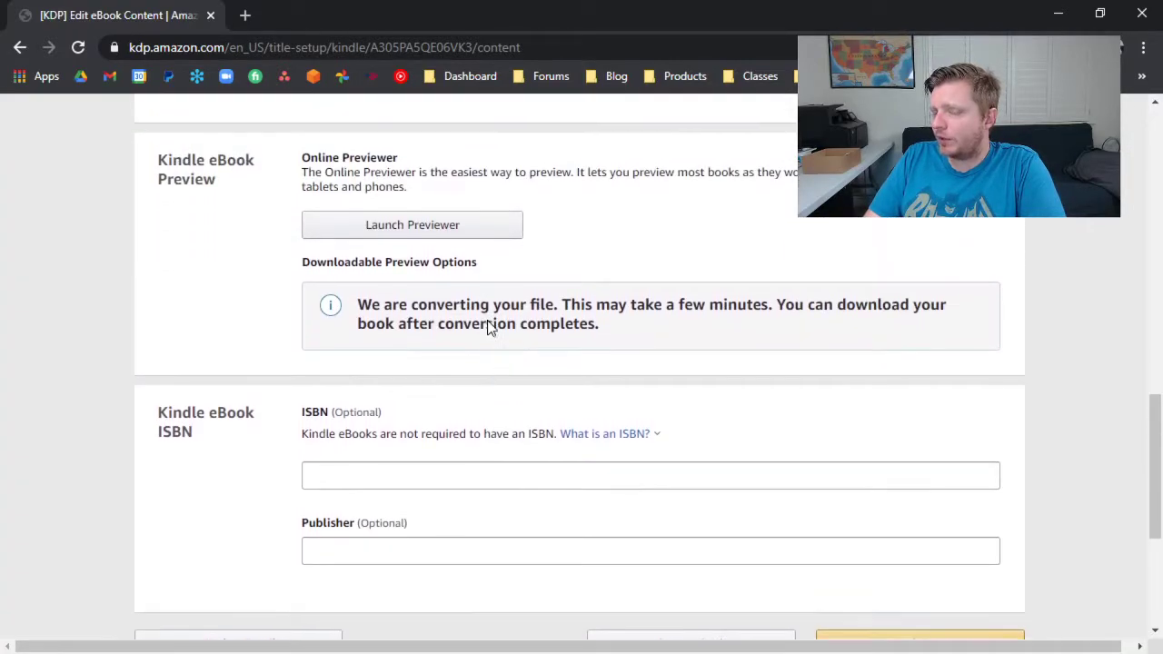
pyautogui.scroll(-2, 487, 327)
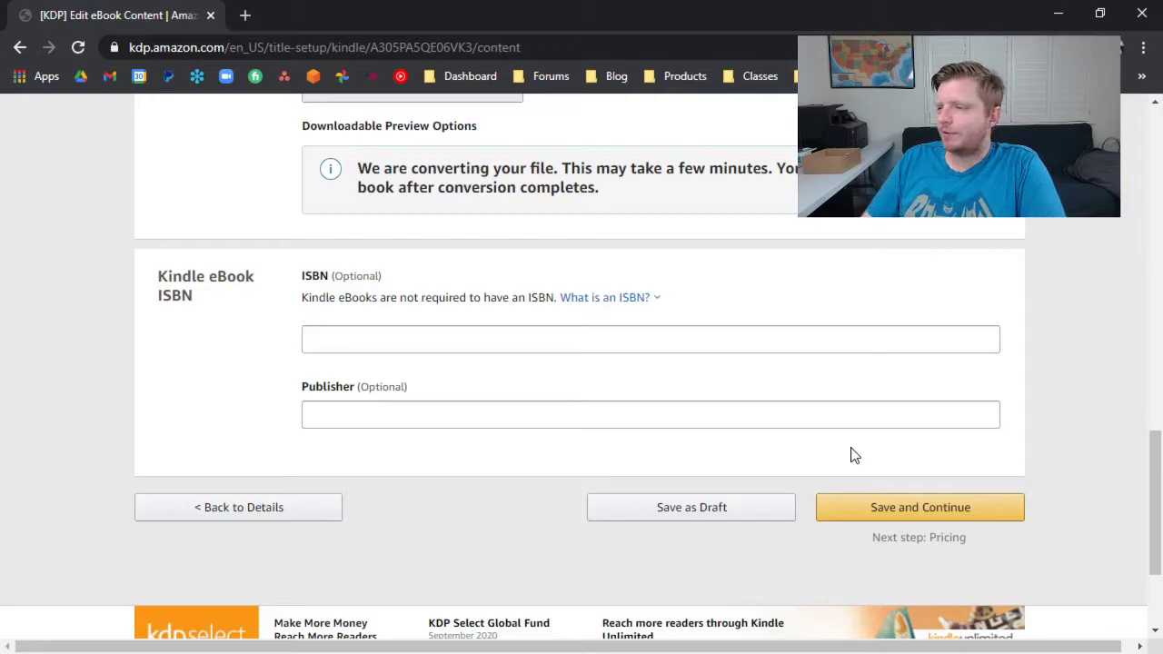
pyautogui.scroll(2, 739, 332)
pyautogui.scroll(-1, 760, 462)
pyautogui.click(872, 598)
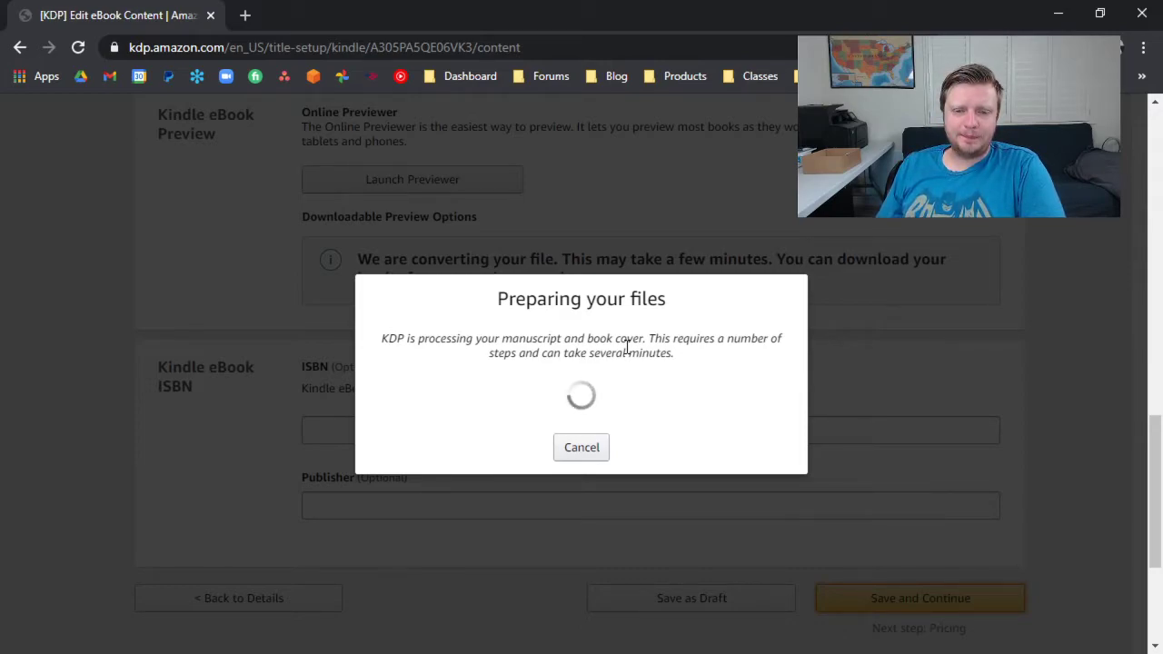
# Cancel the file preparation and save the eBook content as a draft.
pyautogui.click(587, 446)
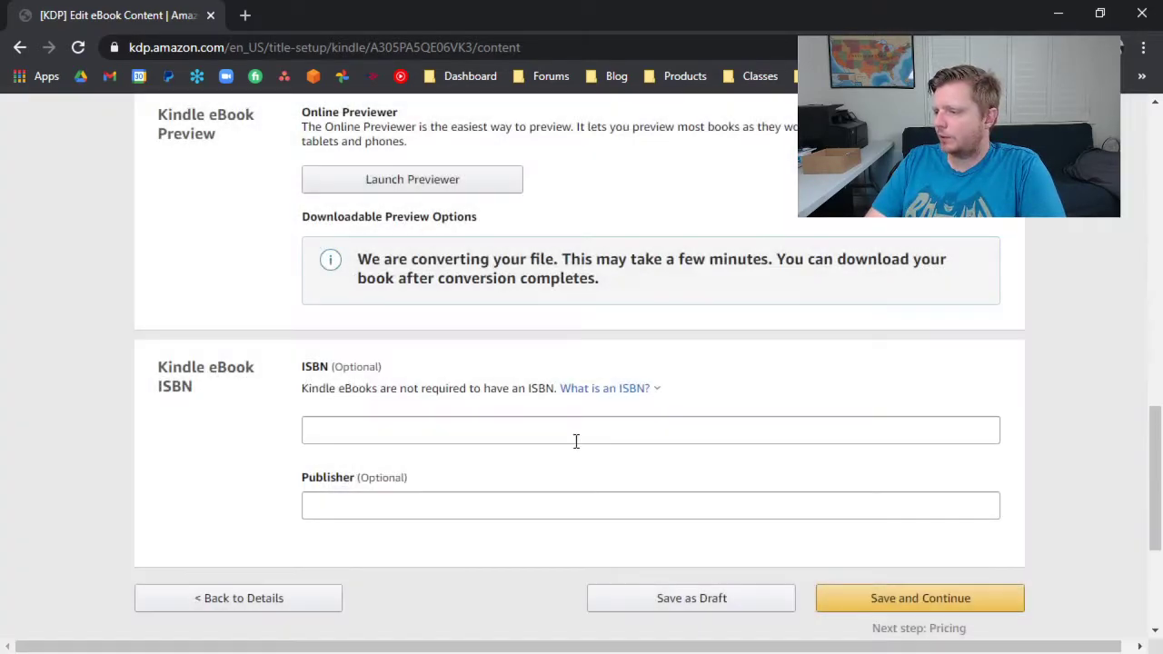
pyautogui.click(668, 600)
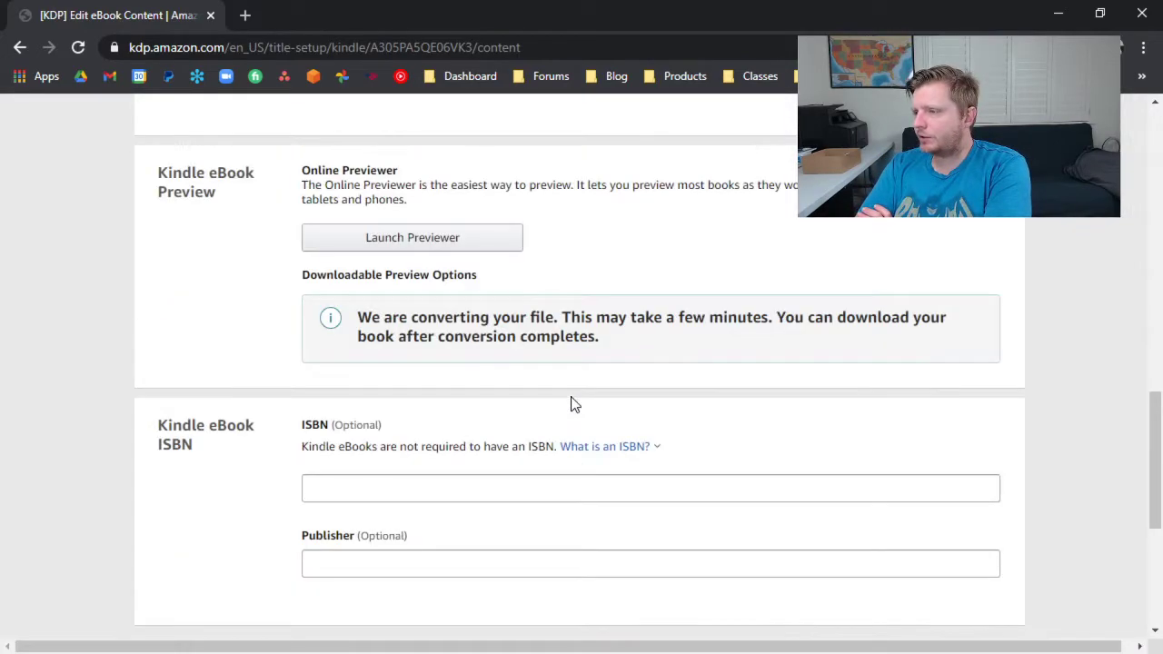
pyautogui.scroll(-3, 574, 395)
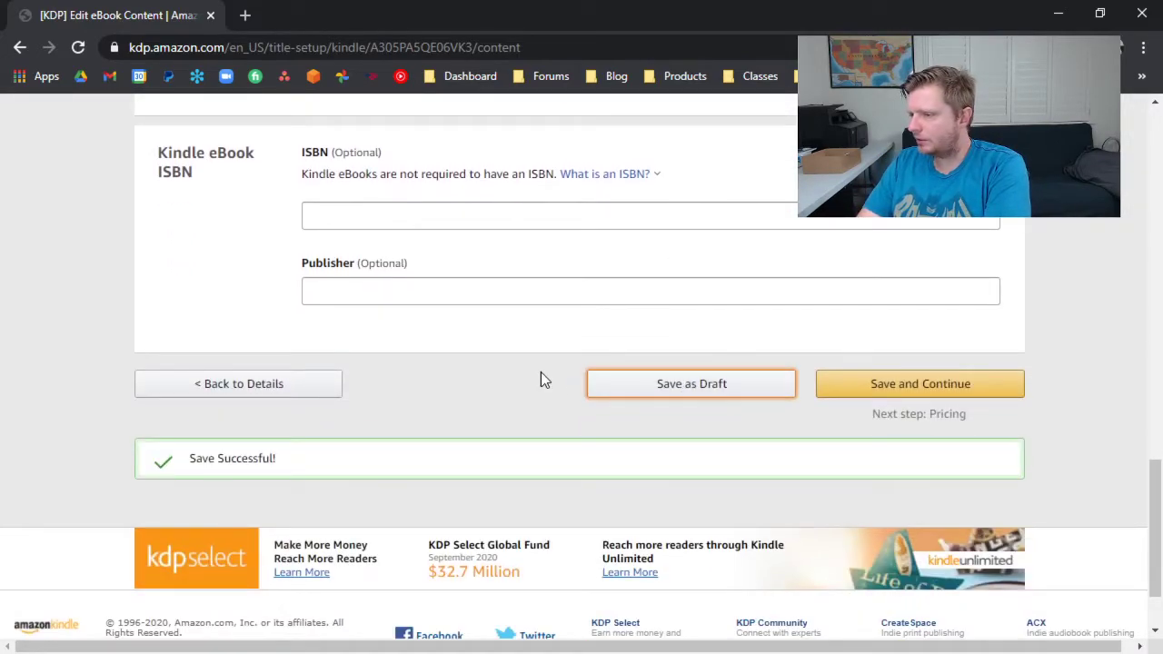
pyautogui.scroll(2, 542, 381)
pyautogui.scroll(2, 541, 380)
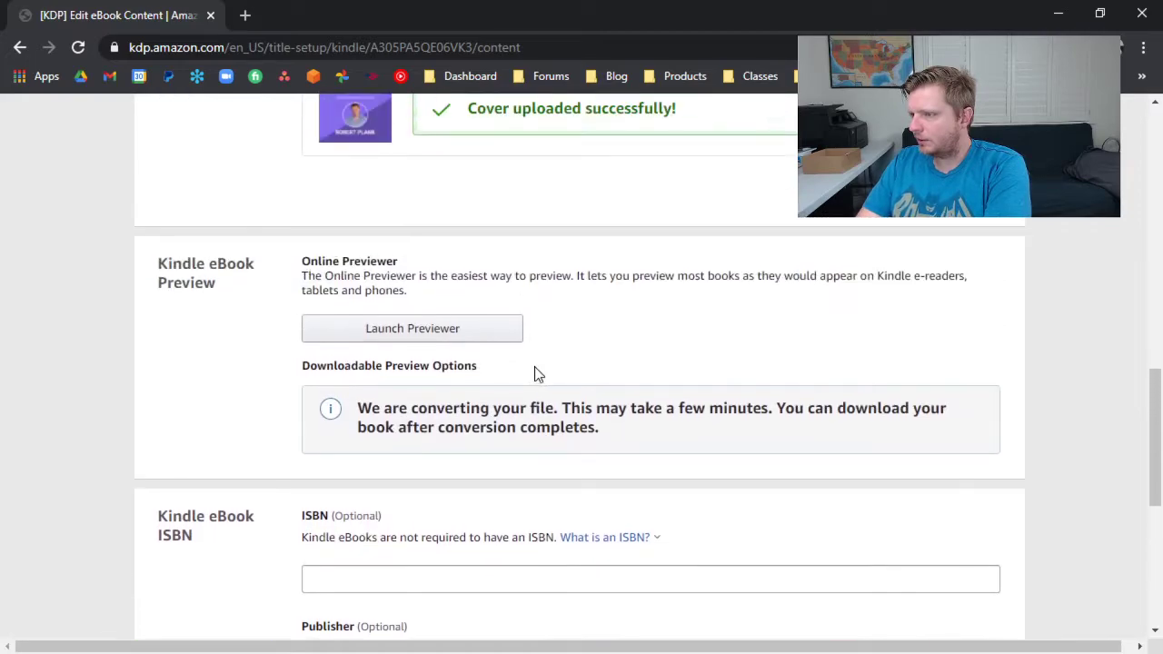
# Reload the eBook content page, check the manuscript and cover upload status, and launch the Online Previewer.
pyautogui.click(80, 48)
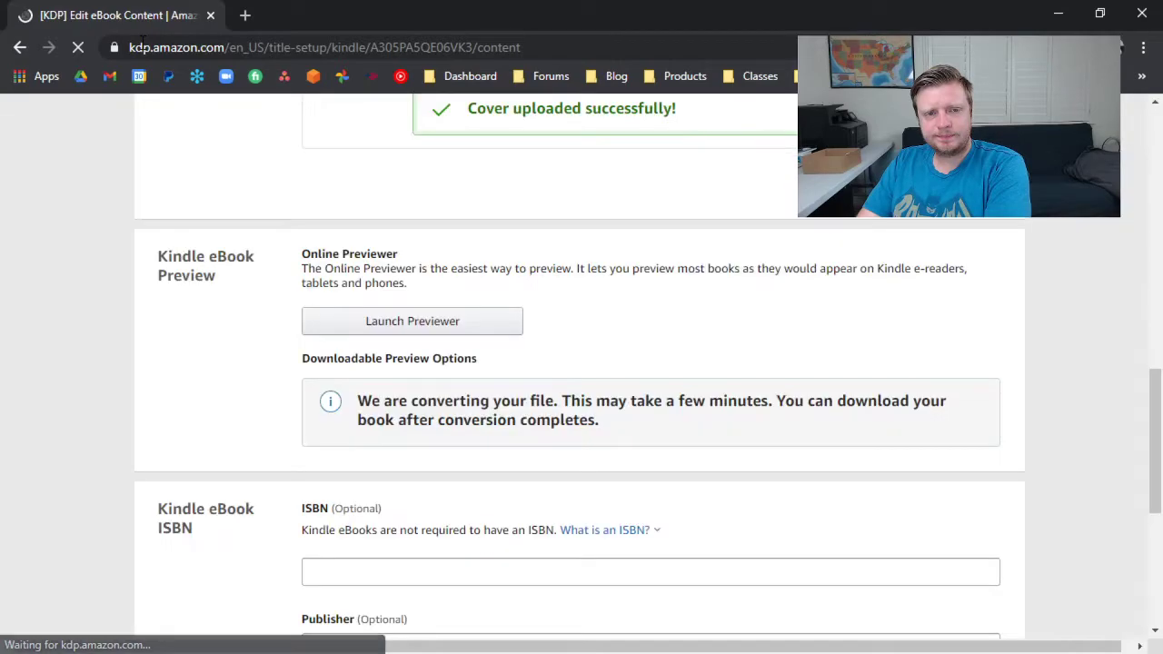
pyautogui.scroll(4, 436, 294)
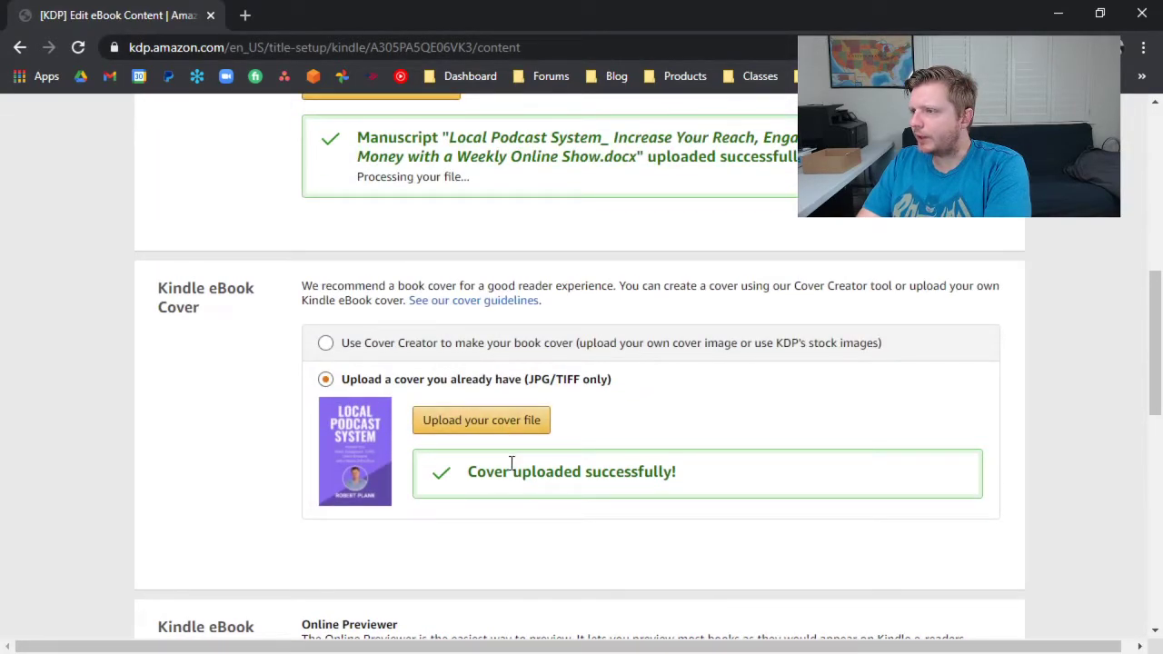
pyautogui.scroll(3, 512, 464)
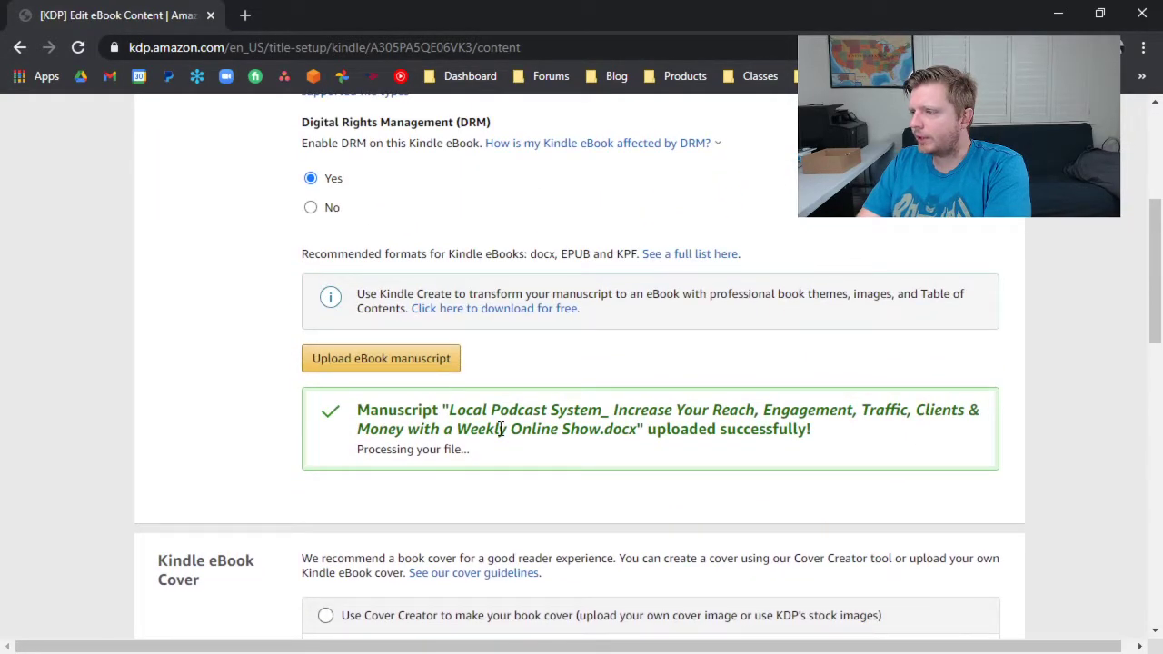
pyautogui.scroll(1, 499, 428)
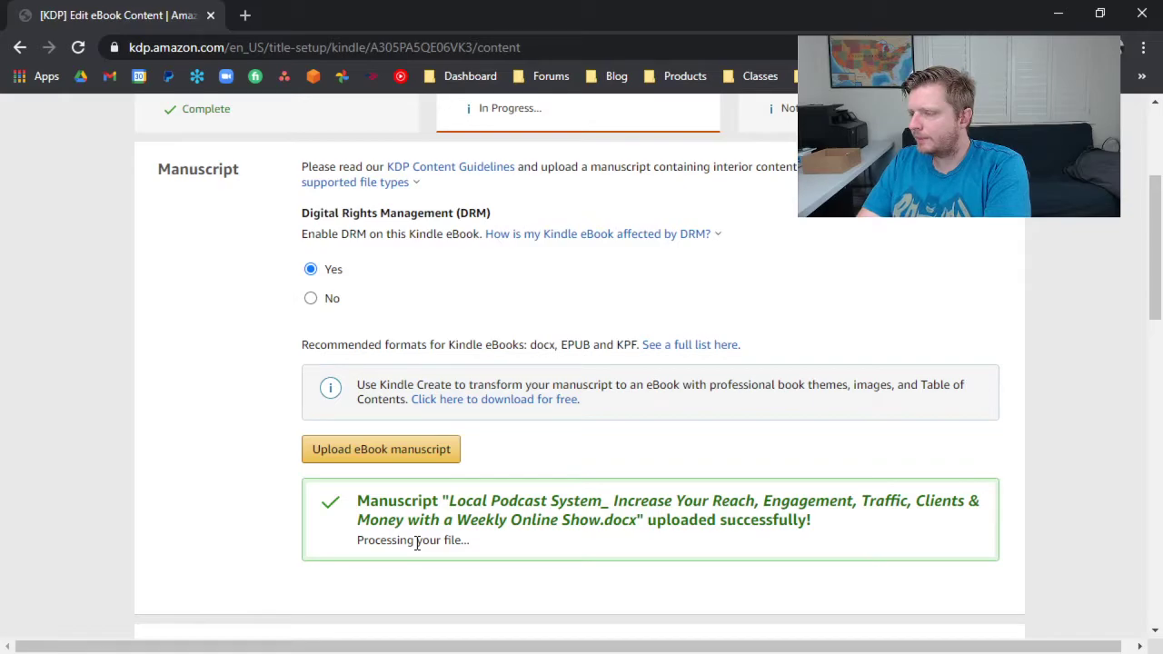
pyautogui.scroll(3, 417, 544)
pyautogui.scroll(-14, 418, 540)
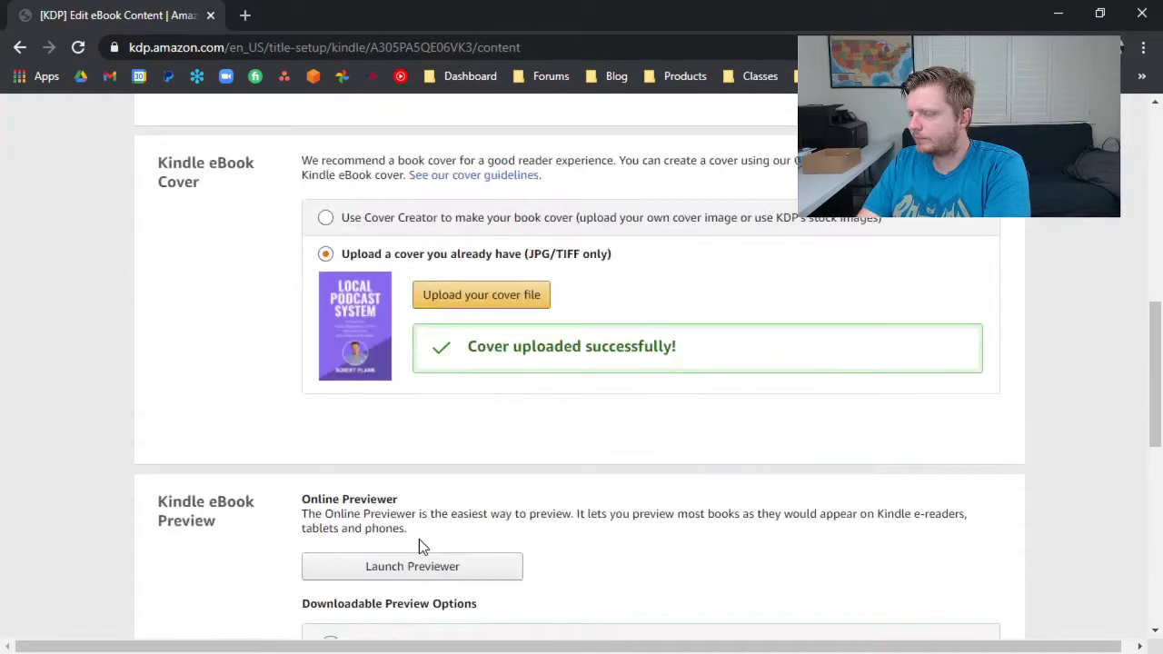
pyautogui.scroll(5, 421, 535)
pyautogui.click(458, 473)
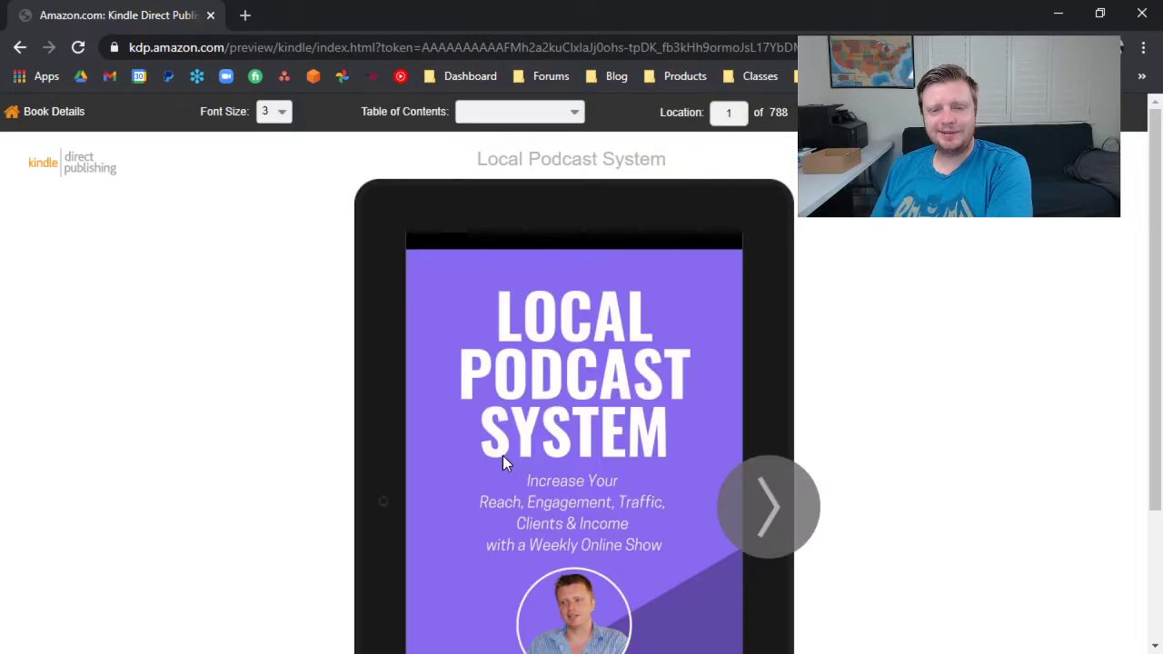
# Page through the tablet preview from the cover past the table of contents to the Introduction.
pyautogui.scroll(-2, 817, 404)
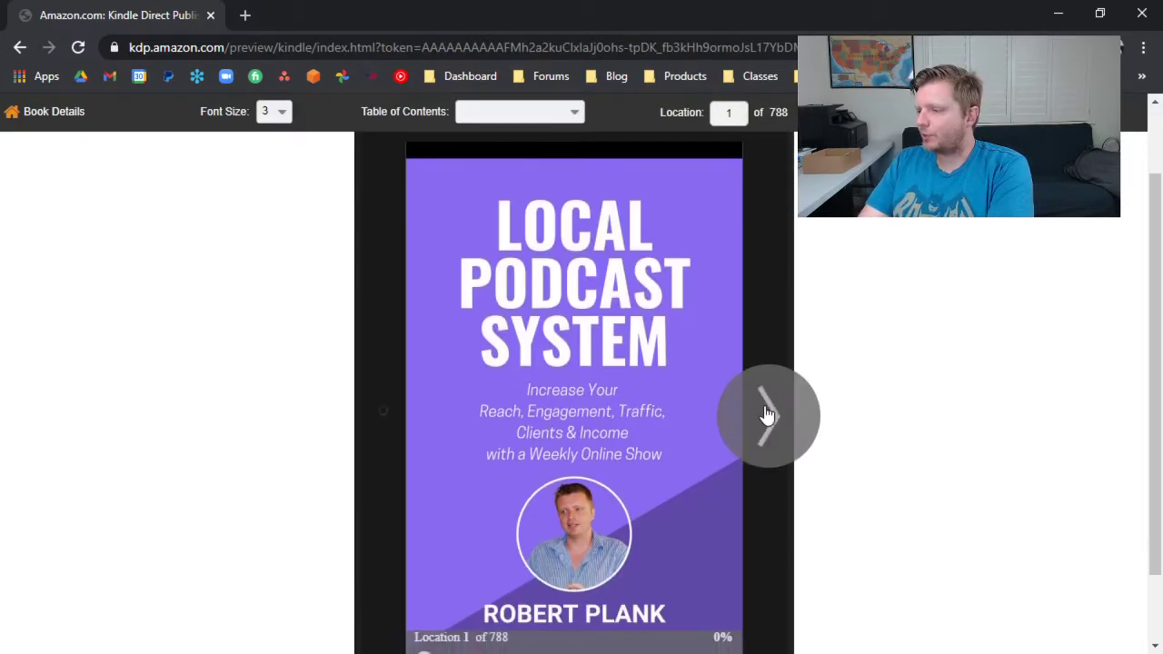
pyautogui.click(767, 427)
pyautogui.click(766, 433)
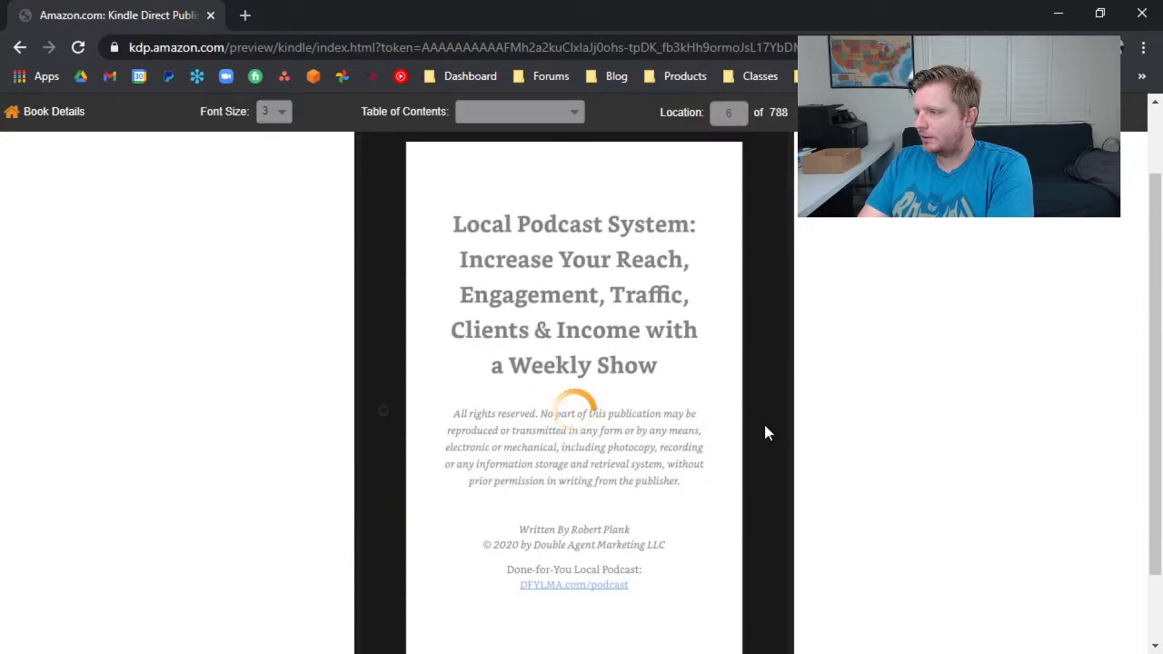
pyautogui.click(771, 432)
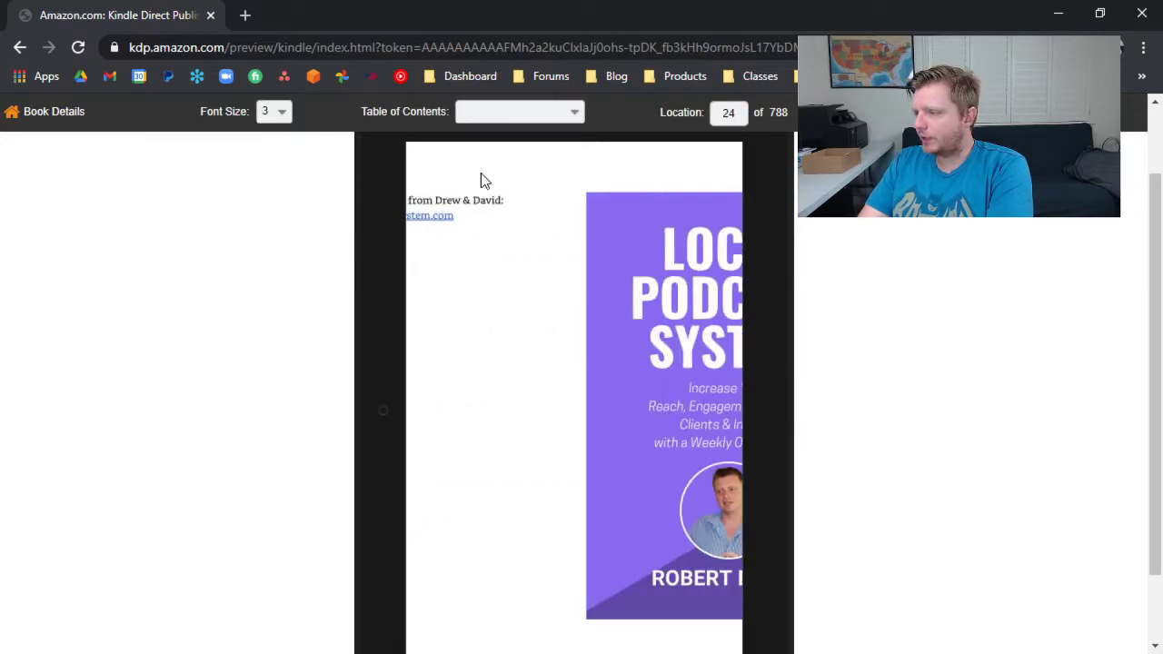
pyautogui.click(779, 436)
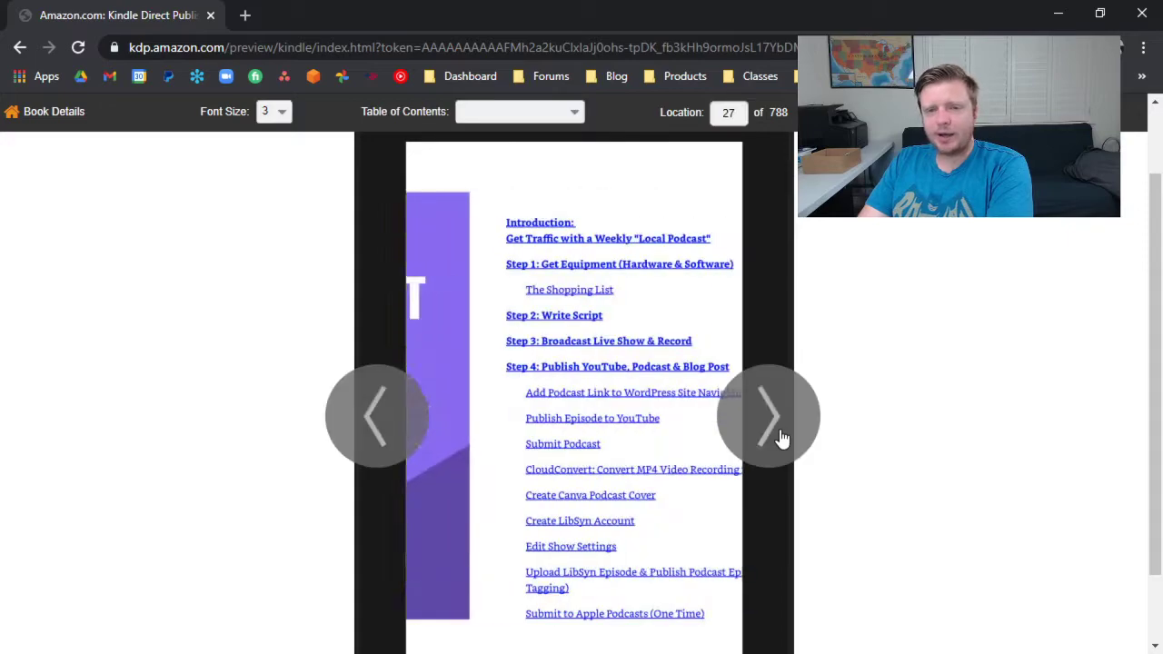
pyautogui.click(780, 436)
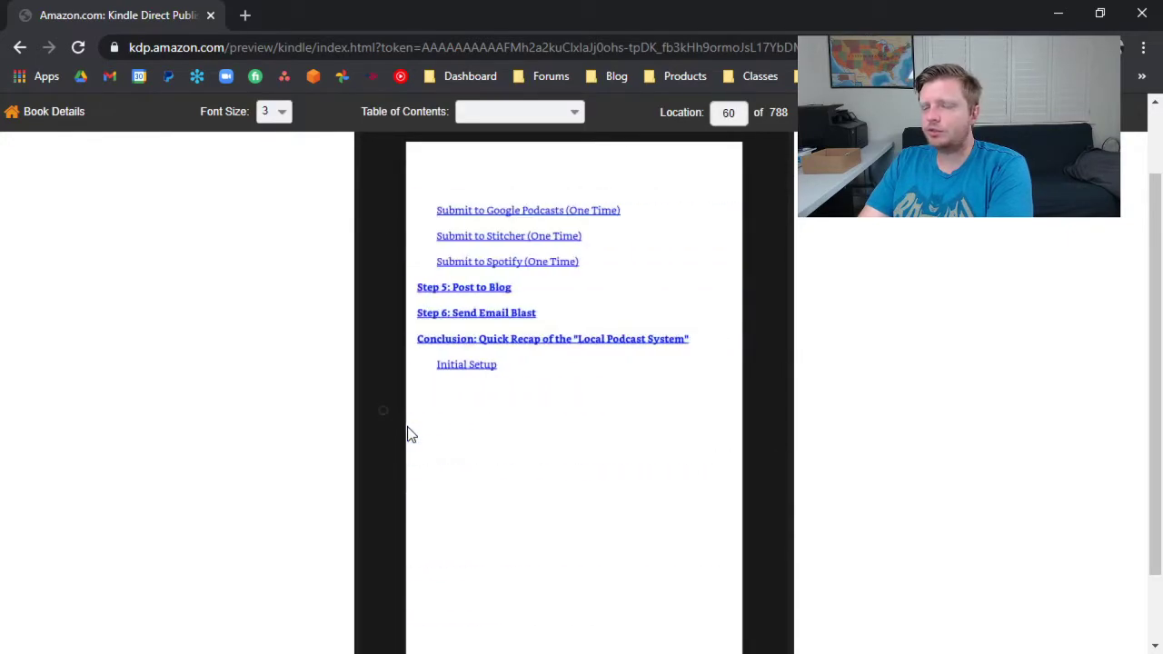
pyautogui.click(779, 441)
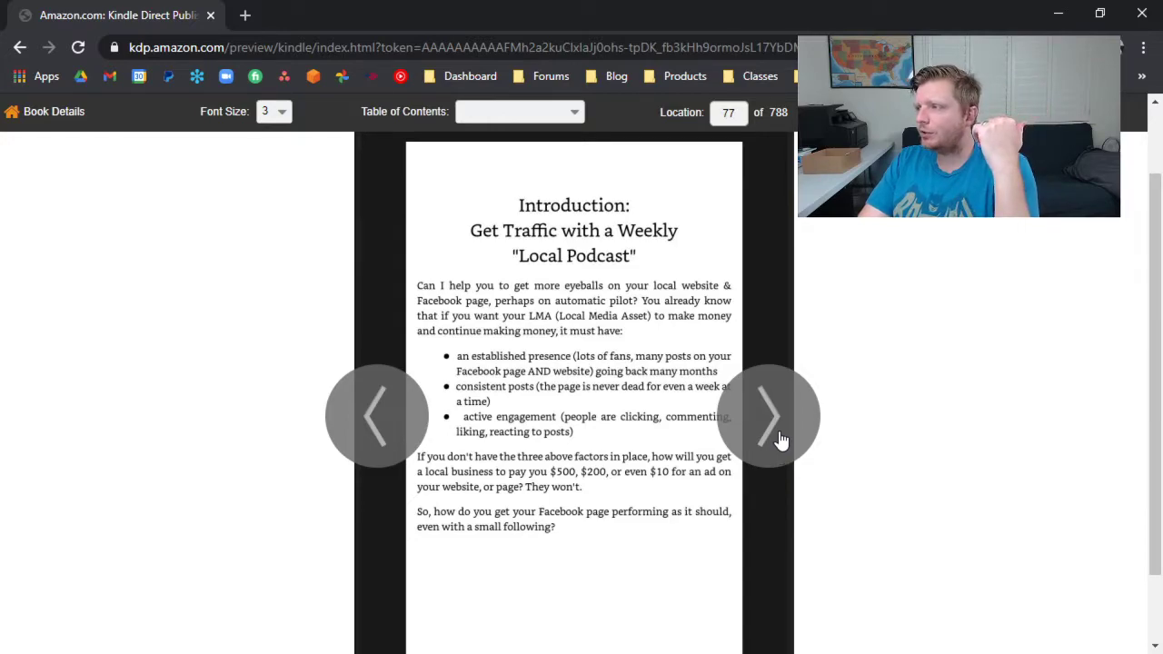
# Switch the preview to the phone device and page back and forward around the Introduction.
pyautogui.click(954, 136)
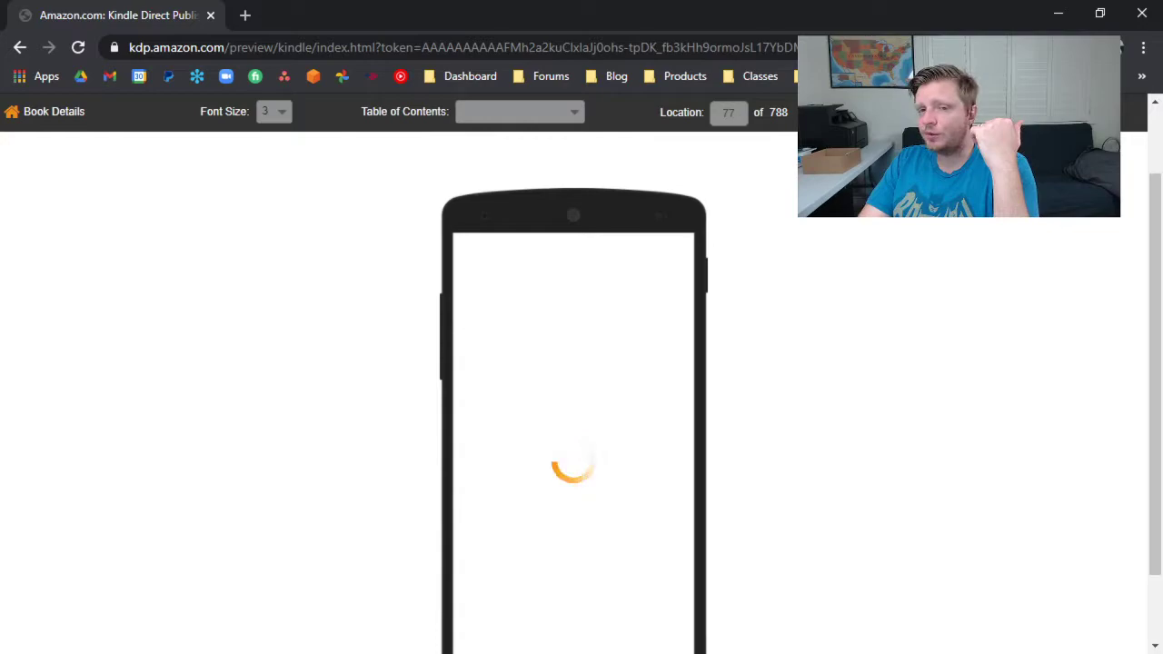
pyautogui.scroll(-1, 740, 298)
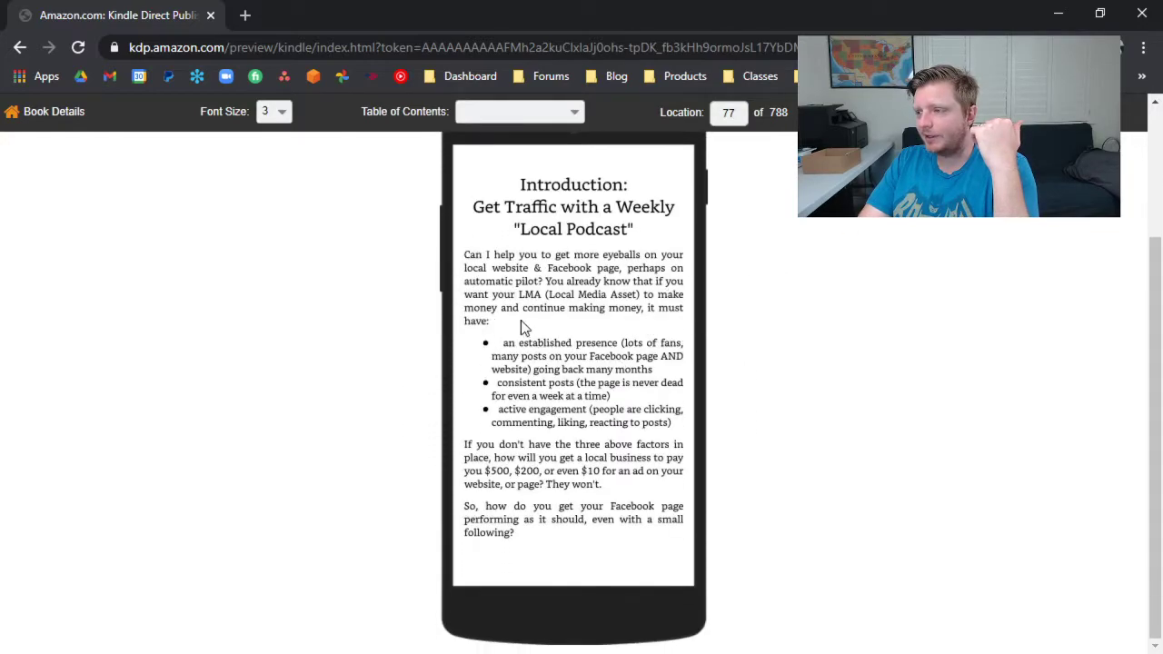
pyautogui.click(442, 359)
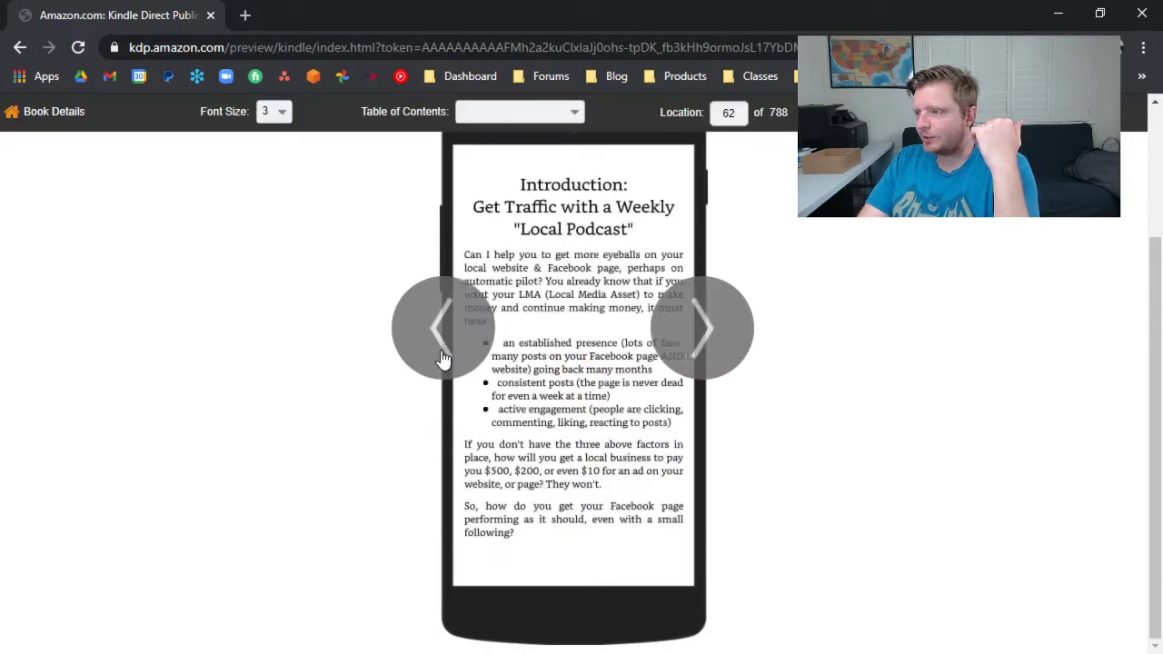
pyautogui.click(717, 345)
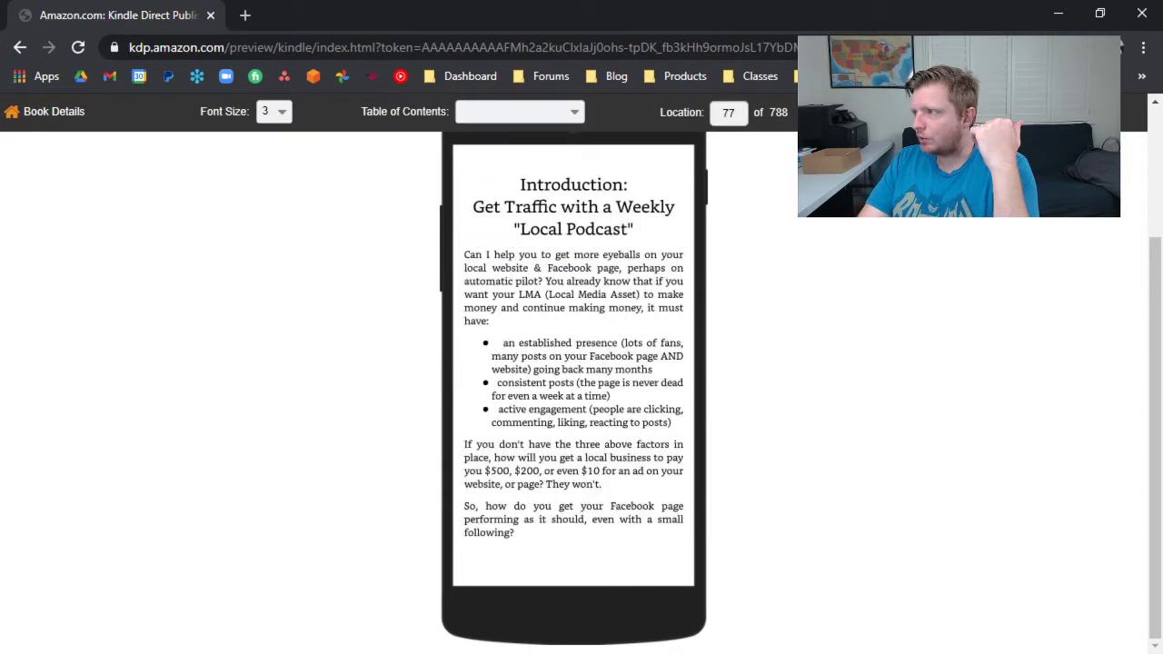
# Leave the previewer for the book's content page, then save the eBook content and continue to pricing.
pyautogui.click(41, 112)
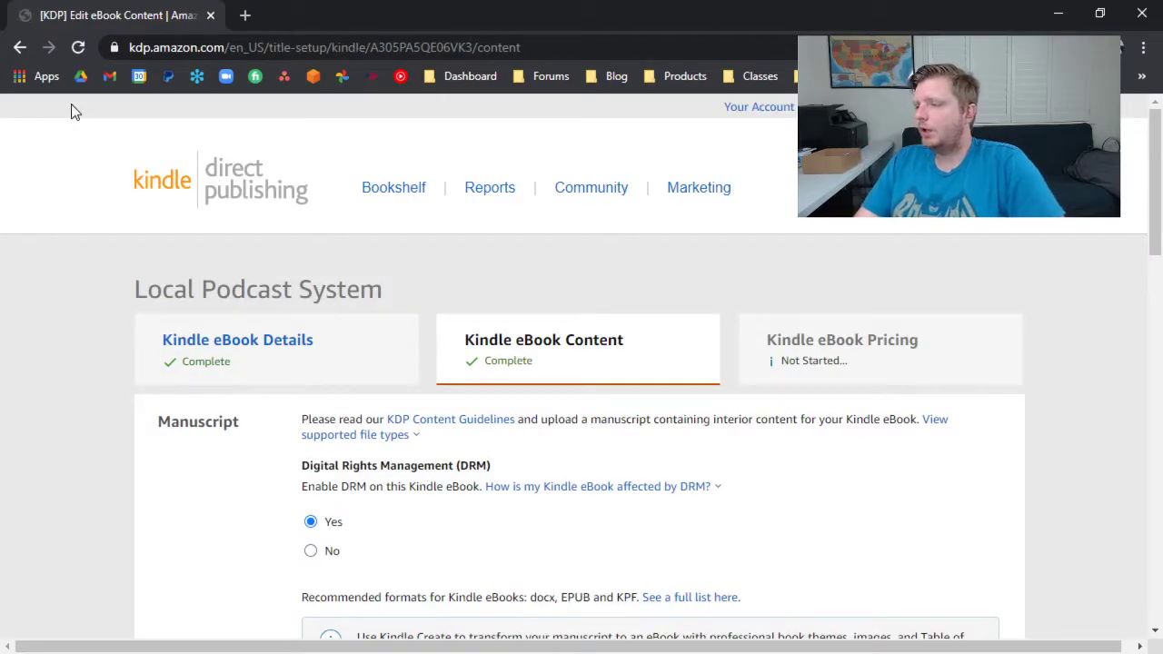
pyautogui.scroll(-6, 333, 198)
pyautogui.scroll(-8, 415, 379)
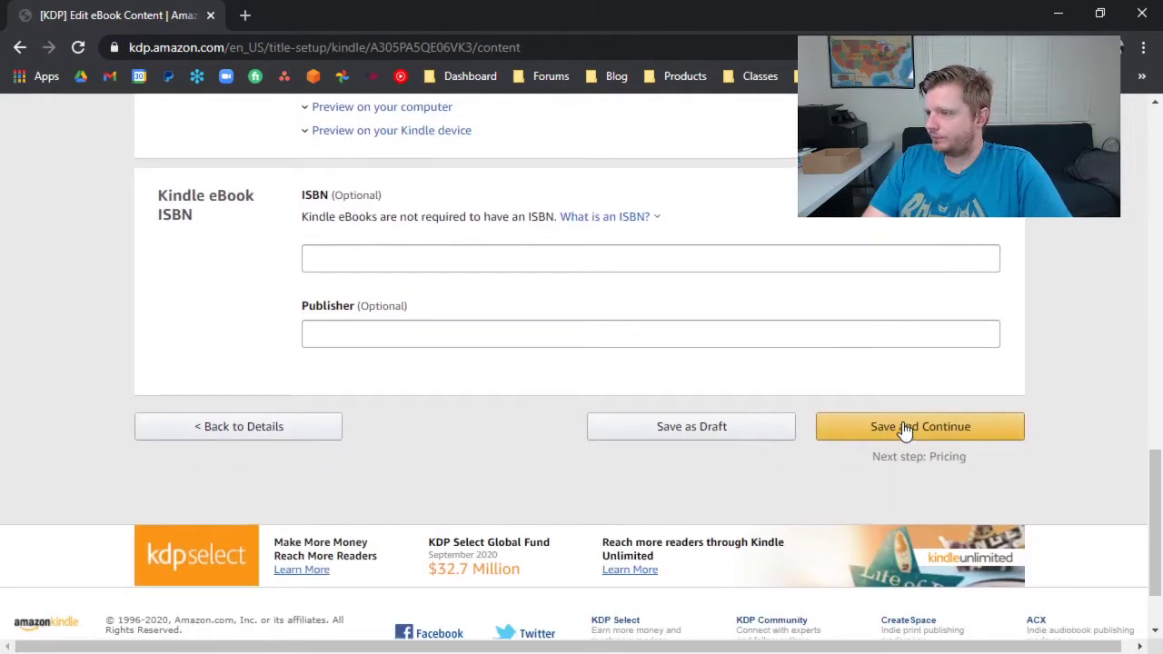
pyautogui.scroll(5, 768, 416)
pyautogui.scroll(5, 768, 416)
pyautogui.scroll(-10, 761, 411)
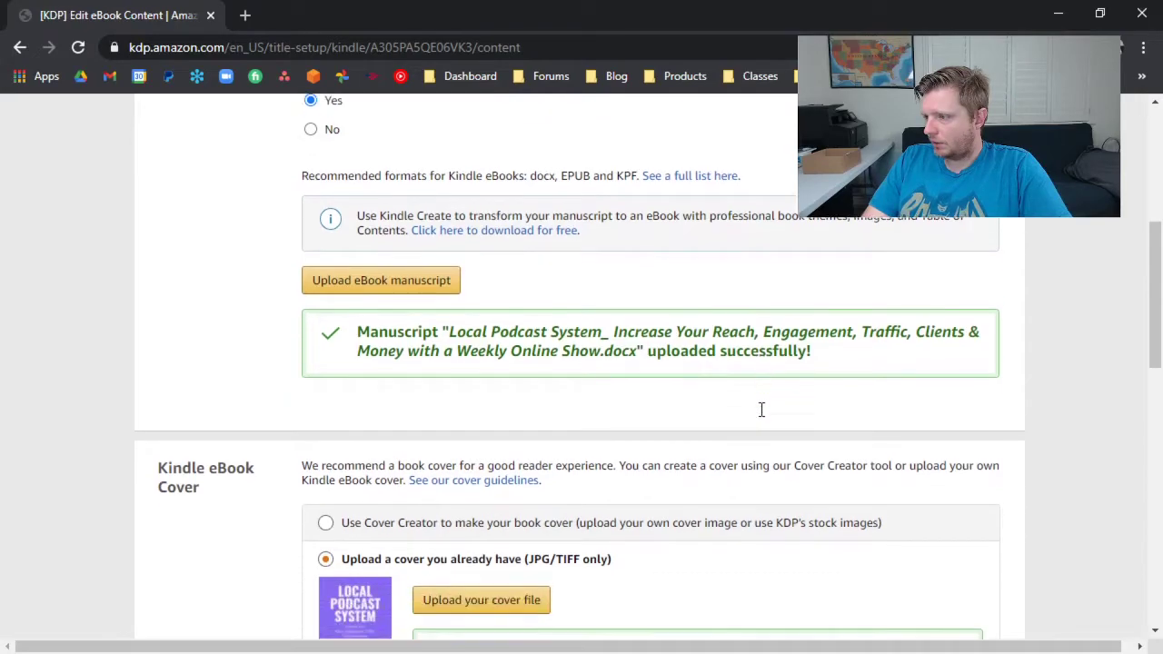
pyautogui.click(882, 613)
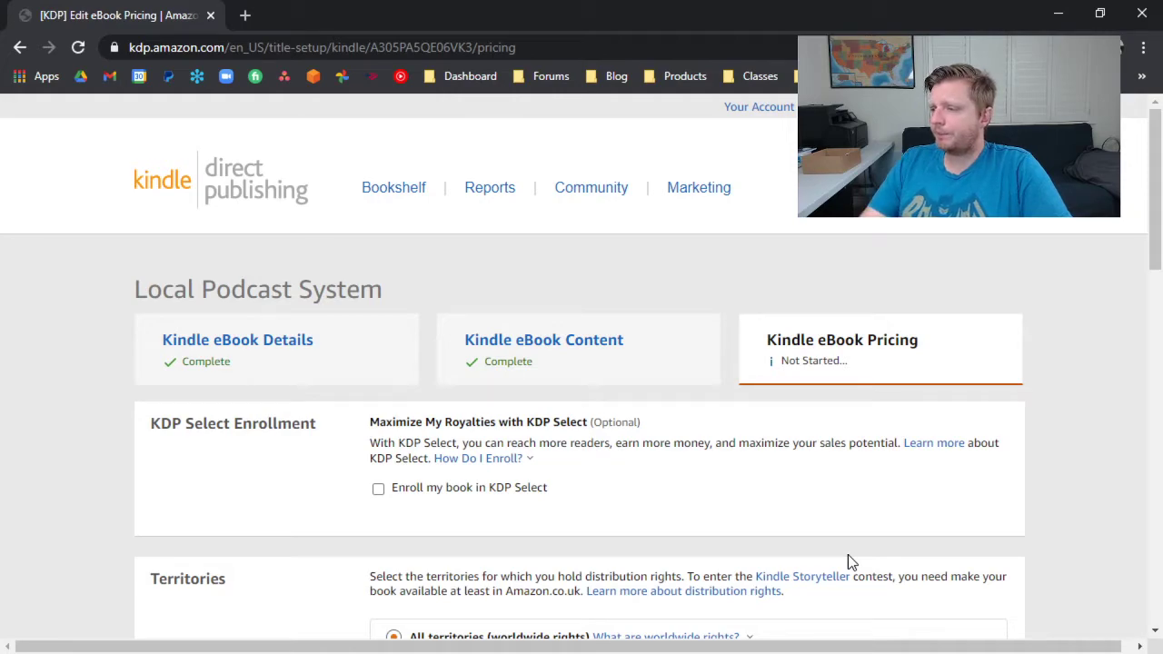
# Enroll the book in KDP Select and keep all territories (worldwide rights) selected.
pyautogui.scroll(-2, 743, 411)
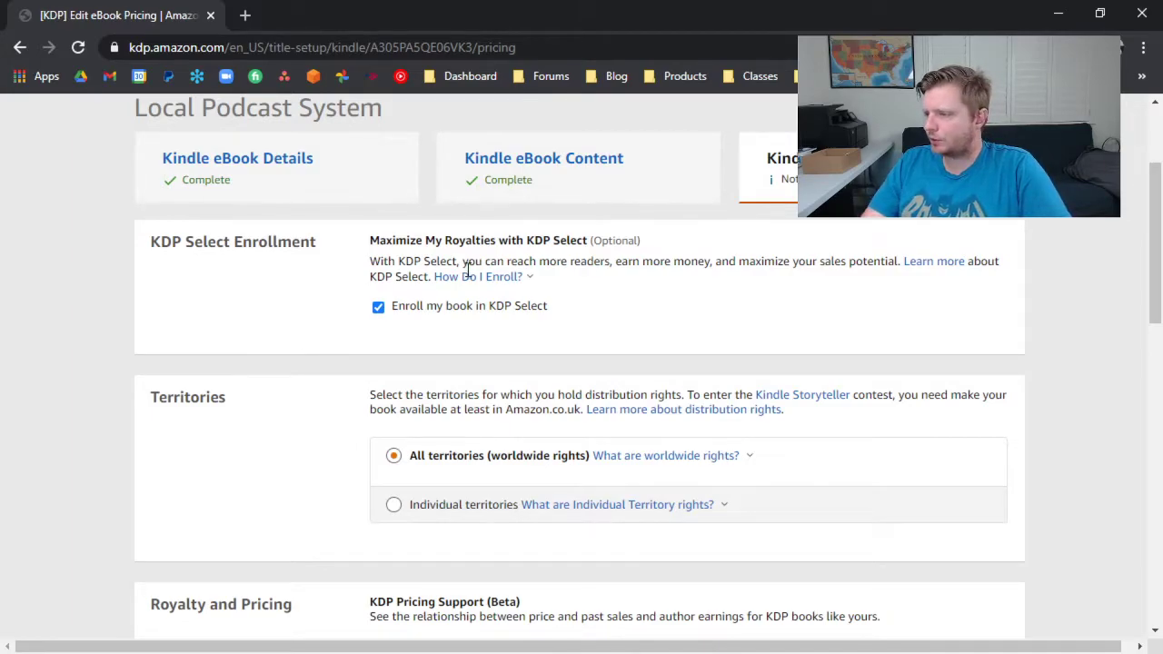
pyautogui.scroll(-3, 549, 325)
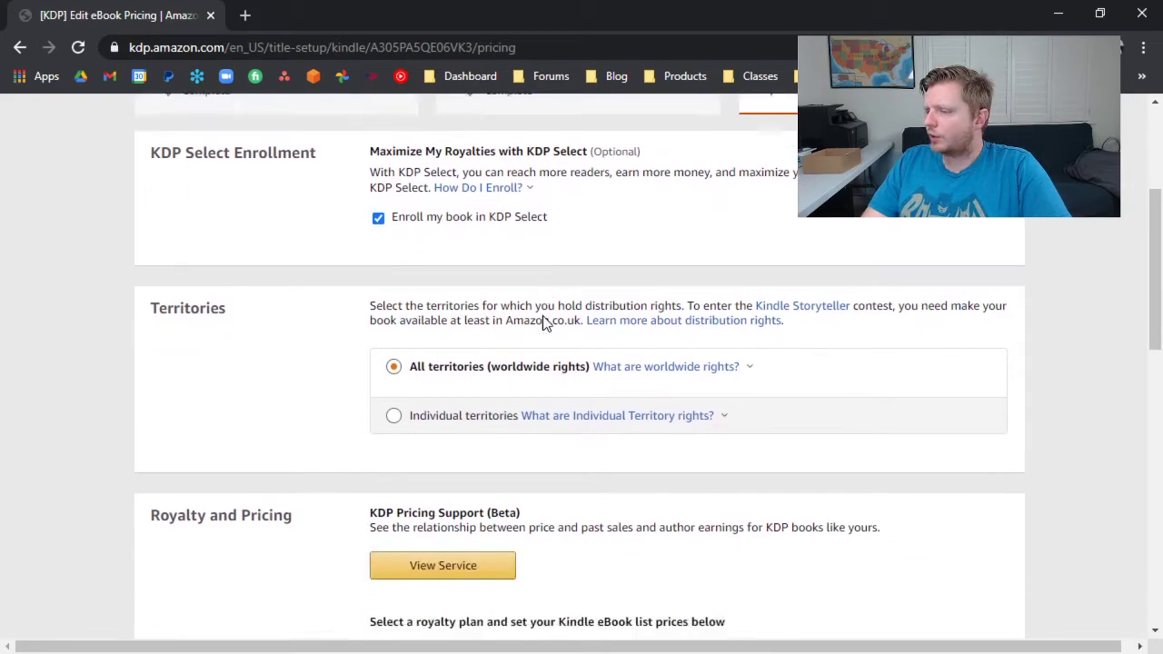
pyautogui.scroll(-2, 545, 322)
# Try a list price starting with 0. under both the 70% and 35% royalty plans, and clear it each time.
pyautogui.click(379, 312)
pyautogui.click(596, 437)
pyautogui.write('0.')
pyautogui.press('BackSpace')
pyautogui.press('BackSpace')
pyautogui.click(379, 283)
pyautogui.click(571, 434)
pyautogui.write('0.')
pyautogui.moveTo(546, 475)
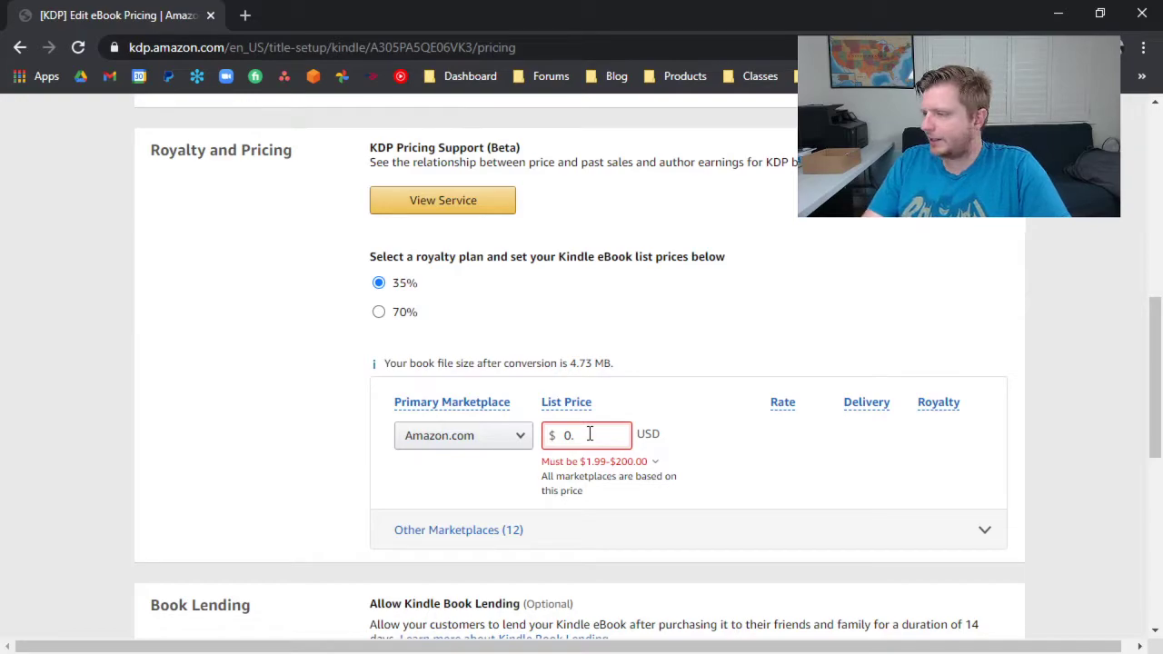
pyautogui.press('BackSpace')
pyautogui.press('BackSpace')
pyautogui.moveTo(566, 403)
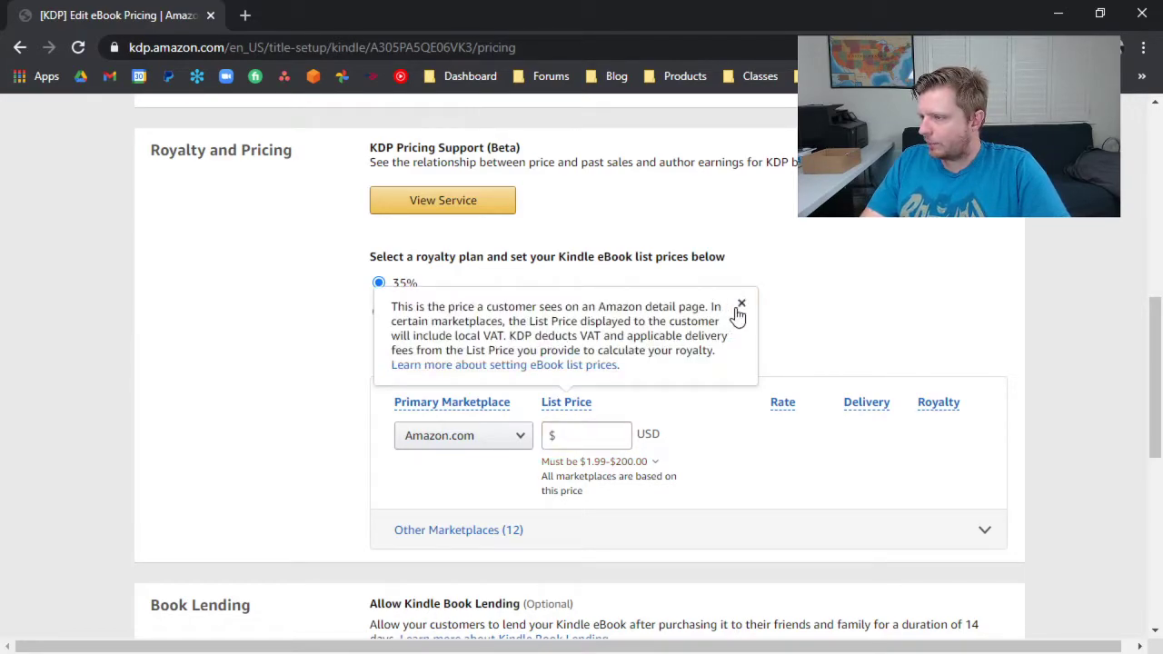
pyautogui.click(740, 306)
pyautogui.click(380, 314)
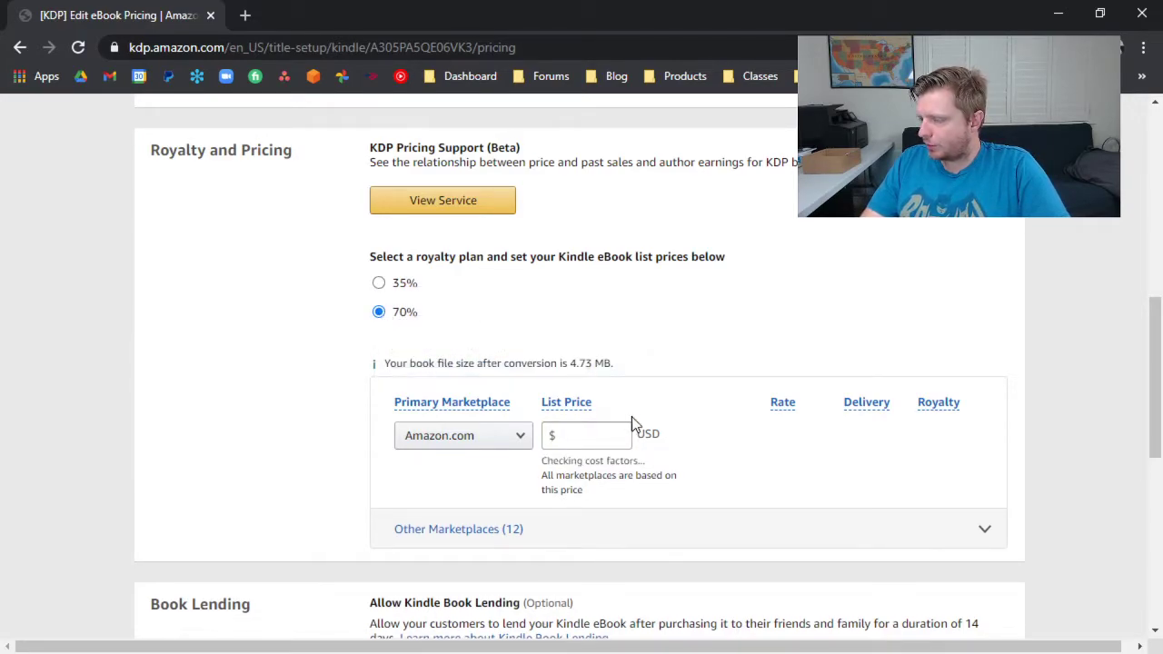
# Choose the 35% royalty plan and set the Amazon.com list price to 1.99 USD.
pyautogui.click(380, 285)
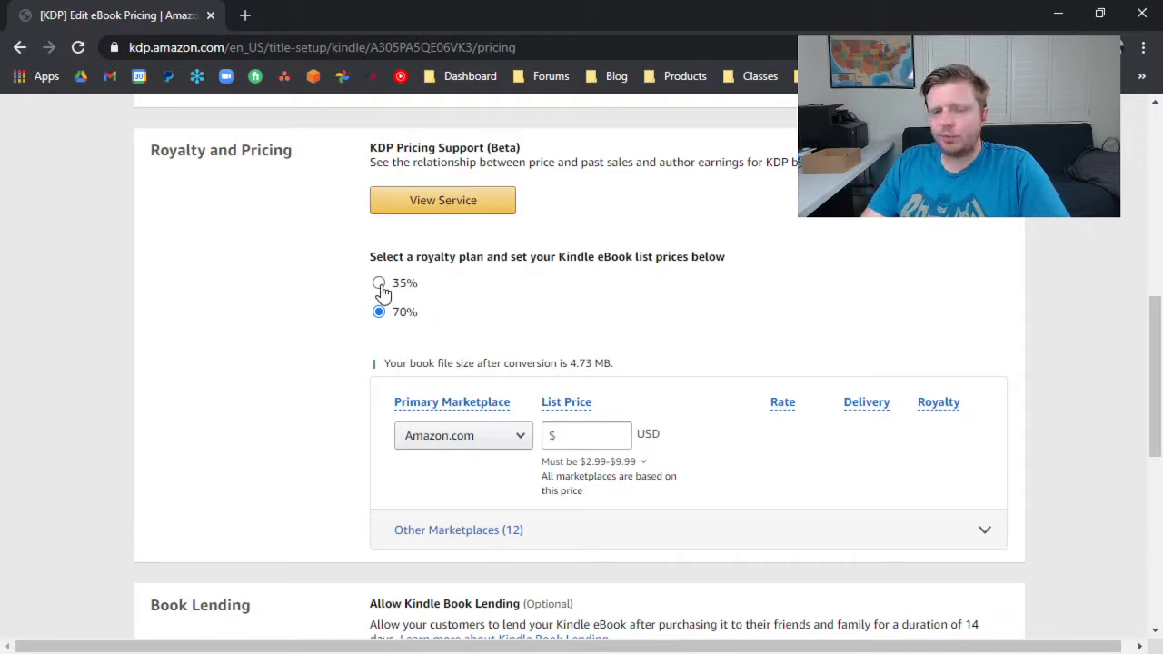
pyautogui.click(586, 436)
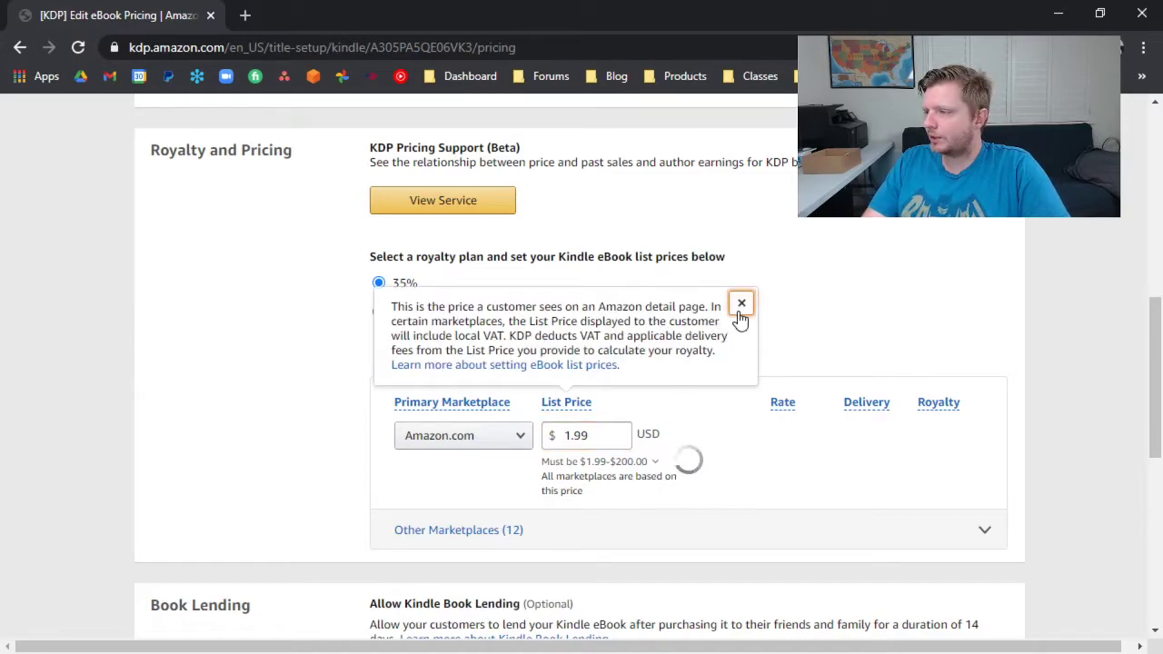
pyautogui.click(740, 304)
# Expand the other marketplaces and review their list prices based on Amazon.com.
pyautogui.scroll(-2, 499, 345)
pyautogui.click(480, 351)
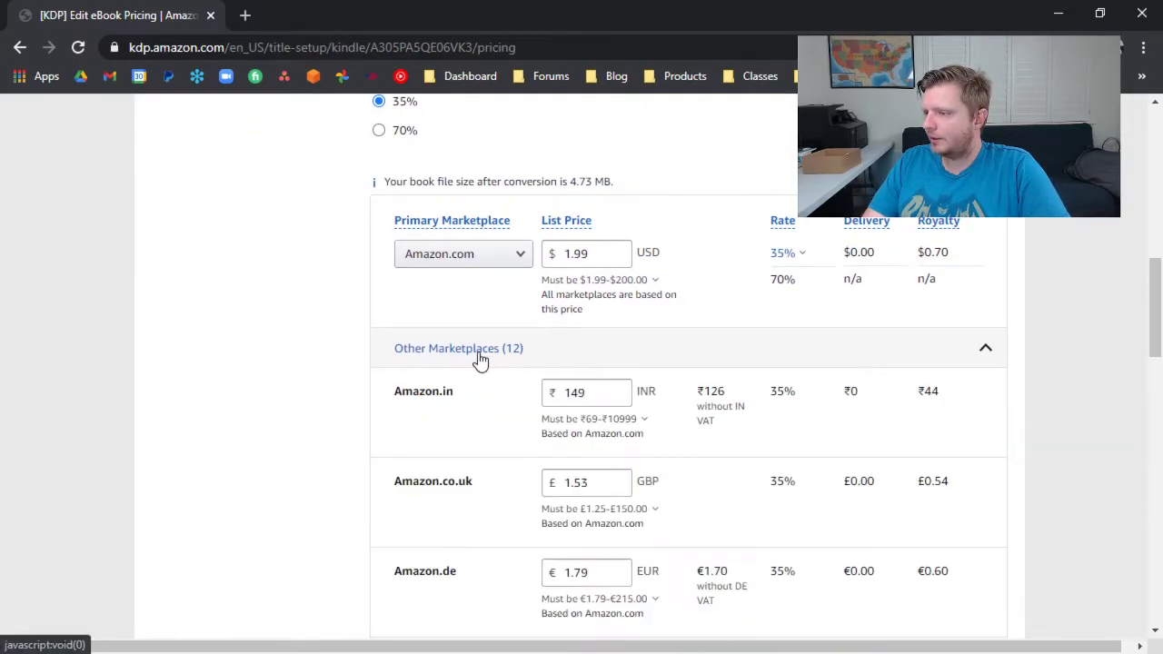
pyautogui.scroll(-12, 630, 360)
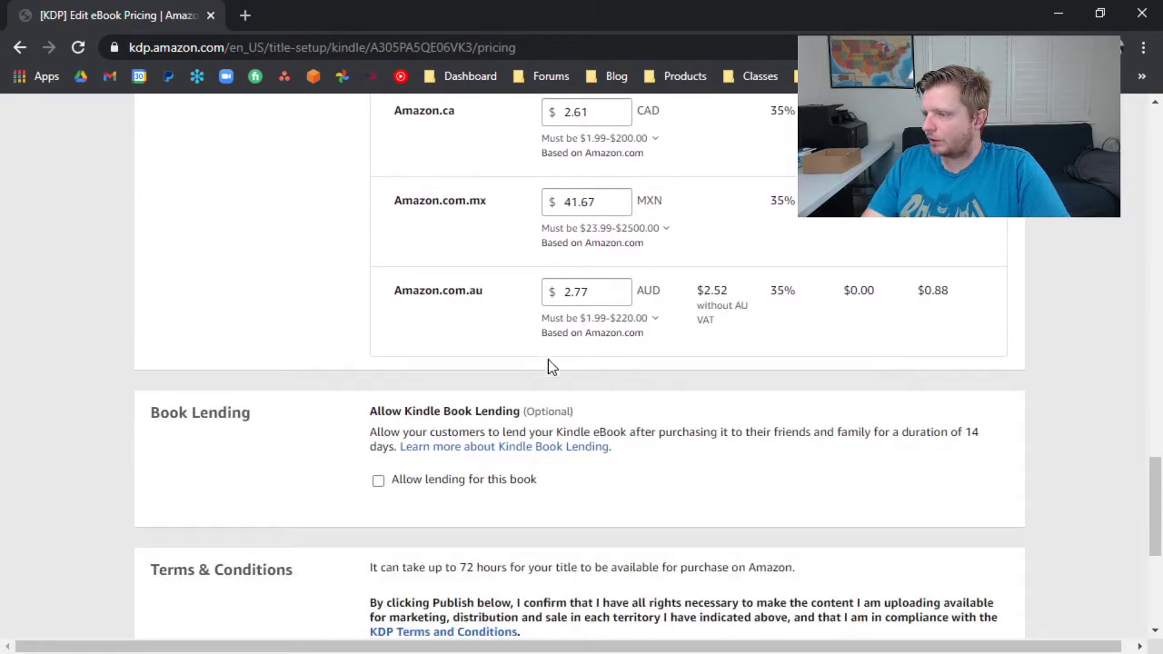
# Allow lending for this book and publish the Kindle eBook.
pyautogui.scroll(-1, 436, 427)
pyautogui.click(379, 390)
pyautogui.scroll(-1, 636, 481)
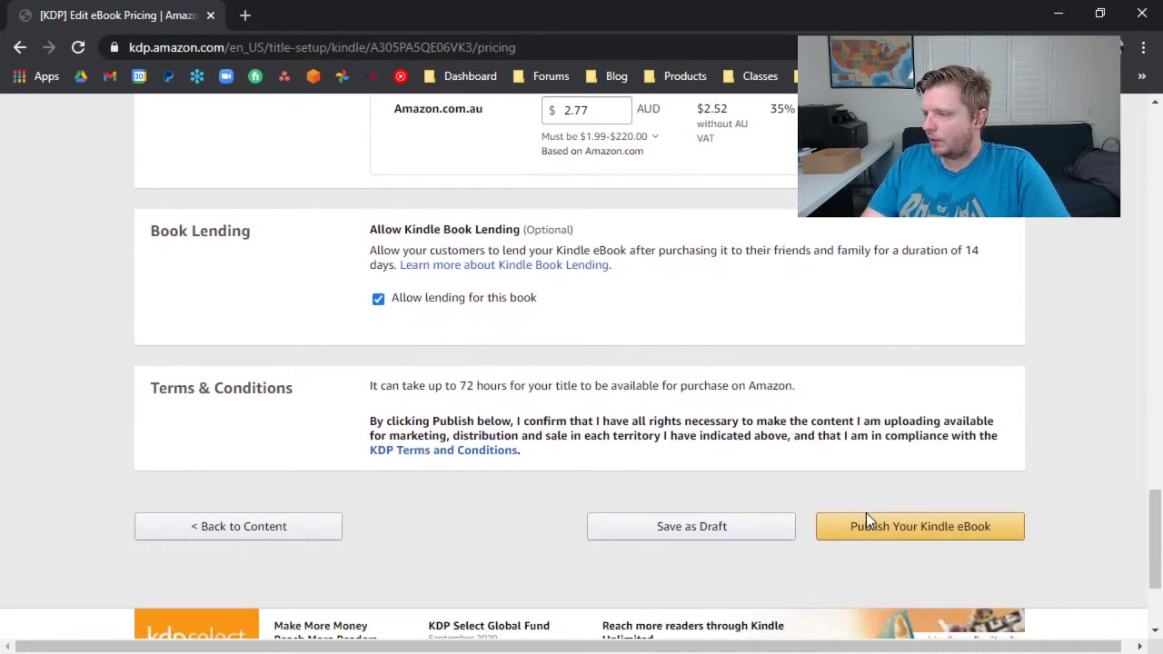
pyautogui.click(885, 531)
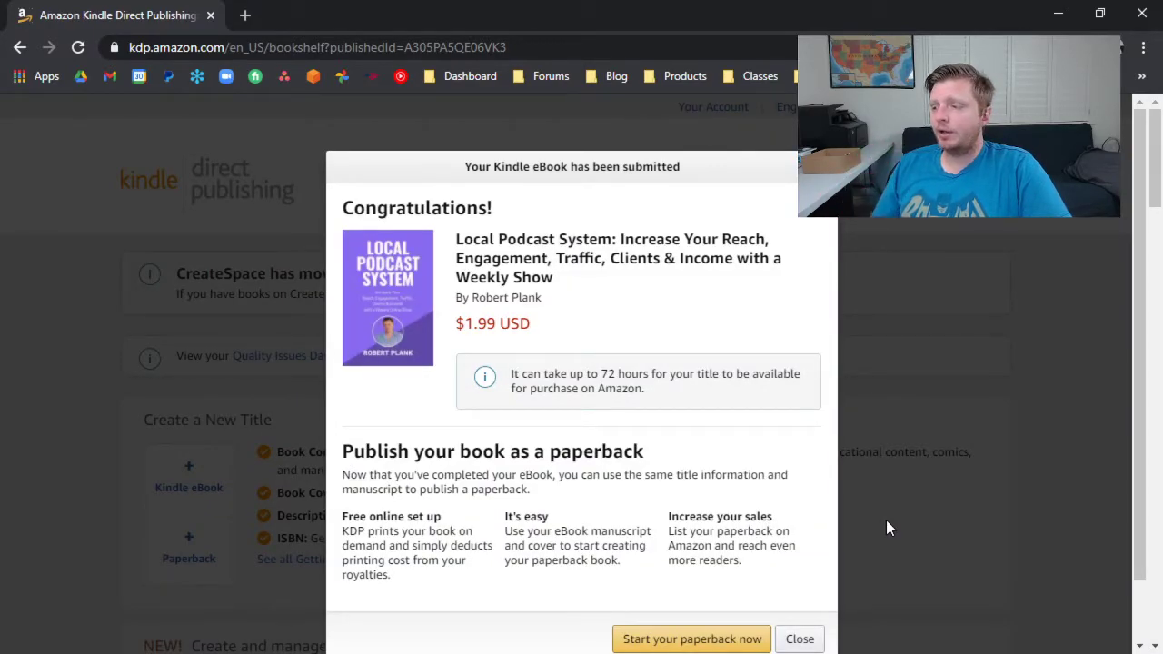
# Start the paperback edition of the published eBook and go through its prefilled title, author and description details.
pyautogui.scroll(-1, 761, 428)
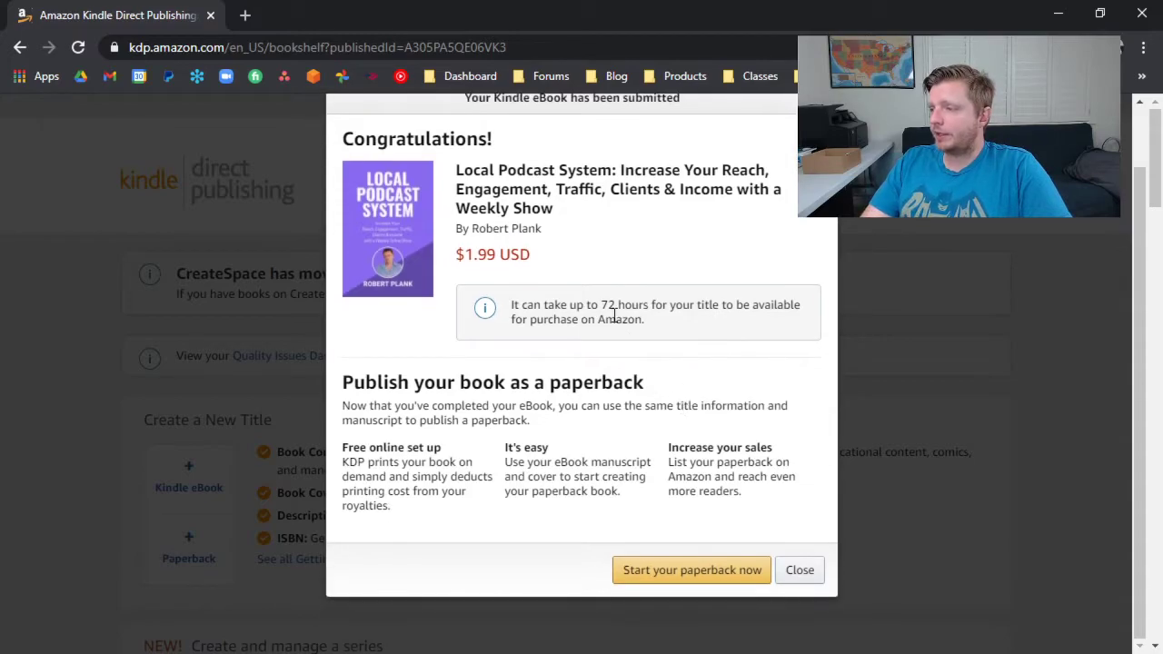
pyautogui.click(677, 578)
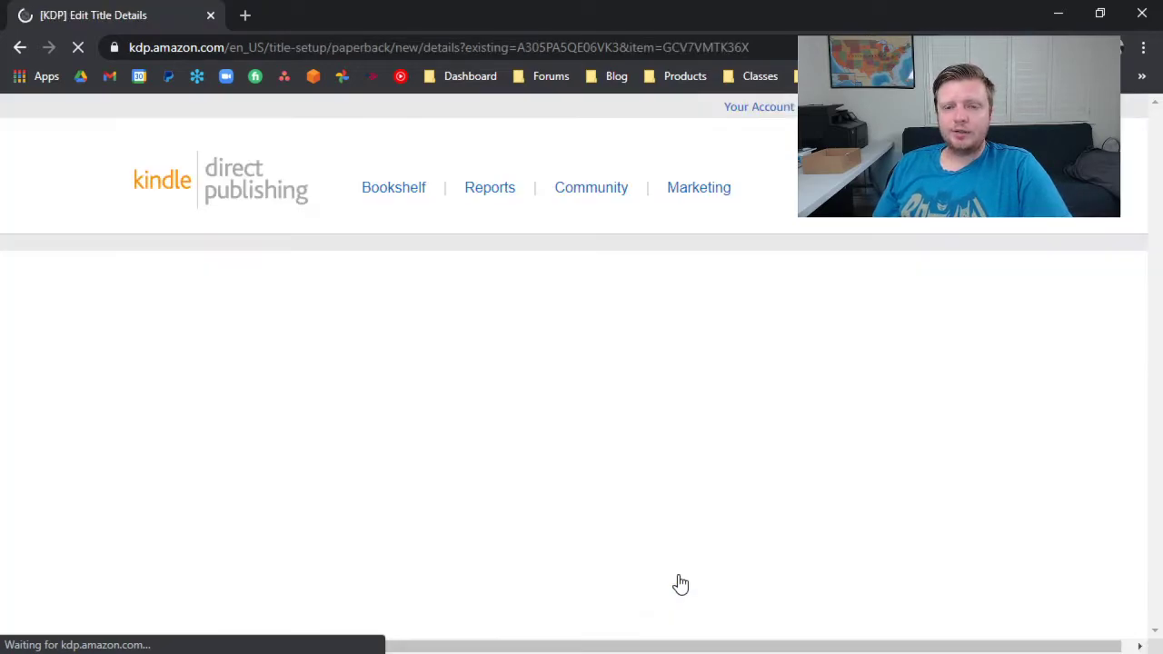
pyautogui.scroll(-8, 687, 475)
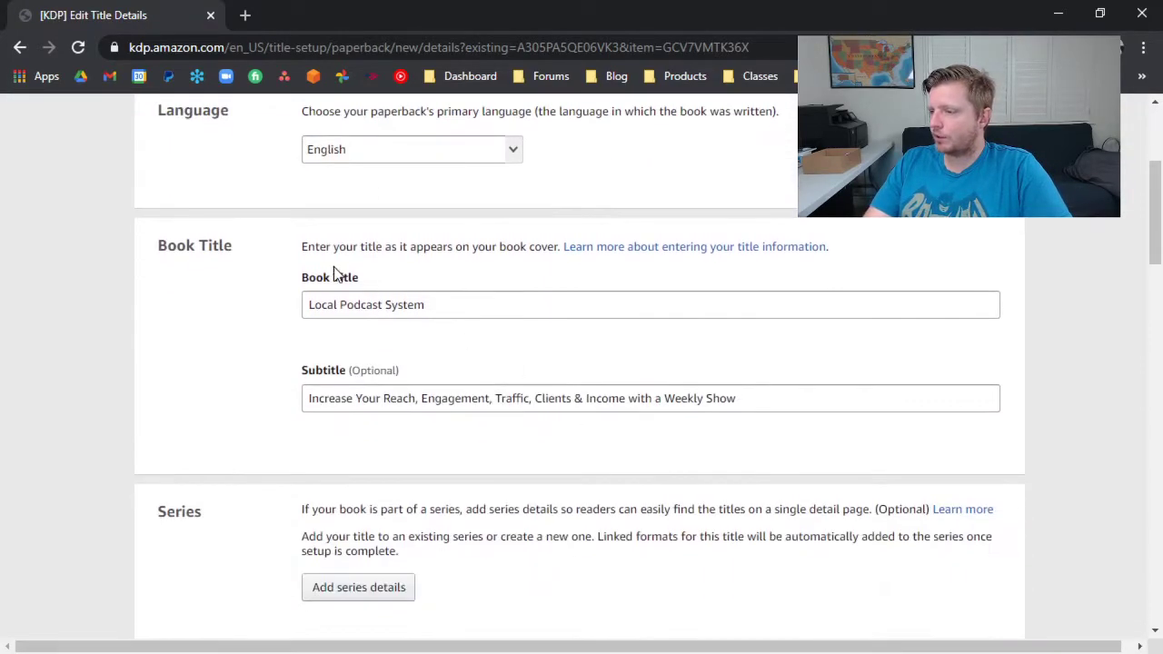
pyautogui.scroll(-5, 361, 339)
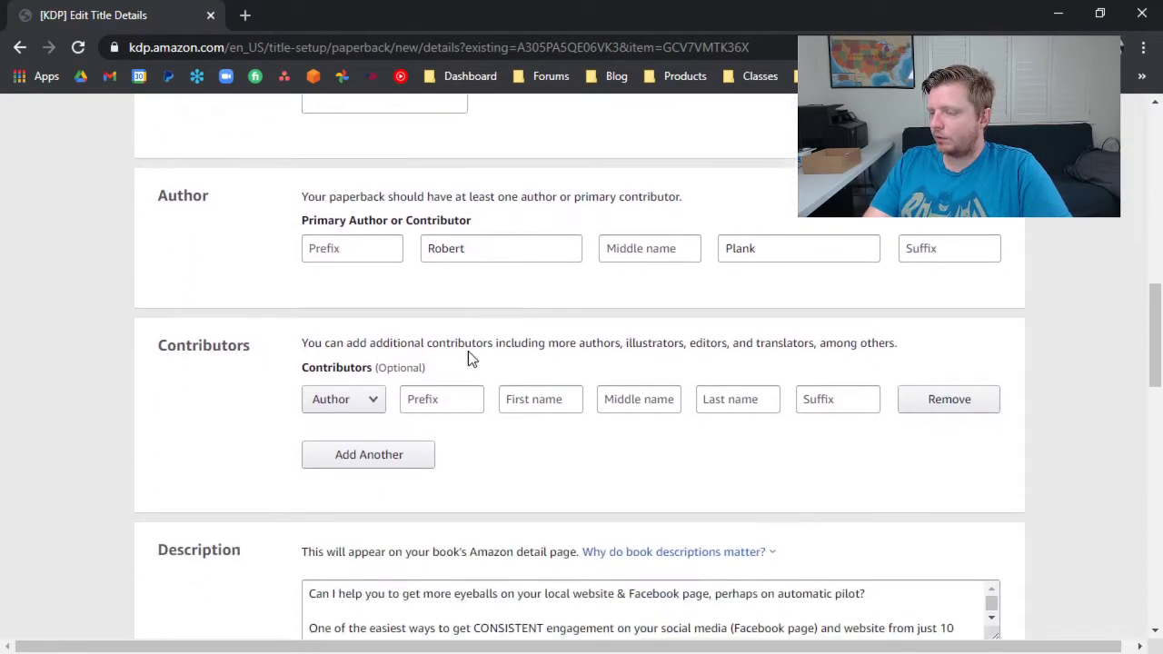
pyautogui.scroll(-7, 395, 346)
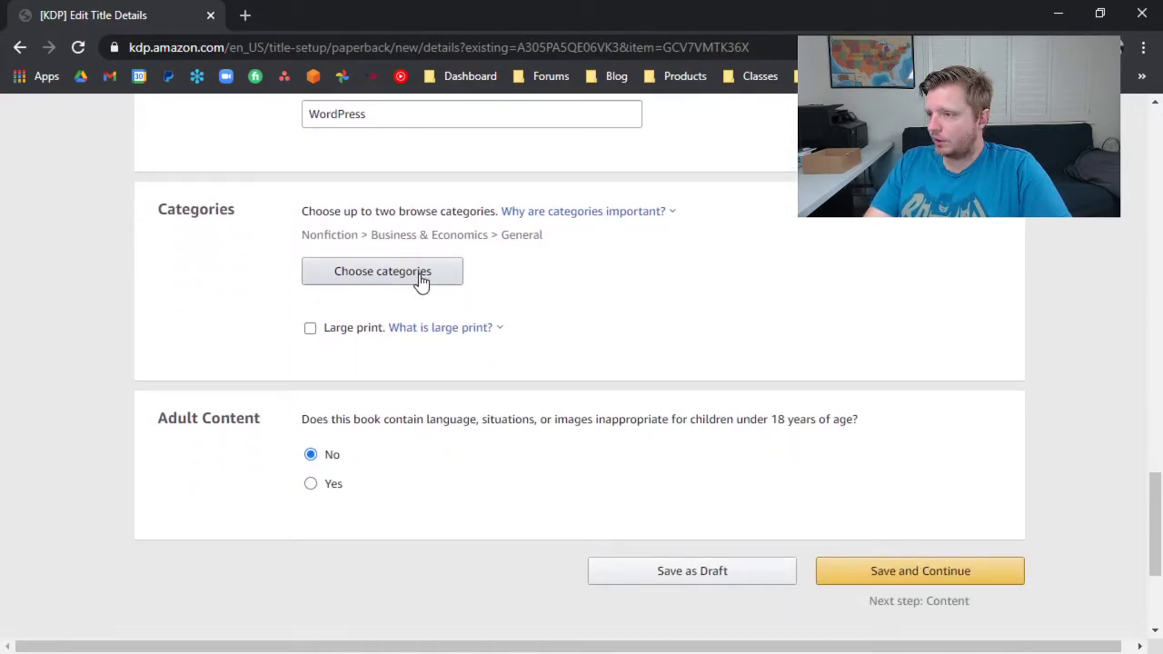
# Add Nonfiction > Computers > Web > Podcasting & Webcasting to the paperback's browse categories.
pyautogui.click(420, 277)
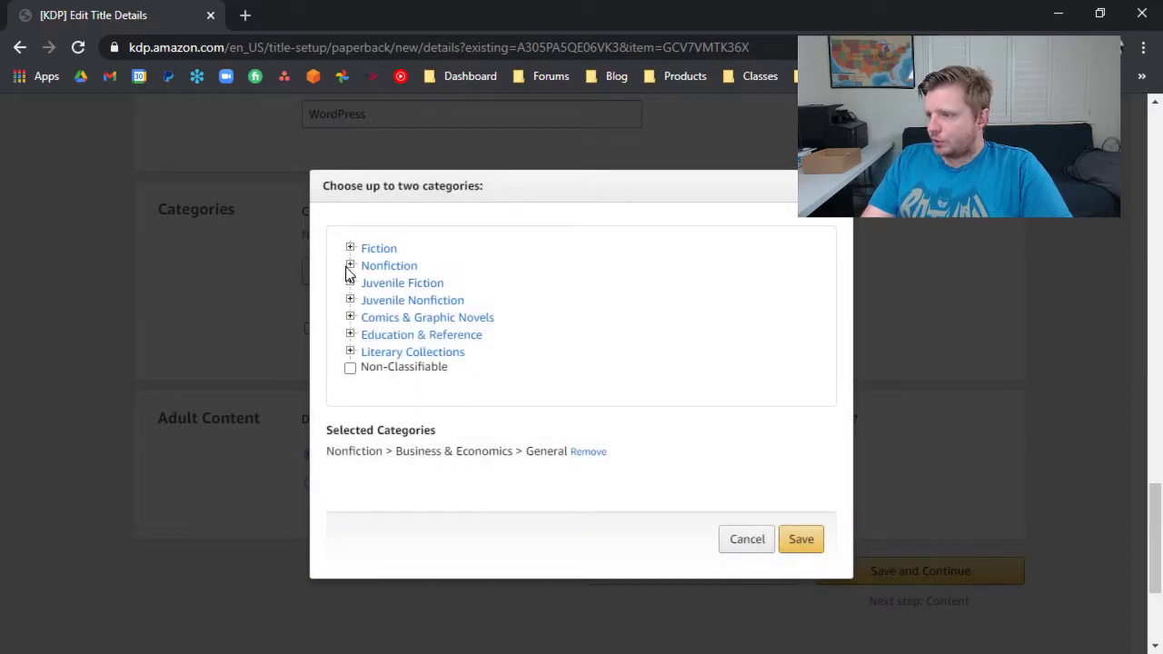
pyautogui.click(350, 267)
pyautogui.scroll(-2, 363, 334)
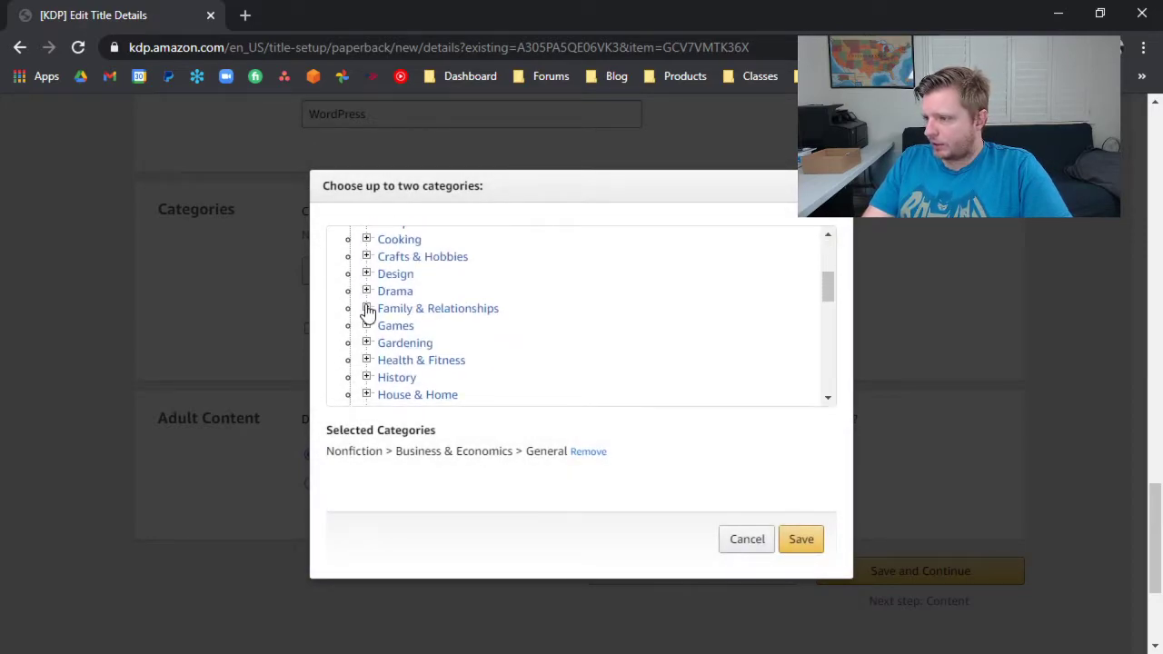
pyautogui.scroll(-1, 363, 323)
pyautogui.scroll(-2, 367, 312)
pyautogui.scroll(4, 367, 311)
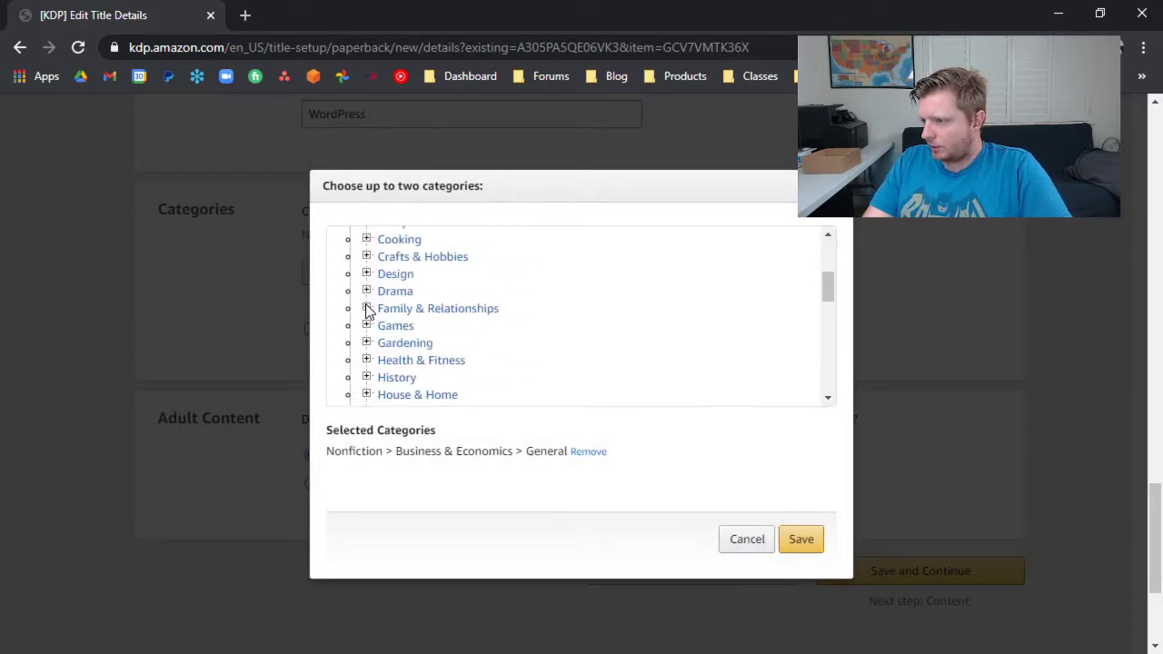
pyautogui.click(367, 313)
pyautogui.scroll(-5, 379, 332)
pyautogui.scroll(-10, 380, 334)
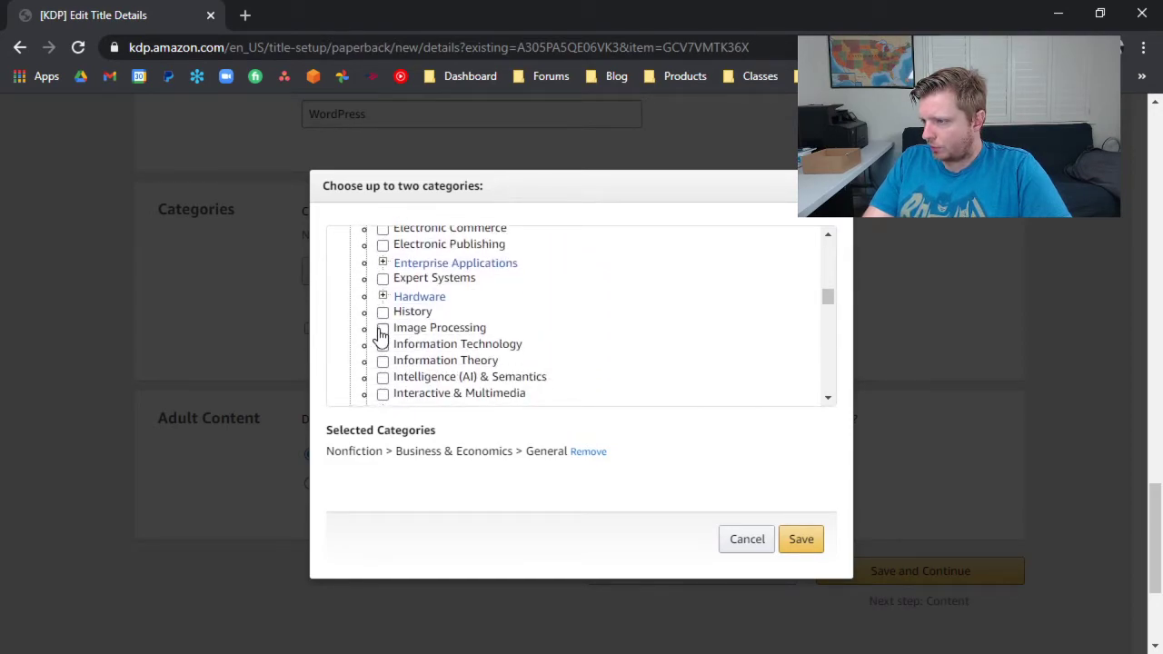
pyautogui.click(383, 285)
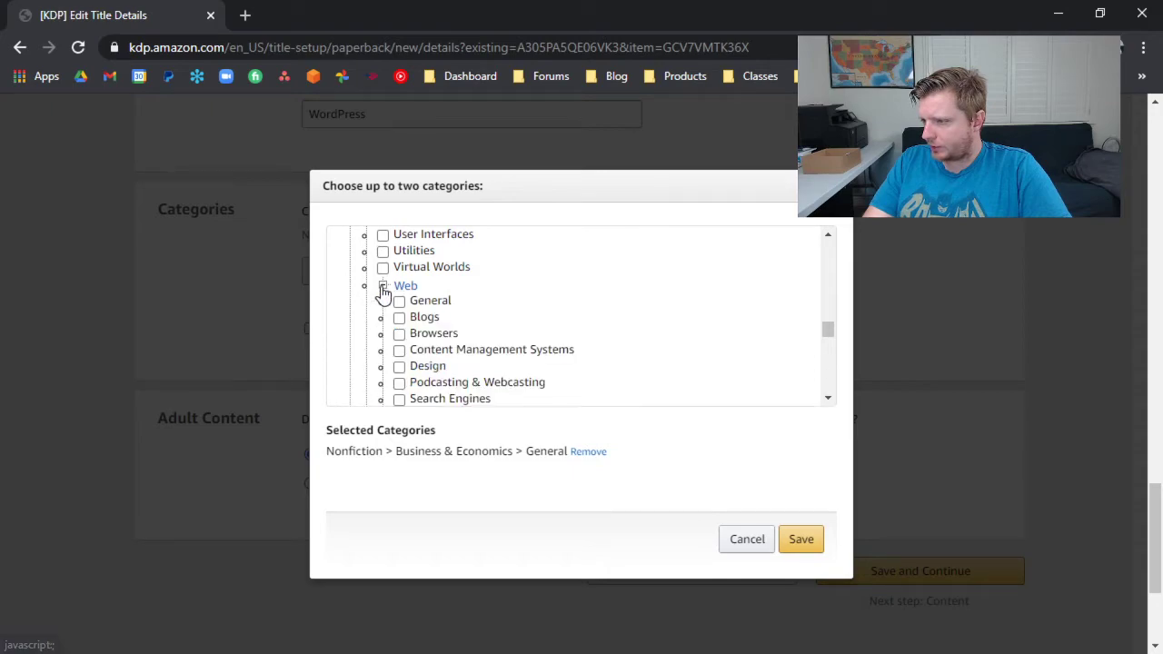
pyautogui.scroll(-3, 414, 341)
pyautogui.scroll(2, 418, 300)
pyautogui.click(399, 292)
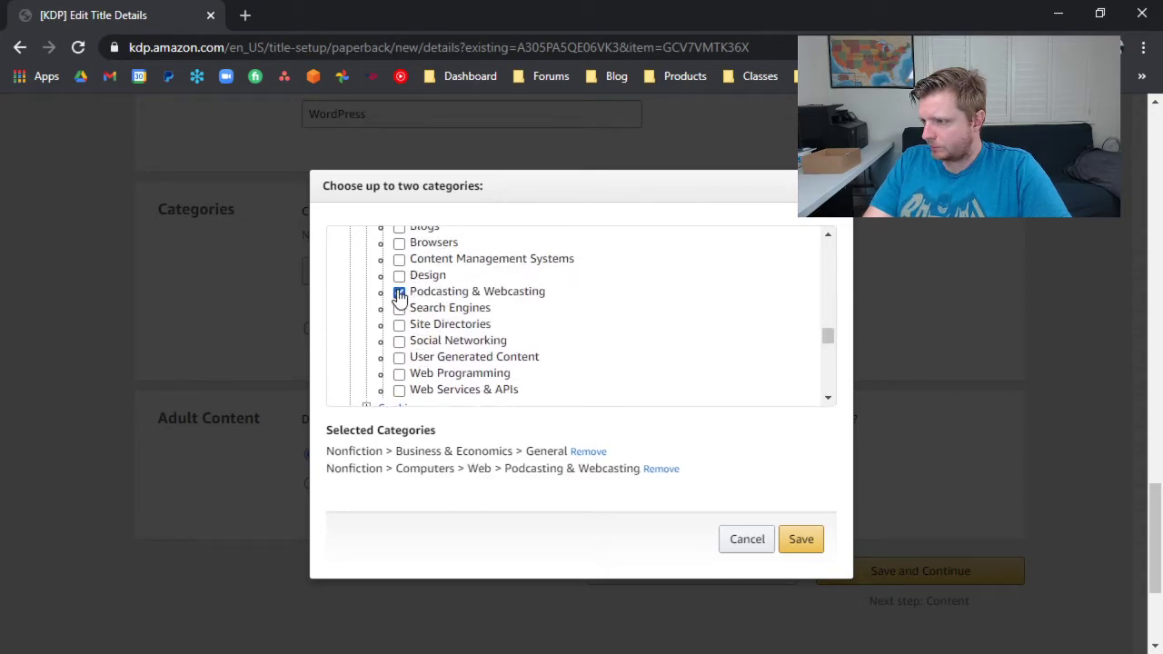
# Replace the Business & Economics > General category with Computers > Web > Social Networking, and save the paperback details to continue to the content.
pyautogui.click(411, 340)
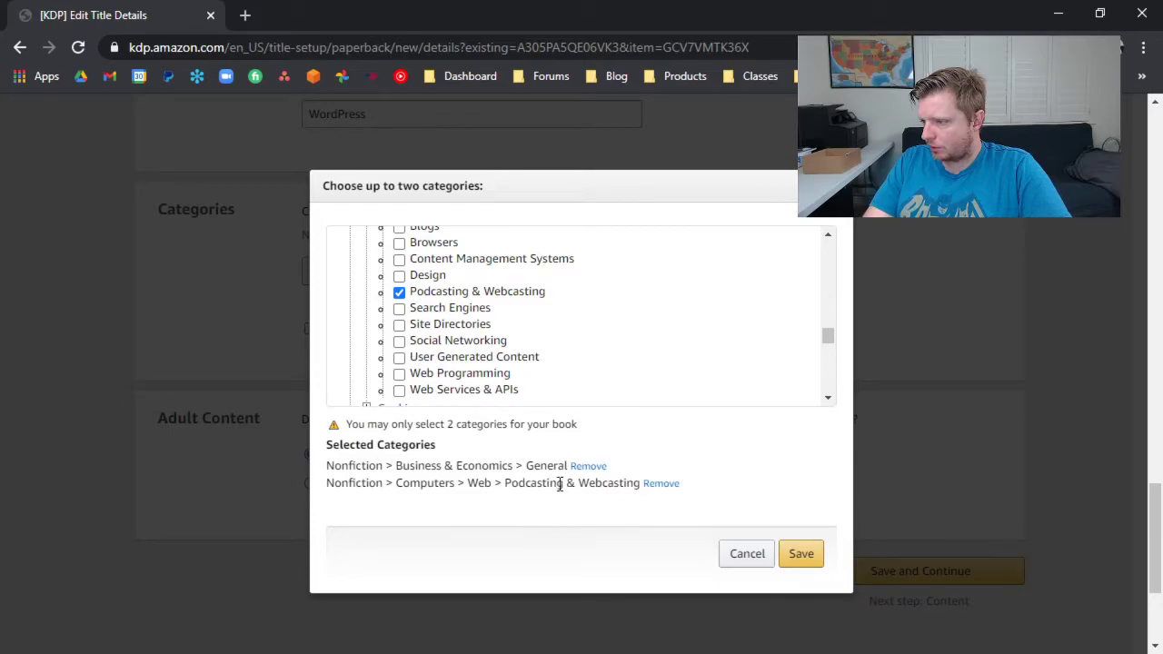
pyautogui.click(588, 466)
pyautogui.click(399, 340)
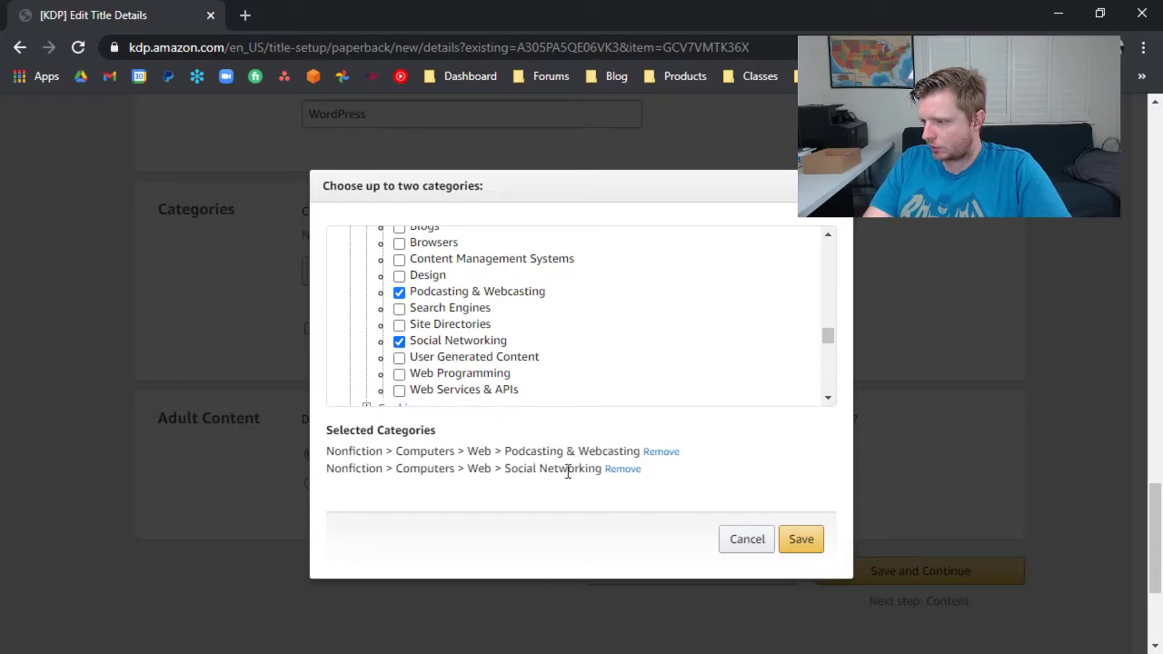
pyautogui.click(797, 545)
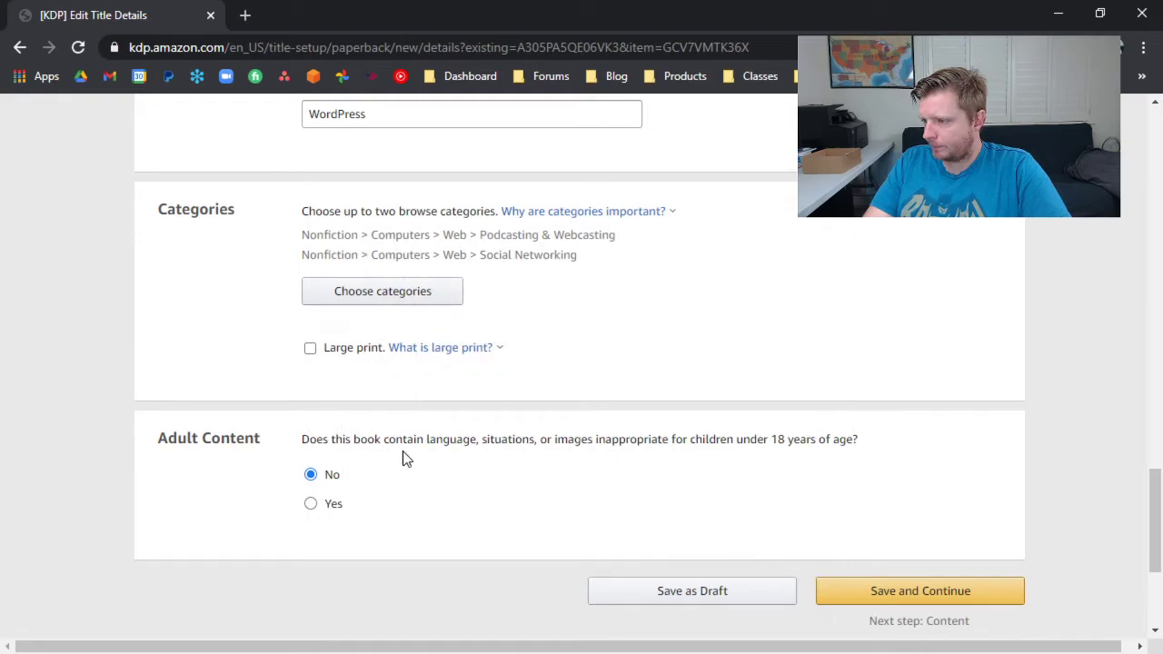
pyautogui.click(873, 591)
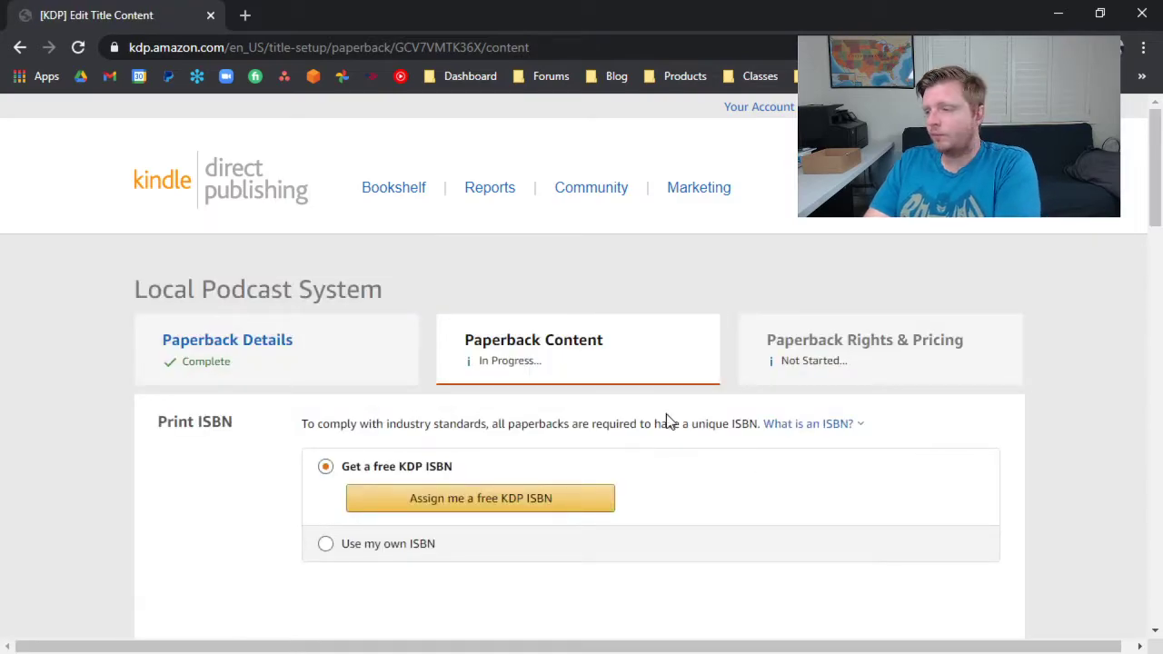
# Set the paperback's interior and paper type to premium color interior with white paper.
pyautogui.scroll(-2, 351, 289)
pyautogui.scroll(-3, 357, 289)
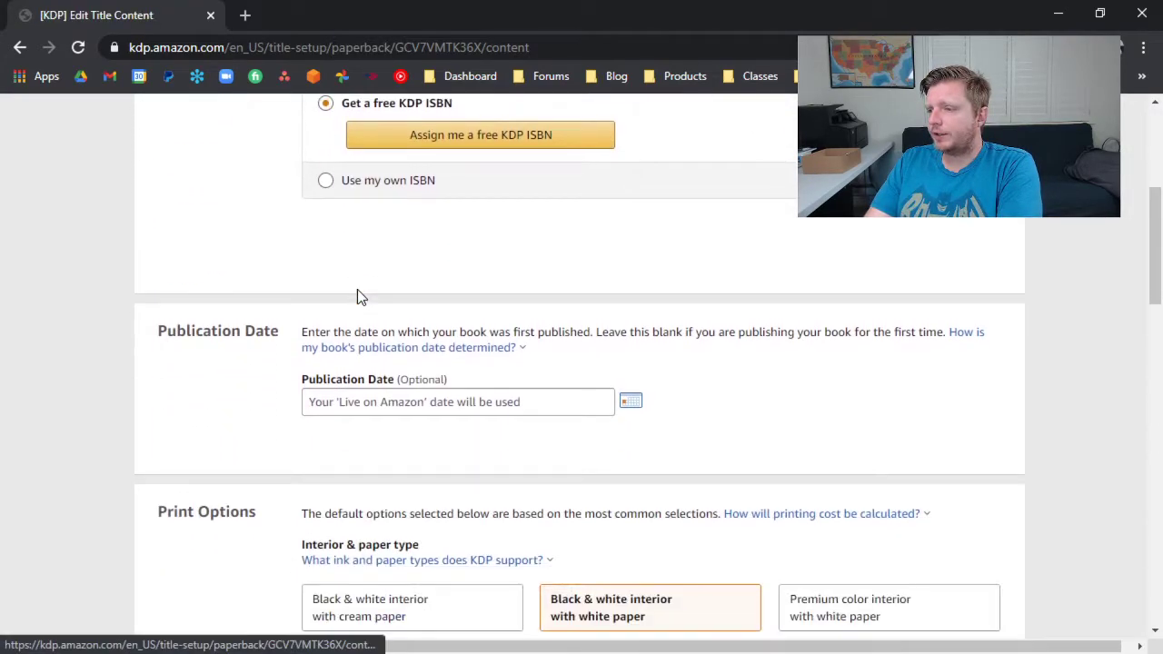
pyautogui.scroll(-2, 368, 317)
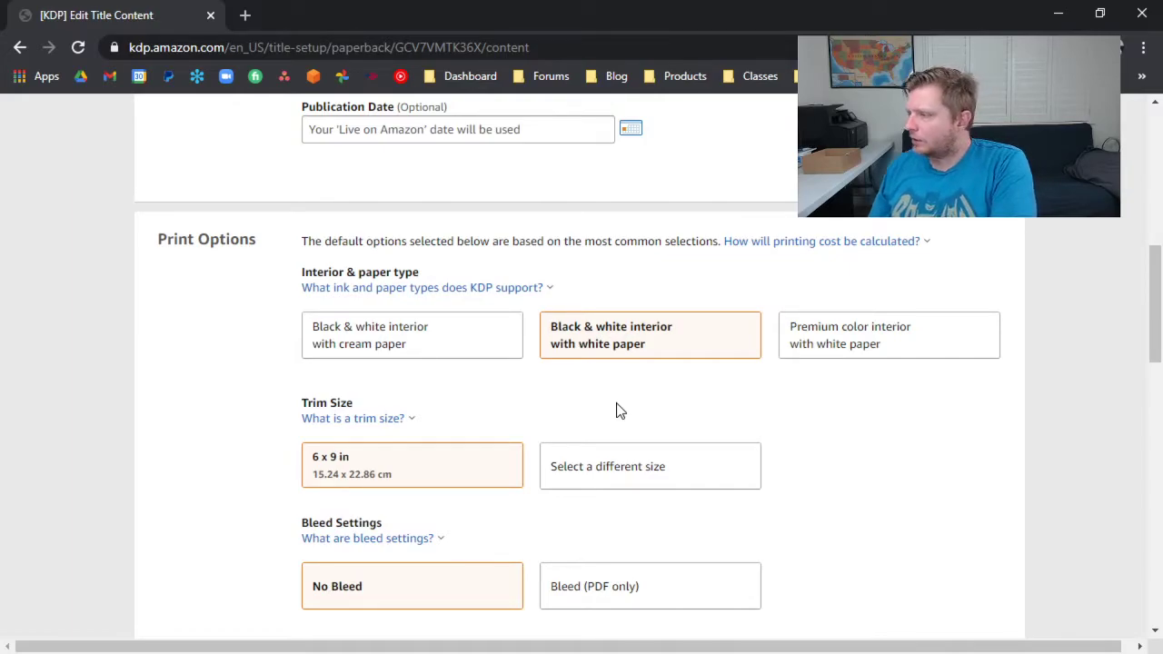
pyautogui.scroll(-8, 809, 358)
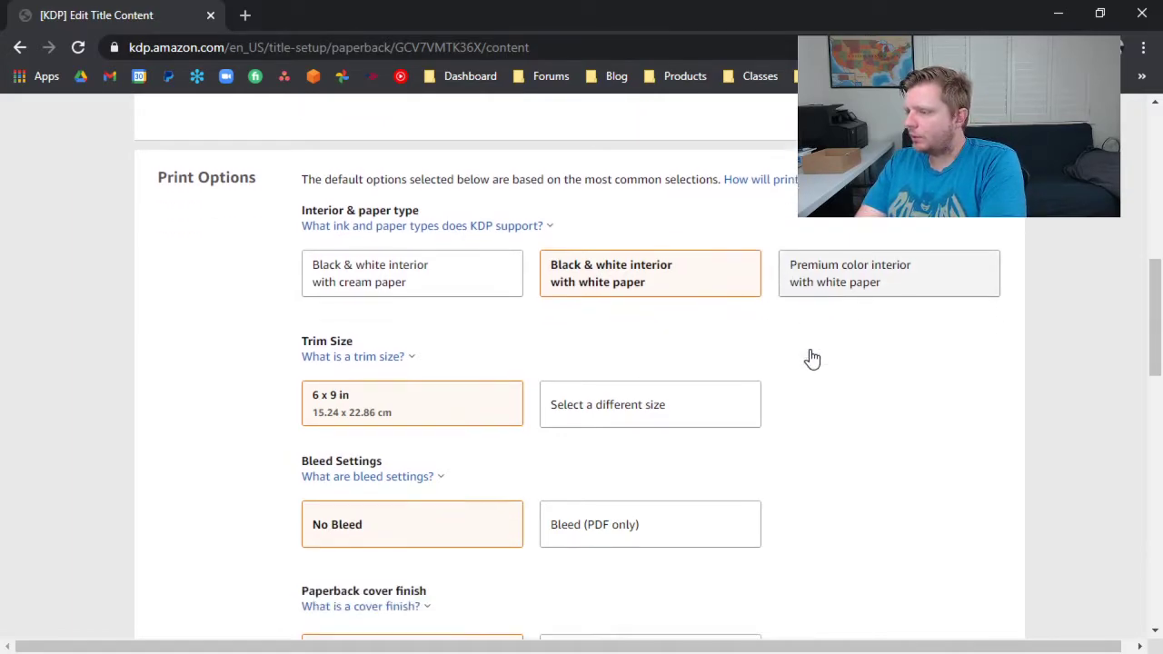
pyautogui.scroll(8, 812, 346)
pyautogui.click(832, 350)
pyautogui.scroll(-2, 589, 408)
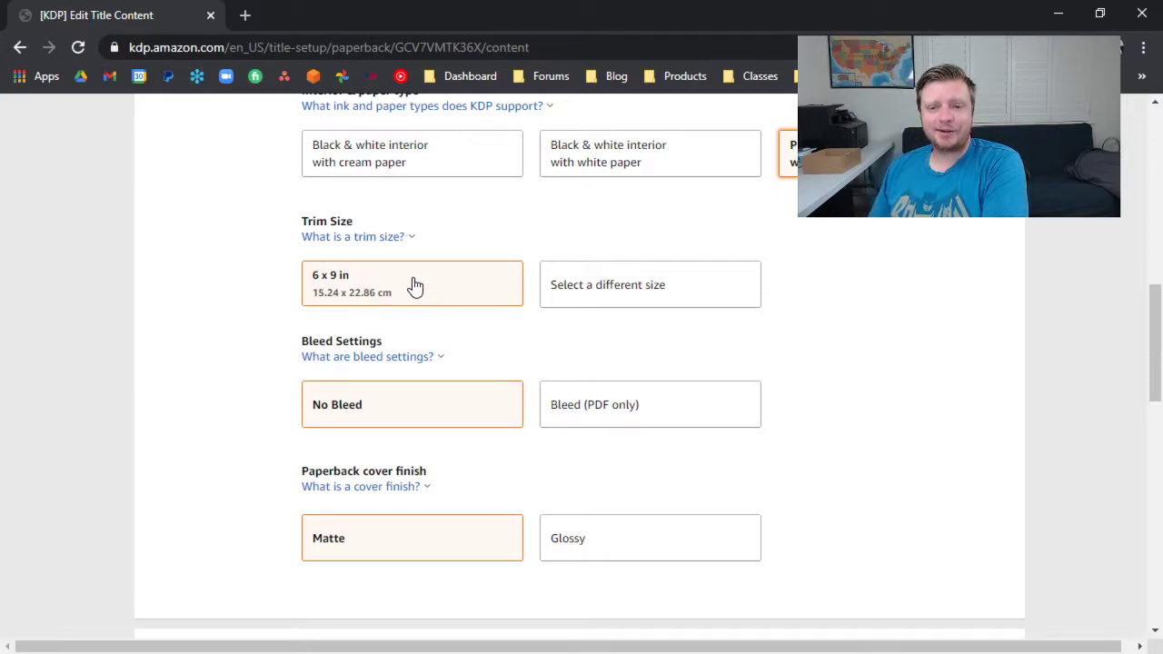
# Look through the available trim sizes, keep 6 x 9 in, and choose the Glossy paperback cover finish.
pyautogui.click(666, 269)
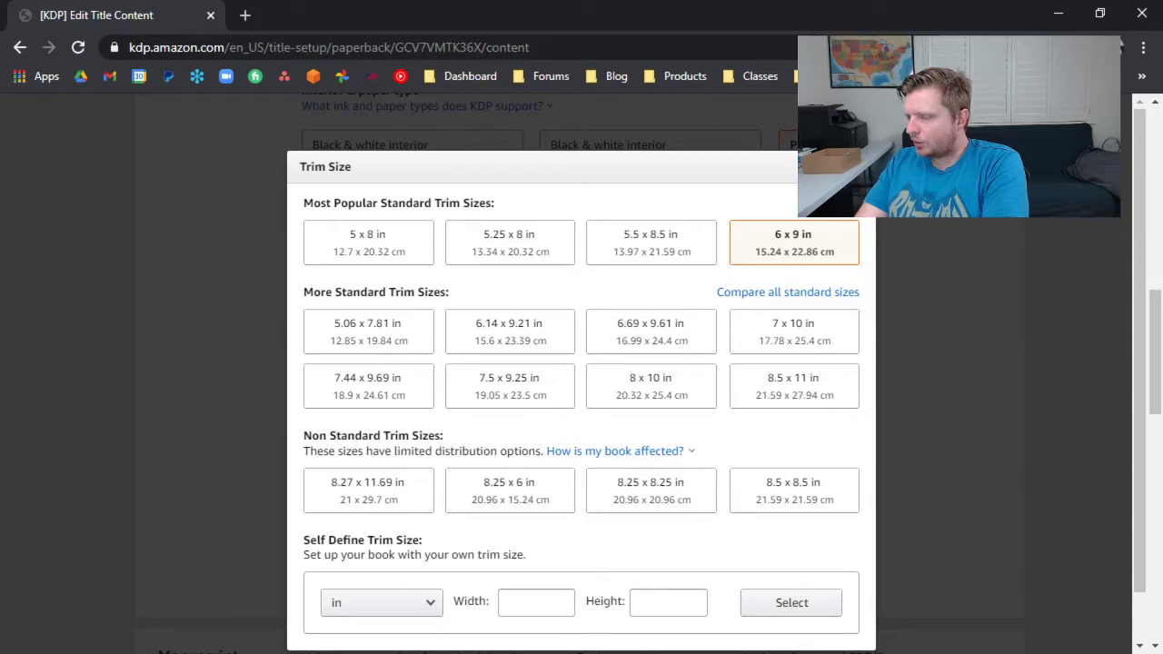
pyautogui.scroll(-1, 556, 547)
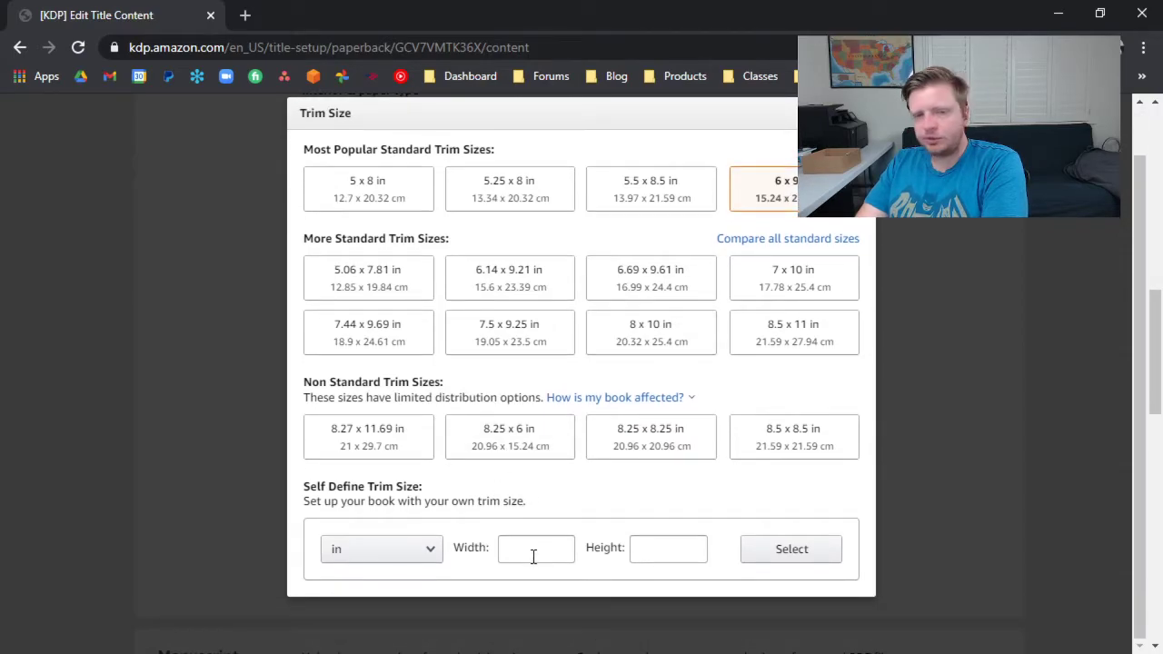
pyautogui.scroll(1, 533, 556)
pyautogui.click(857, 166)
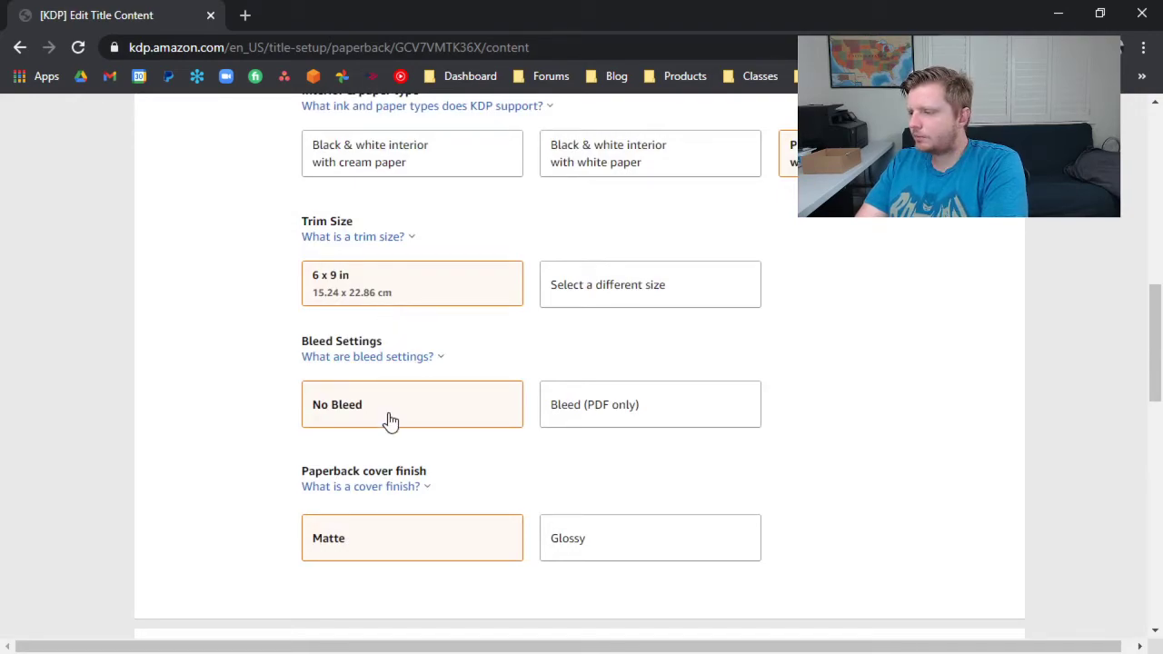
pyautogui.click(617, 540)
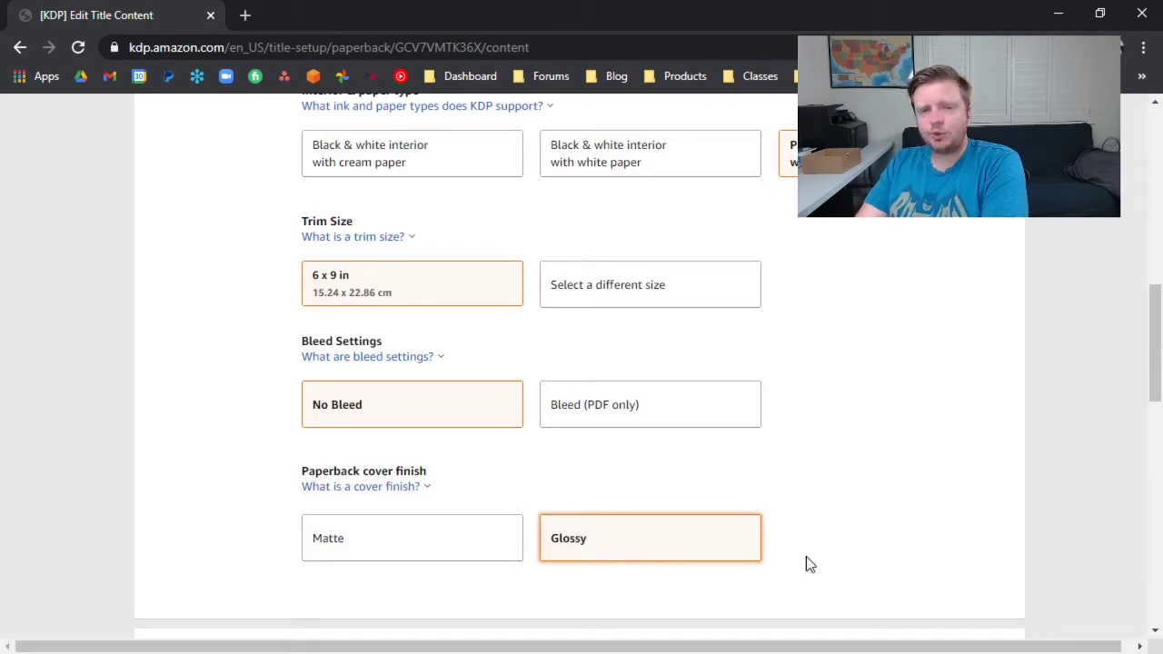
# Upload "Local Podcast System_ Increase Your Reach, Engagement, Traffic, Clients & Money with a Weekly Online Show.pdf" as the paperback manuscript.
pyautogui.scroll(-2, 804, 566)
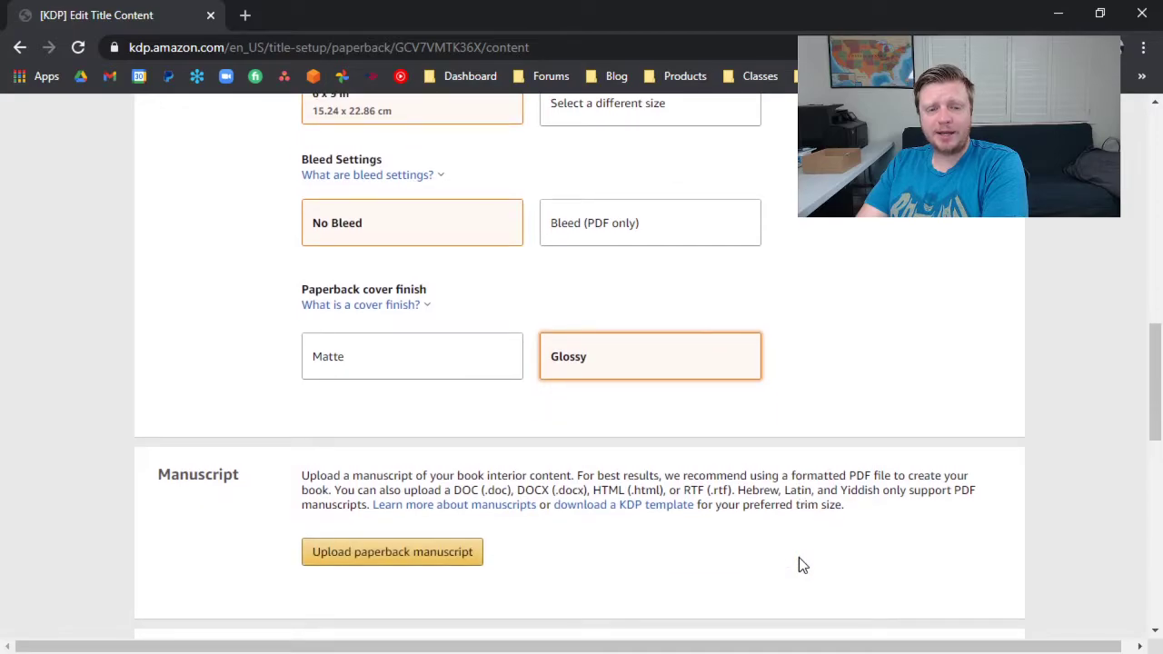
pyautogui.click(415, 556)
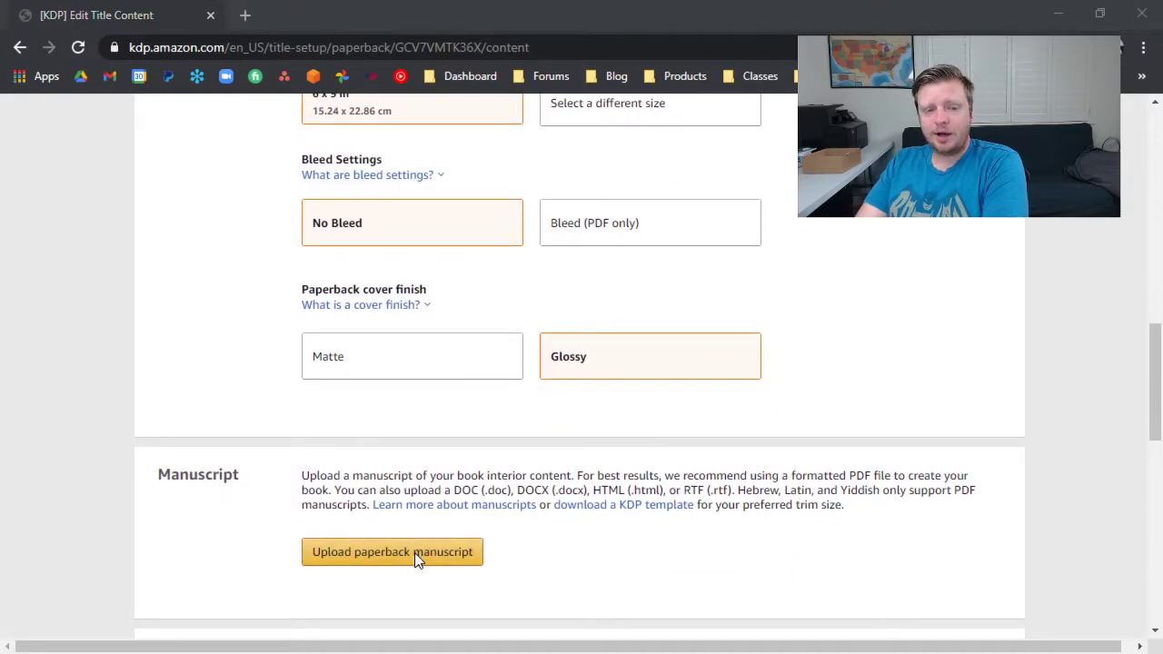
pyautogui.click(366, 305)
pyautogui.doubleClick(366, 304)
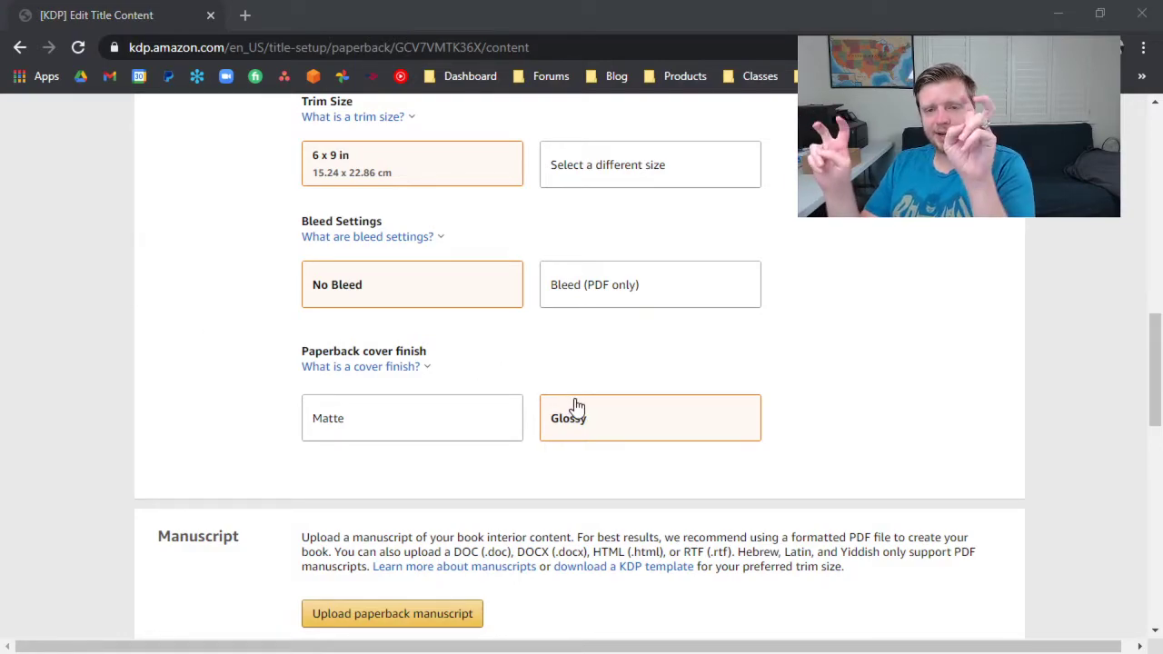
pyautogui.scroll(-3, 614, 398)
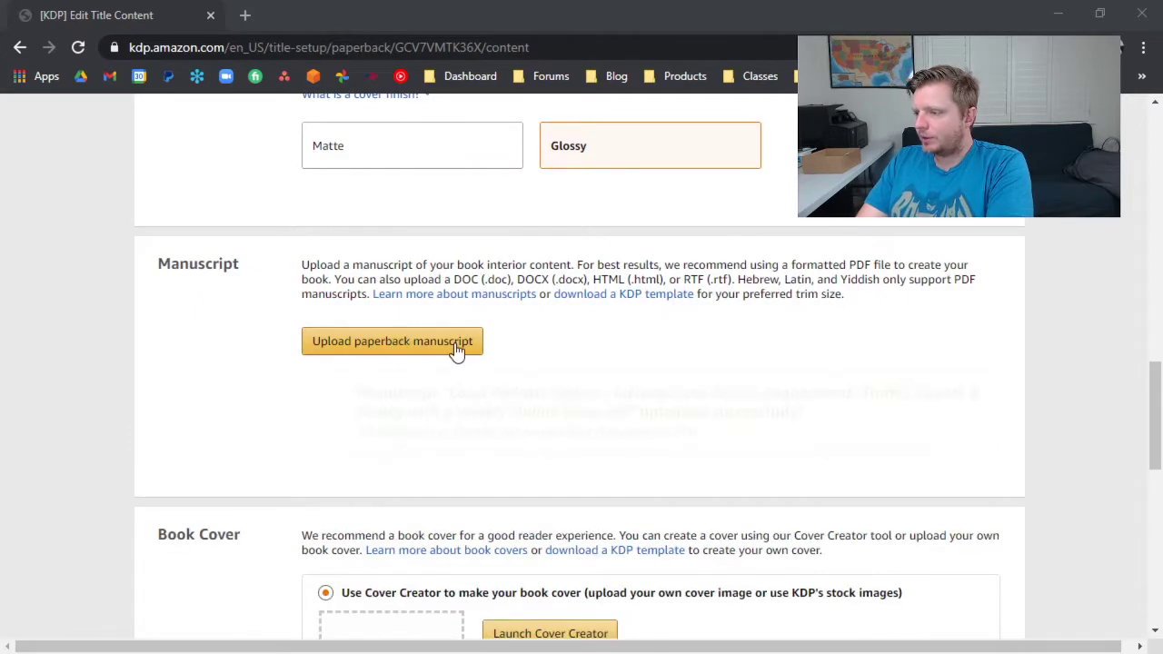
pyautogui.scroll(3, 457, 348)
pyautogui.scroll(-2, 457, 348)
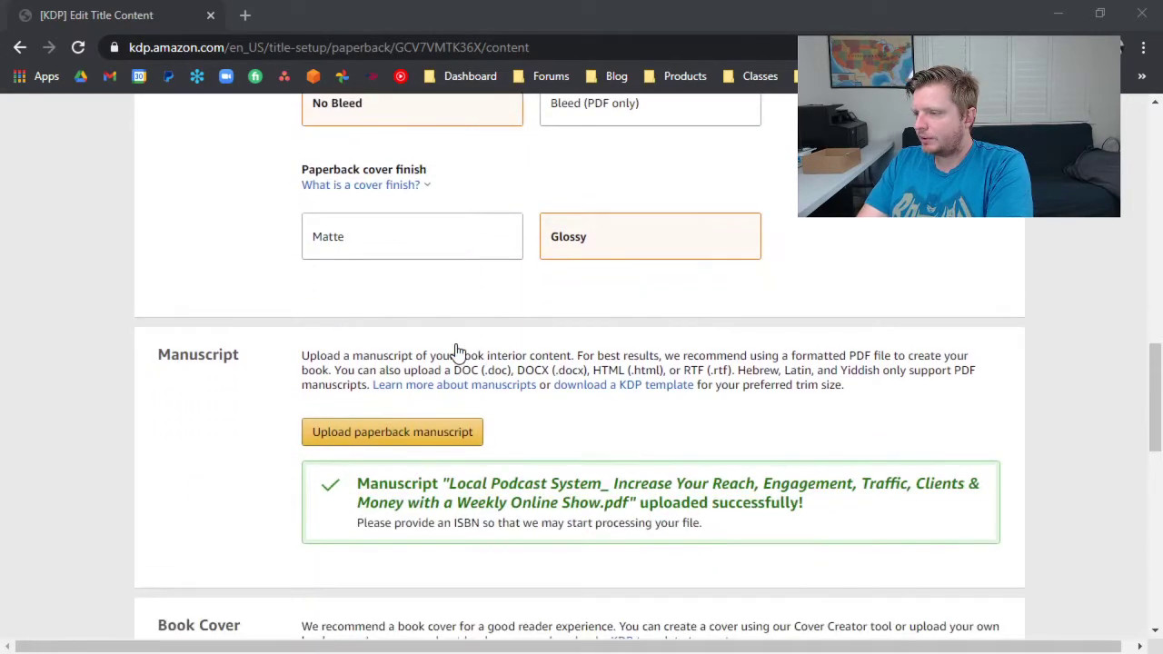
# Launch Cover Creator for the paperback cover, pass its introduction and skip the initial image selection.
pyautogui.scroll(-2, 602, 503)
pyautogui.scroll(-3, 579, 338)
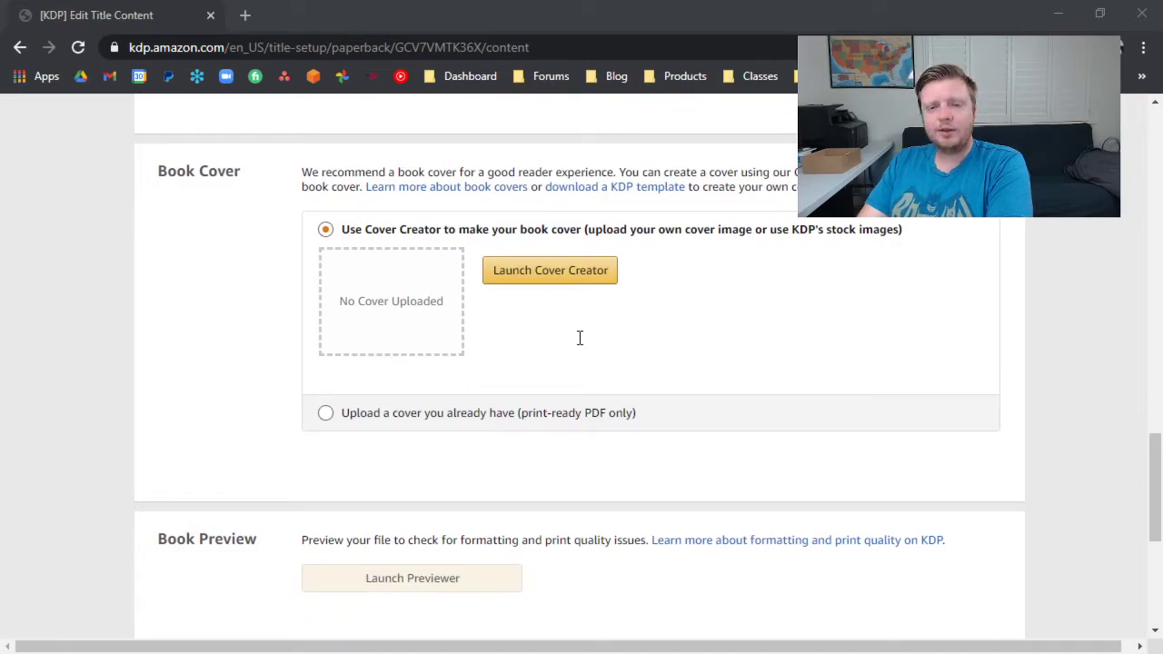
pyautogui.click(543, 268)
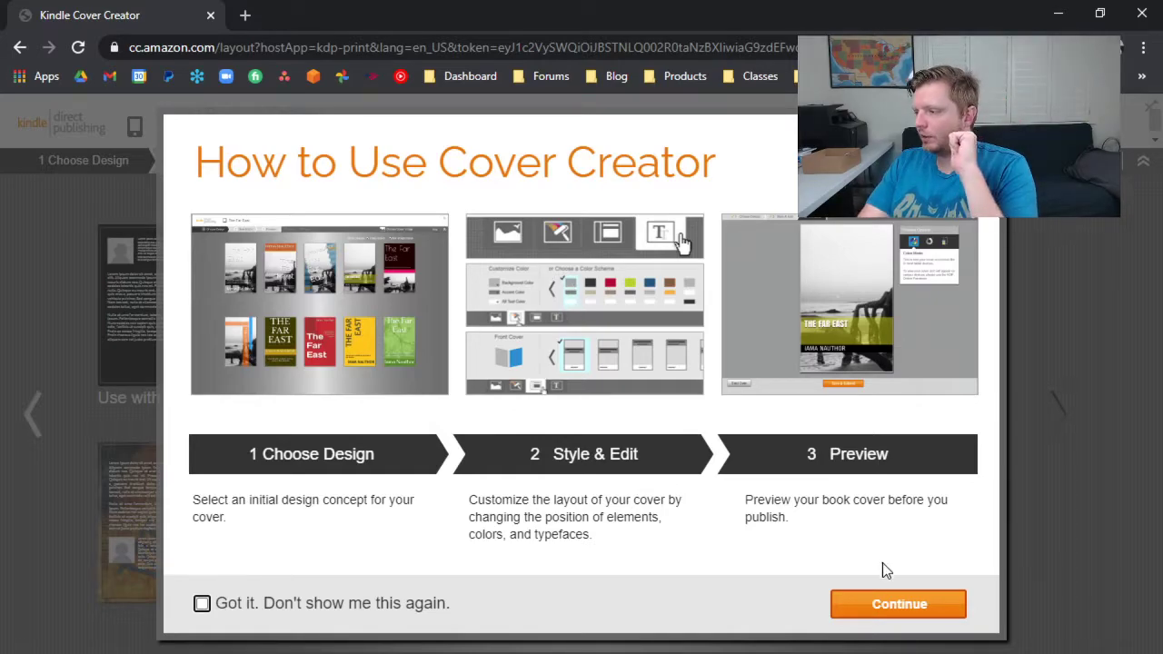
pyautogui.click(898, 601)
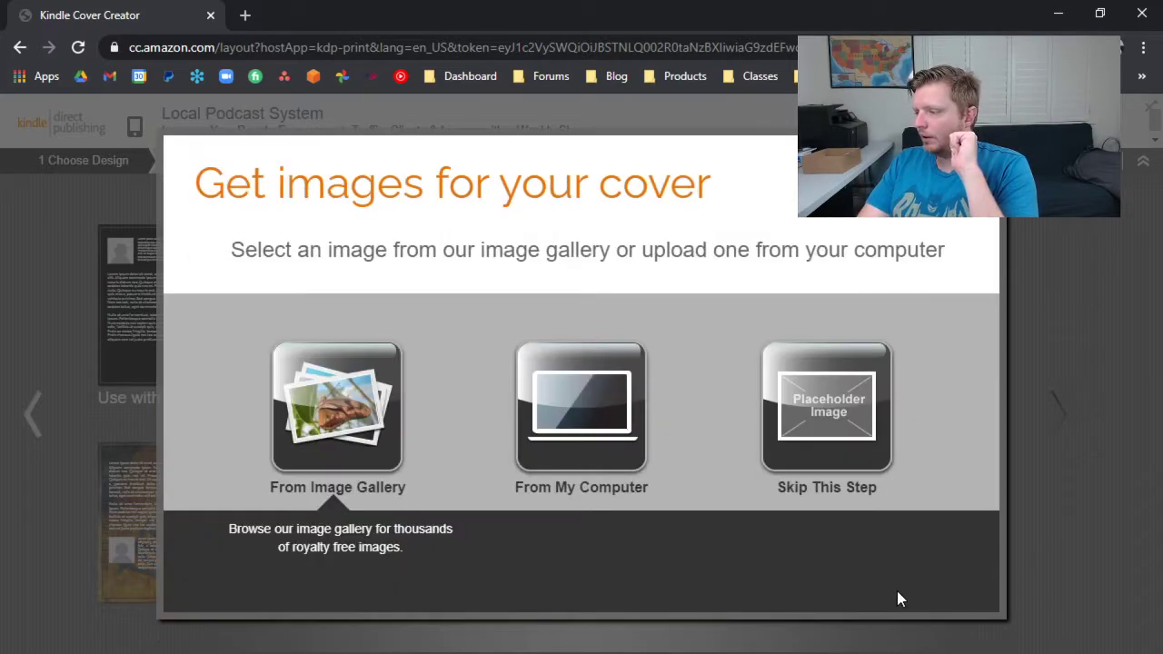
pyautogui.click(787, 409)
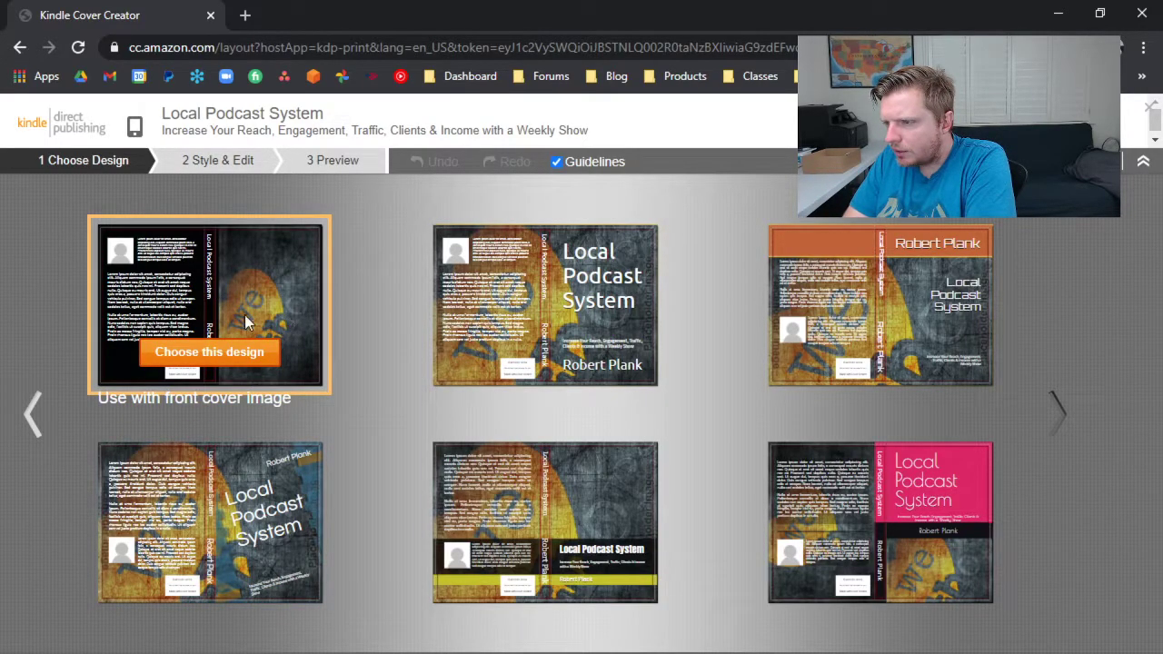
# Choose the cover design meant for a front cover image and upload Local Podcast System.png from Downloads as its front cover.
pyautogui.click(205, 357)
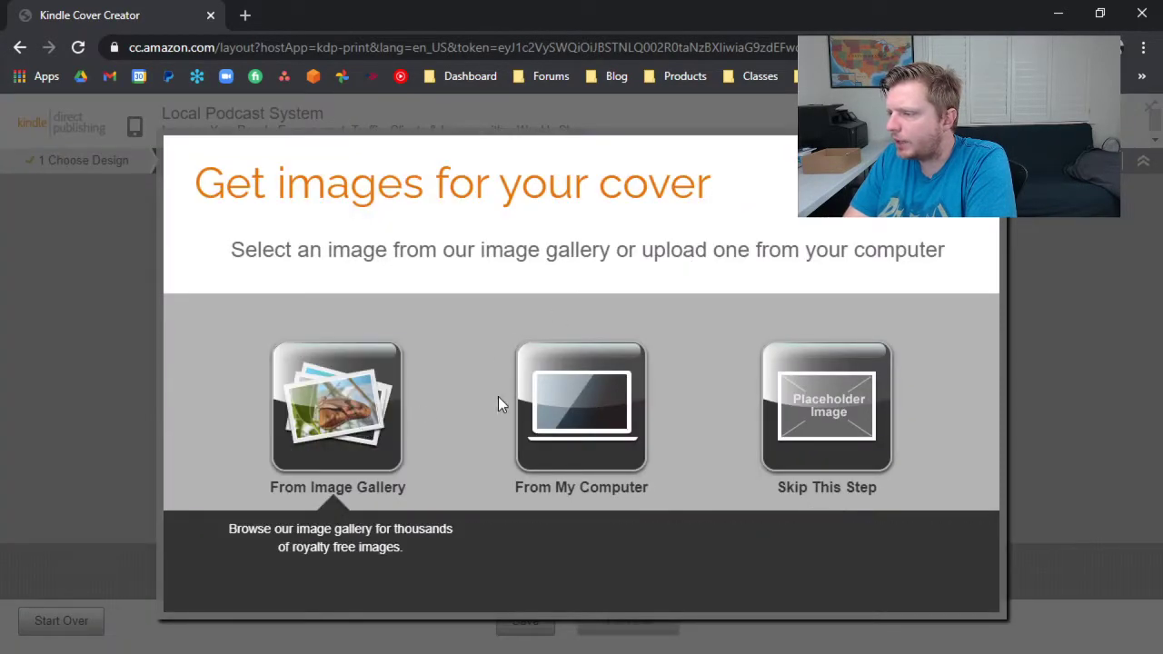
pyautogui.click(580, 408)
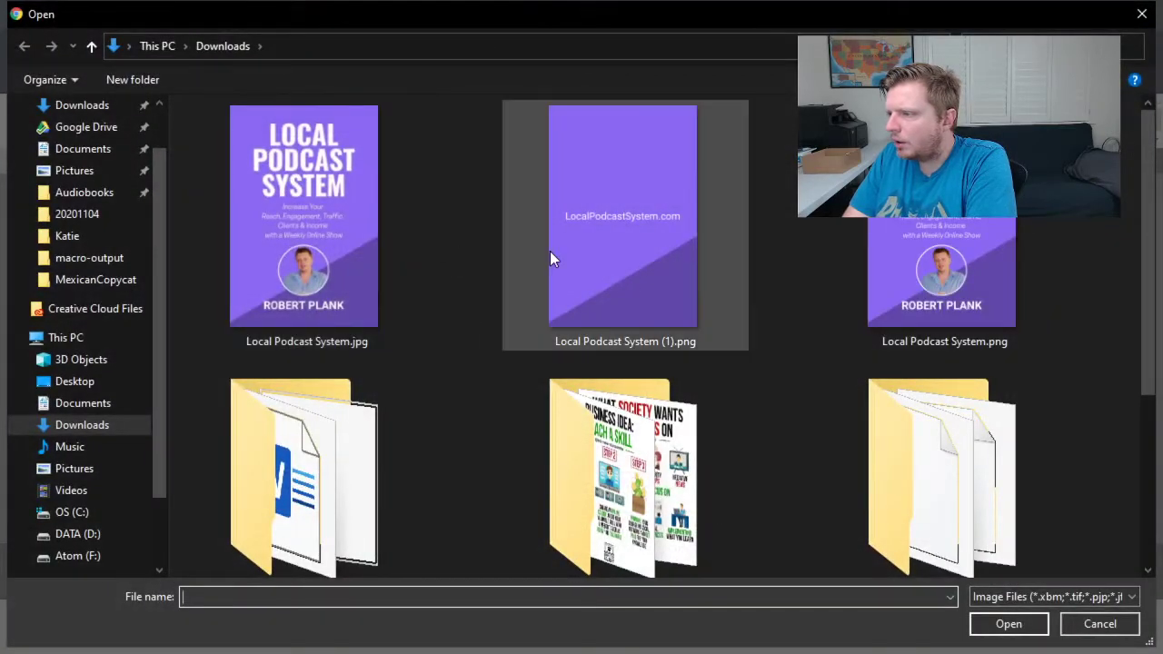
pyautogui.doubleClick(923, 254)
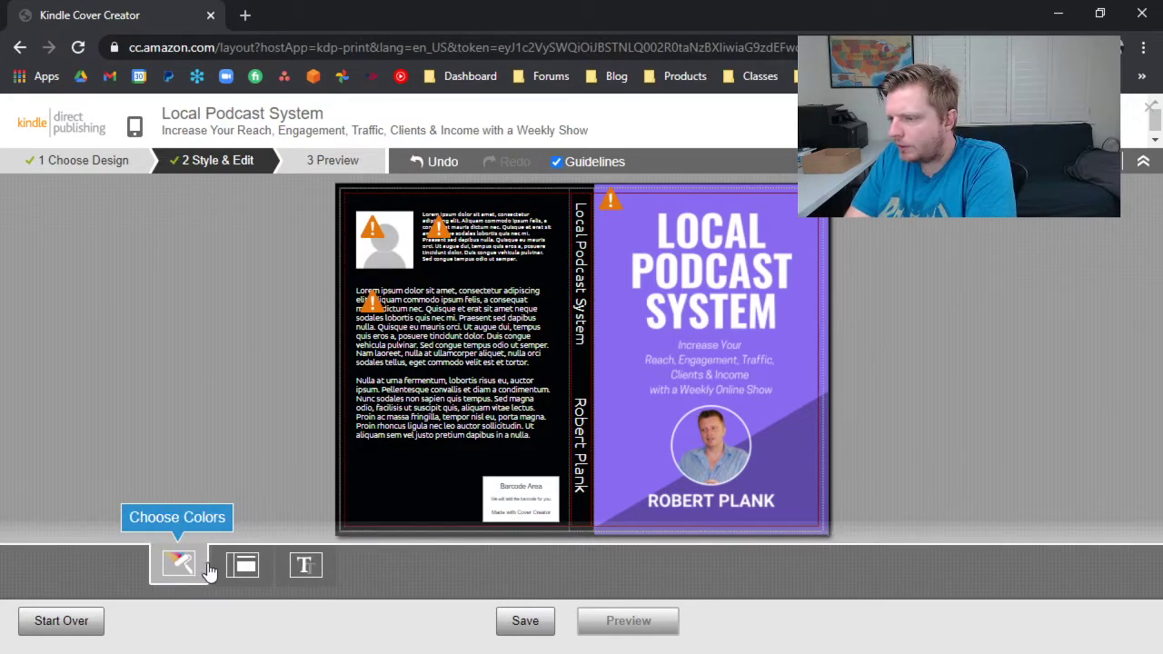
# Set the custom primary cover color to purple, try purple shades as the secondary color, and set the secondary color to black.
pyautogui.click(177, 571)
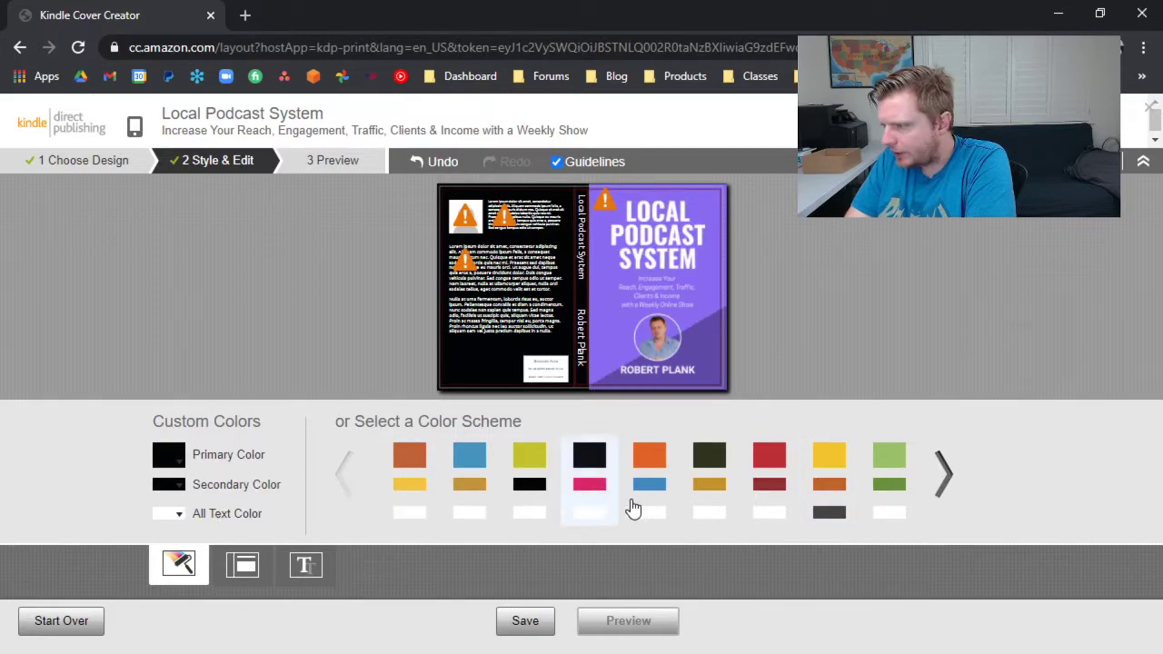
pyautogui.click(179, 466)
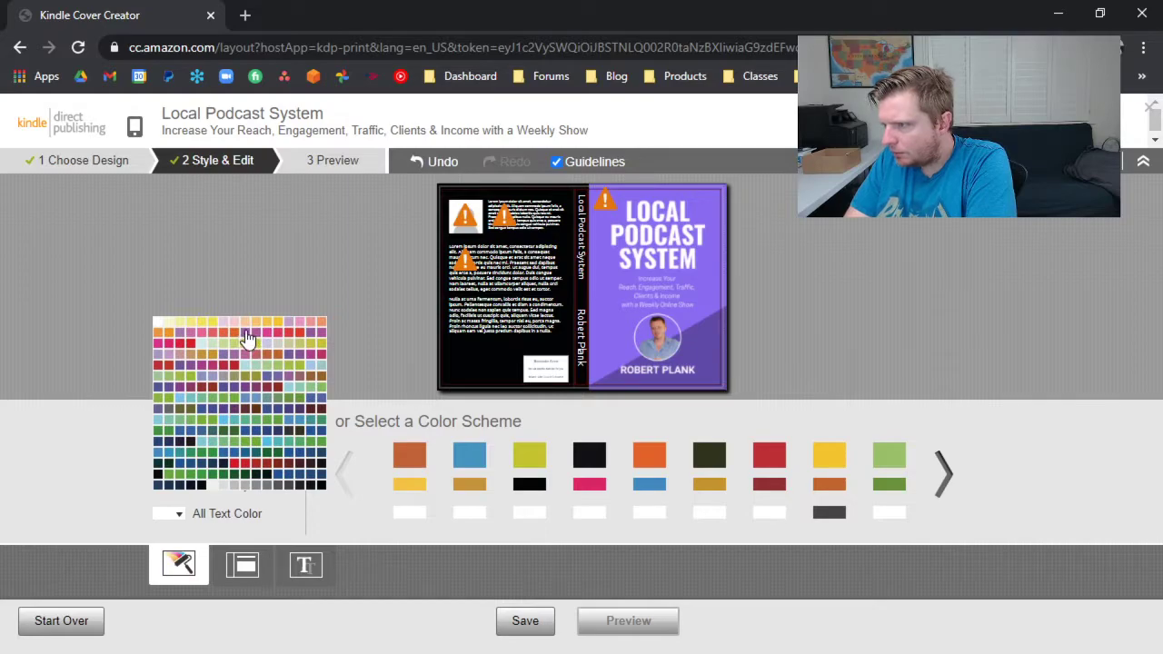
pyautogui.click(71, 460)
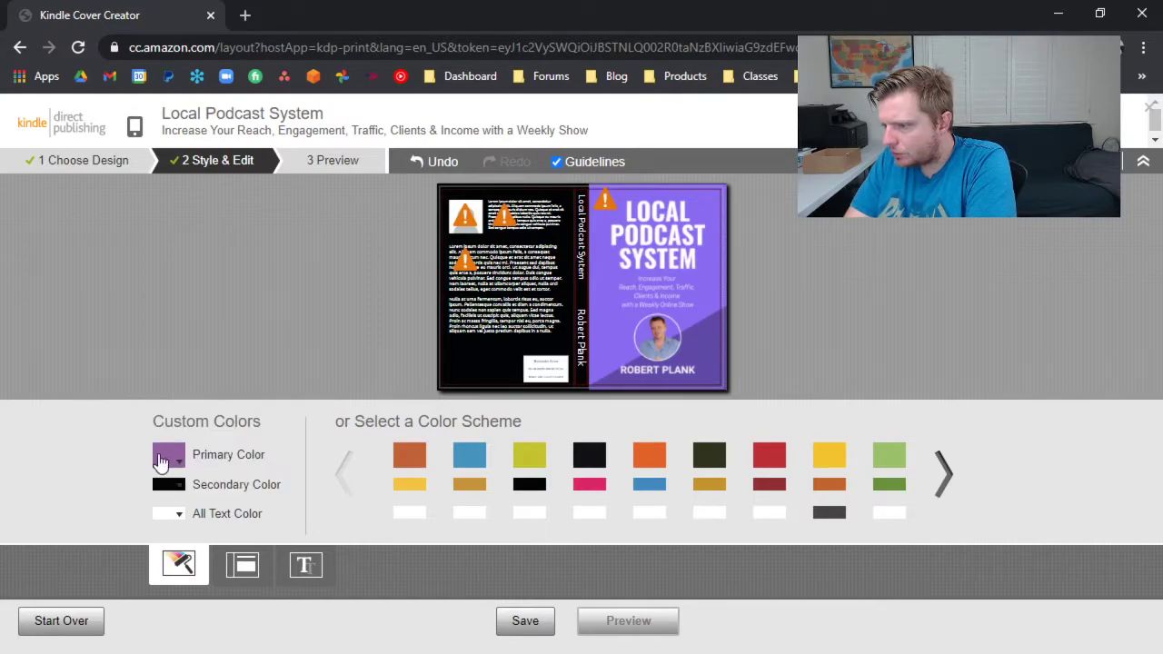
pyautogui.click(172, 491)
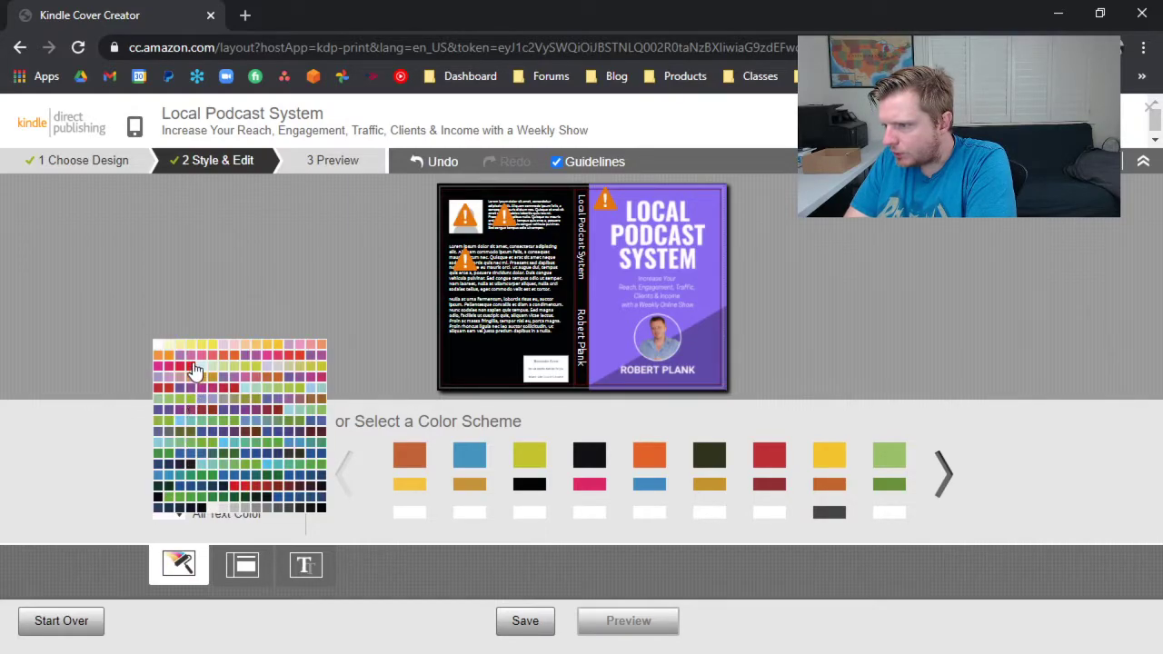
pyautogui.click(182, 362)
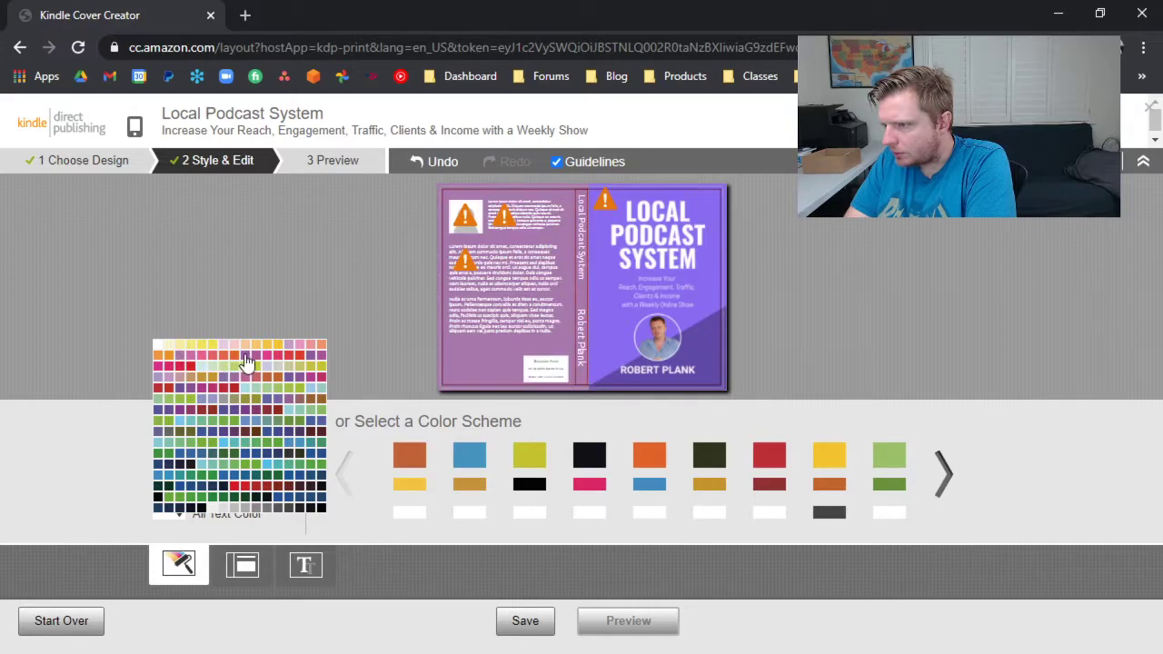
pyautogui.click(248, 361)
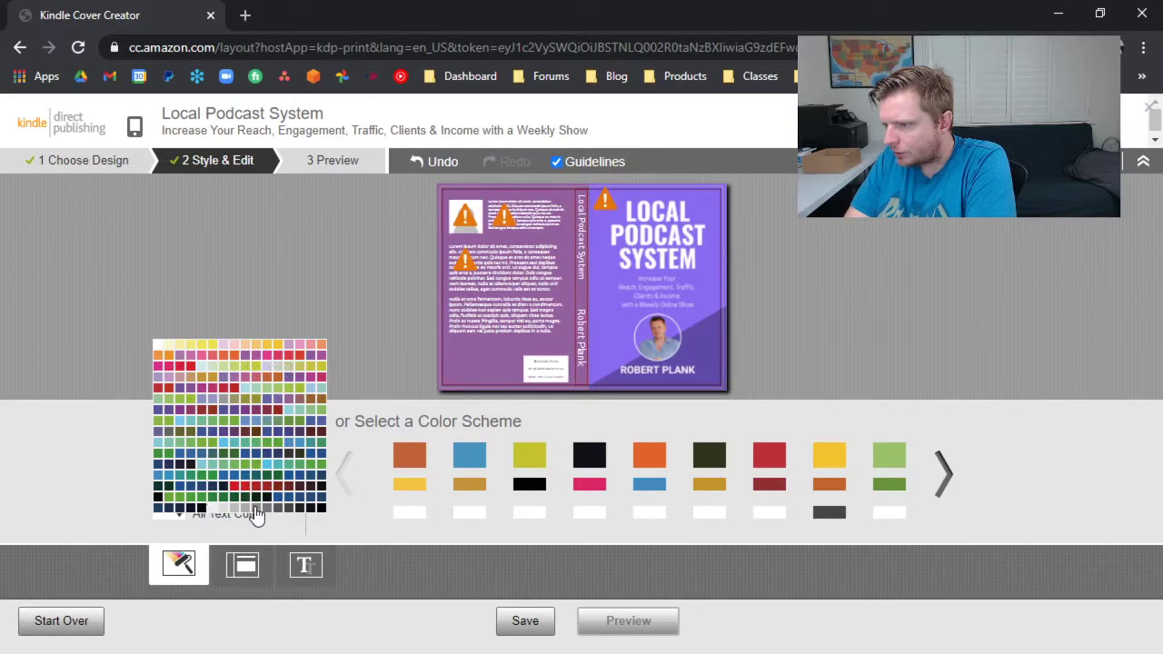
pyautogui.click(319, 512)
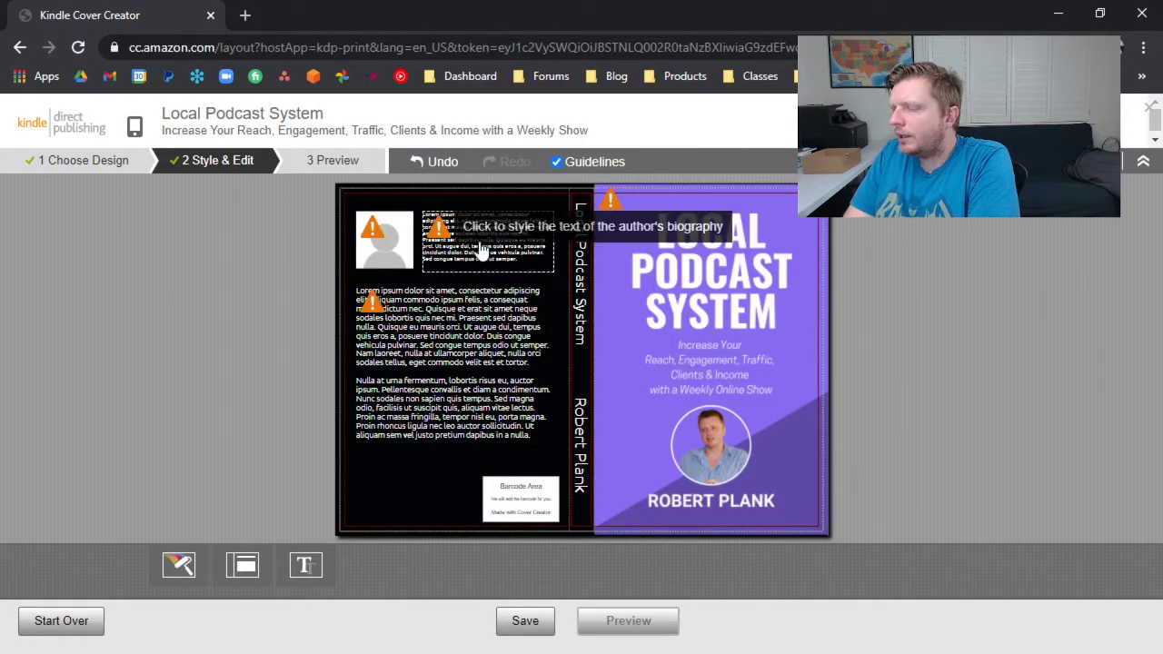
# Leave the author photo upload for now, open Facebook in a new browser tab and go to the author's own profile.
pyautogui.click(380, 247)
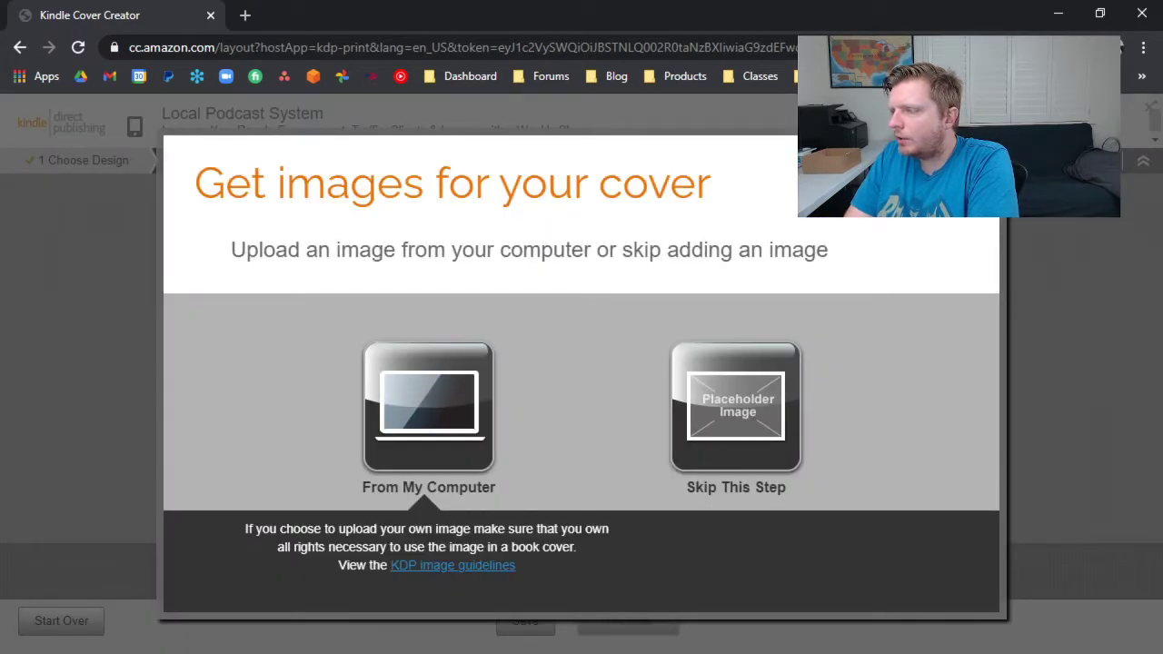
pyautogui.click(984, 152)
pyautogui.click(245, 15)
pyautogui.write('face')
pyautogui.press('Return')
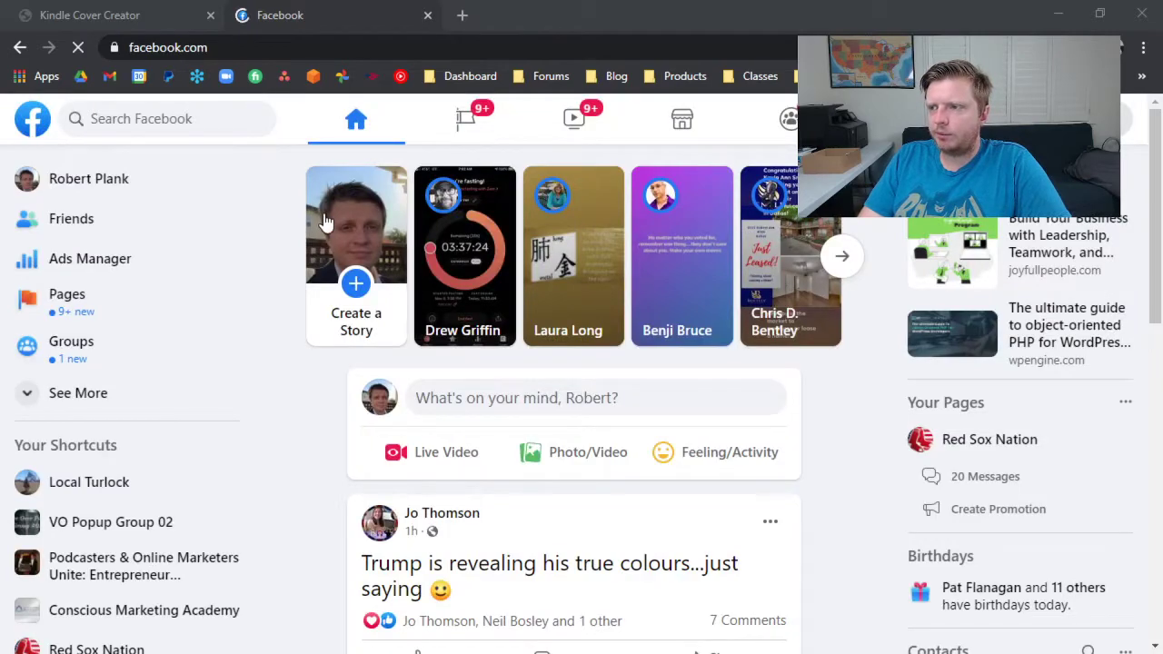
pyautogui.click(917, 119)
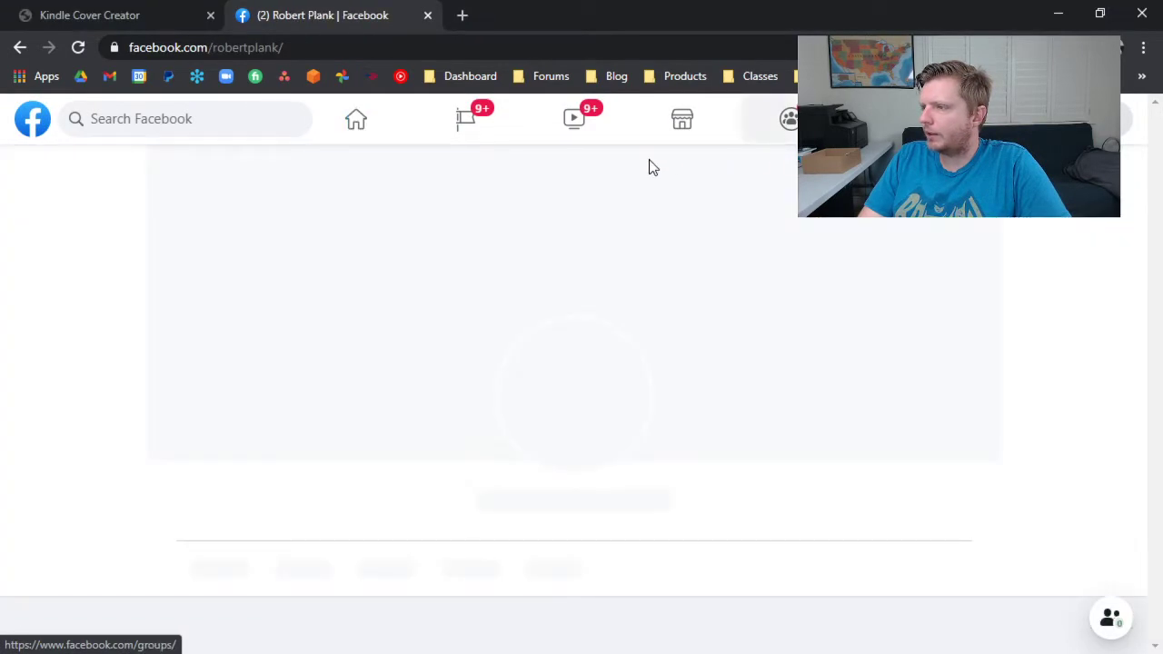
# Browse the profile's photos for a usable author picture, opening one photo and closing it again.
pyautogui.scroll(-5, 525, 332)
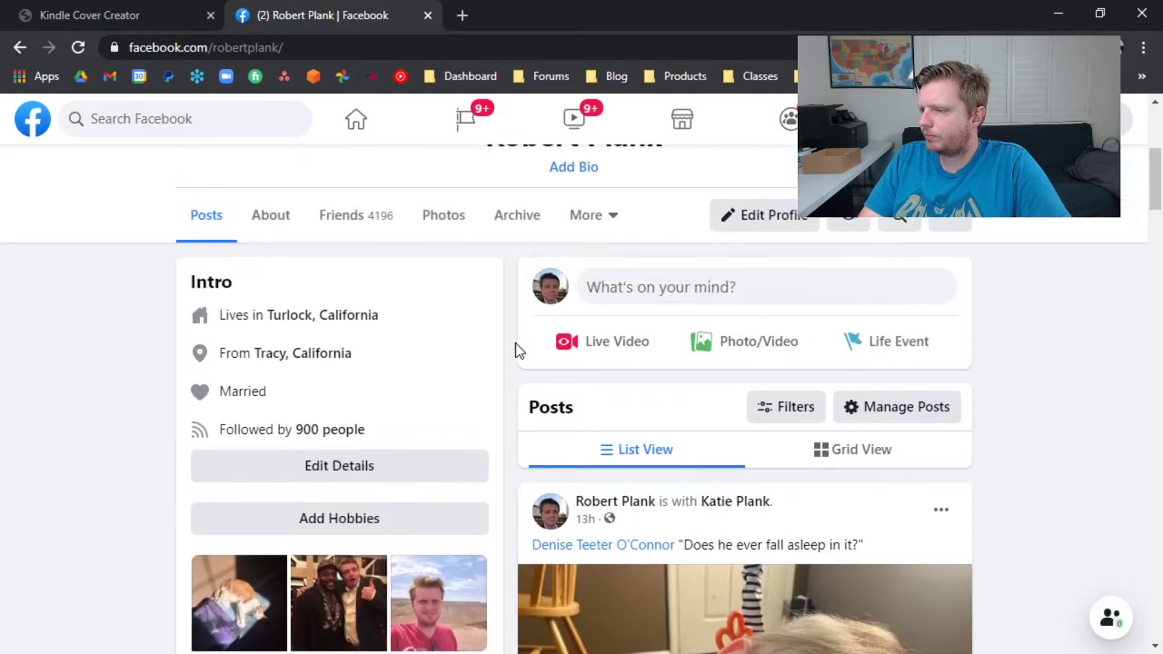
pyautogui.scroll(-4, 515, 342)
pyautogui.scroll(5, 499, 376)
pyautogui.scroll(-6, 499, 381)
pyautogui.click(445, 496)
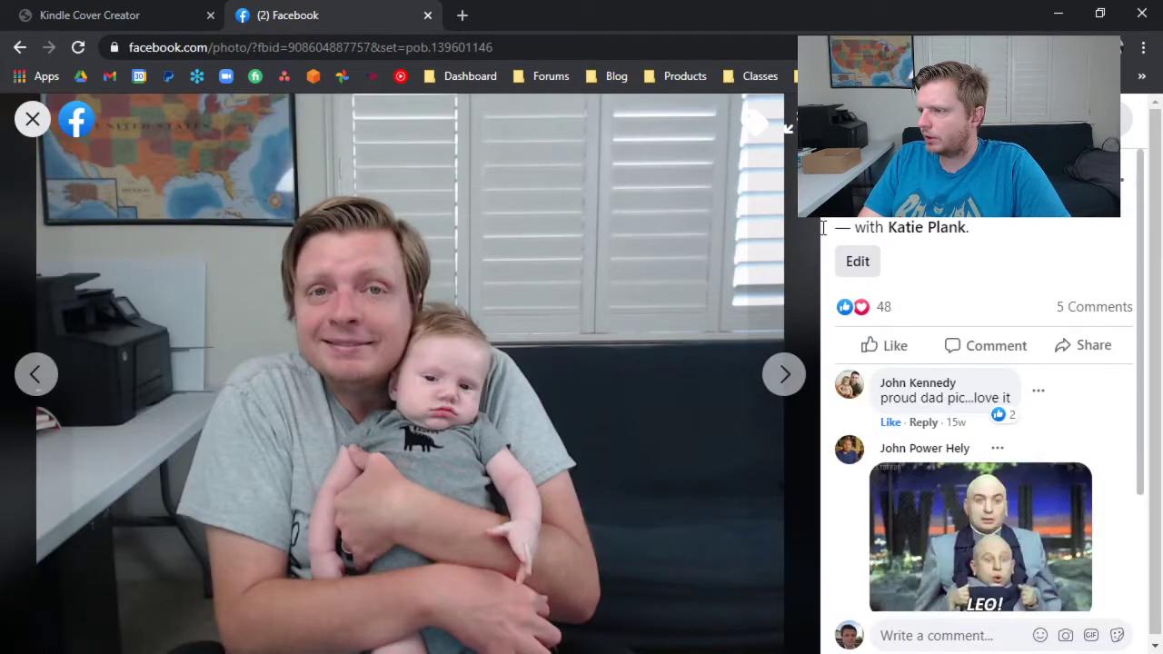
pyautogui.click(32, 119)
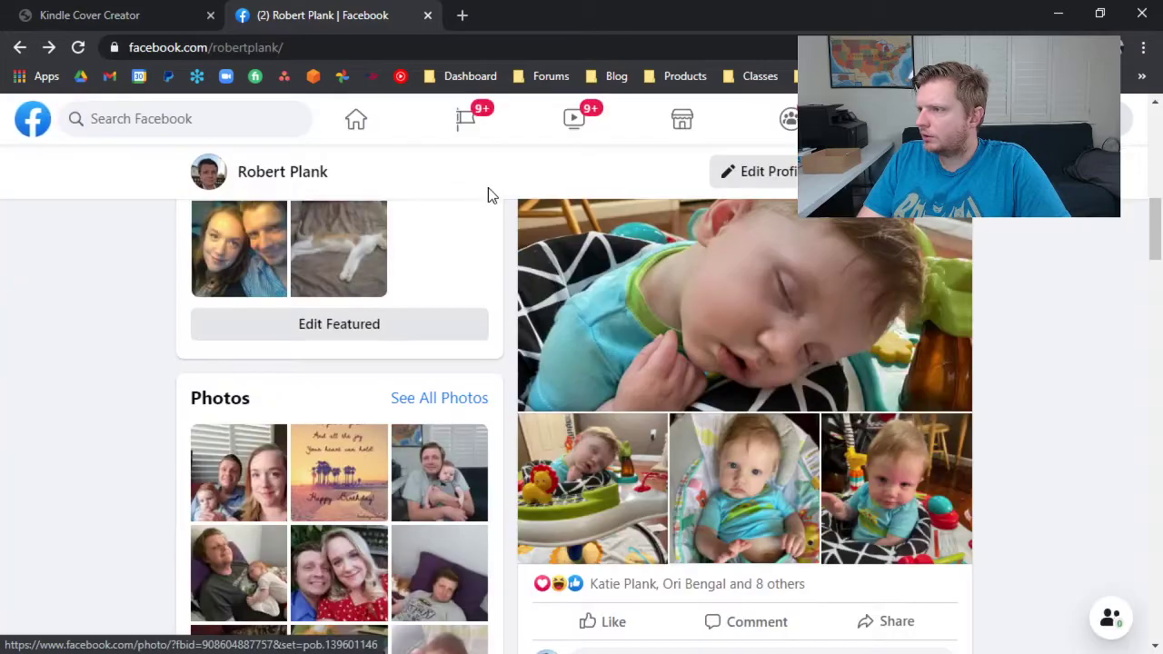
# Open the current profile picture at full size and save it as a JPEG in Downloads under its default file name.
pyautogui.scroll(8, 390, 191)
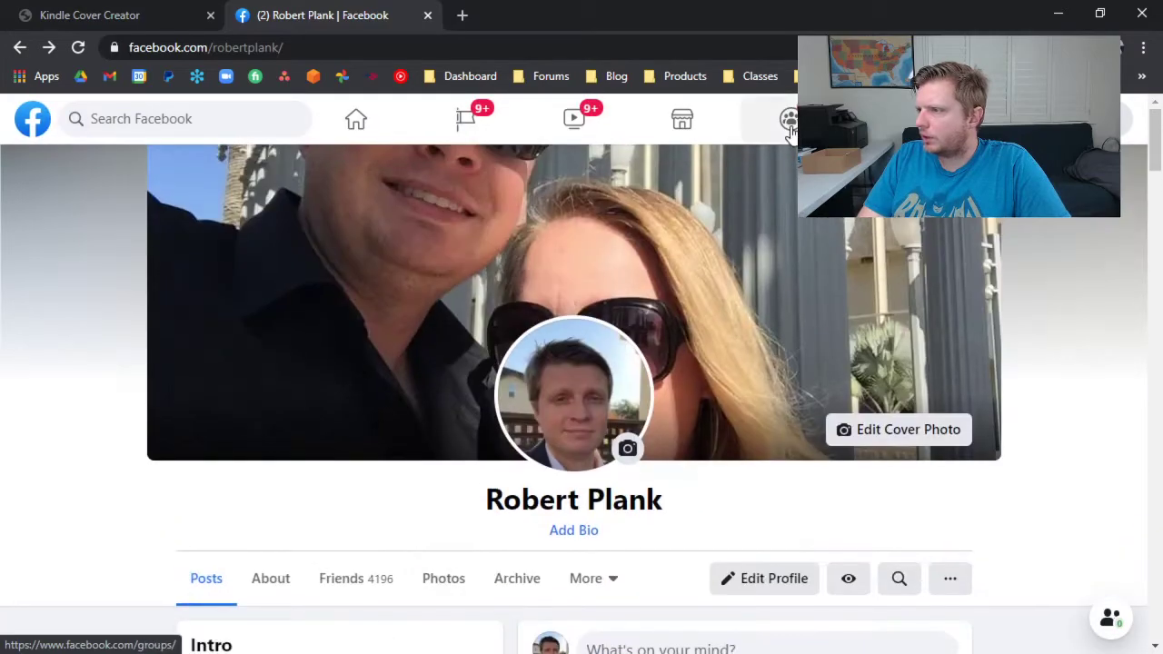
pyautogui.click(579, 349)
pyautogui.click(514, 509)
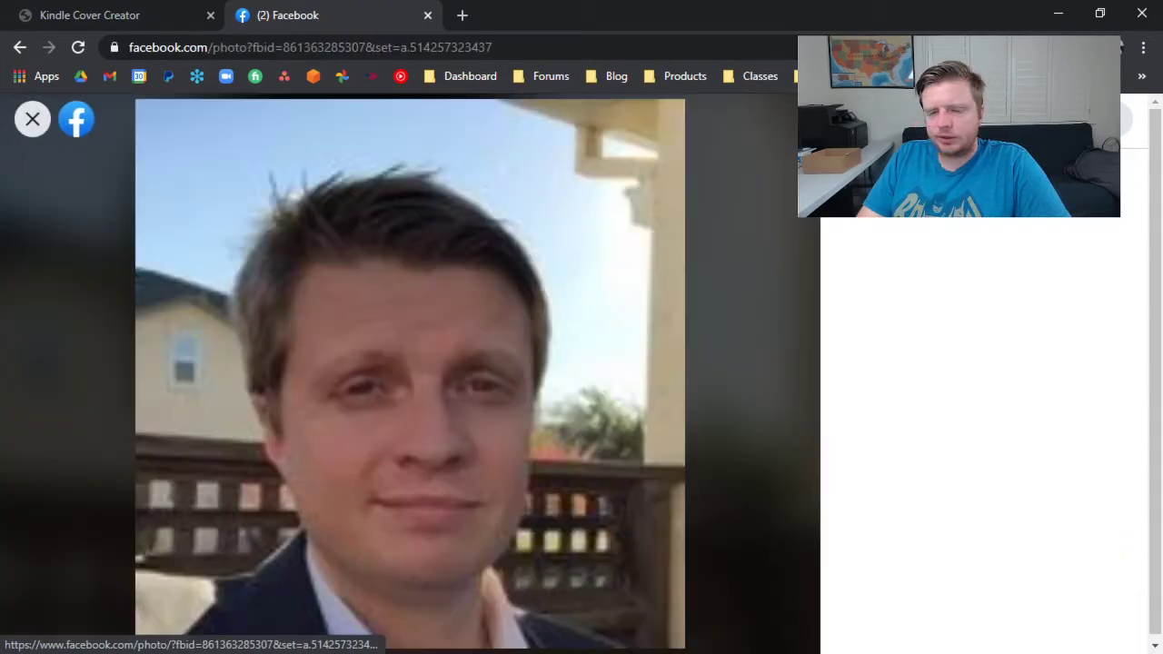
pyautogui.rightClick(570, 284)
pyautogui.click(612, 313)
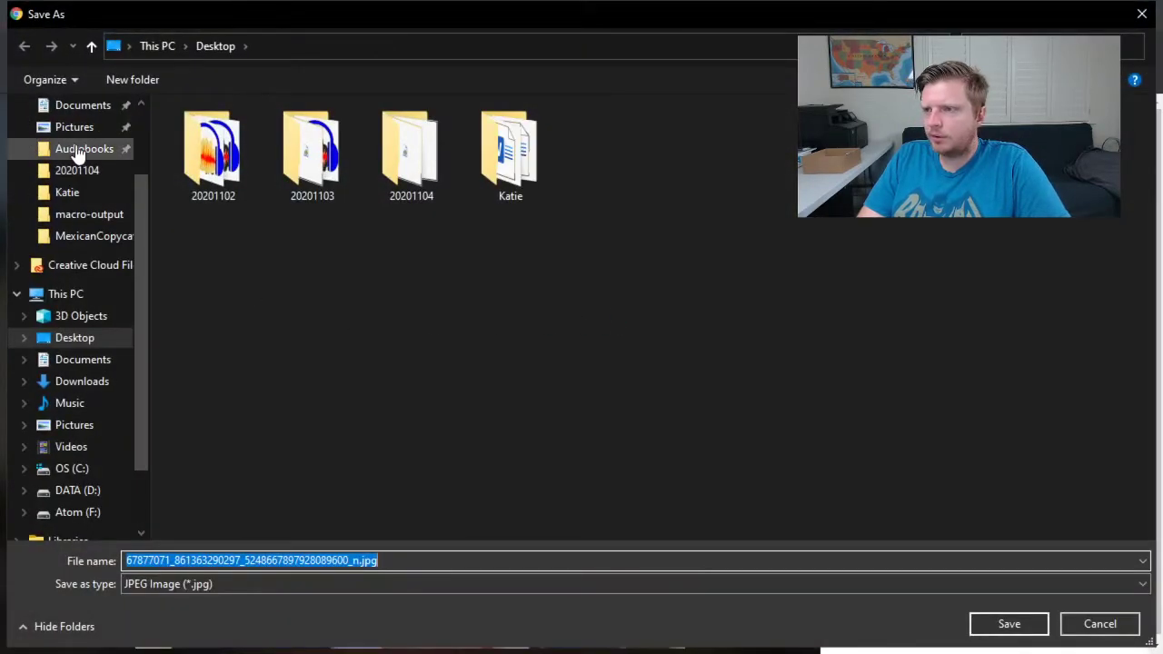
pyautogui.click(87, 381)
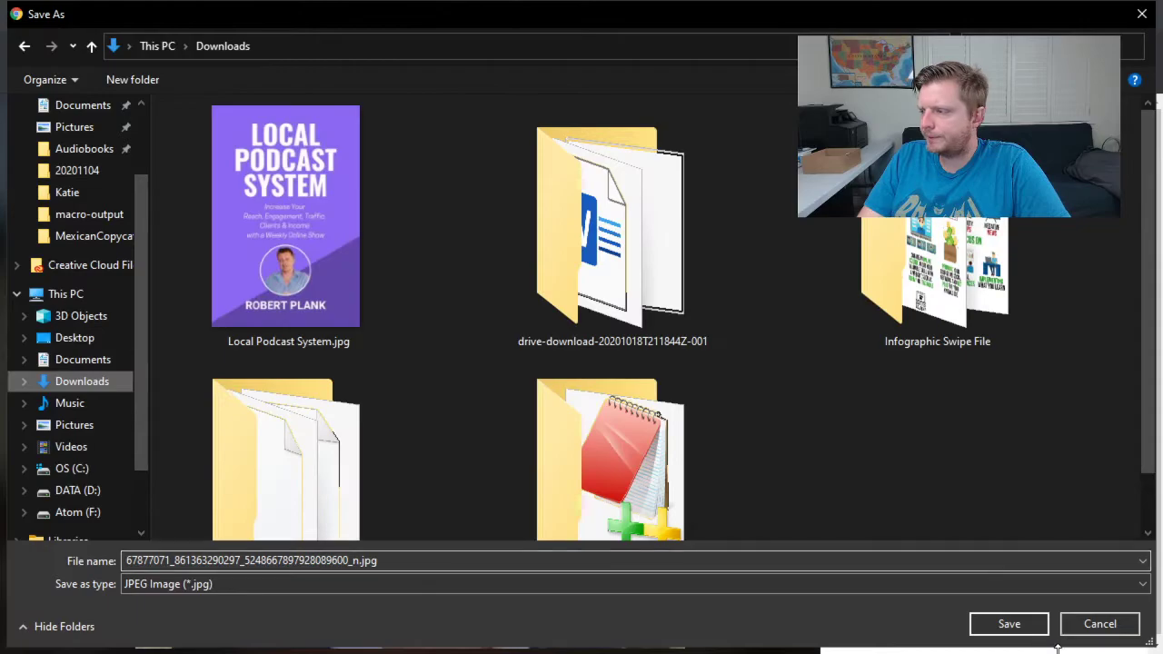
pyautogui.click(1009, 623)
# Return to Kindle Cover Creator and upload the saved profile picture from the computer as the back cover's author photo.
pyautogui.click(100, 15)
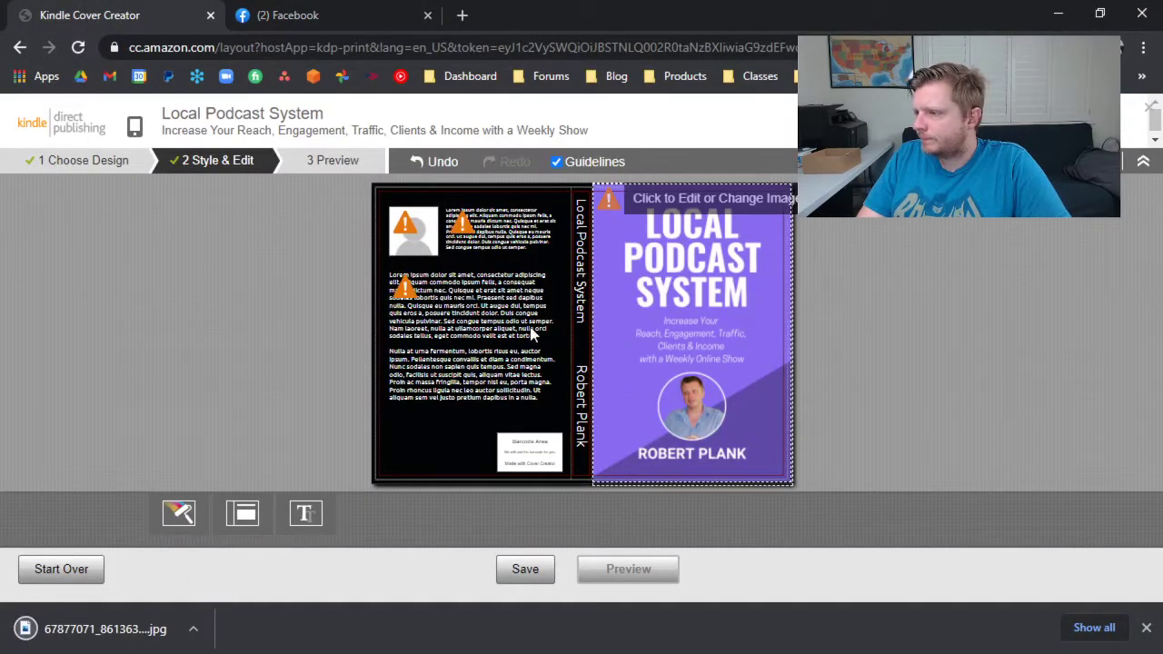
pyautogui.click(402, 228)
pyautogui.click(427, 377)
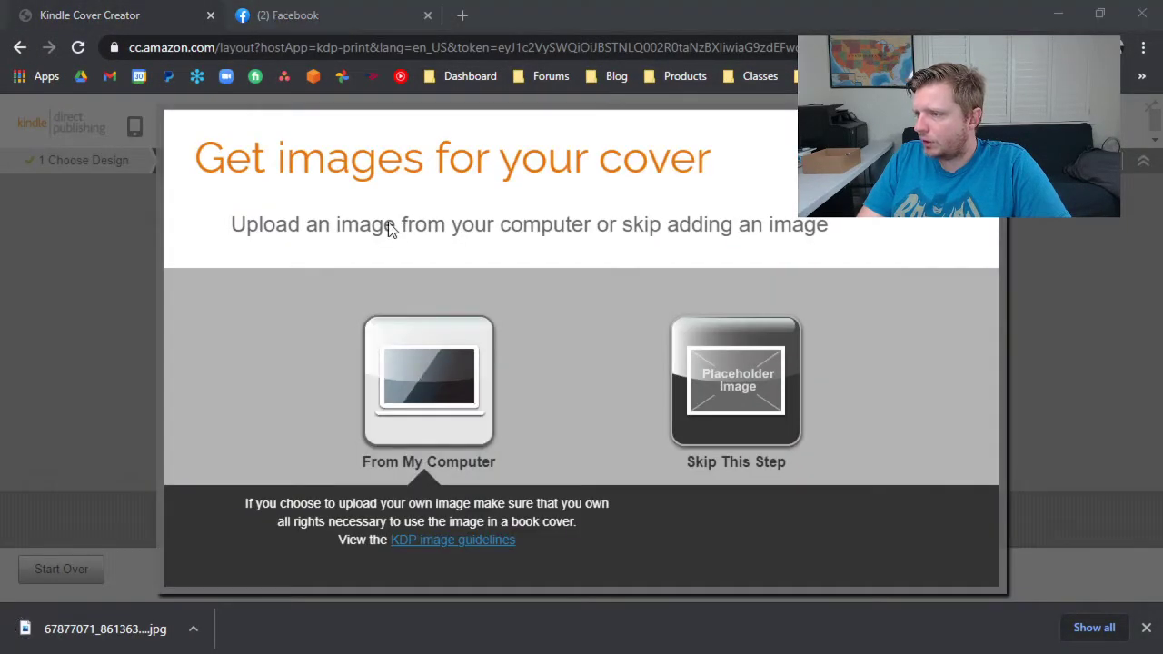
pyautogui.doubleClick(304, 192)
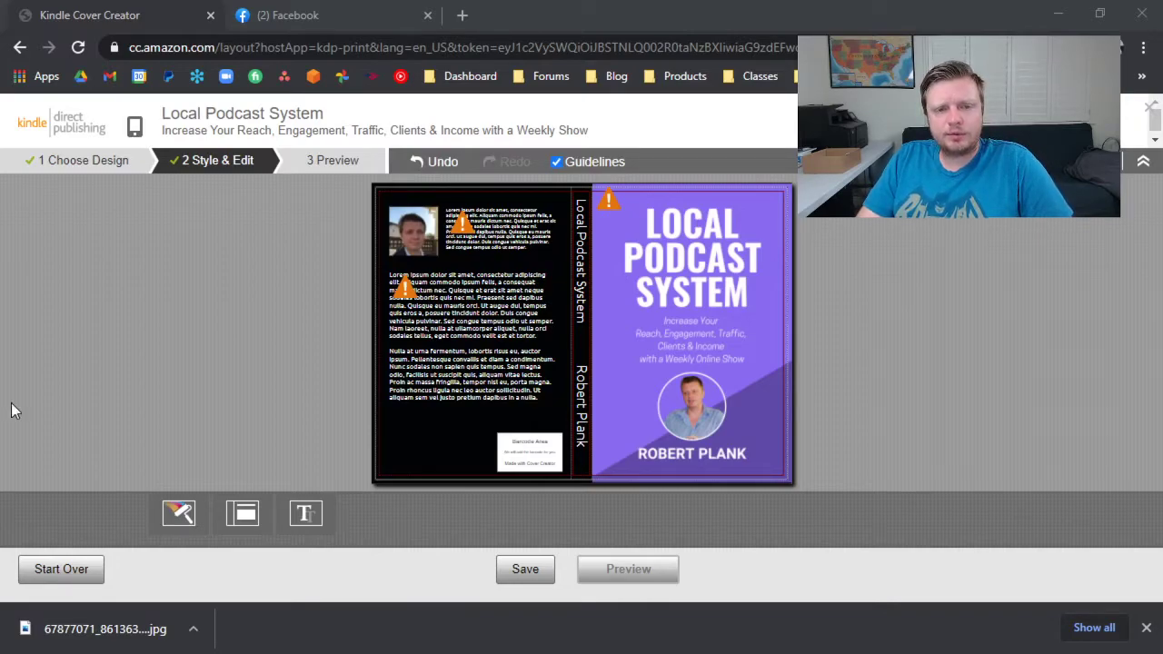
# Replace the placeholder description on the back cover with the copied book description.
pyautogui.click(493, 337)
pyautogui.write('Can I help you to get more eyeballs on your local website & Facebook page, perhaps on automatic pilot?  One of the easiest ways to get CONSISTENT engagement on your social media (Facebook page) and website from just 10 minutes of "effort" per day, is with a live weekly show.  I have a number of local Facebook pages keeping residents up to date on nearby news and events, and some with weekly podcast shows.  Imagine this: every Friday afternoon, a "live video" begins streaming on your Local Media Asset page. Live, on camera, it\'s you, or me, or someone on my team. (The "who" doesn\'t really matter.) This person recaps that week\'s local news, delivers announcements, mentions sponsors and local businesses -- perhaps those you have as clients or WANT as clients!  The "Local Podcast System" shows you how. It\'s easy, when you know how! Order this book right away.')
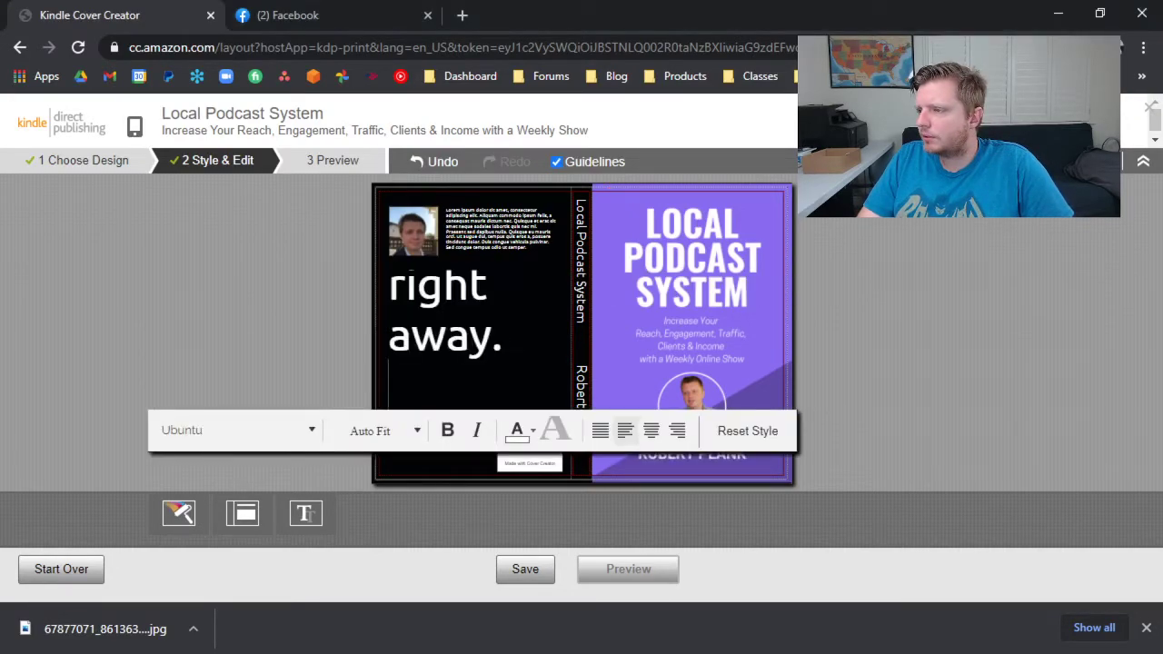
pyautogui.click(488, 256)
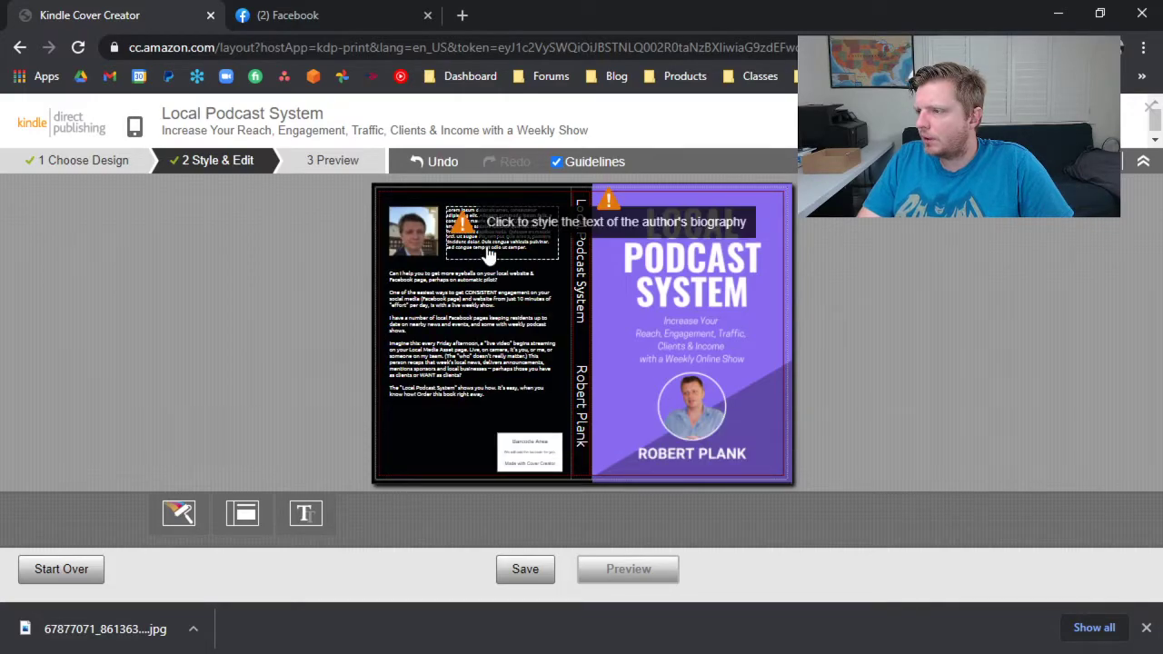
# Replace the author biography placeholder with "LocalPodcastSystem.com" and add blank lines above it.
pyautogui.click(495, 247)
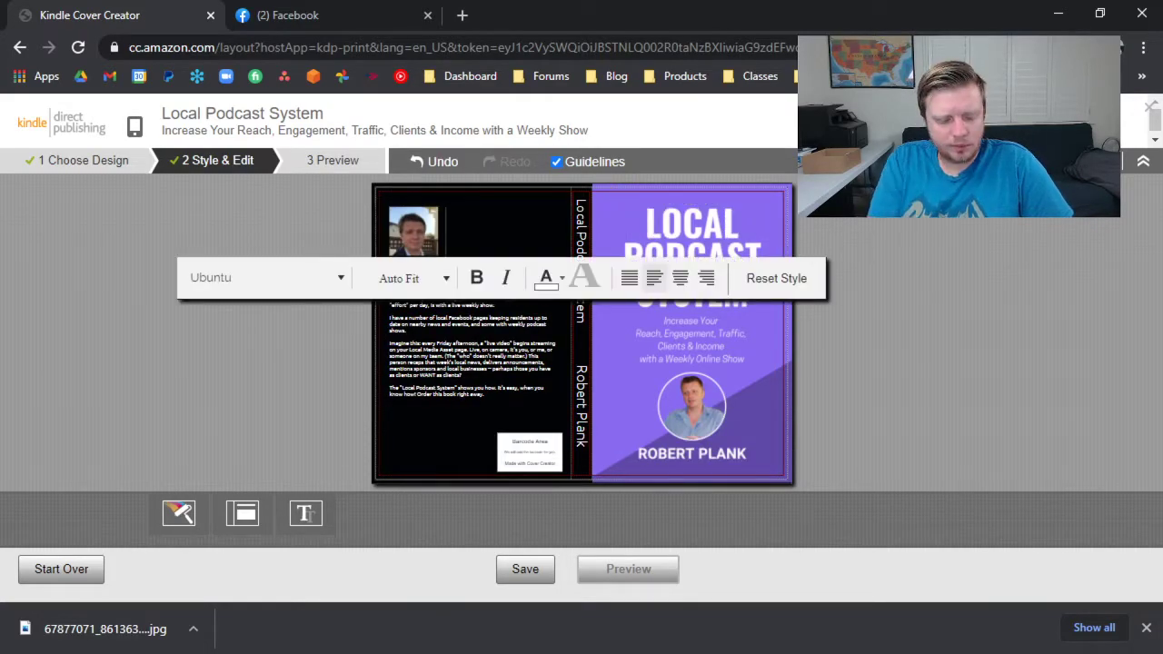
pyautogui.write('Local')
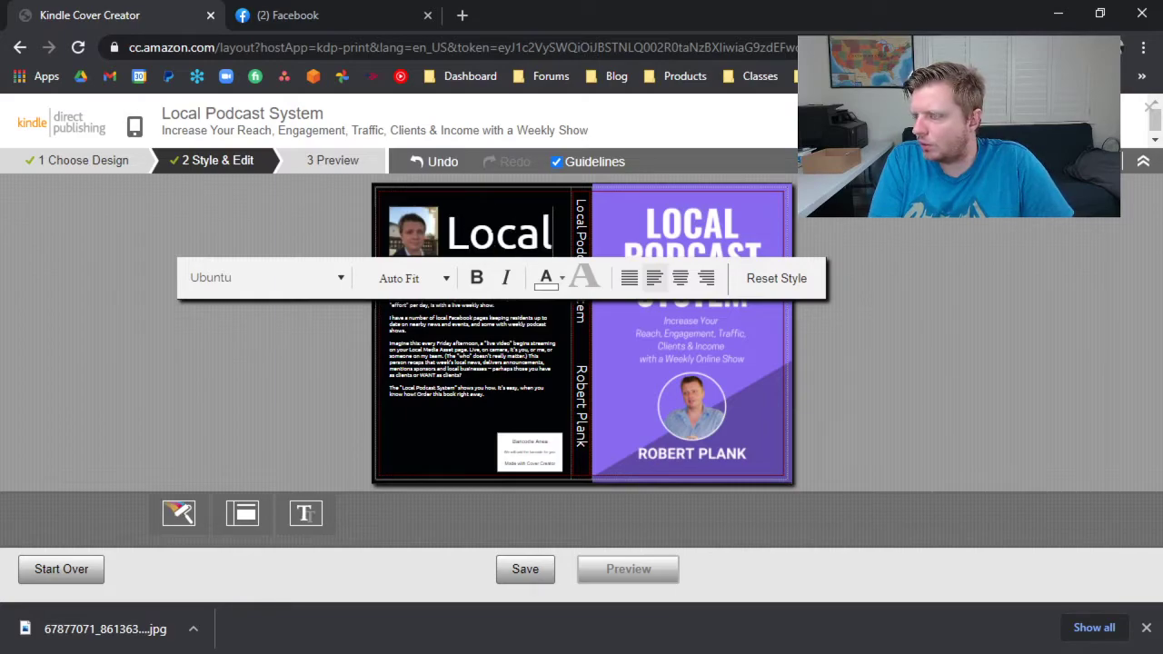
pyautogui.write('Podcast System.com')
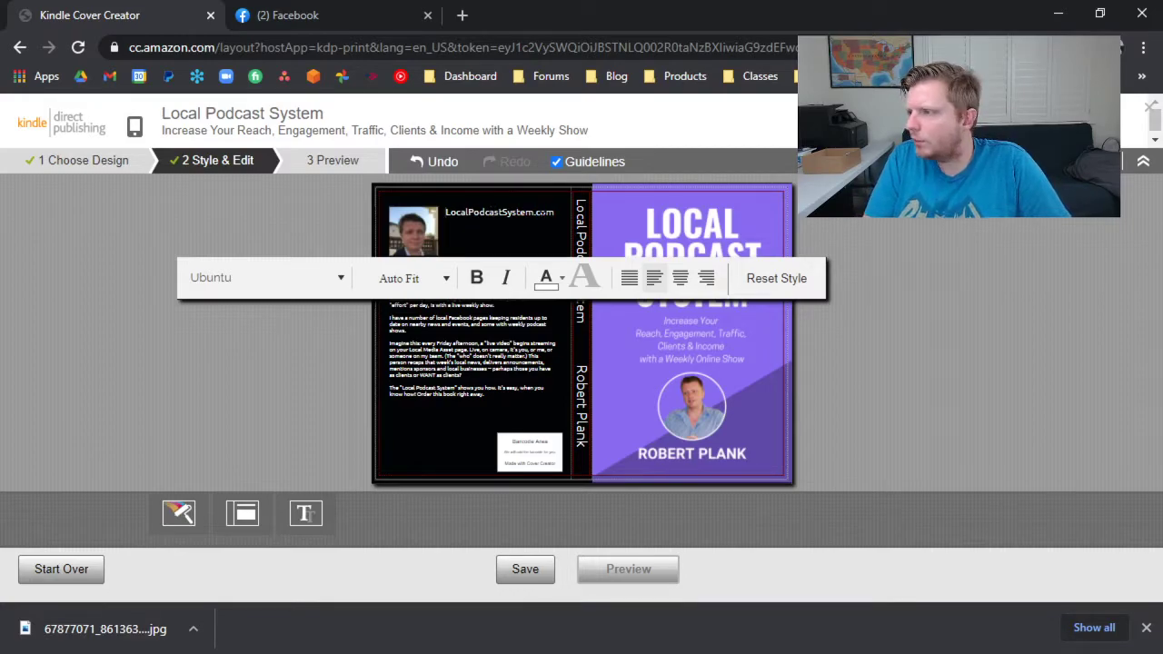
pyautogui.press('Return')
pyautogui.press('Return')
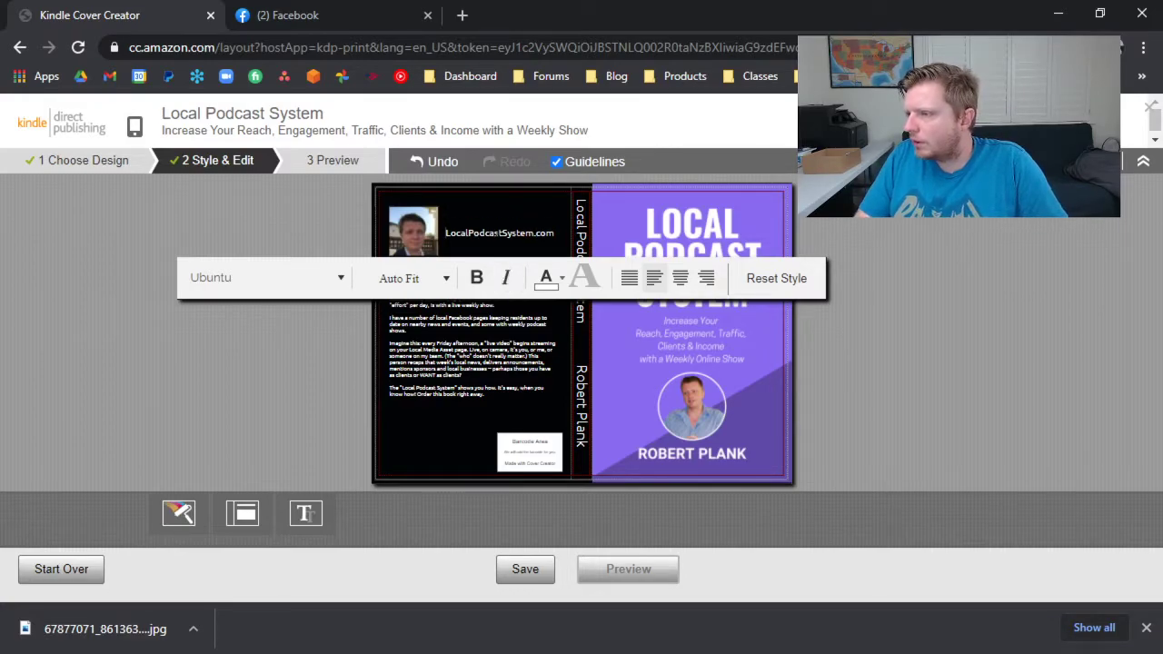
# Format the website address in the author biography as Lato, 14pt and bold, after trying 12pt and 18pt.
pyautogui.click(335, 281)
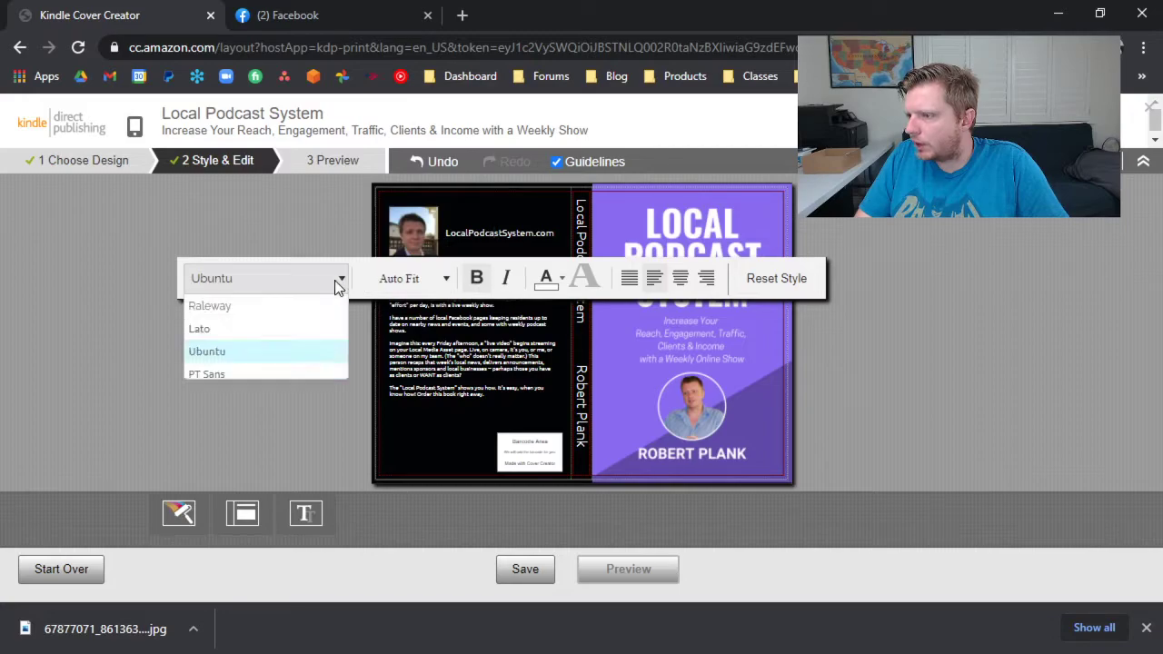
pyautogui.click(237, 331)
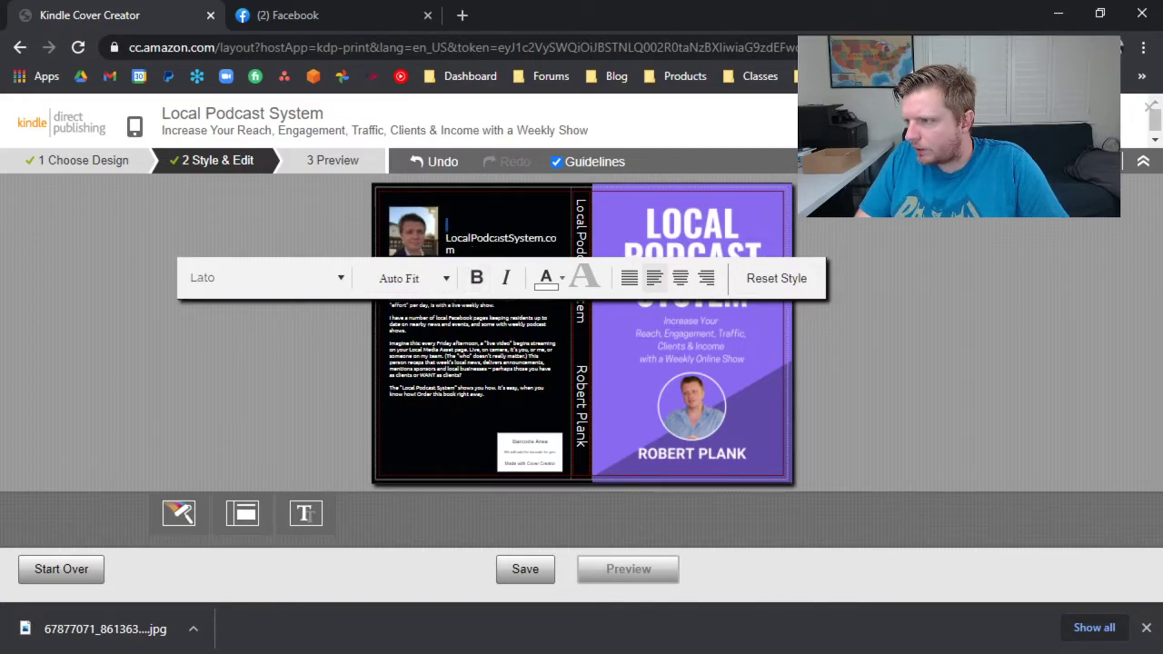
pyautogui.click(335, 280)
pyautogui.click(423, 276)
pyautogui.click(427, 278)
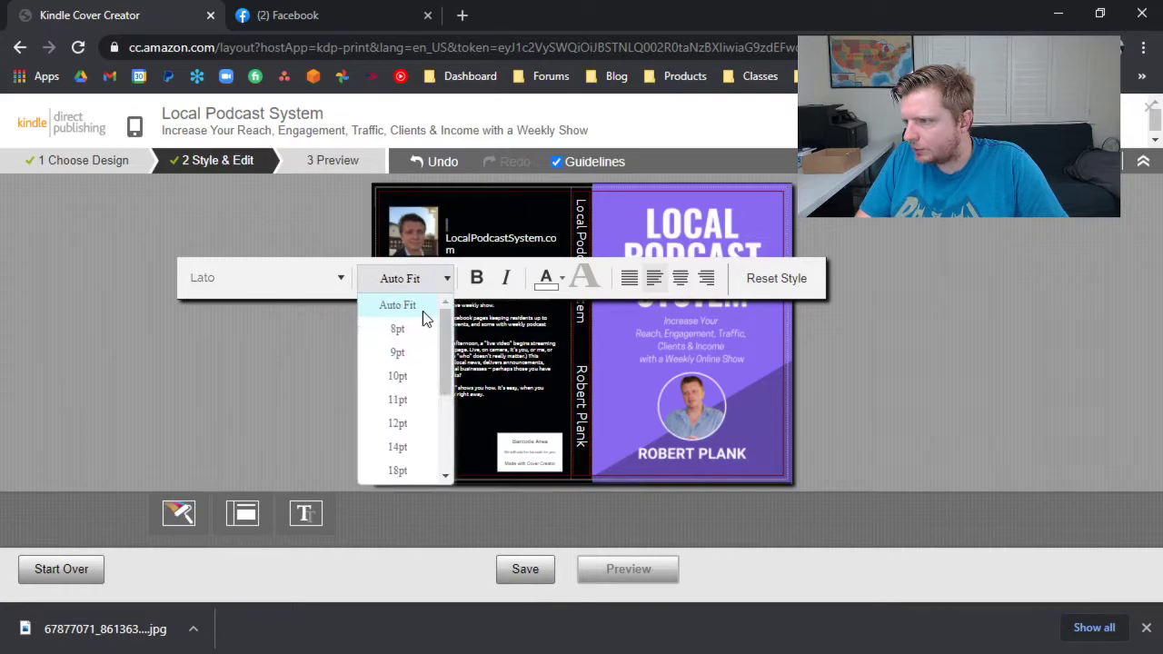
pyautogui.click(408, 431)
pyautogui.click(403, 278)
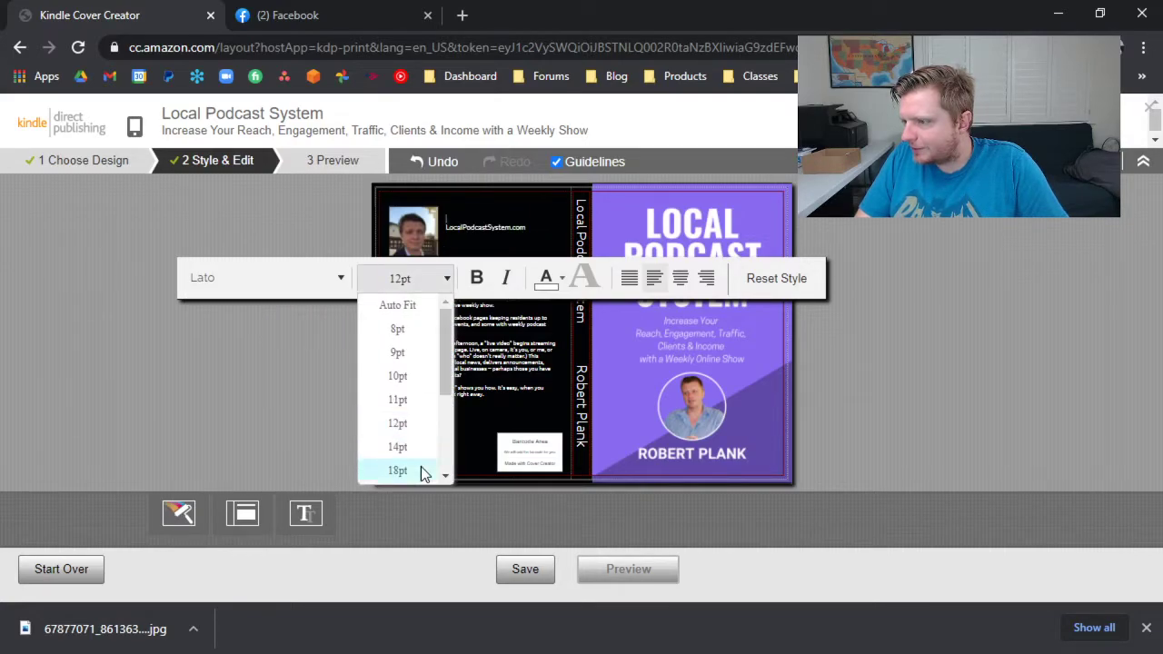
pyautogui.click(423, 469)
pyautogui.click(420, 278)
pyautogui.click(408, 447)
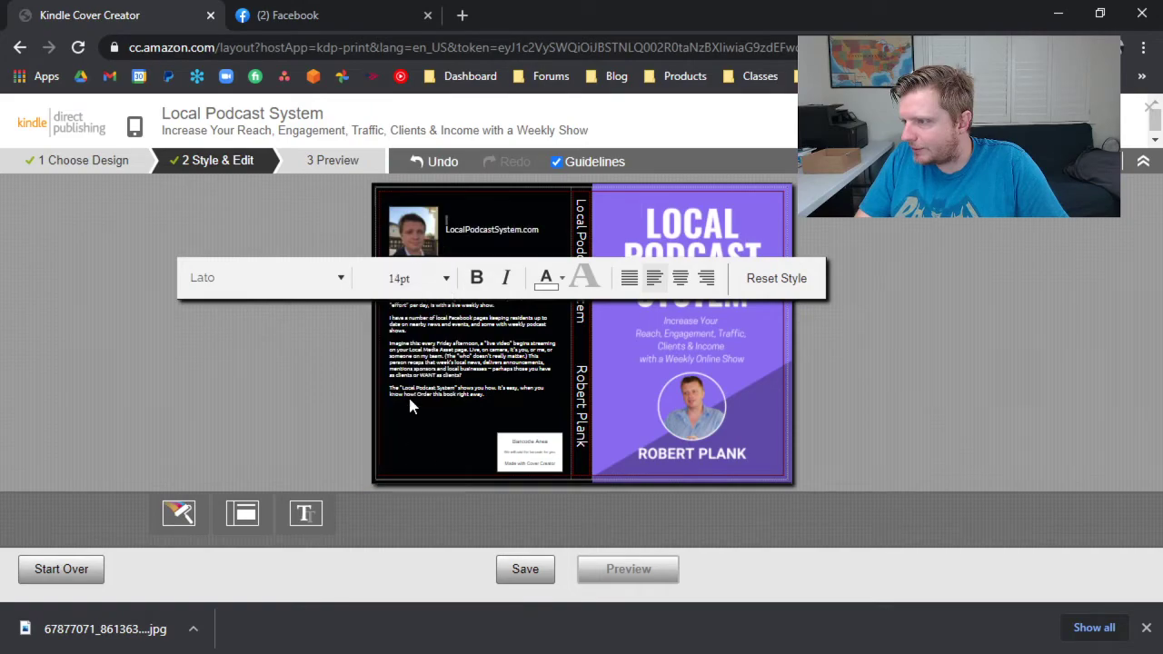
pyautogui.click(419, 282)
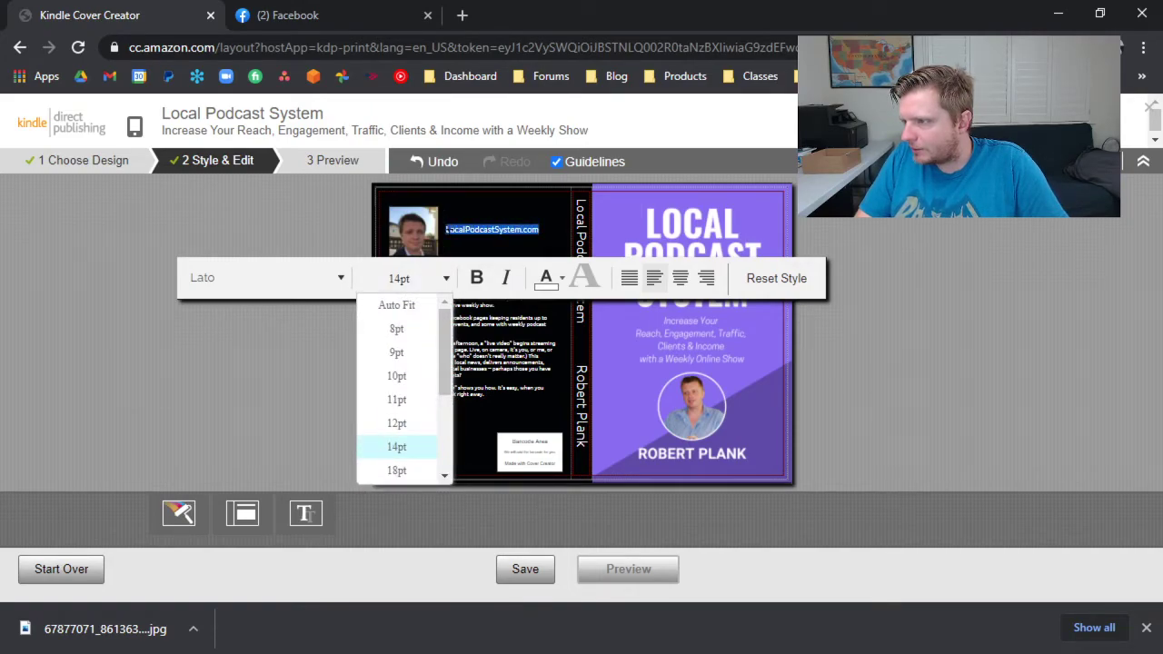
pyautogui.click(475, 277)
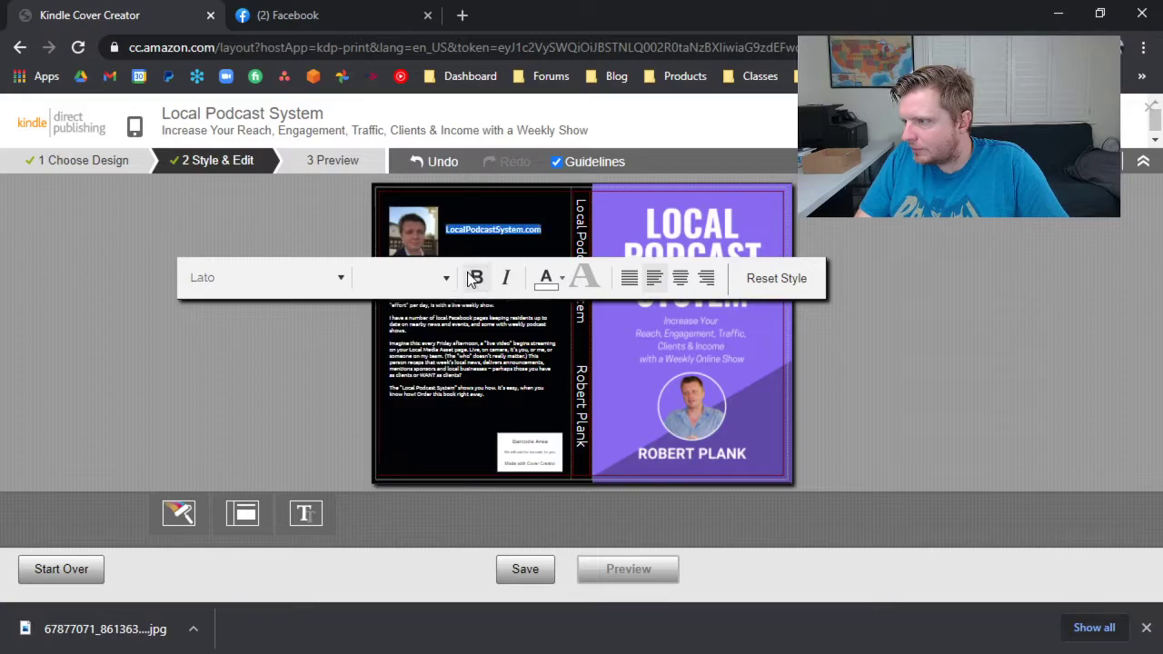
# Set the back cover description's font to Lato and try a larger fixed font size in place of Auto Fit.
pyautogui.click(488, 374)
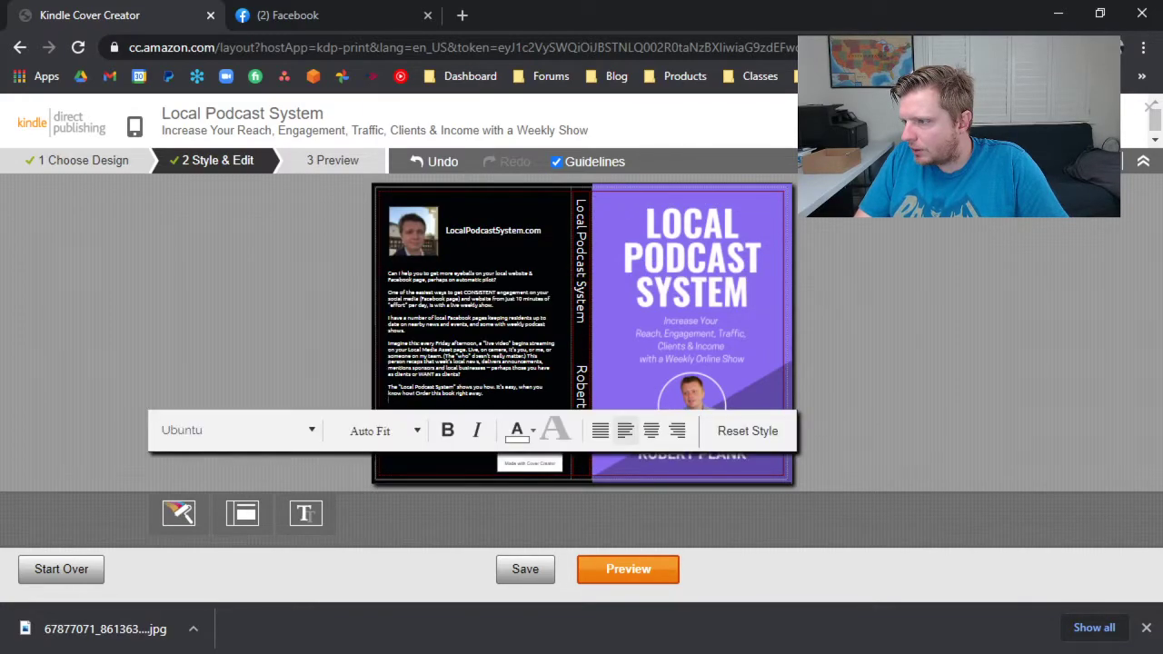
pyautogui.click(293, 431)
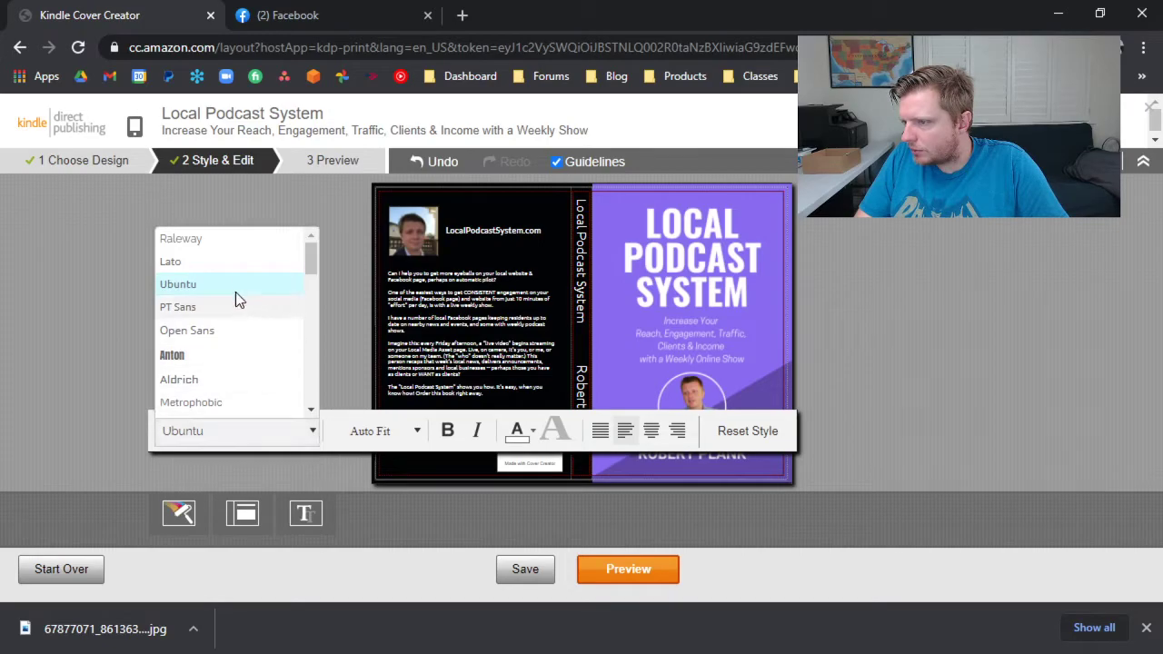
pyautogui.click(235, 265)
pyautogui.click(400, 431)
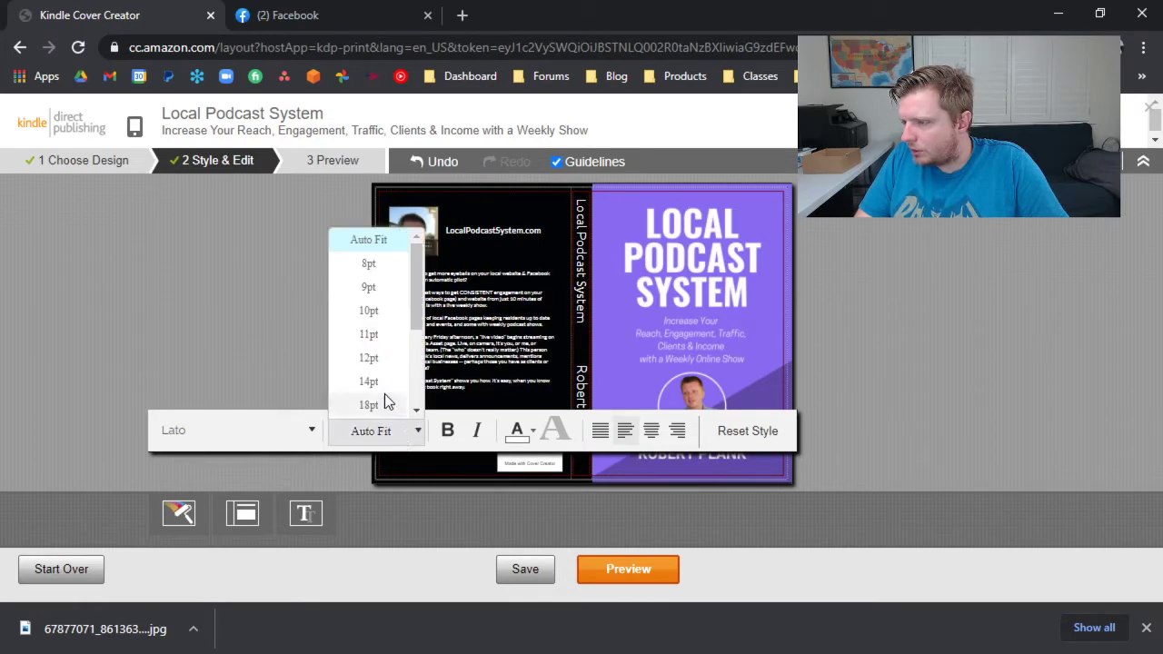
pyautogui.click(384, 403)
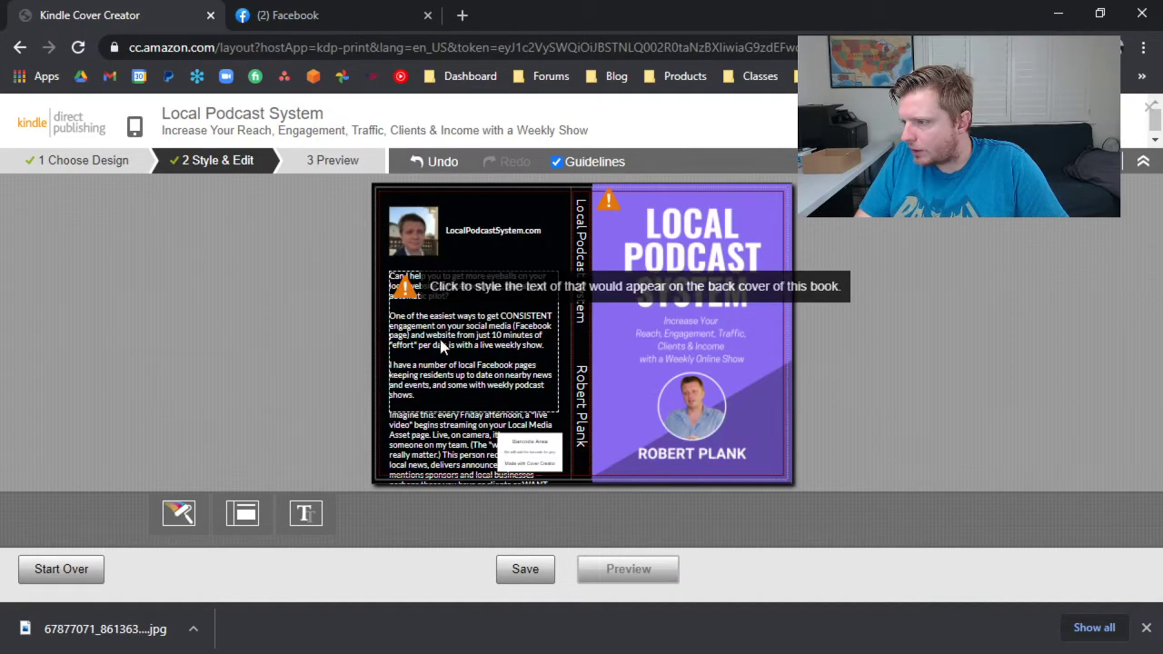
# Reduce the back cover description's font size to 12pt and further down to 10pt.
pyautogui.click(411, 282)
pyautogui.click(382, 432)
pyautogui.click(378, 355)
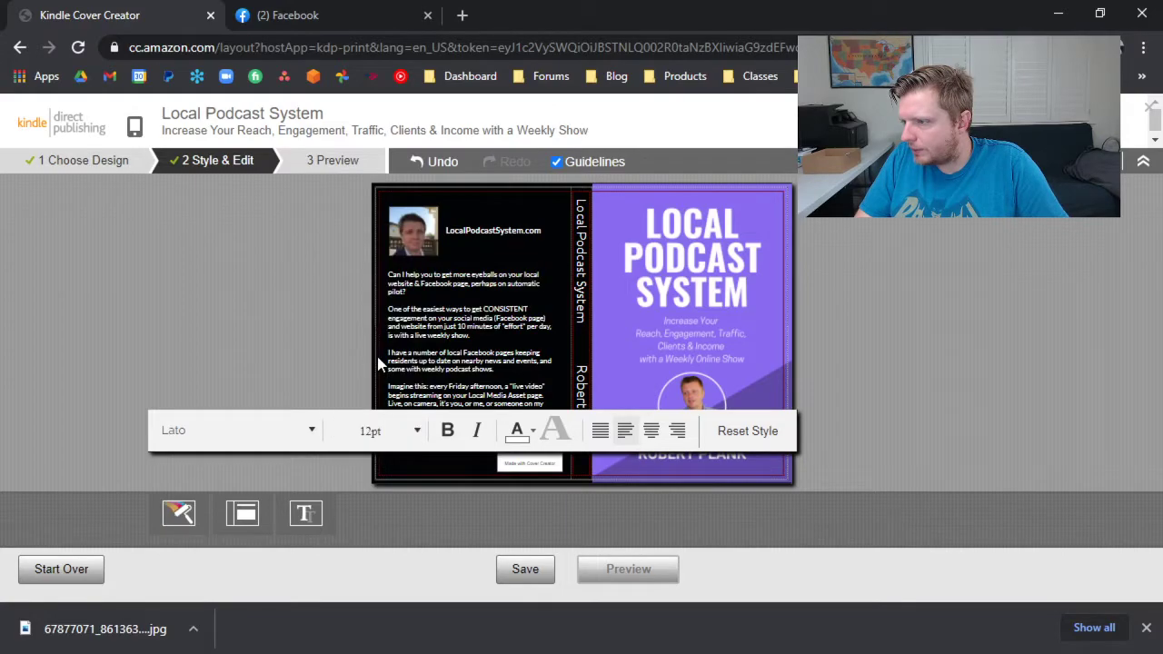
pyautogui.click(364, 353)
pyautogui.click(435, 358)
pyautogui.click(379, 431)
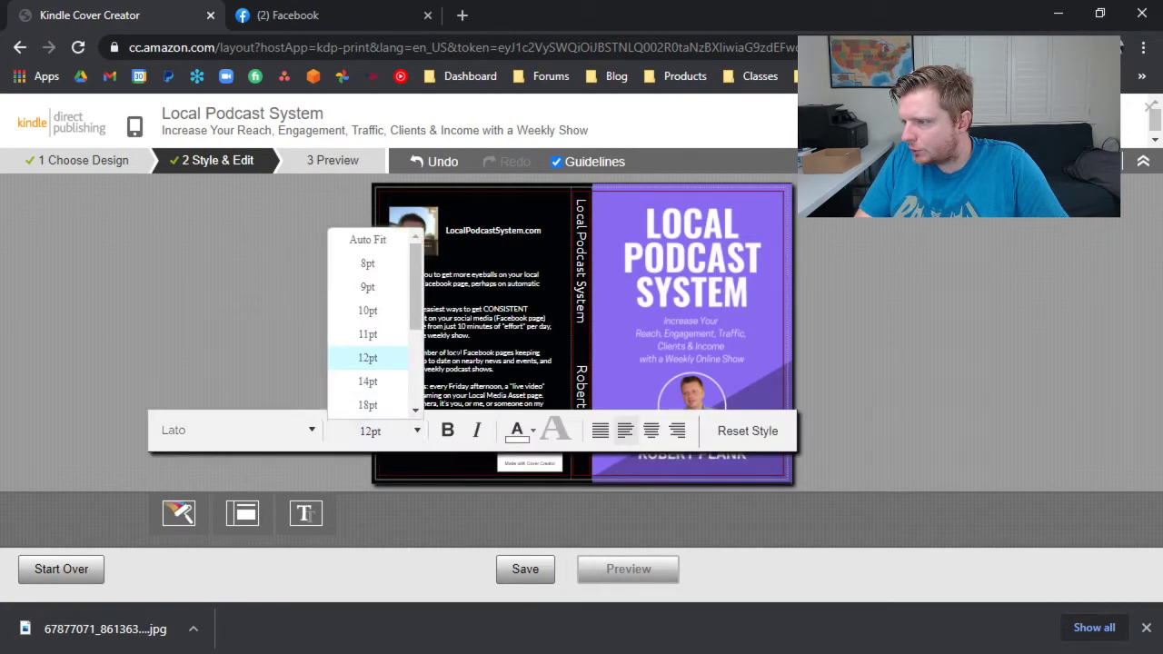
pyautogui.click(372, 333)
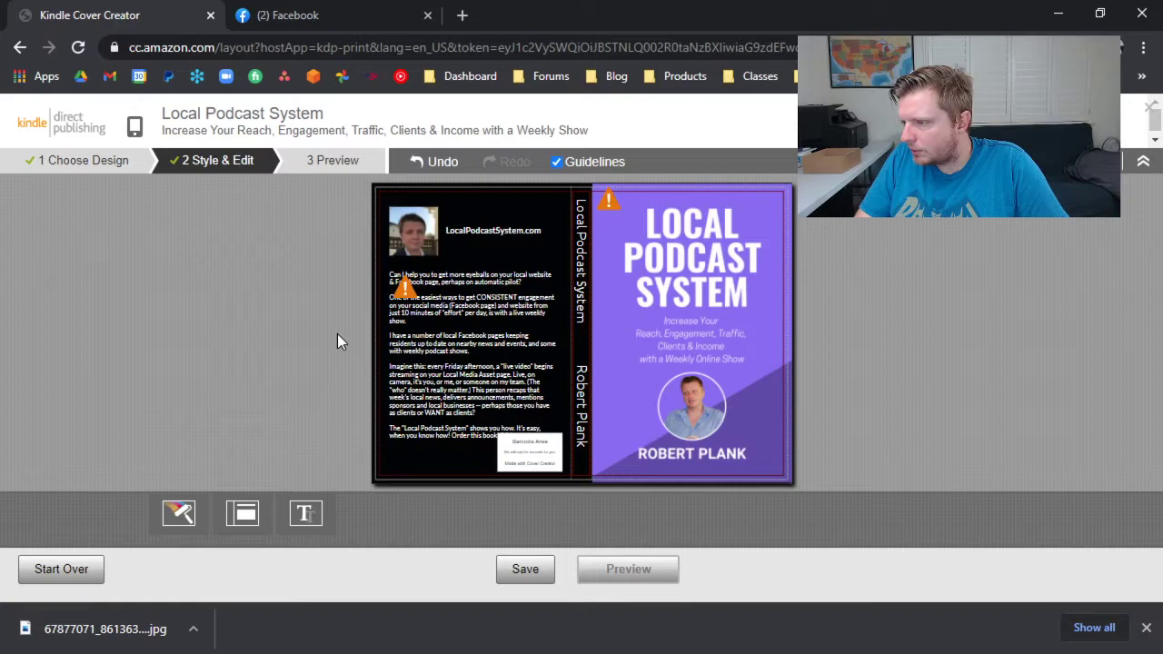
pyautogui.click(389, 428)
pyautogui.click(381, 309)
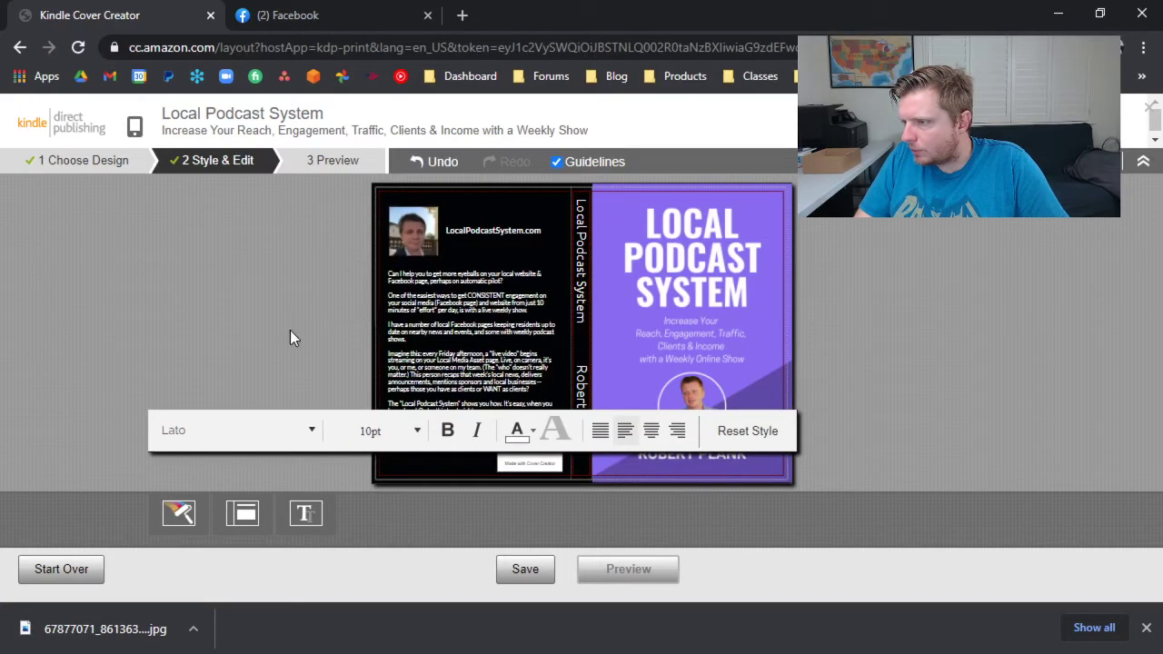
pyautogui.click(290, 330)
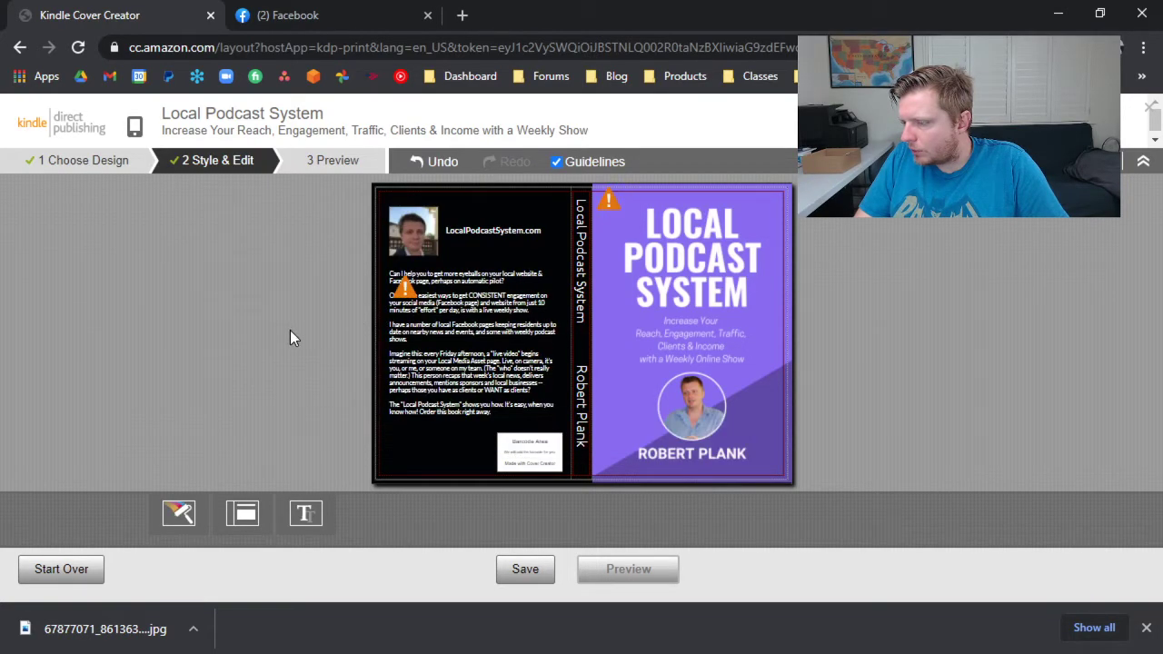
# Format the book title on the spine in Lato and make it bold.
pyautogui.click(587, 294)
pyautogui.click(427, 353)
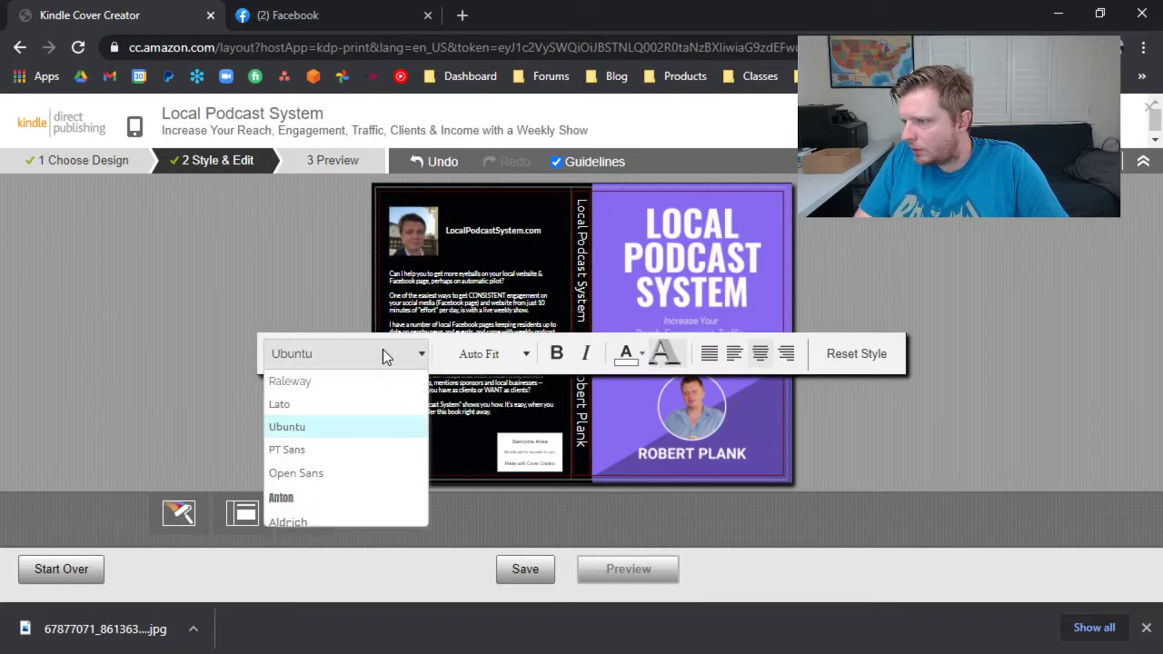
pyautogui.click(328, 404)
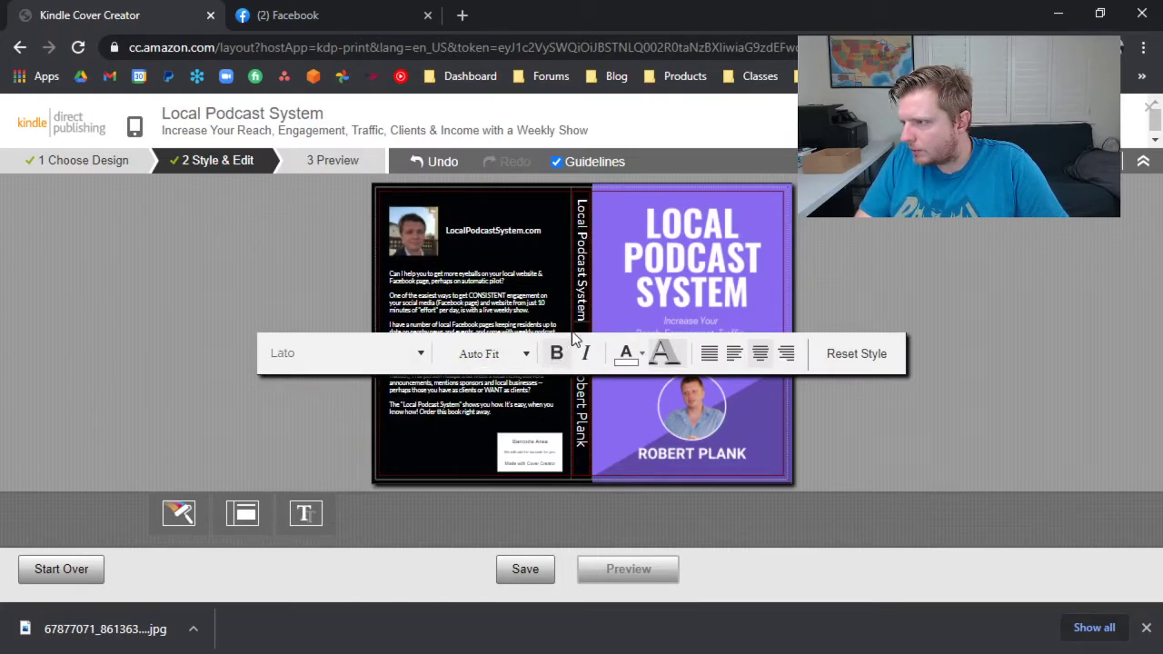
pyautogui.moveTo(581, 321); pyautogui.dragTo(582, 222)
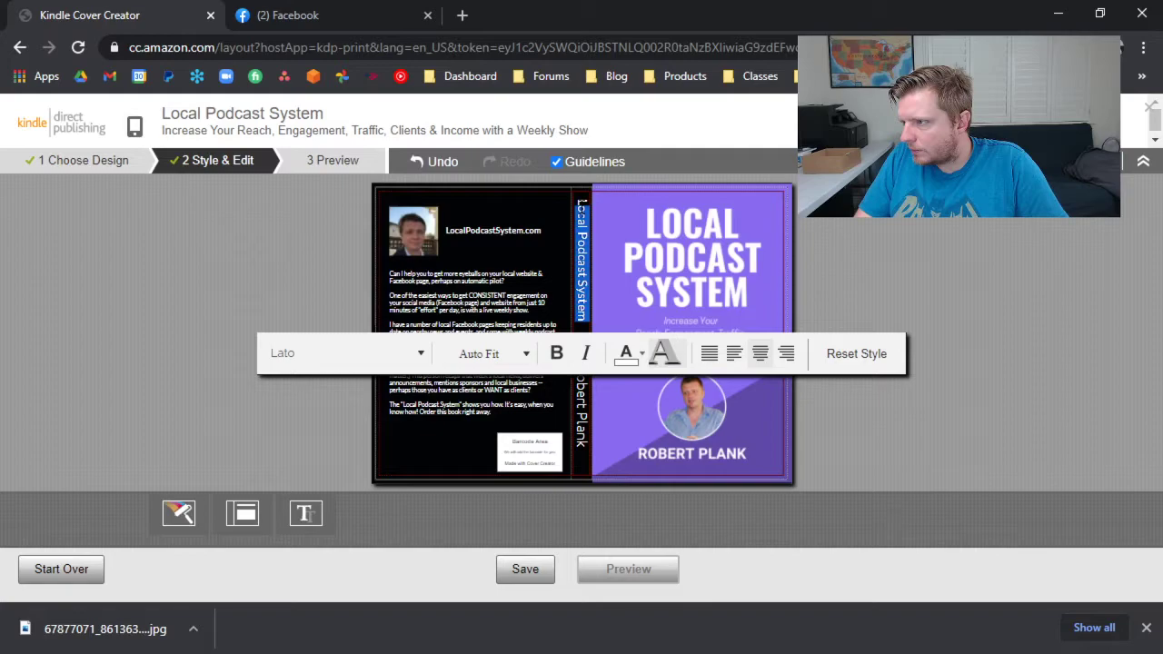
# Format the author name on the spine in Lato and make it bold.
pyautogui.click(578, 403)
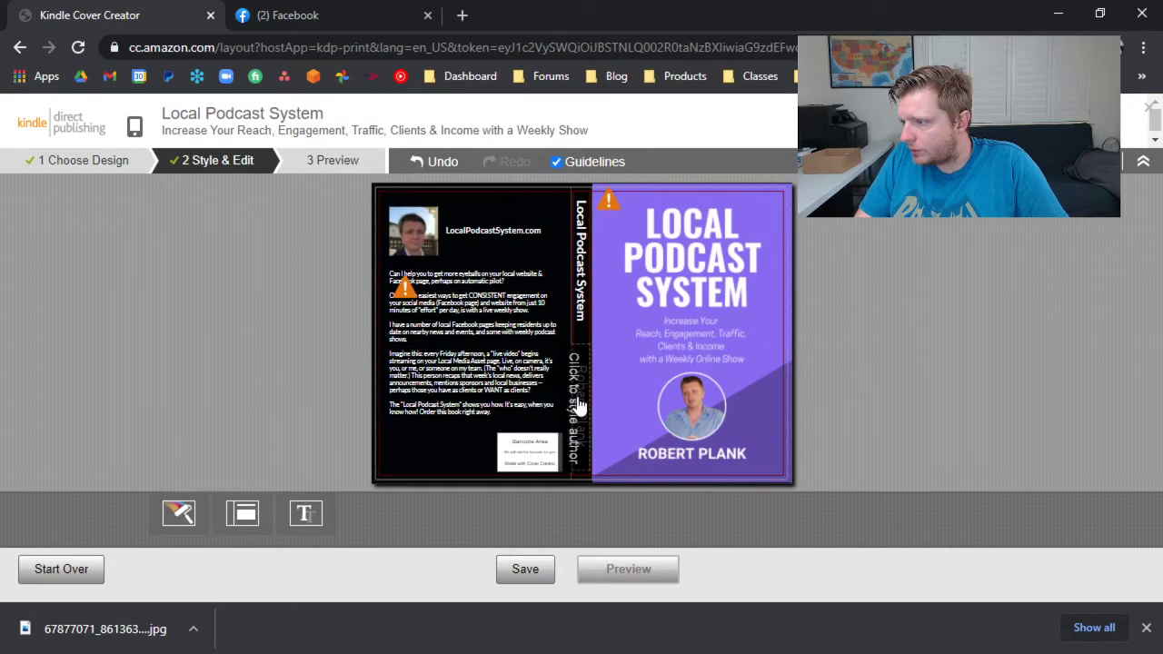
pyautogui.click(408, 501)
pyautogui.click(357, 330)
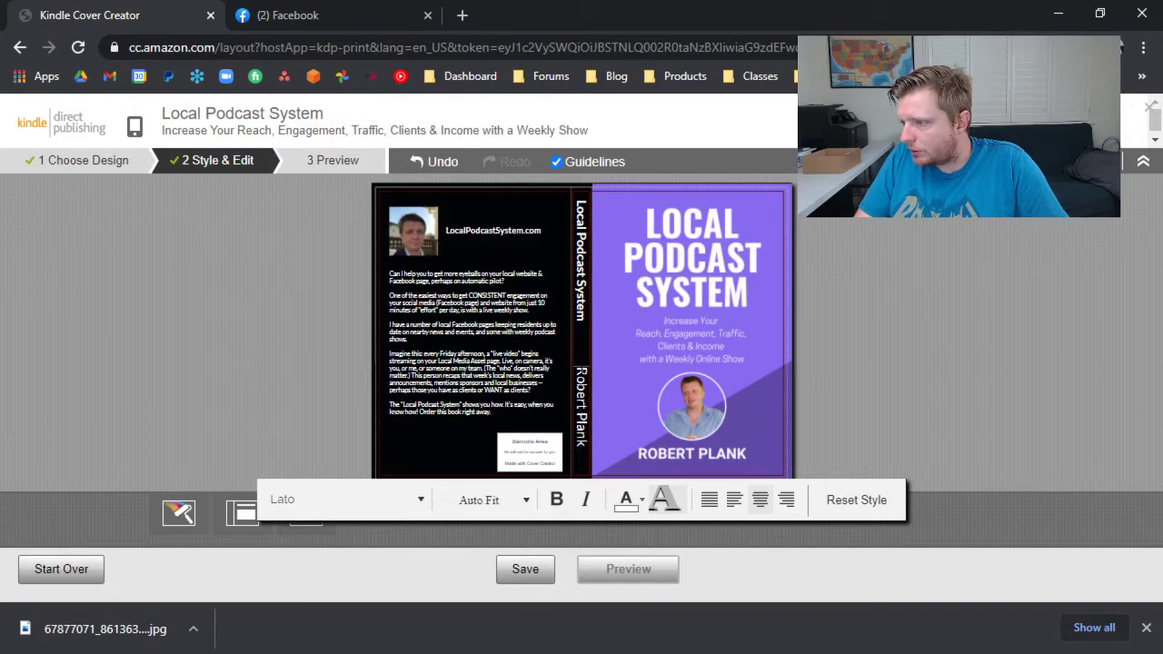
pyautogui.moveTo(581, 367); pyautogui.dragTo(582, 446)
pyautogui.click(558, 499)
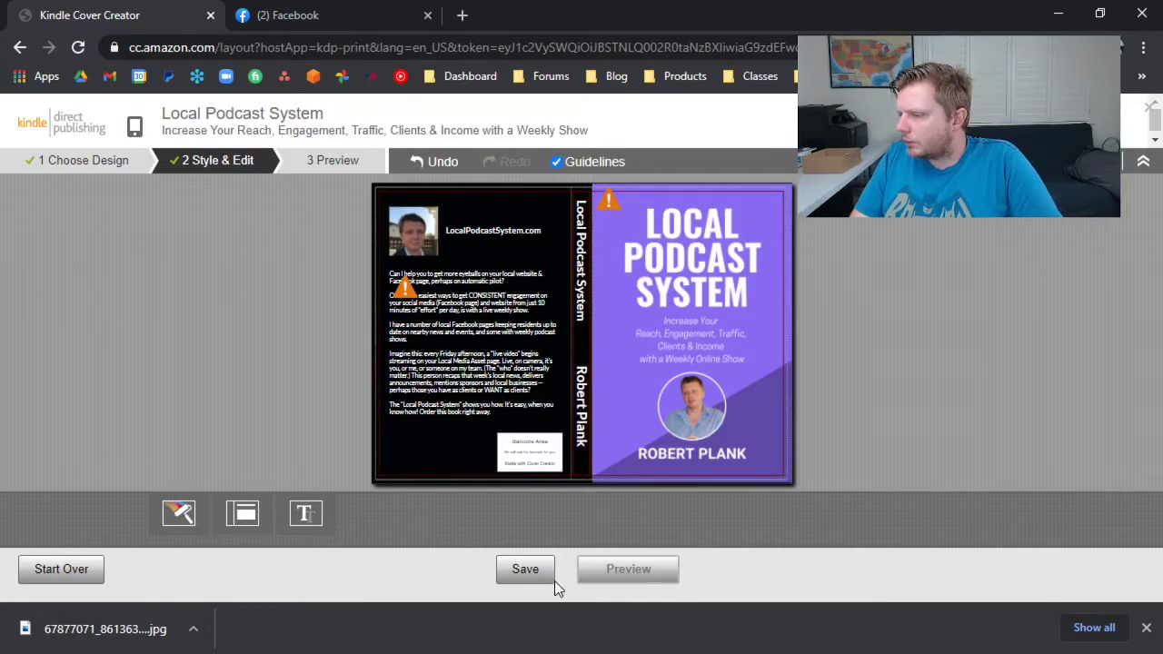
# Try to save and preview the cover, and go back to fix the oversized text.
pyautogui.click(531, 581)
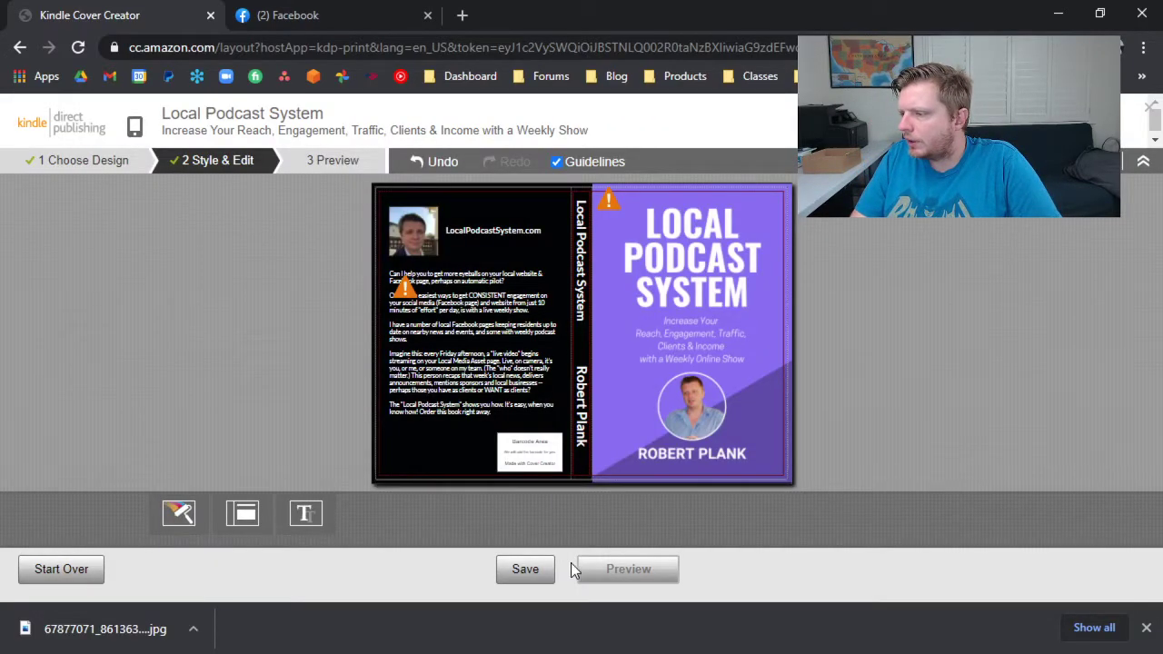
pyautogui.click(596, 570)
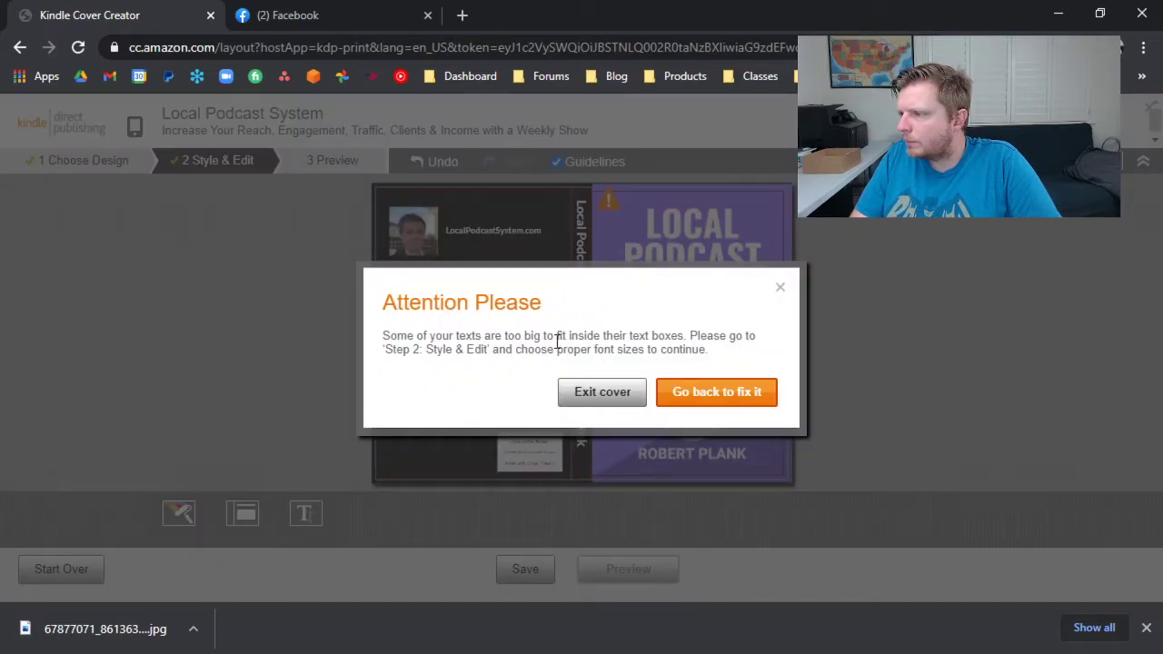
pyautogui.click(717, 392)
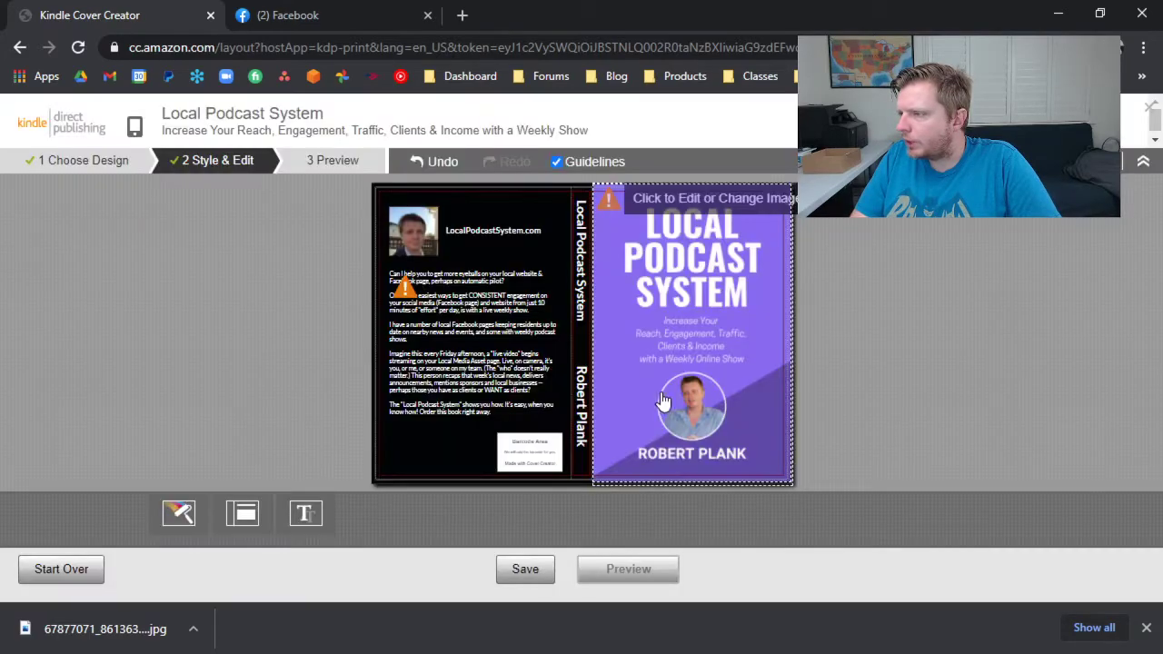
# Choose a smaller font size for the back cover description so it fits inside its text box.
pyautogui.click(481, 341)
pyautogui.click(358, 436)
pyautogui.click(358, 436)
# Save the corrected cover, open its preview and submit it to the paperback setup.
pyautogui.click(546, 570)
pyautogui.click(626, 570)
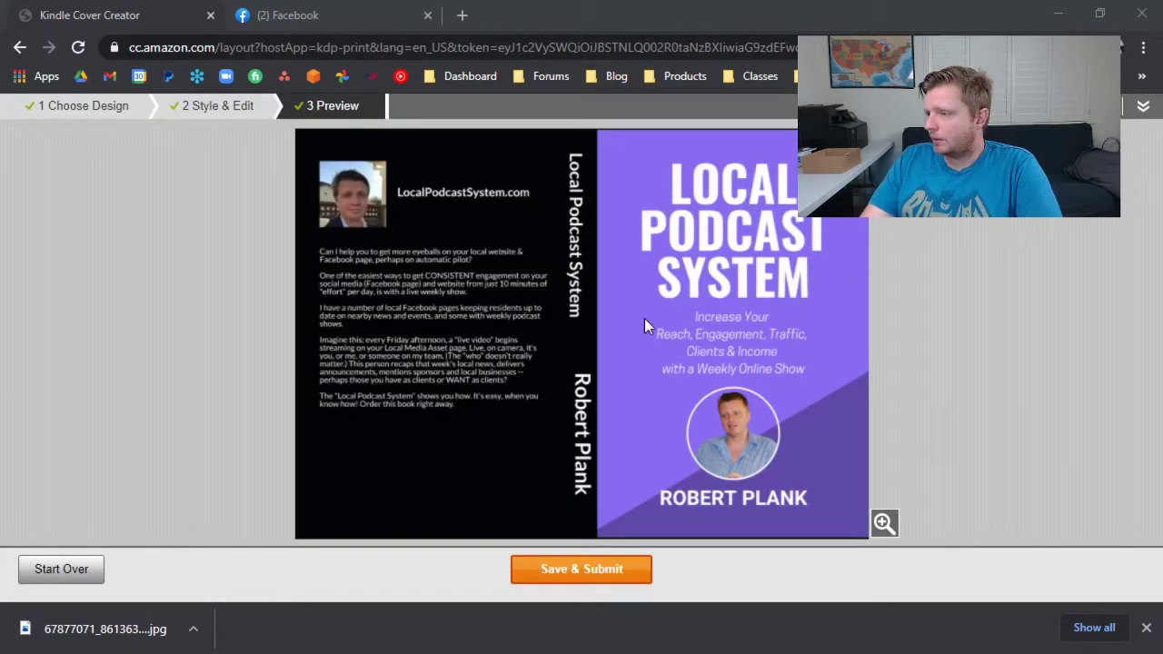
pyautogui.click(554, 569)
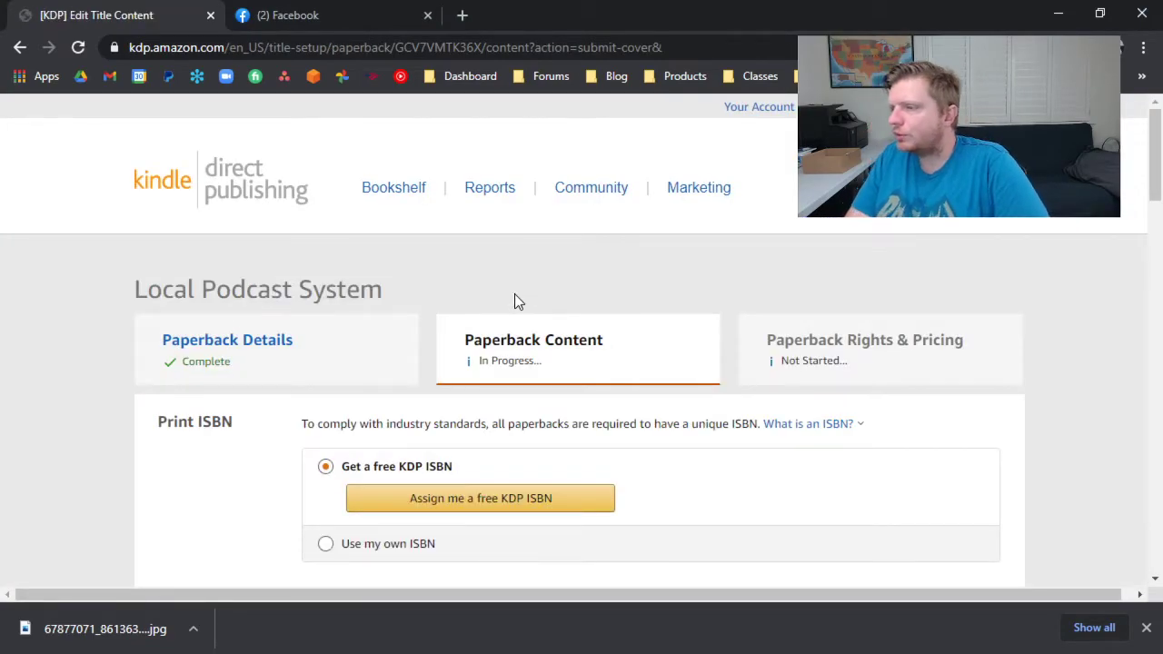
# Relaunch Cover Creator from the Book Cover section and preview the submitted cover with the downloads bar closed.
pyautogui.scroll(-4, 470, 446)
pyautogui.scroll(-4, 471, 445)
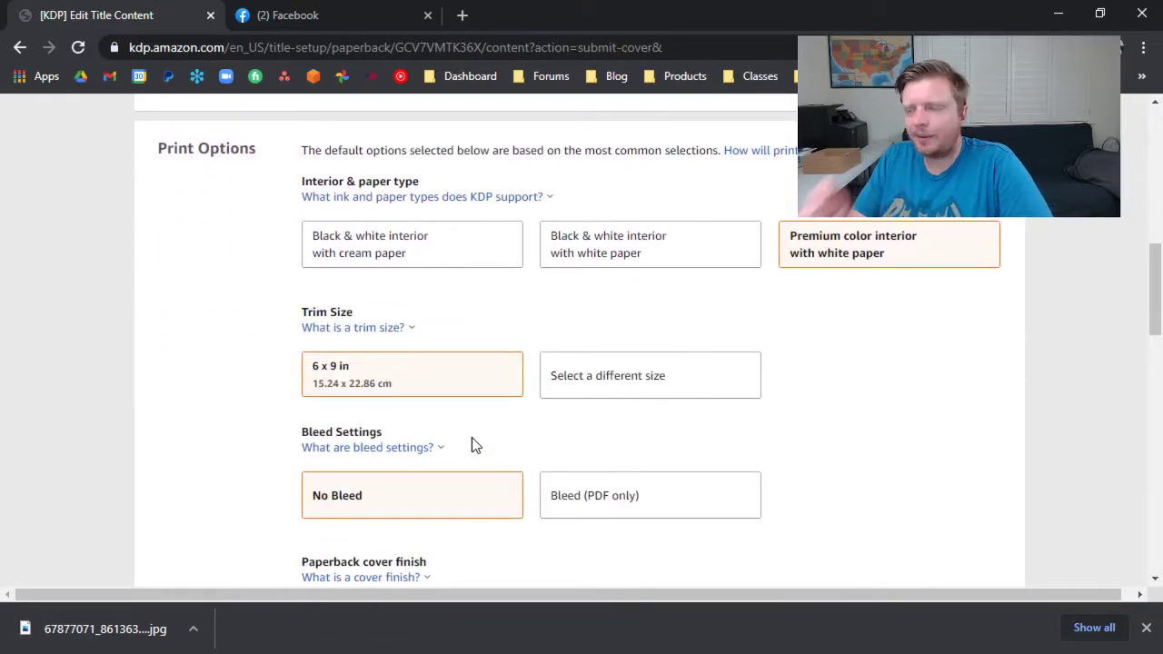
pyautogui.scroll(-10, 546, 418)
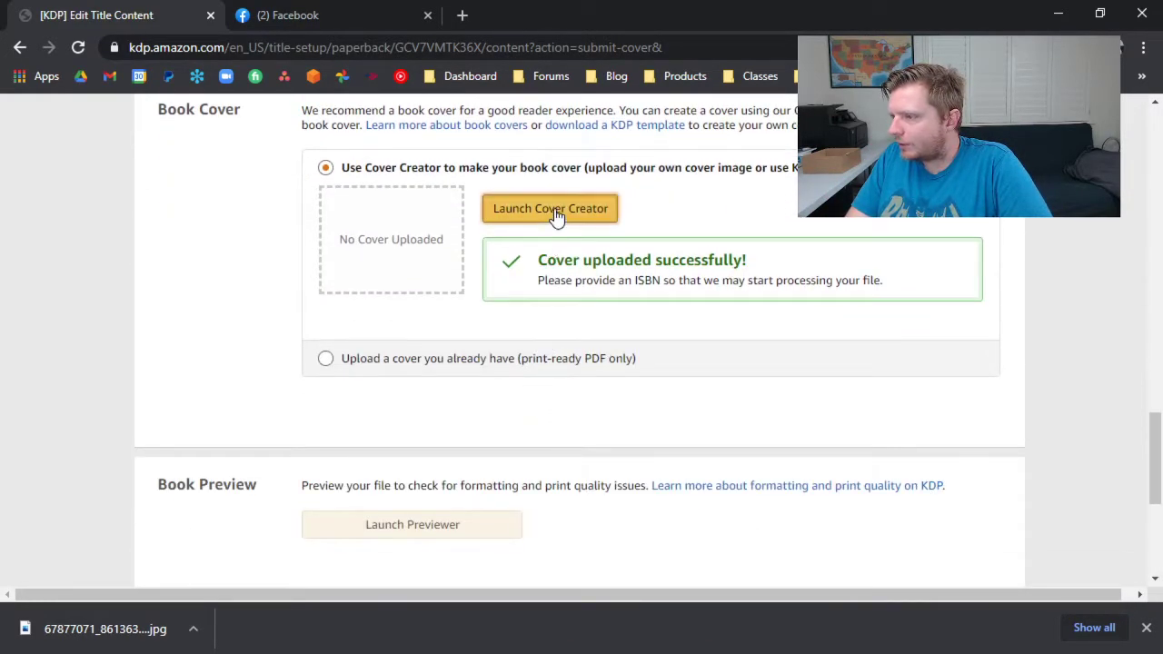
pyautogui.click(552, 214)
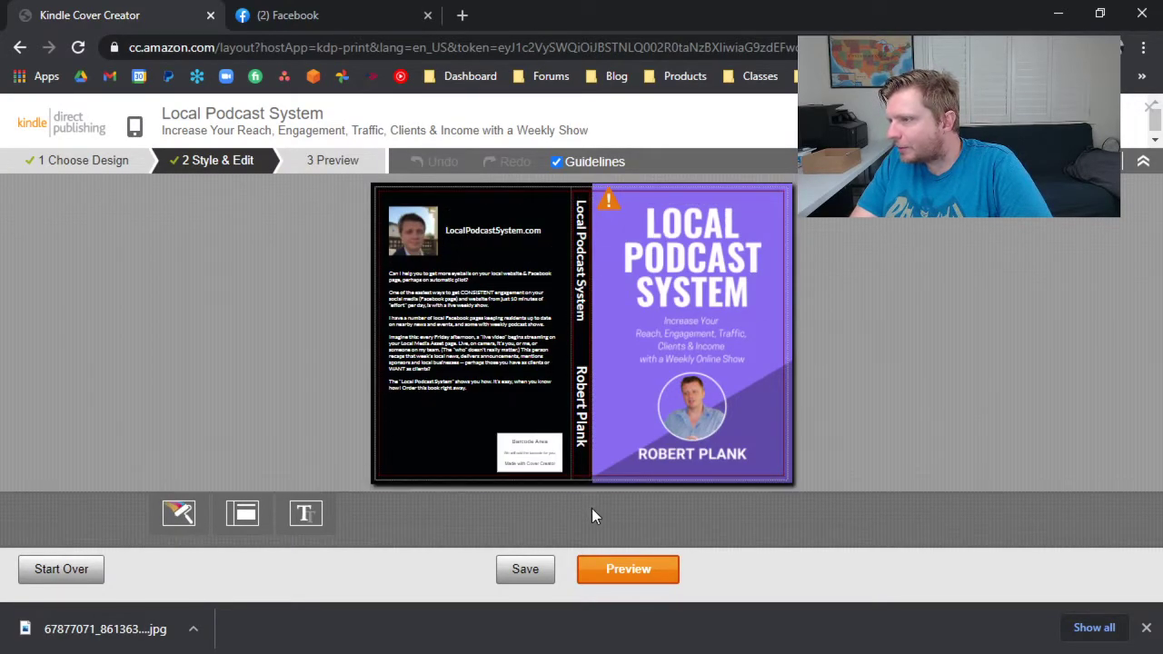
pyautogui.click(622, 565)
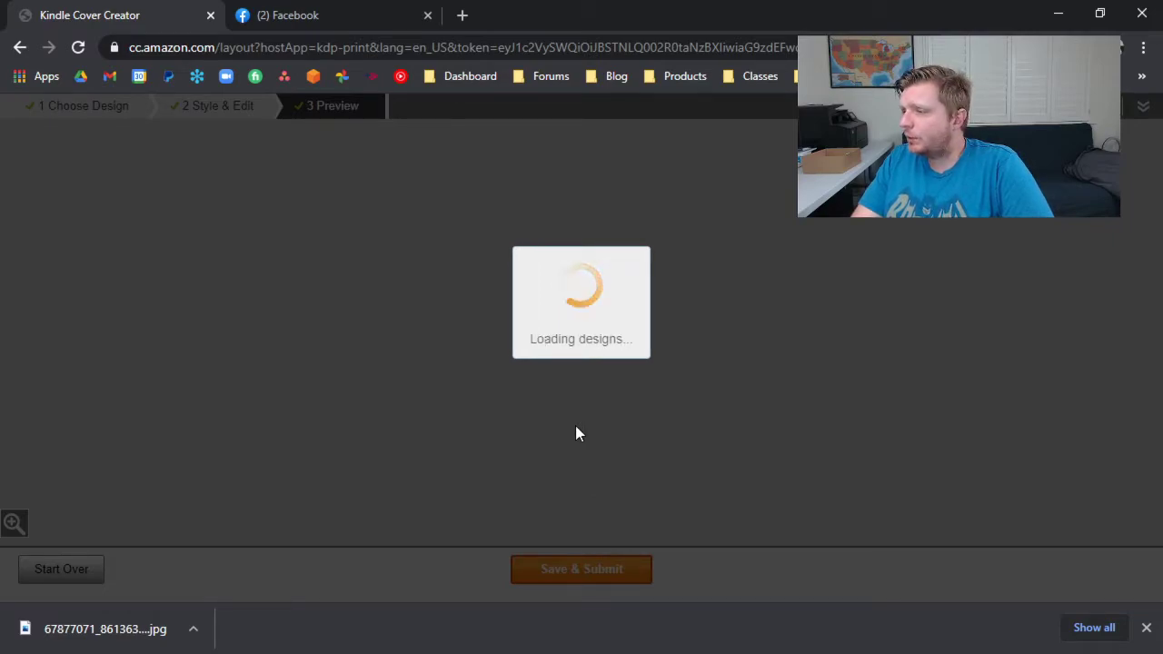
pyautogui.click(1147, 628)
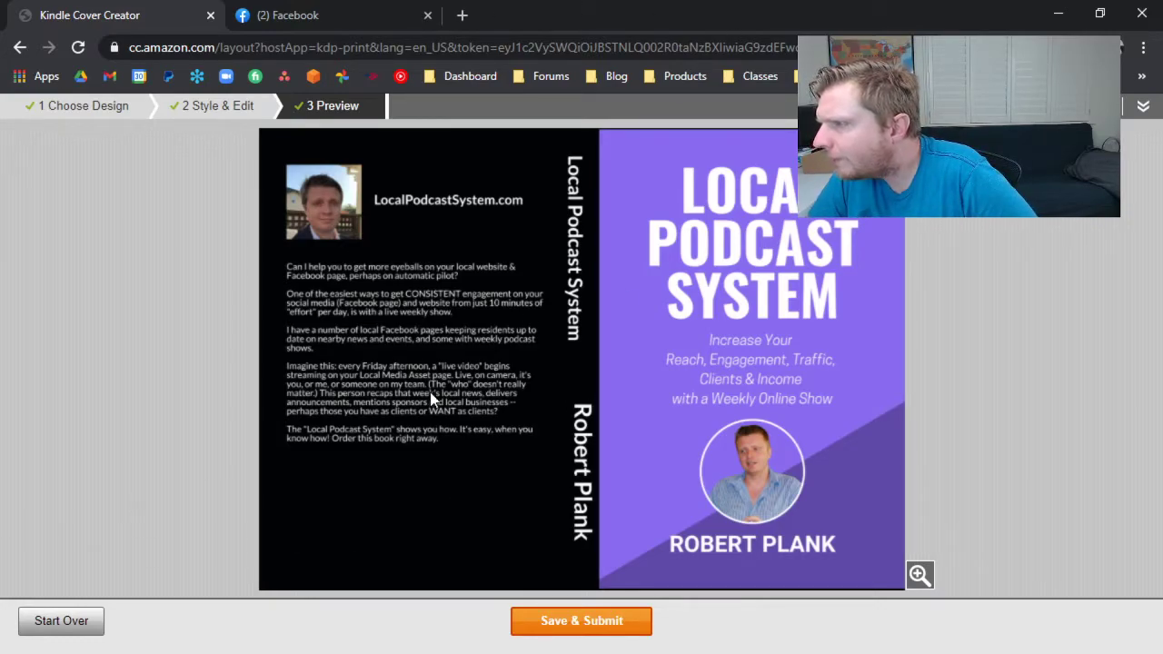
# Return to Style & Edit and set the spine title's font size to 18pt.
pyautogui.click(194, 107)
pyautogui.click(592, 248)
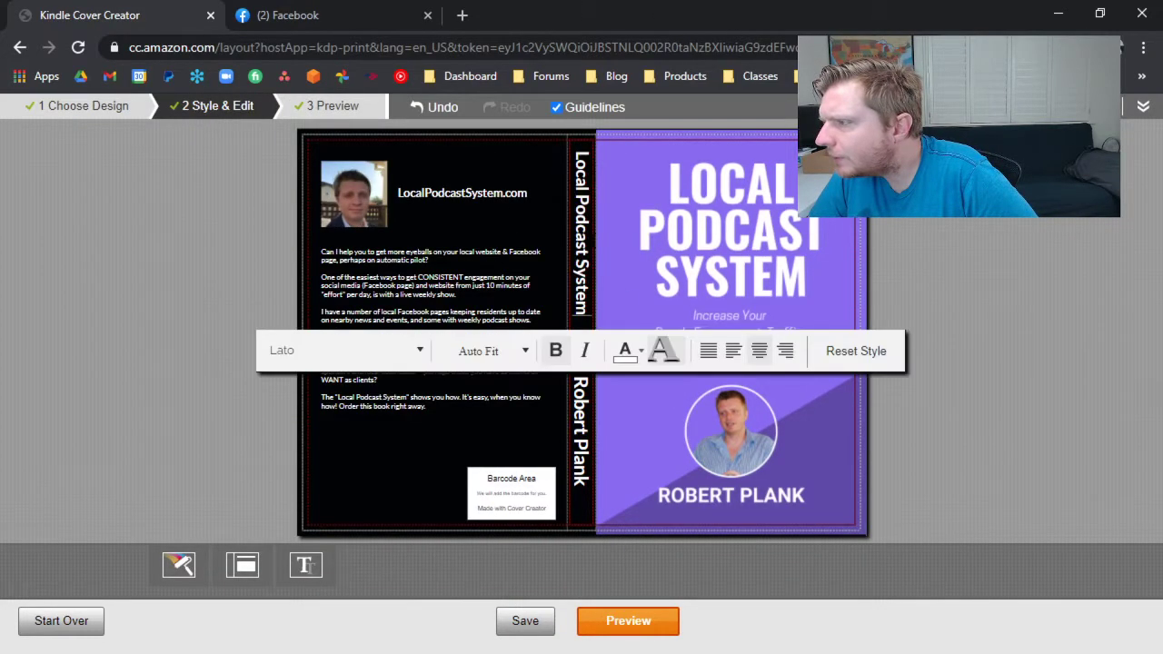
pyautogui.click(519, 350)
pyautogui.click(482, 543)
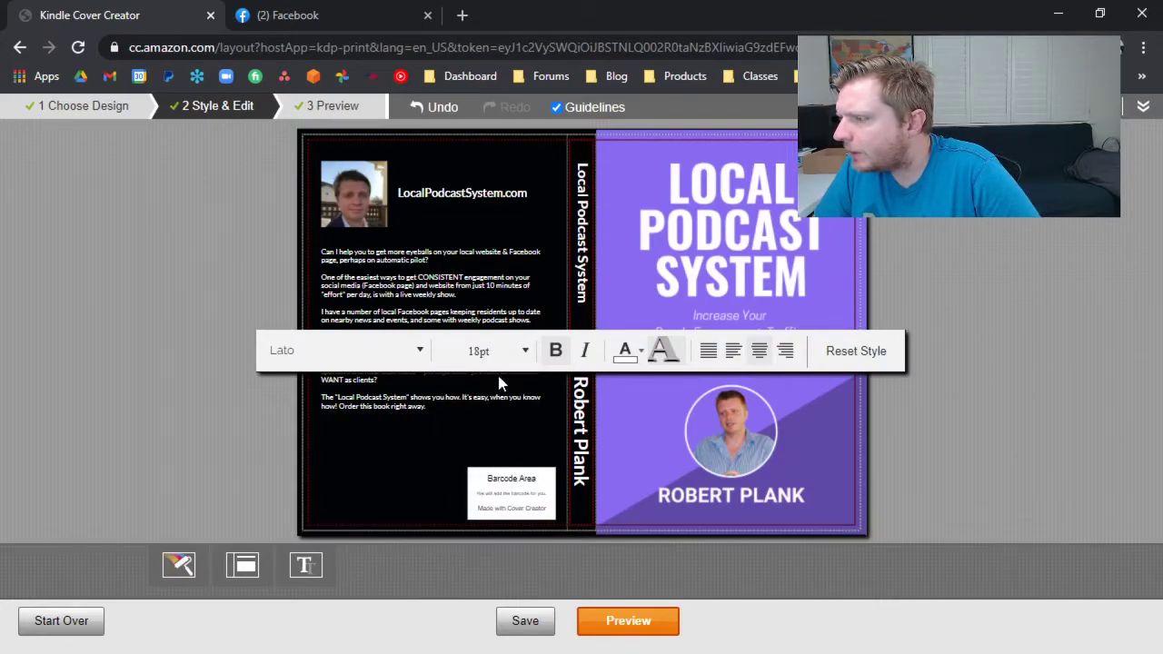
# Set the font size of the spine's author name to 18pt.
pyautogui.click(580, 401)
pyautogui.click(581, 416)
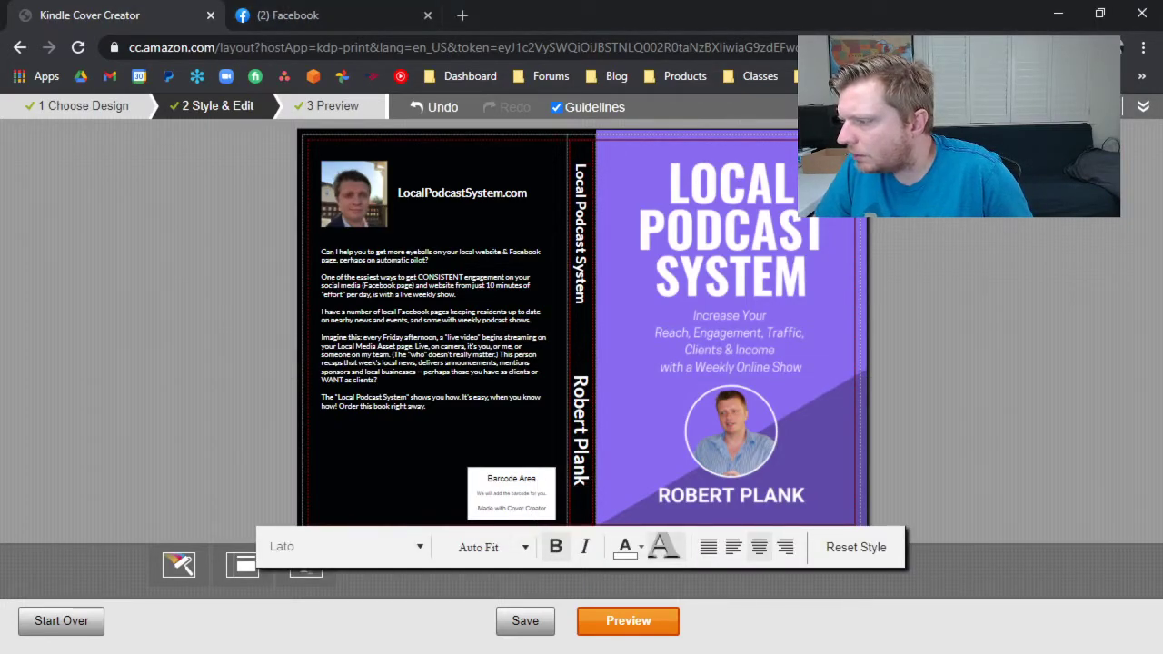
pyautogui.click(492, 547)
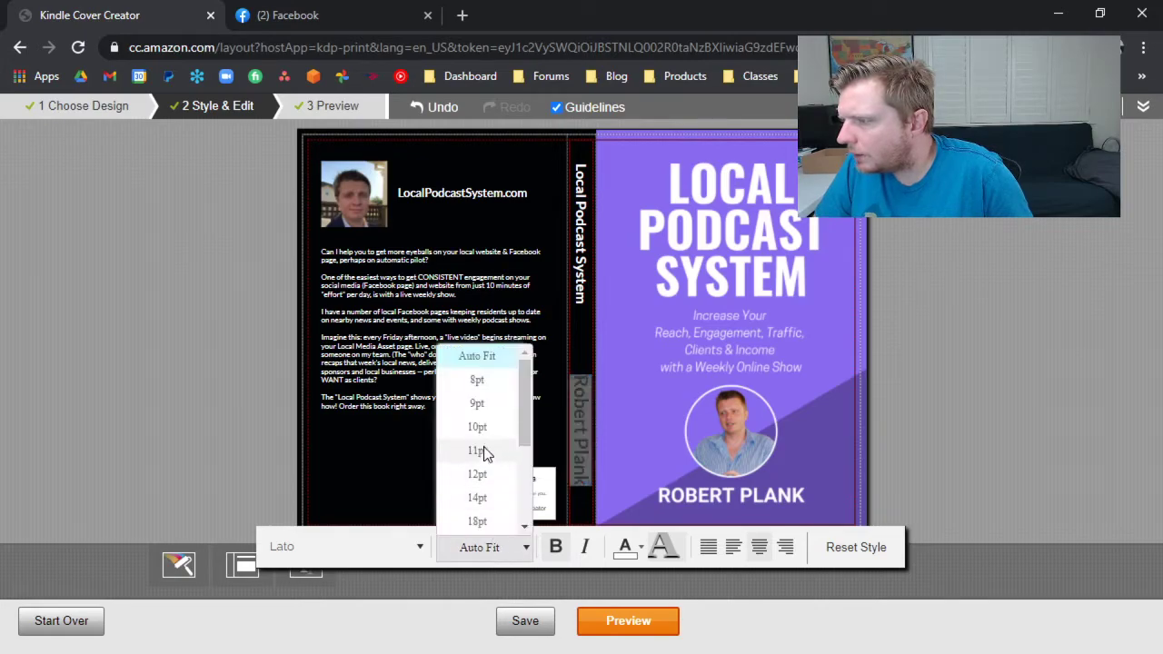
pyautogui.click(479, 521)
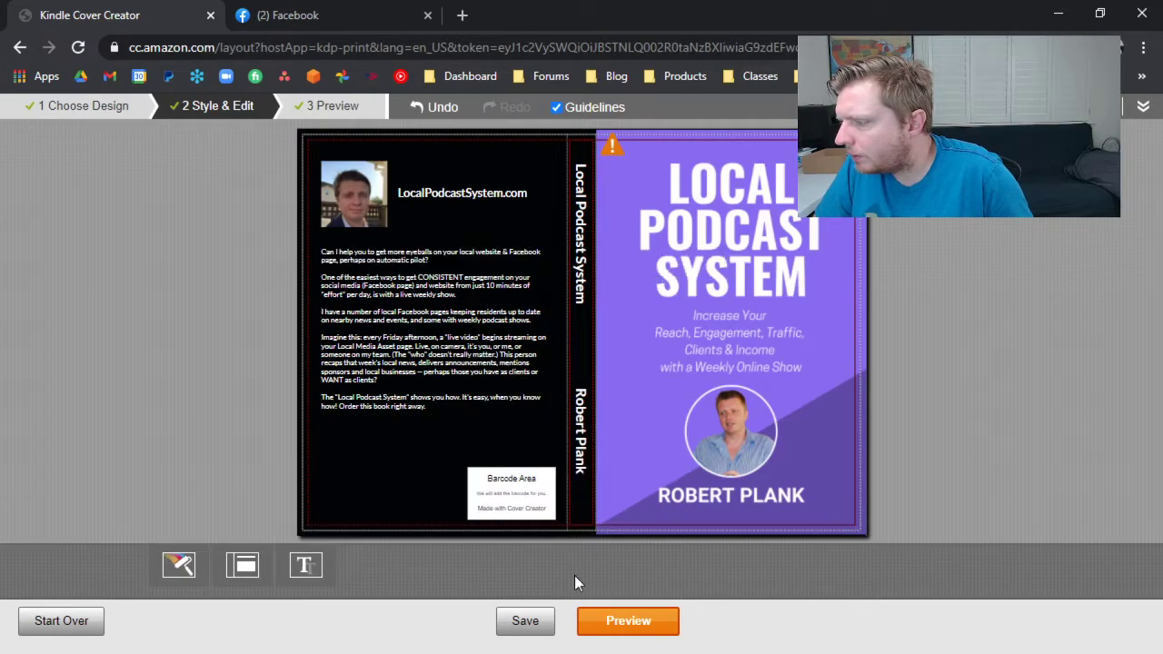
# Preview the restyled cover, save and submit it, and go to the paperback's Book Preview section.
pyautogui.click(610, 621)
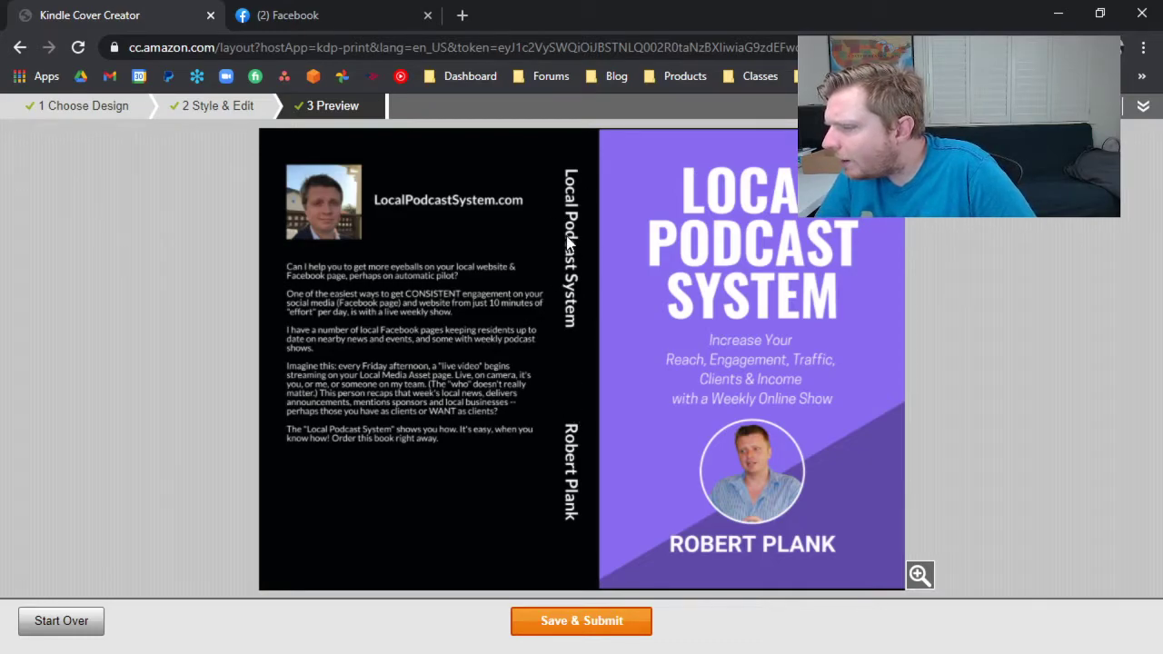
pyautogui.click(598, 622)
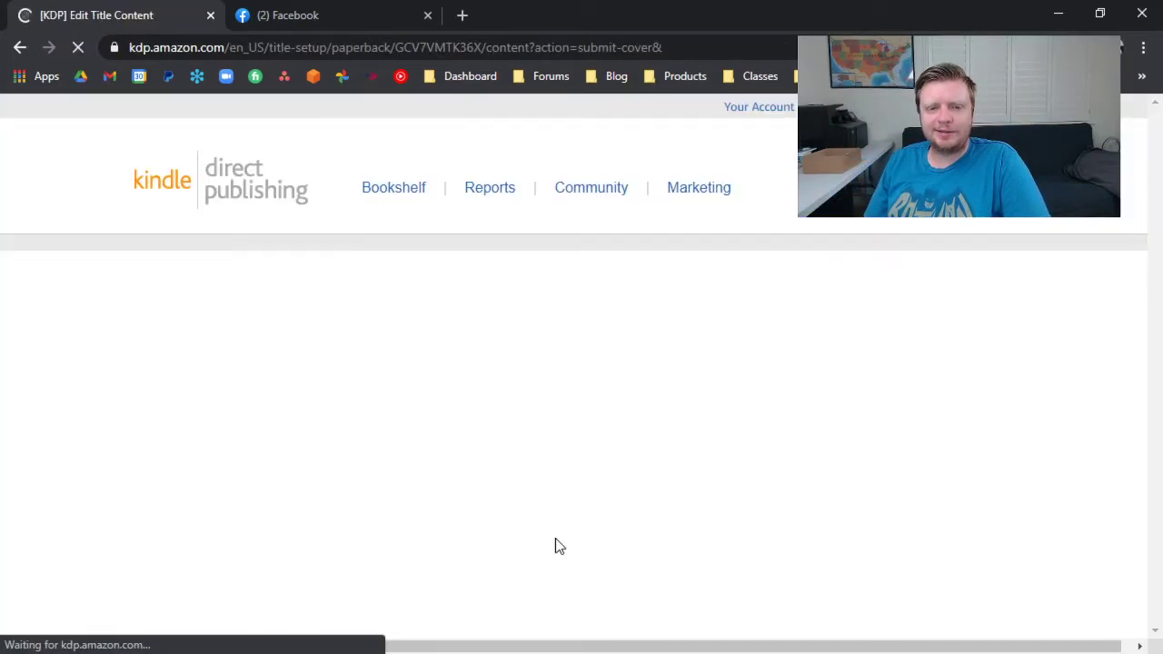
pyautogui.scroll(-7, 536, 549)
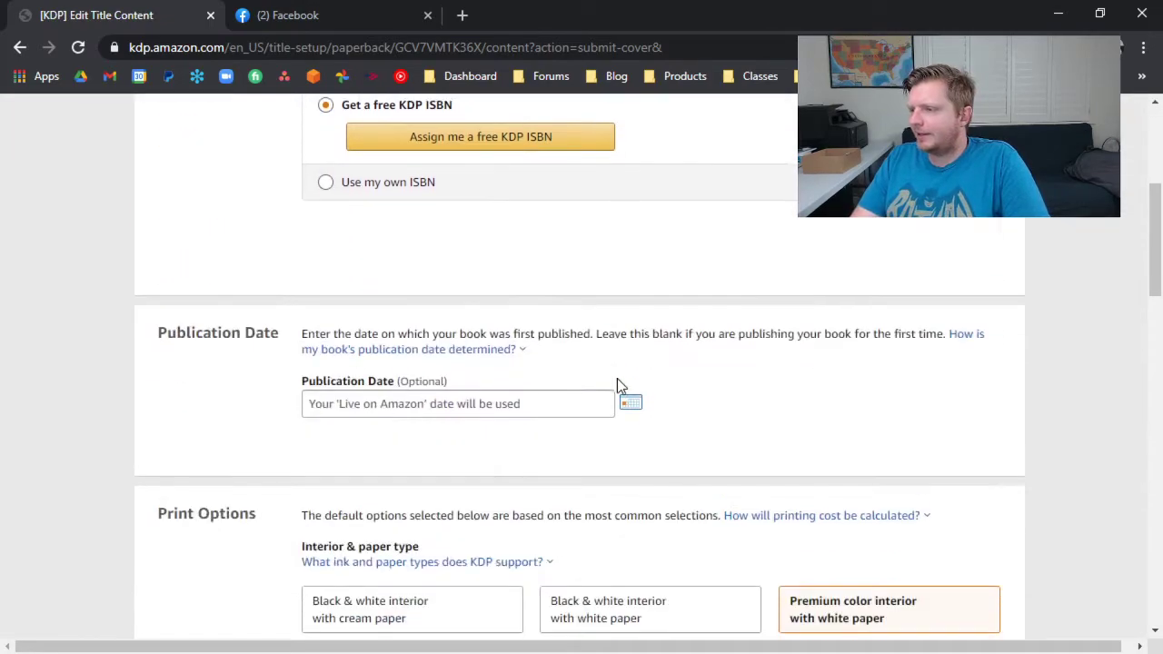
pyautogui.scroll(-9, 576, 382)
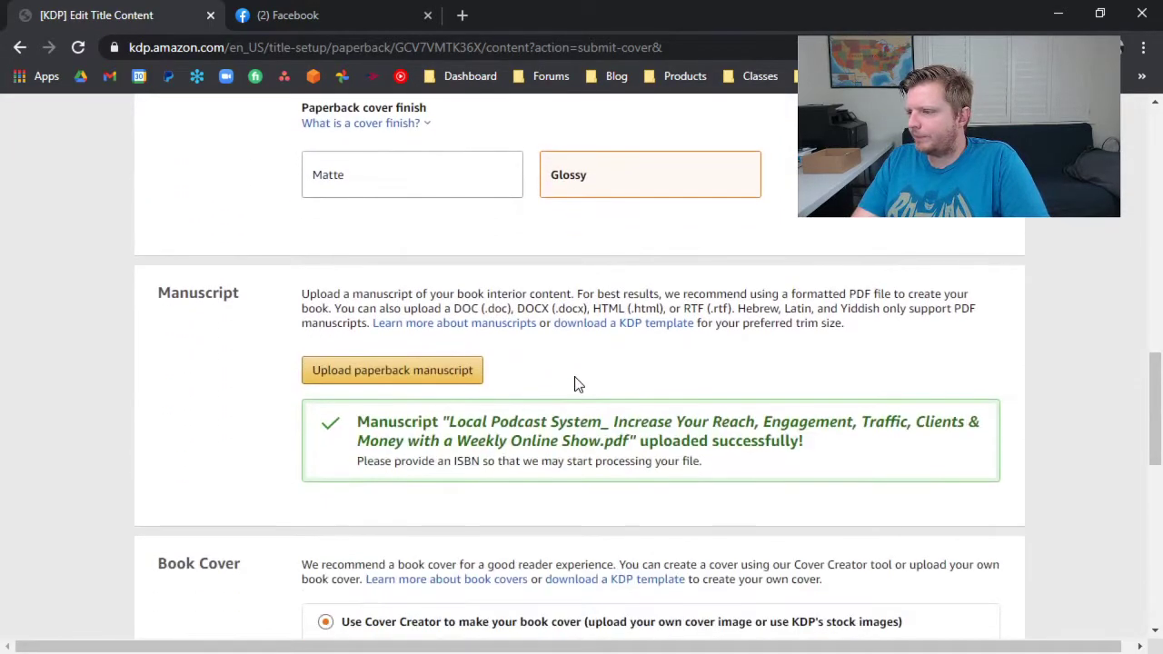
pyautogui.scroll(-4, 525, 404)
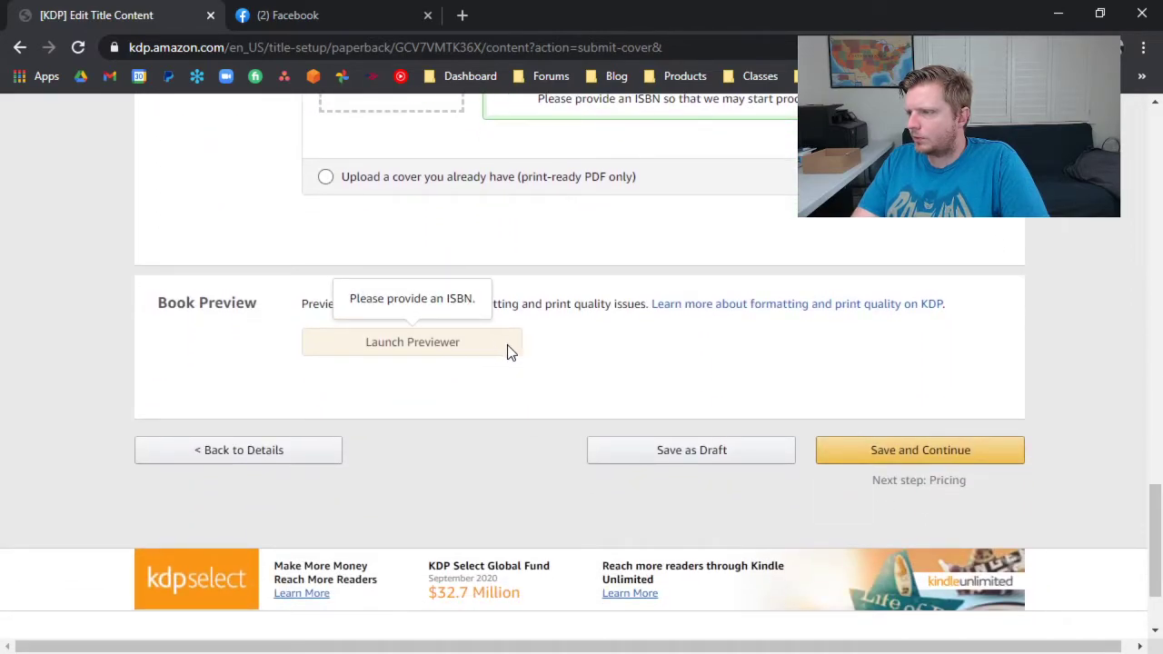
# Assign a free KDP ISBN to the paperback in the Print ISBN section and confirm the assignment.
pyautogui.scroll(12, 500, 355)
pyautogui.scroll(5, 506, 349)
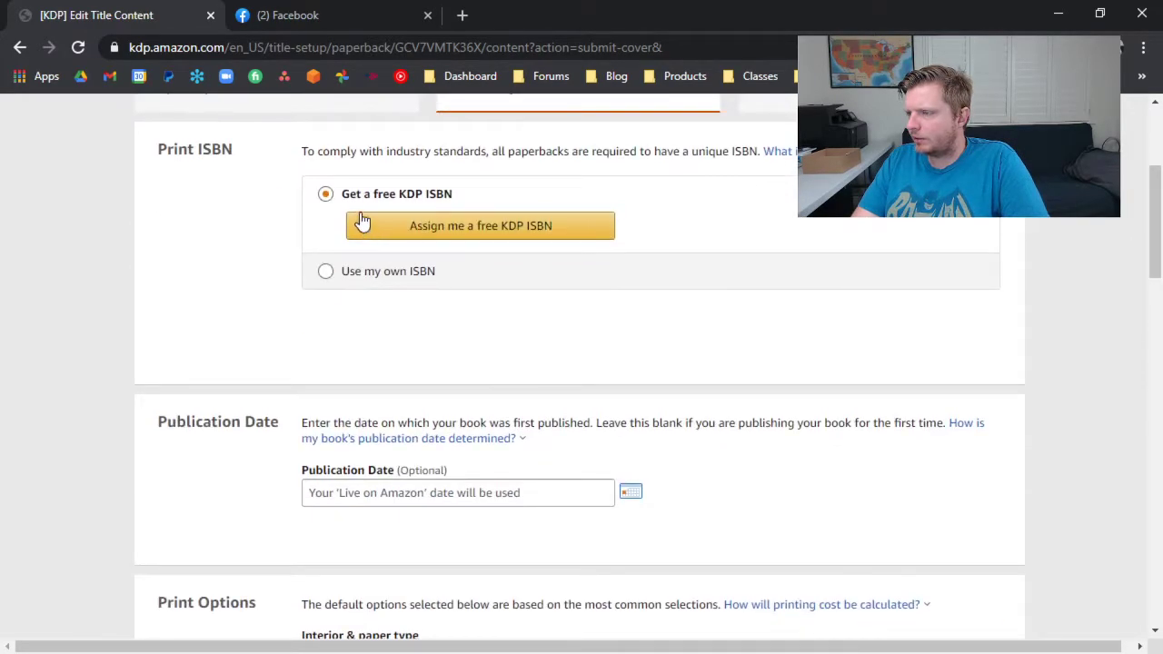
pyautogui.click(567, 227)
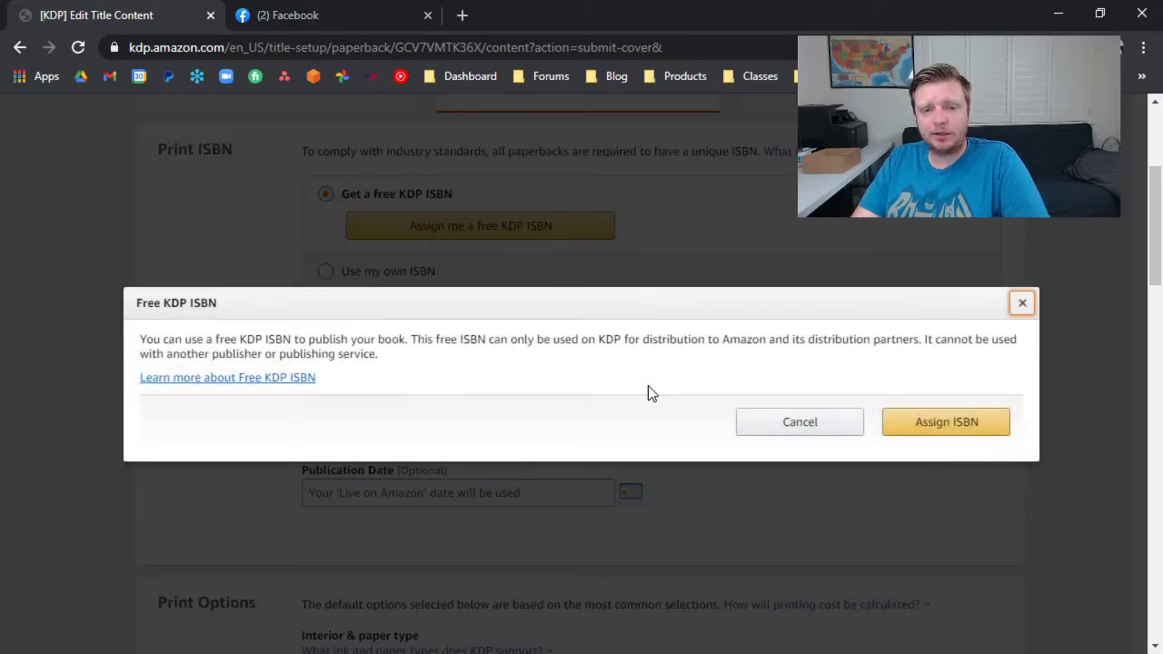
pyautogui.click(944, 422)
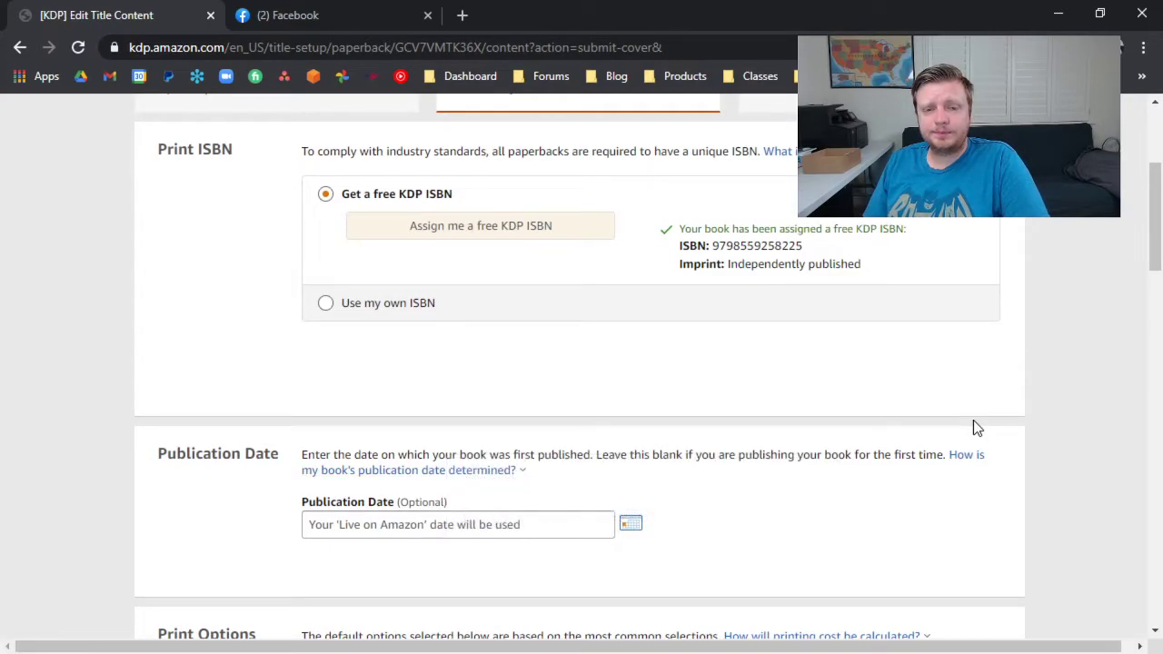
pyautogui.scroll(-6, 908, 427)
pyautogui.scroll(-15, 890, 436)
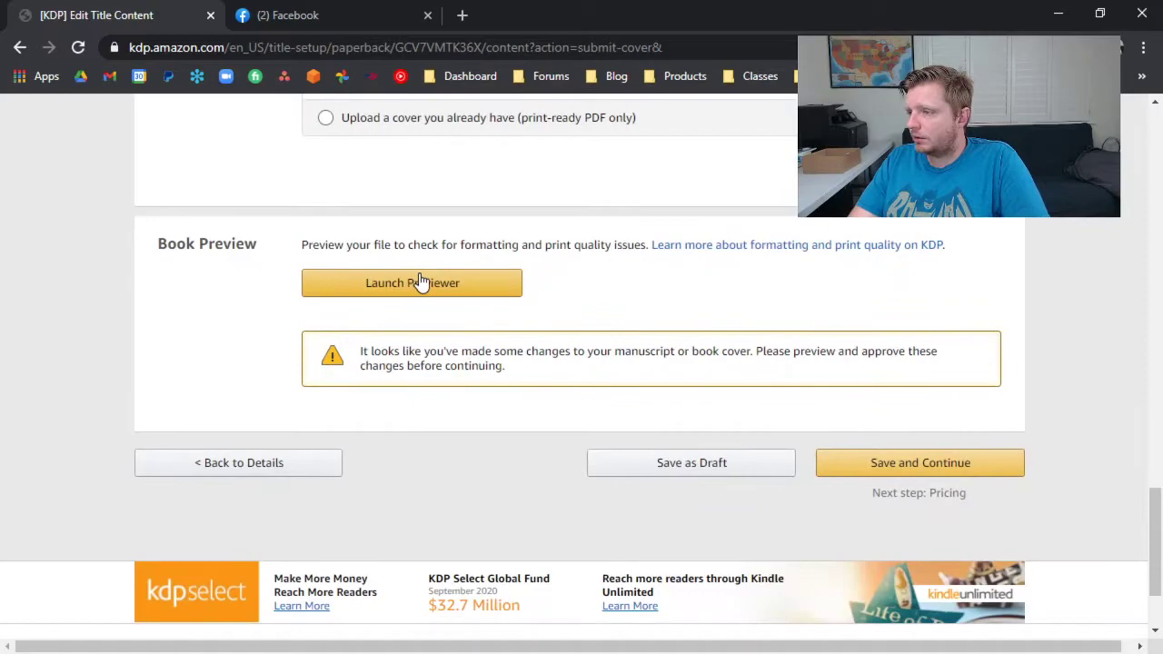
pyautogui.click(419, 282)
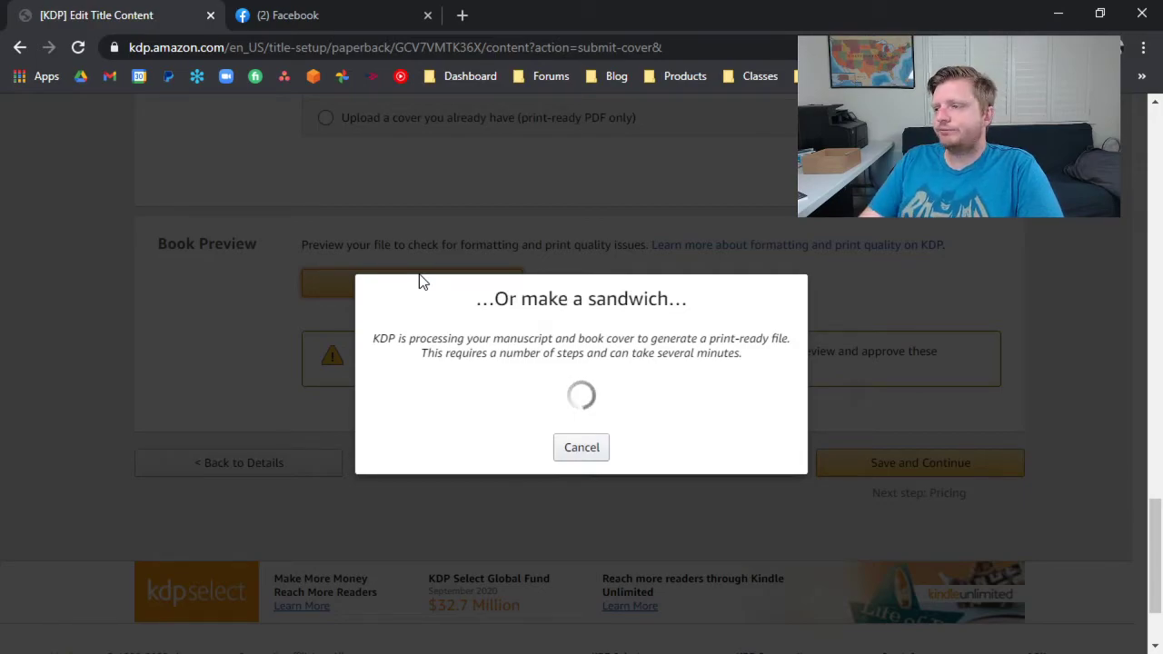
pyautogui.click(586, 446)
pyautogui.click(80, 50)
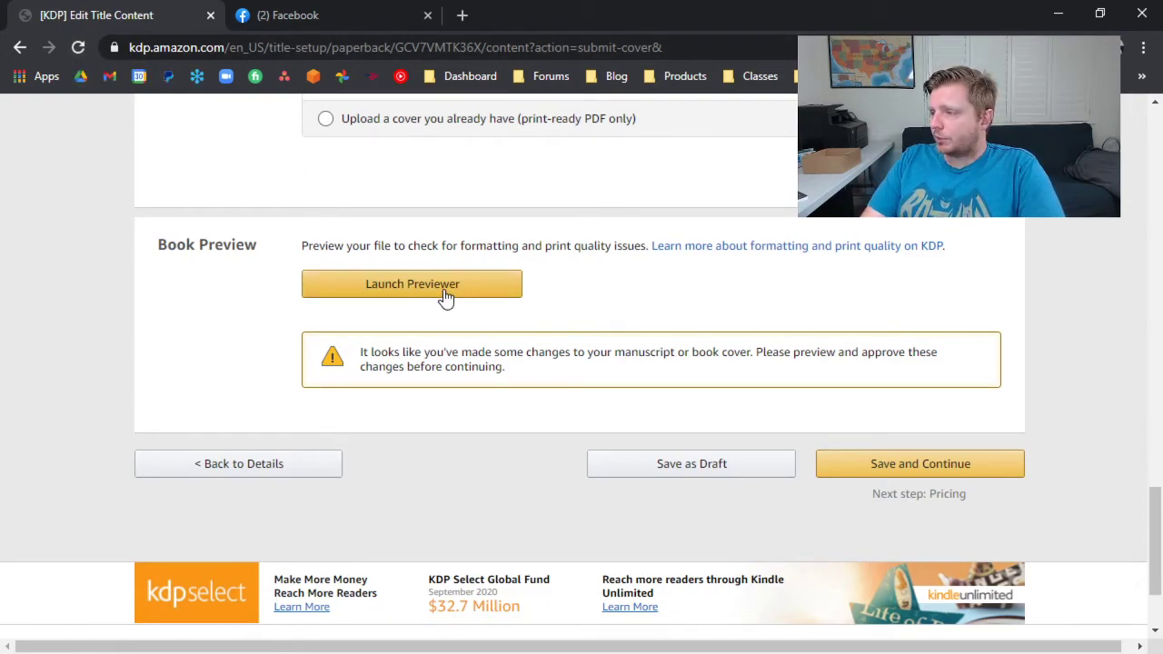
pyautogui.click(487, 289)
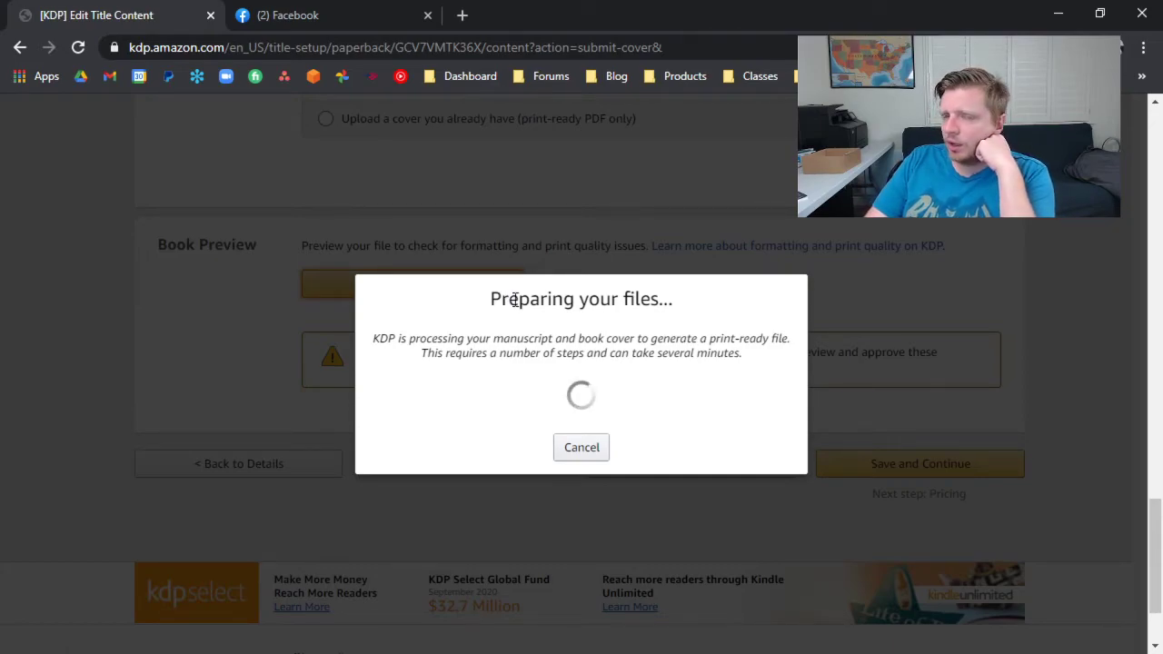
pyautogui.click(568, 449)
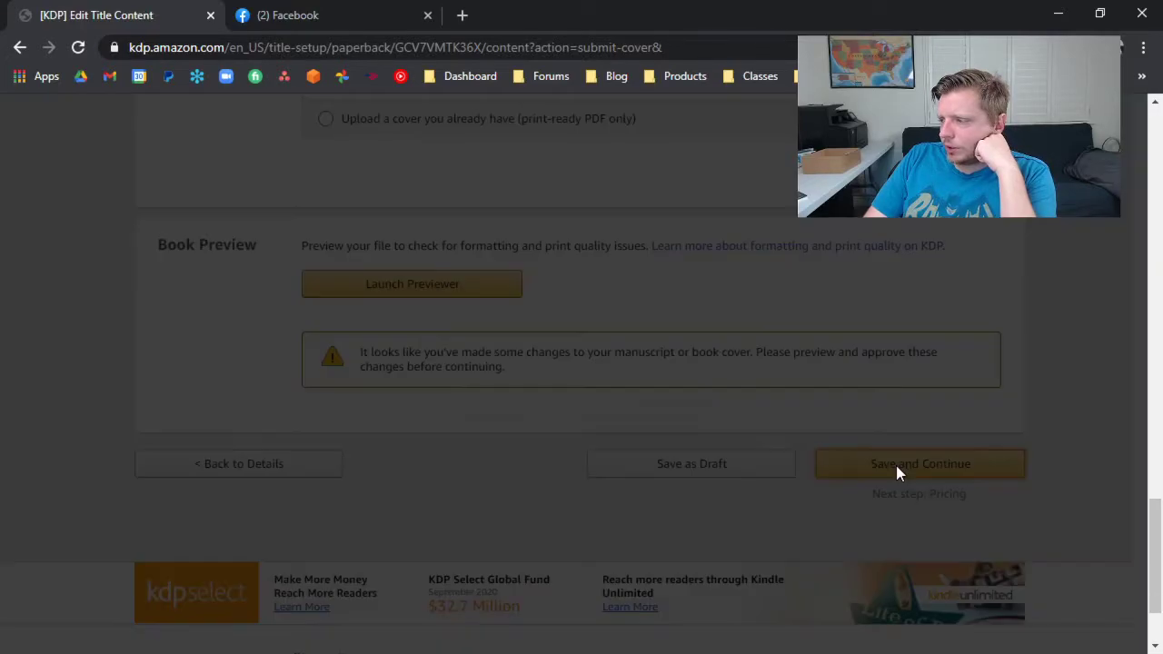
# Try to save the paperback content and continue to Pricing, and check the manuscript and cover processing status.
pyautogui.click(895, 465)
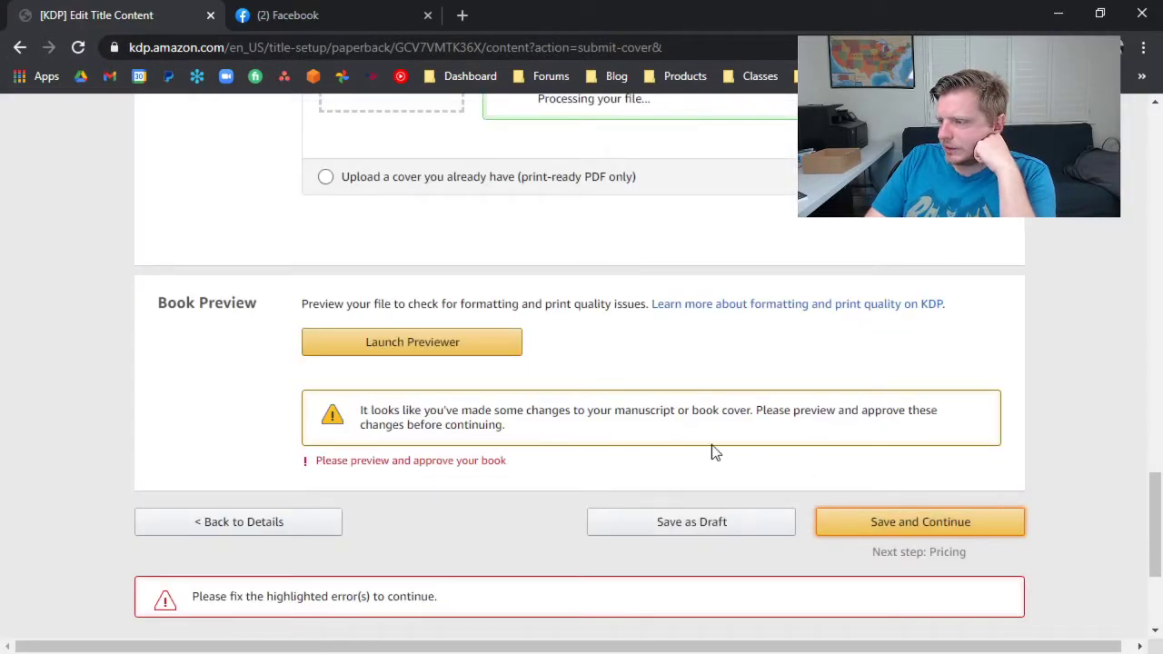
pyautogui.click(913, 520)
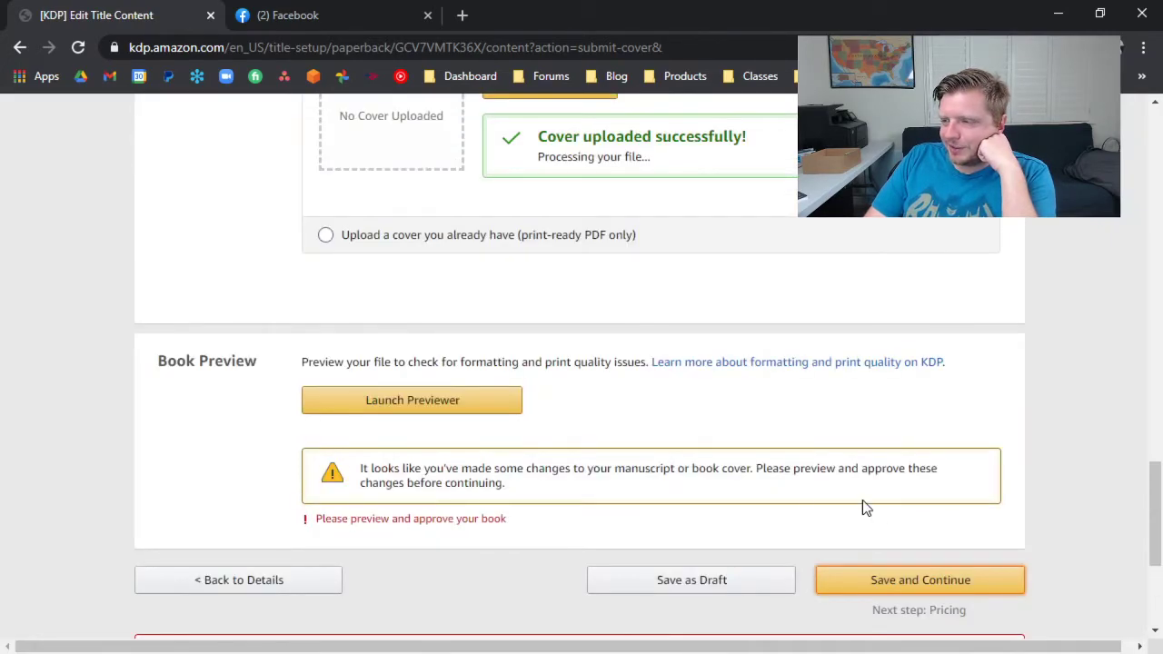
pyautogui.scroll(5, 796, 471)
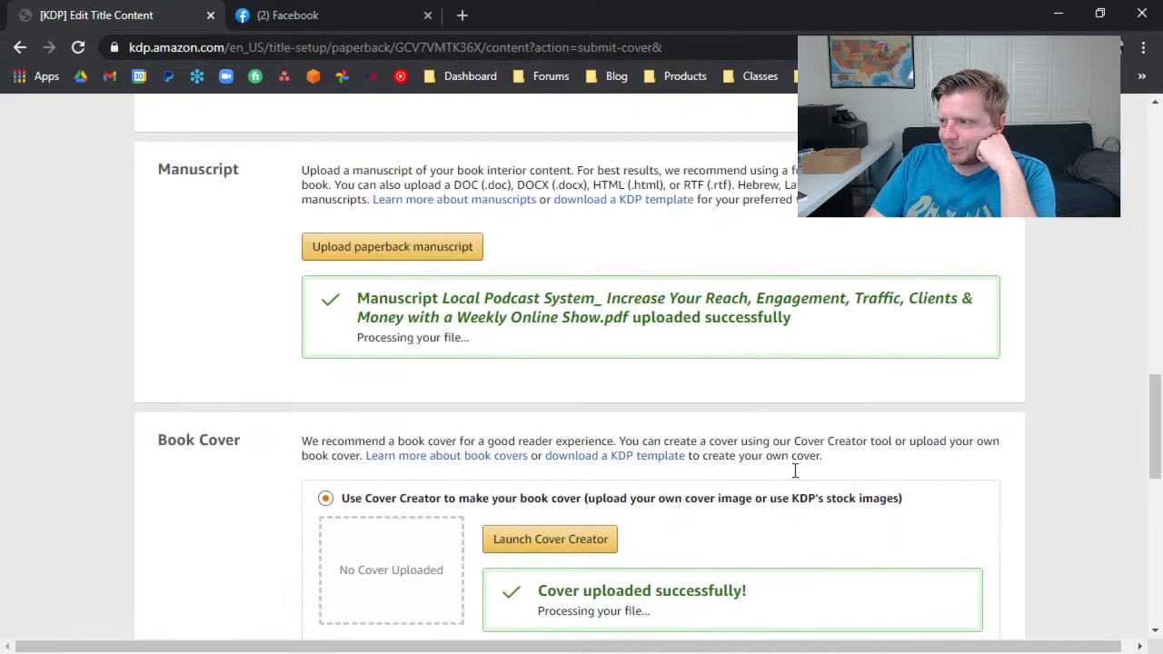
pyautogui.scroll(-1, 659, 342)
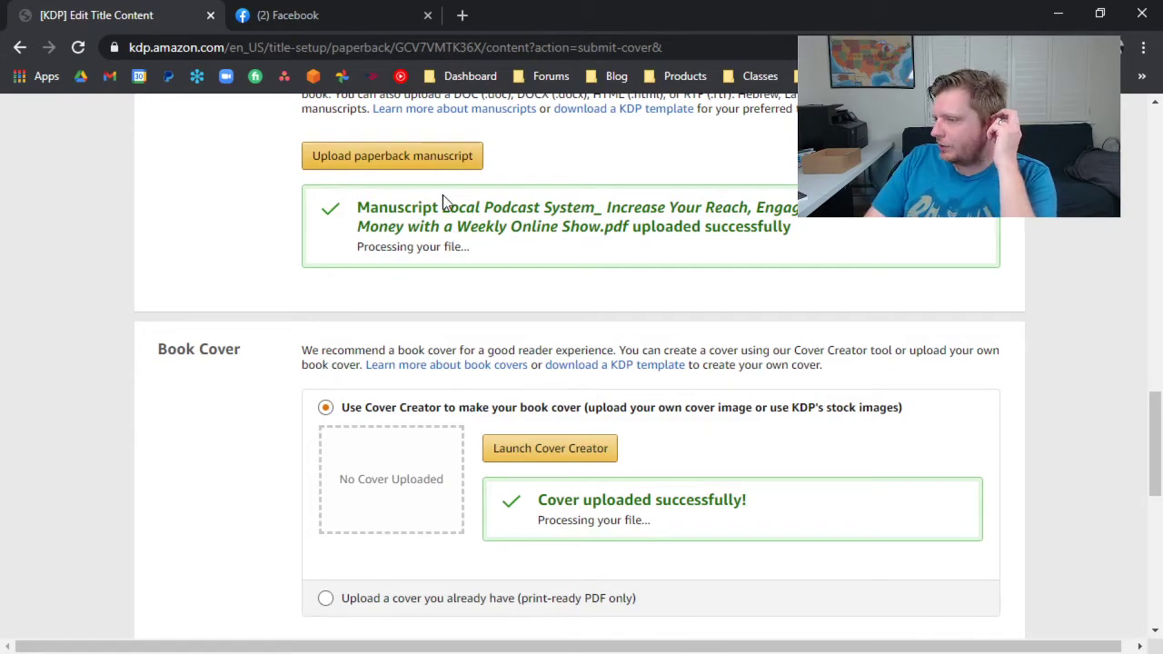
# Launch the print previewer and page through the book from the cover to pages 22-23.
pyautogui.scroll(-3, 517, 382)
pyautogui.click(484, 497)
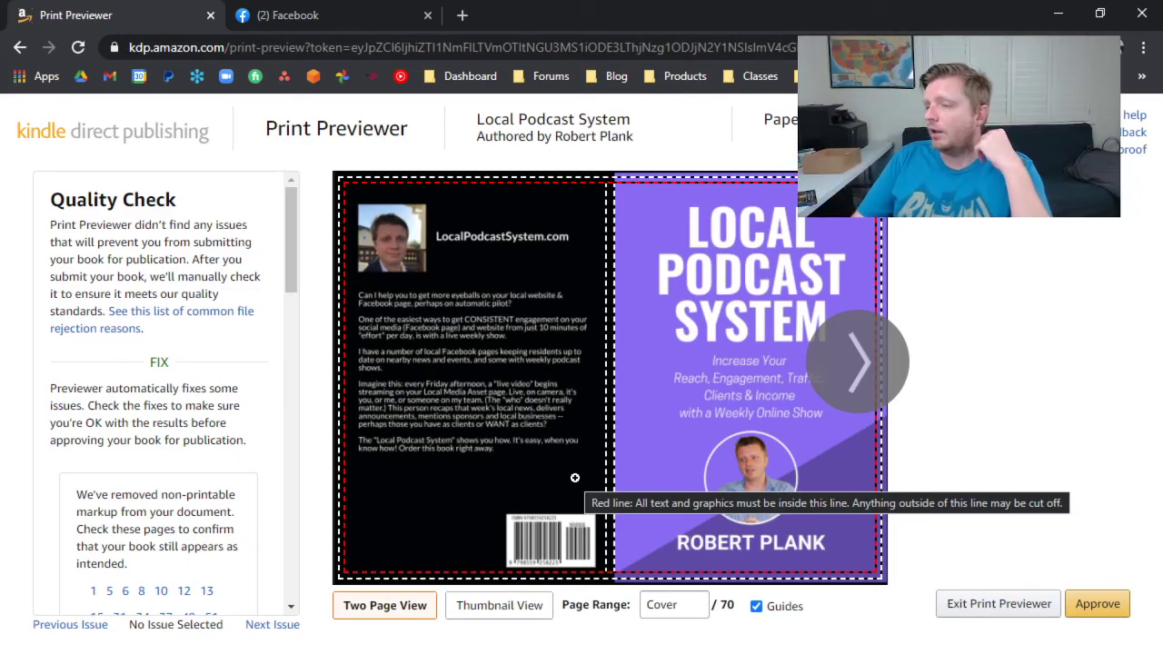
pyautogui.click(864, 364)
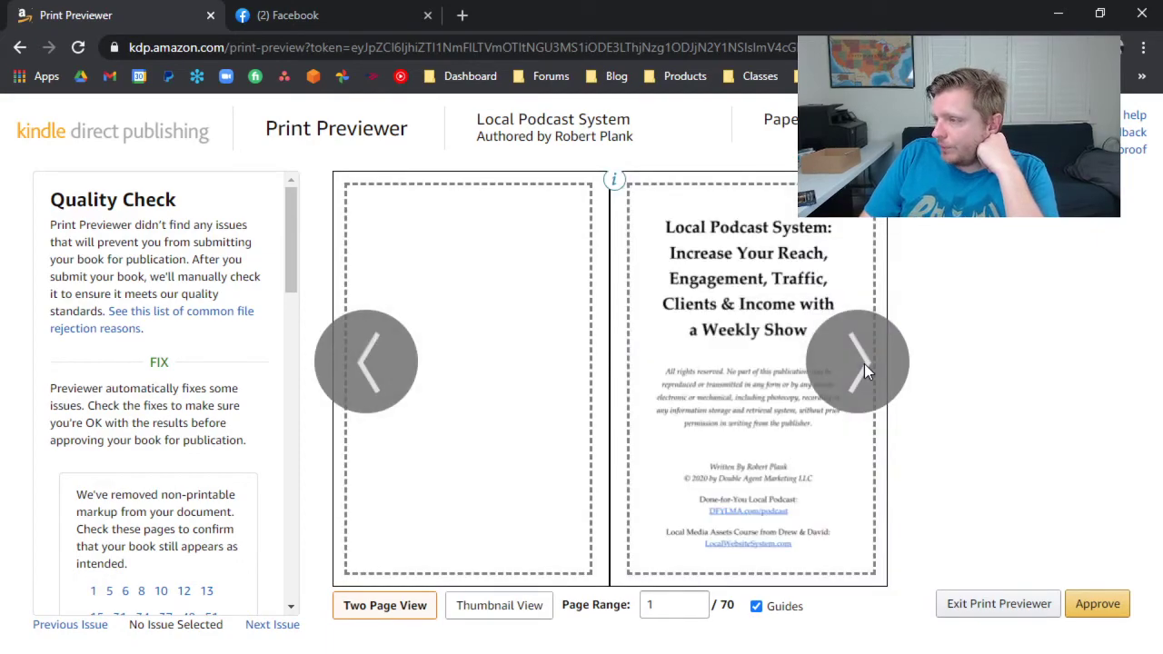
pyautogui.click(841, 356)
pyautogui.click(841, 359)
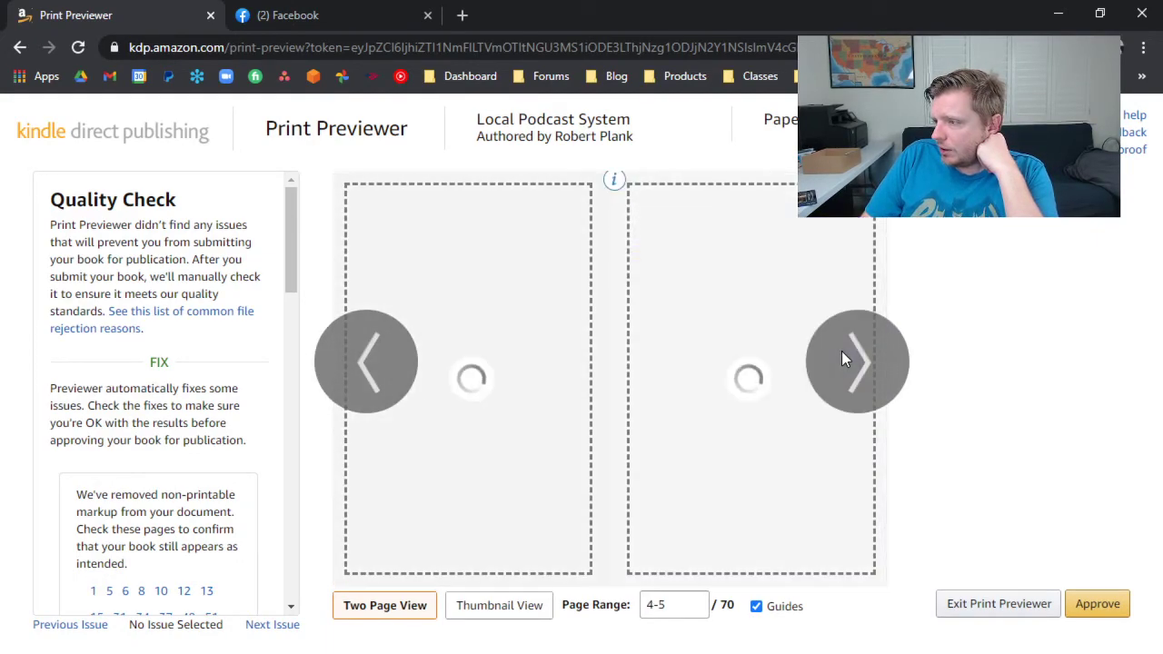
pyautogui.click(841, 355)
pyautogui.click(841, 354)
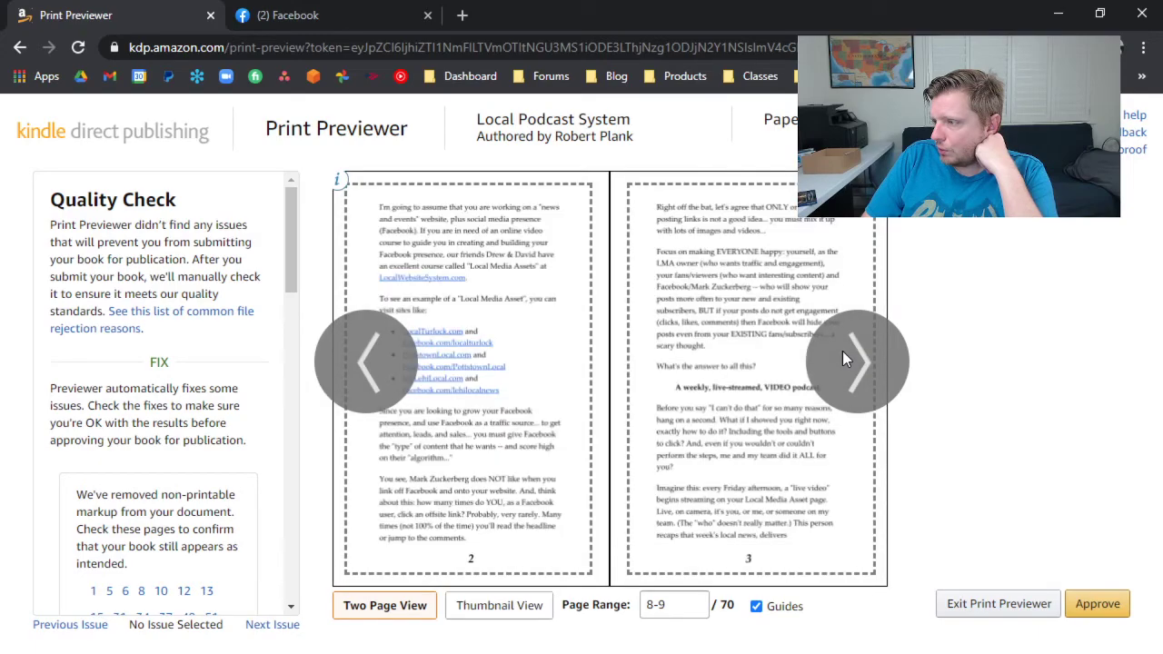
pyautogui.click(842, 351)
pyautogui.click(837, 352)
pyautogui.click(385, 361)
pyautogui.click(871, 359)
pyautogui.click(870, 359)
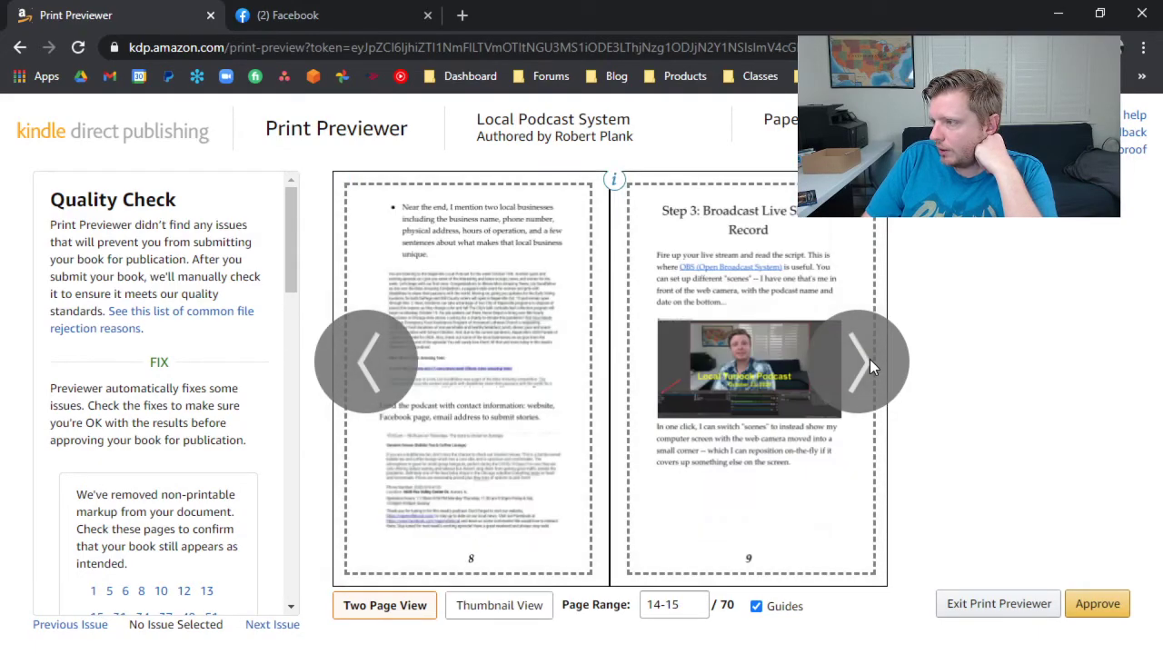
pyautogui.click(859, 353)
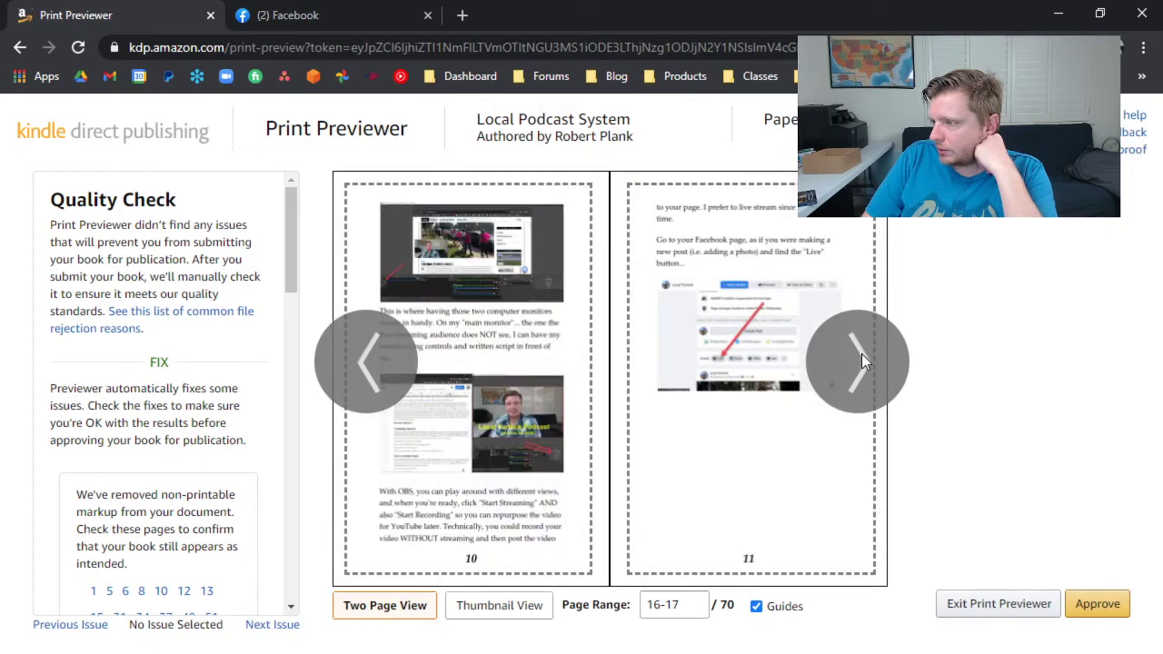
pyautogui.click(861, 354)
pyautogui.click(861, 353)
pyautogui.click(862, 353)
# Approve the paperback proof in the Print Previewer, looking over the quality check list.
pyautogui.click(1078, 611)
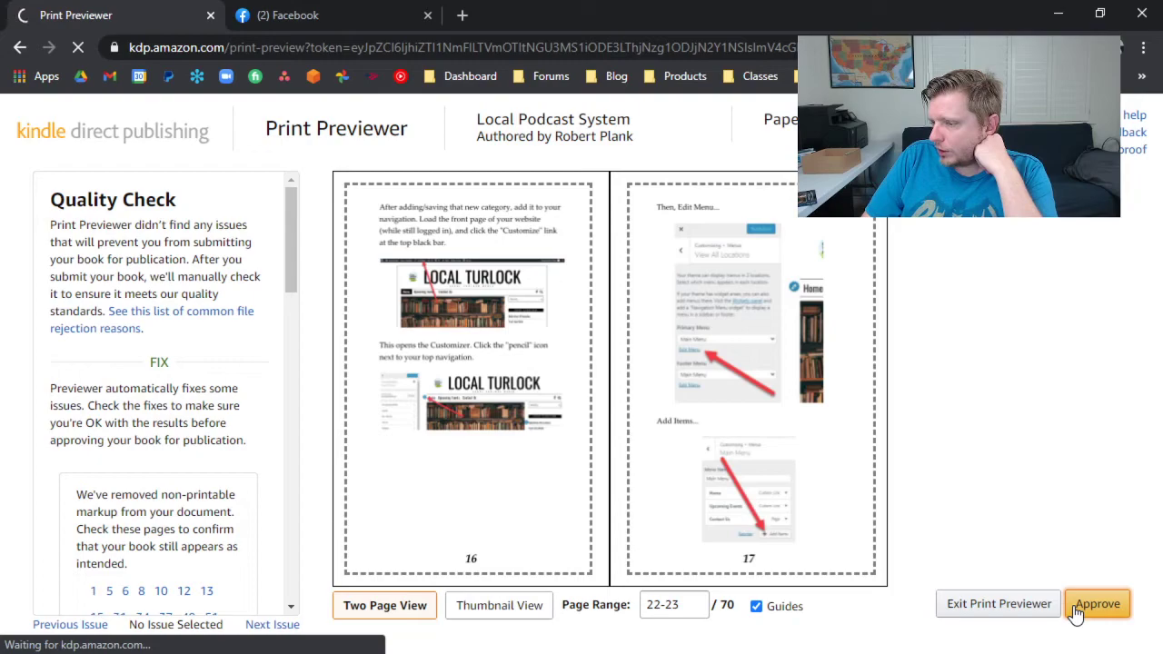
pyautogui.scroll(-3, 173, 399)
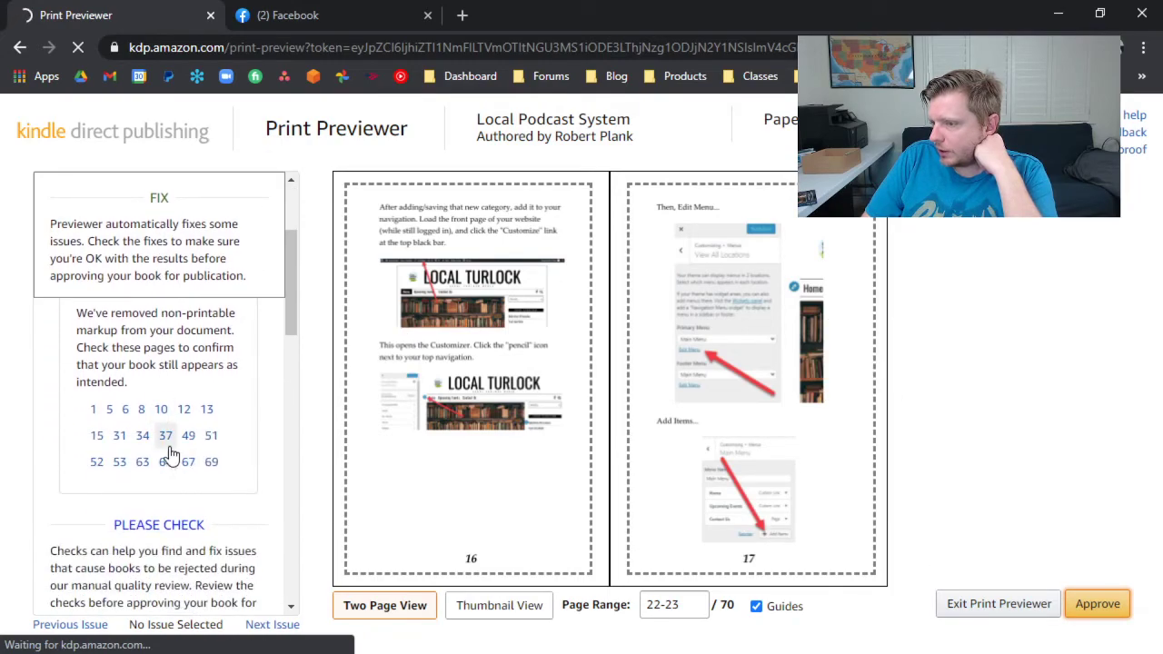
pyautogui.scroll(2, 168, 445)
# Show the printing costs for the other marketplaces in the content Summary, and save and continue to Pricing.
pyautogui.scroll(-6, 353, 425)
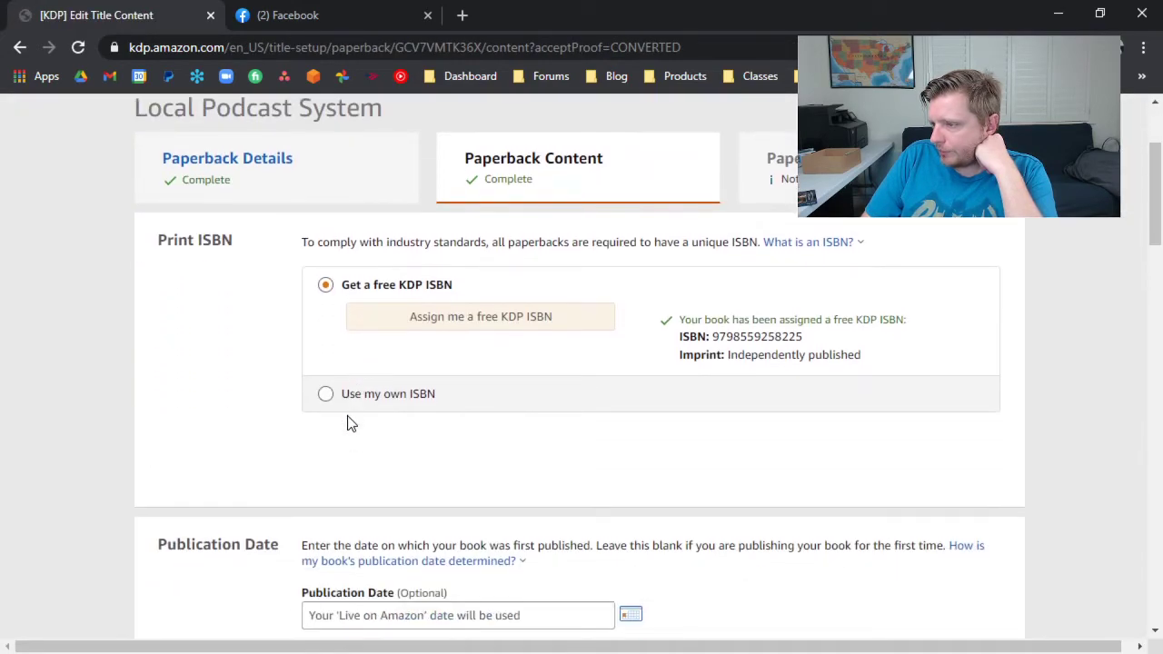
pyautogui.scroll(-10, 346, 400)
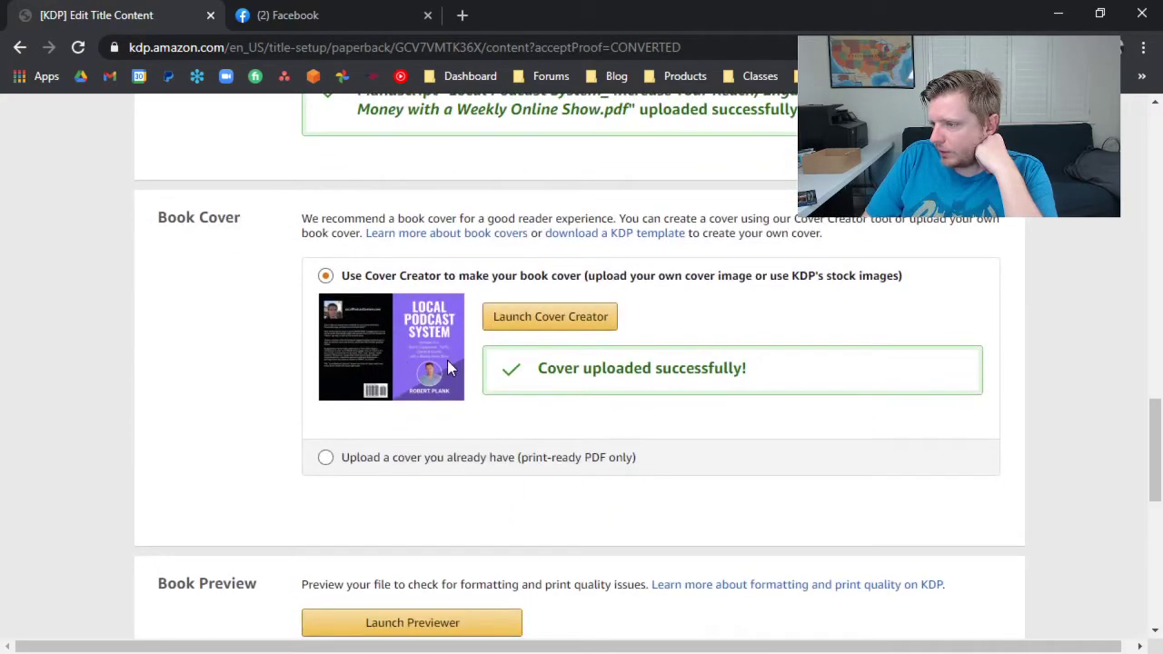
pyautogui.scroll(-2, 447, 360)
pyautogui.scroll(-2, 385, 261)
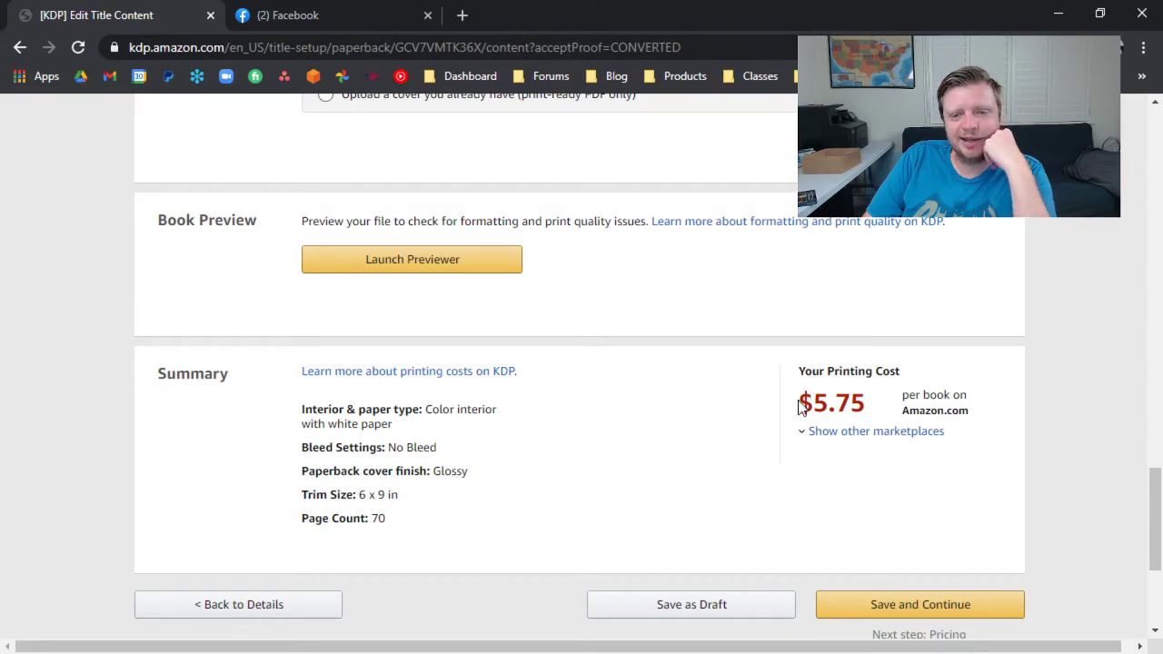
pyautogui.click(836, 430)
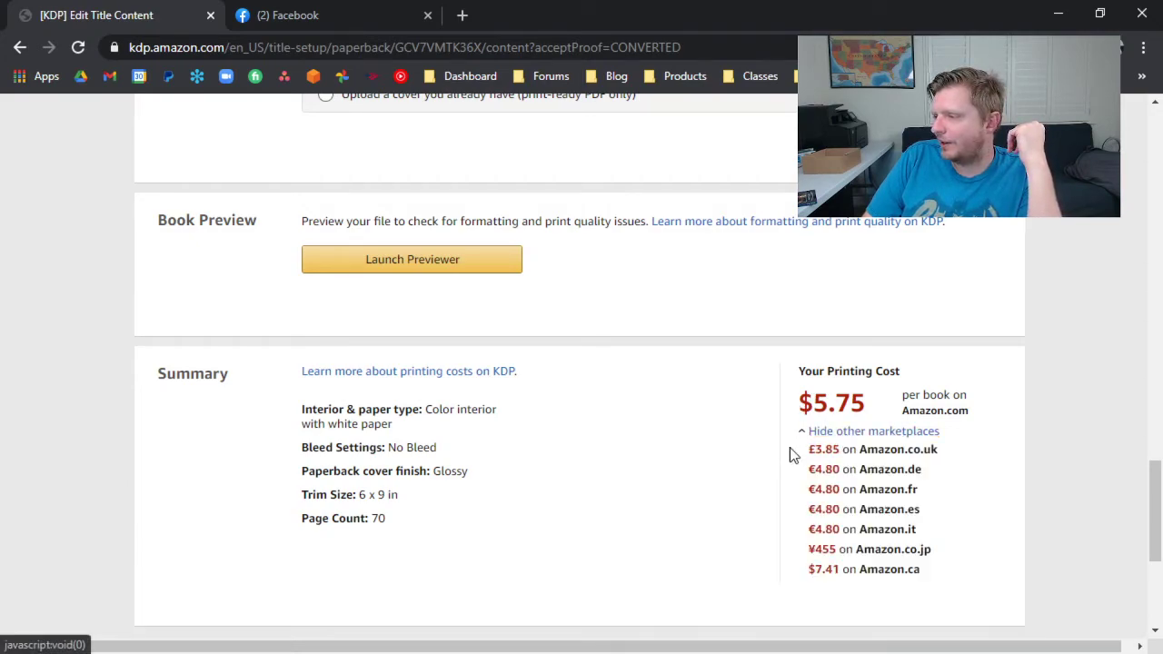
pyautogui.scroll(-2, 752, 440)
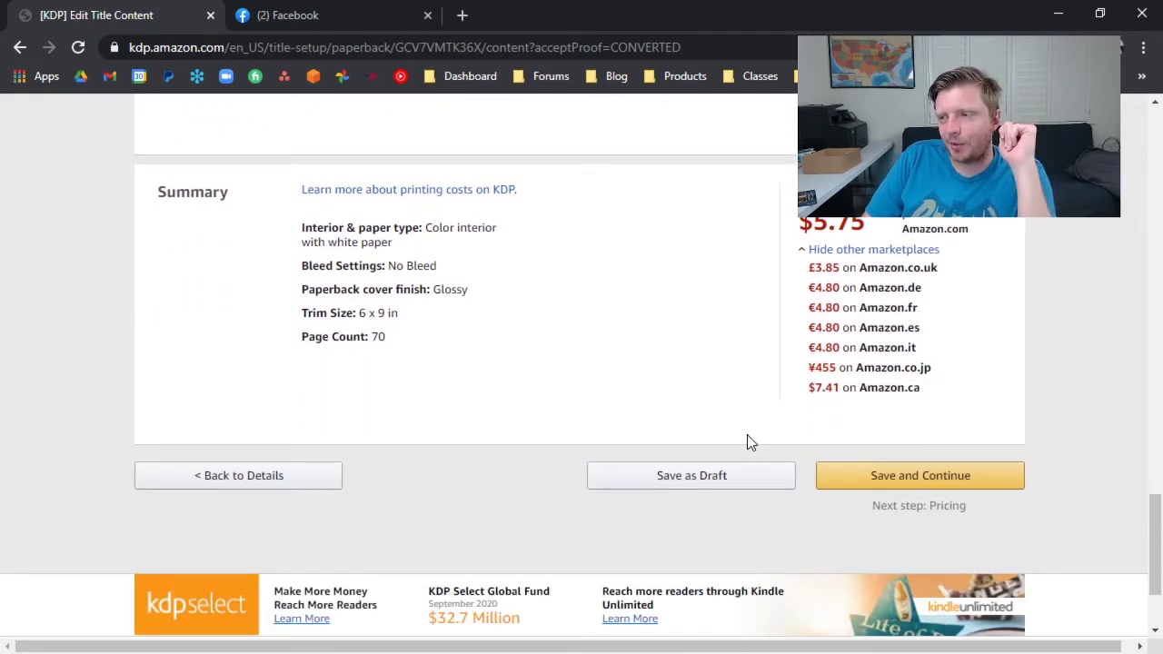
pyautogui.click(863, 476)
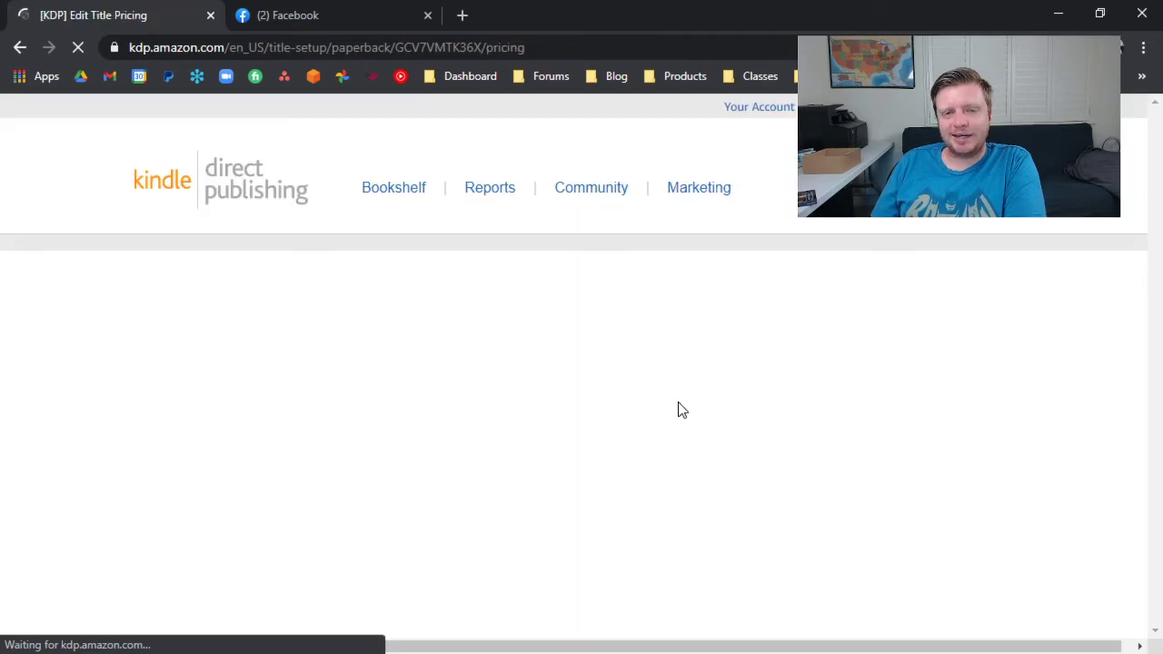
# Set the Amazon.com list price to 9.99 USD and try Expanded Distribution, leaving it unselected.
pyautogui.scroll(-3, 673, 391)
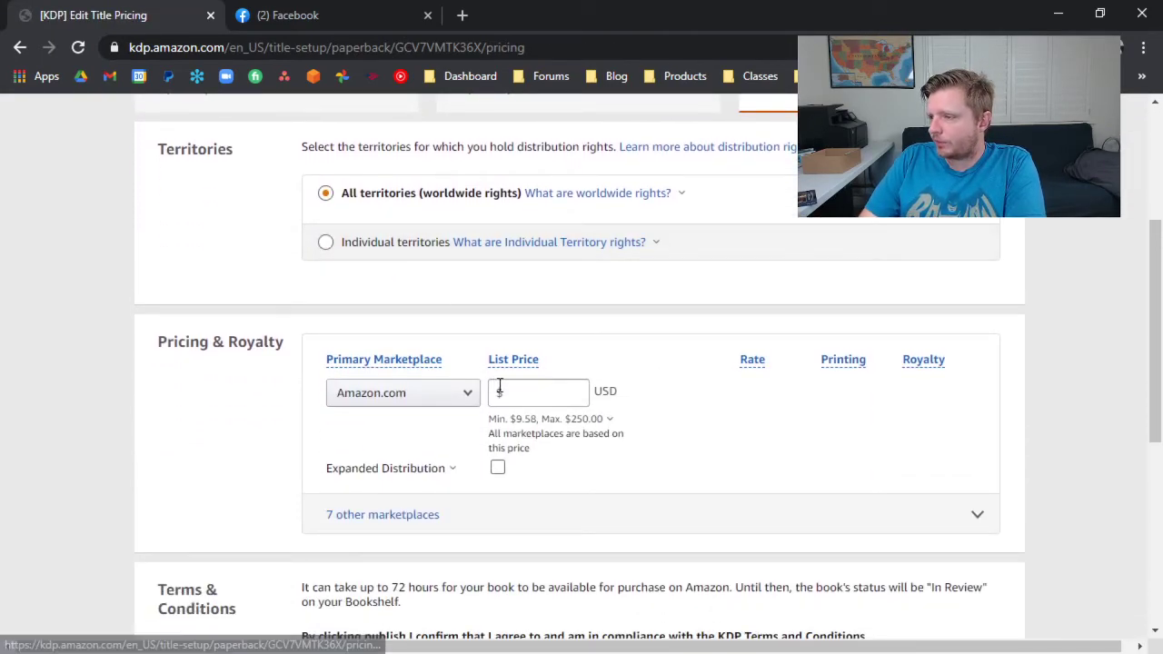
pyautogui.click(543, 419)
pyautogui.click(553, 397)
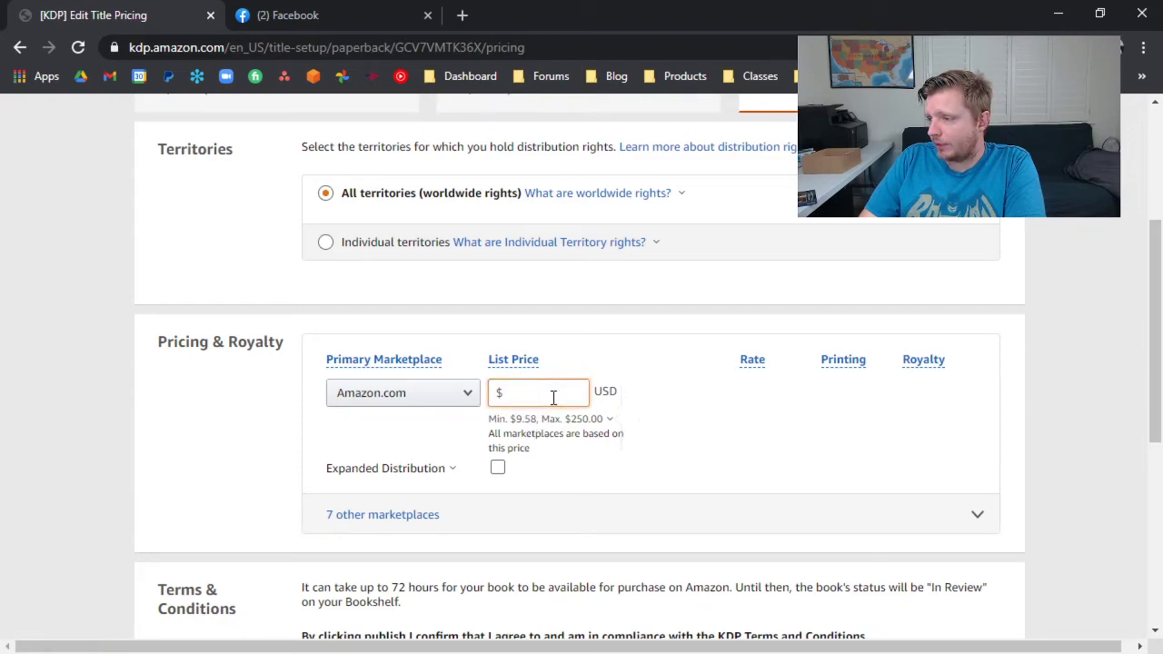
pyautogui.click(527, 391)
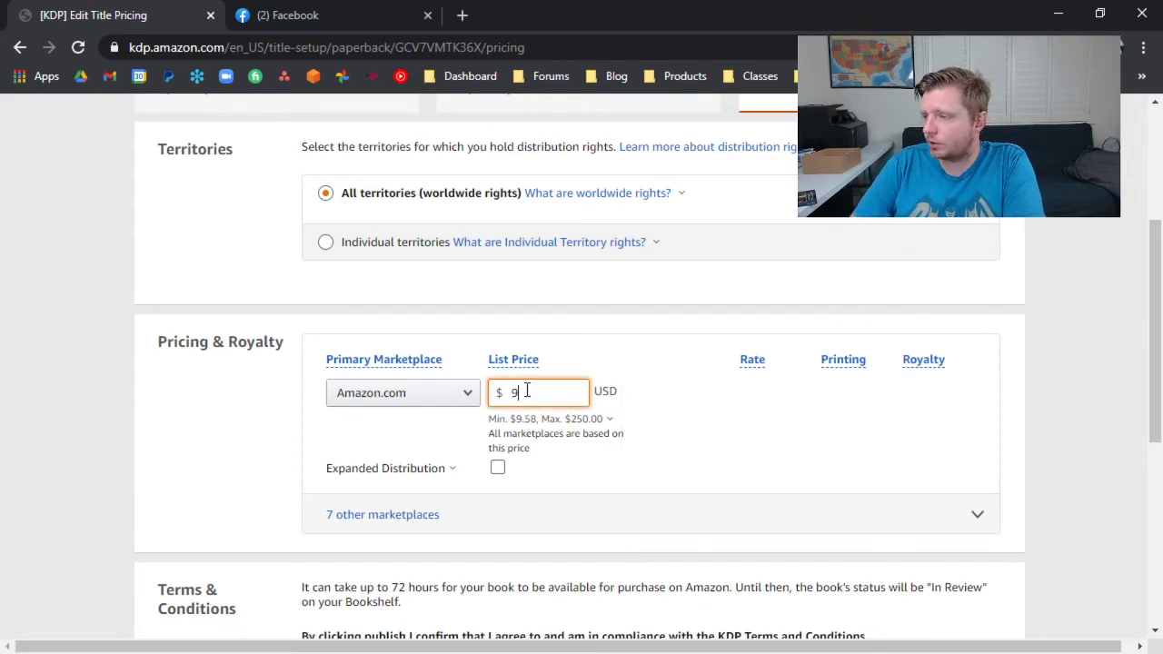
pyautogui.click(497, 467)
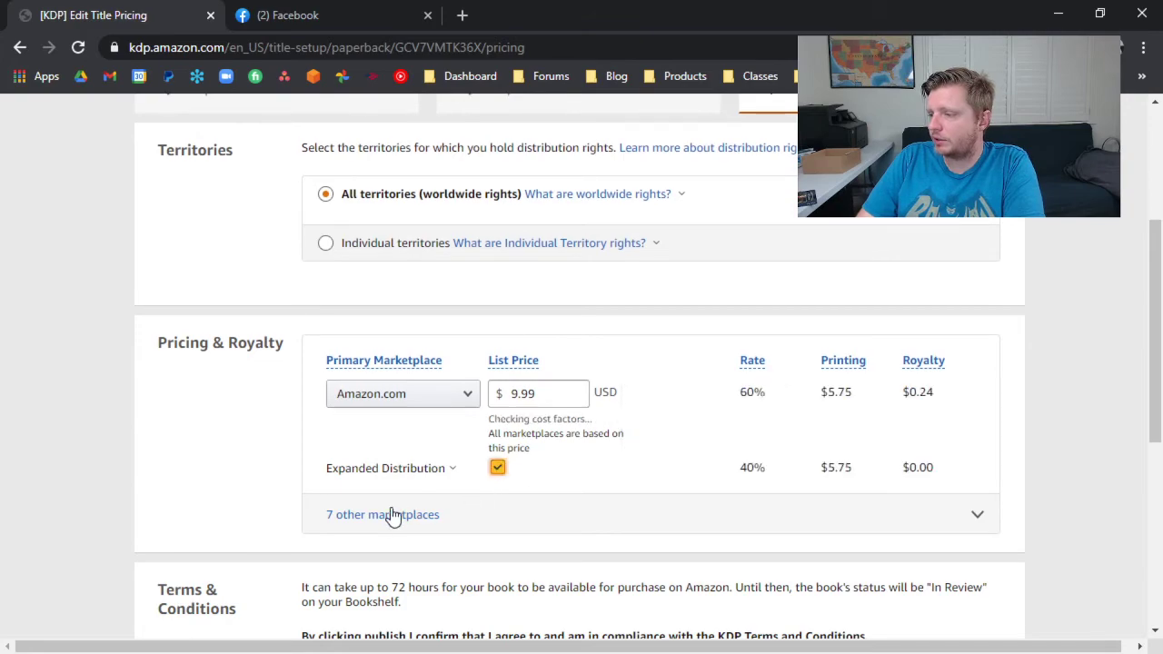
pyautogui.click(500, 469)
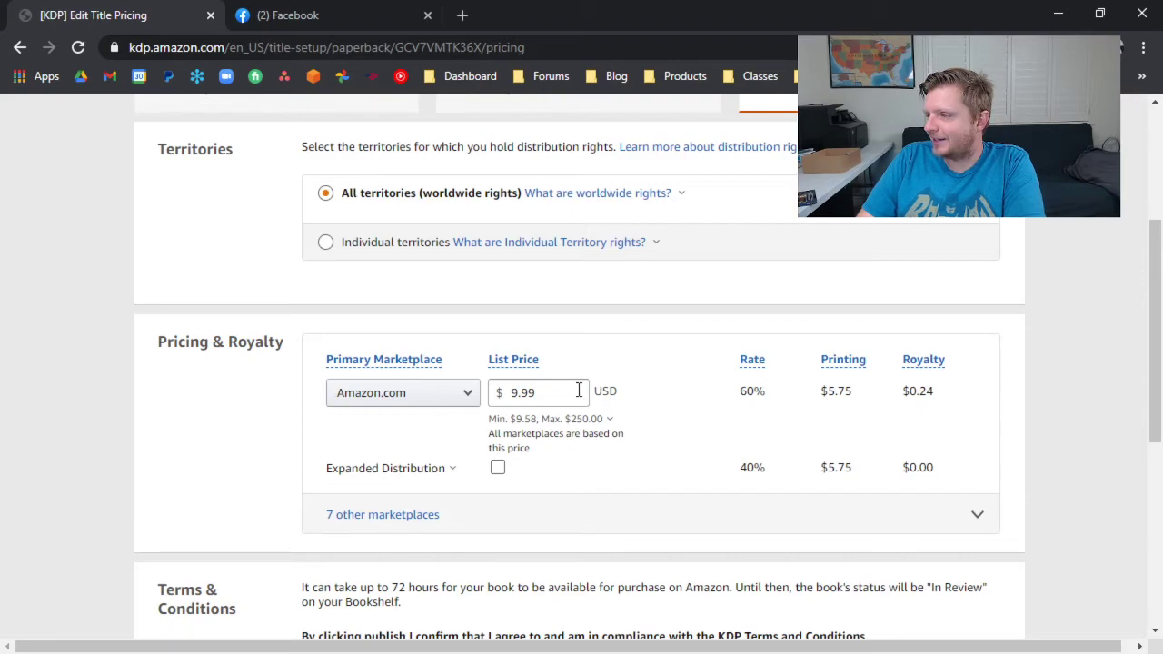
# Try an Amazon.com list price of 12.99 USD to compare the royalty.
pyautogui.moveTo(552, 393); pyautogui.dragTo(469, 394)
pyautogui.write('12.99')
pyautogui.click(187, 421)
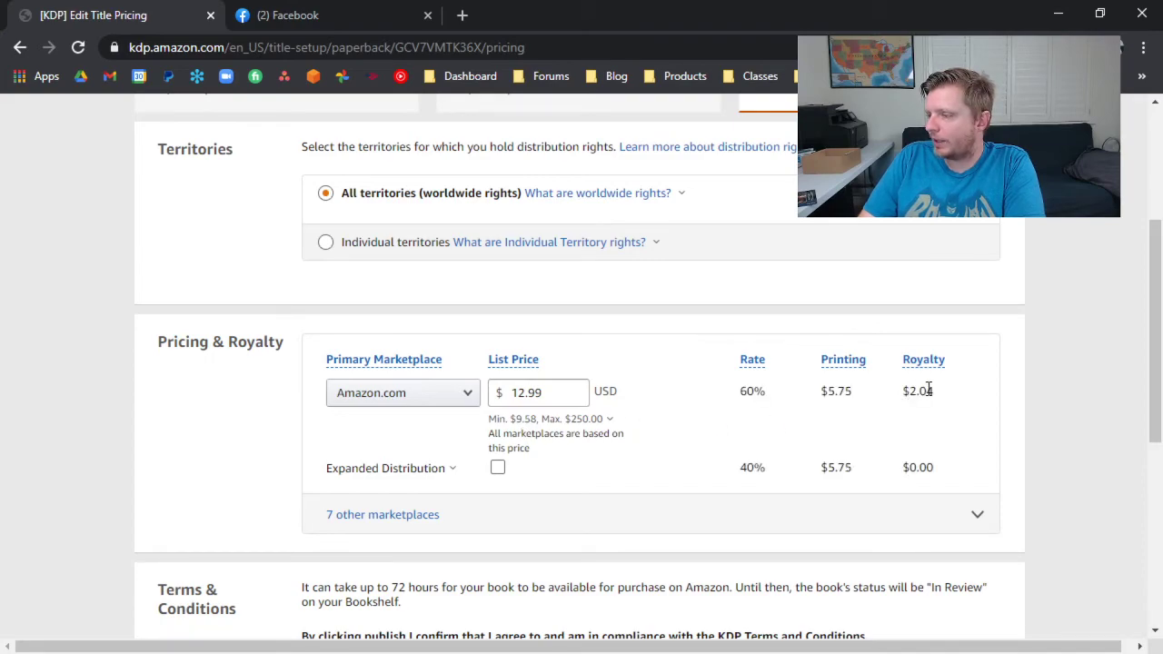
# Set the paperback's Amazon.com list price back to 9.99 USD.
pyautogui.moveTo(552, 400); pyautogui.dragTo(503, 398)
pyautogui.write('9.9')
pyautogui.click(209, 415)
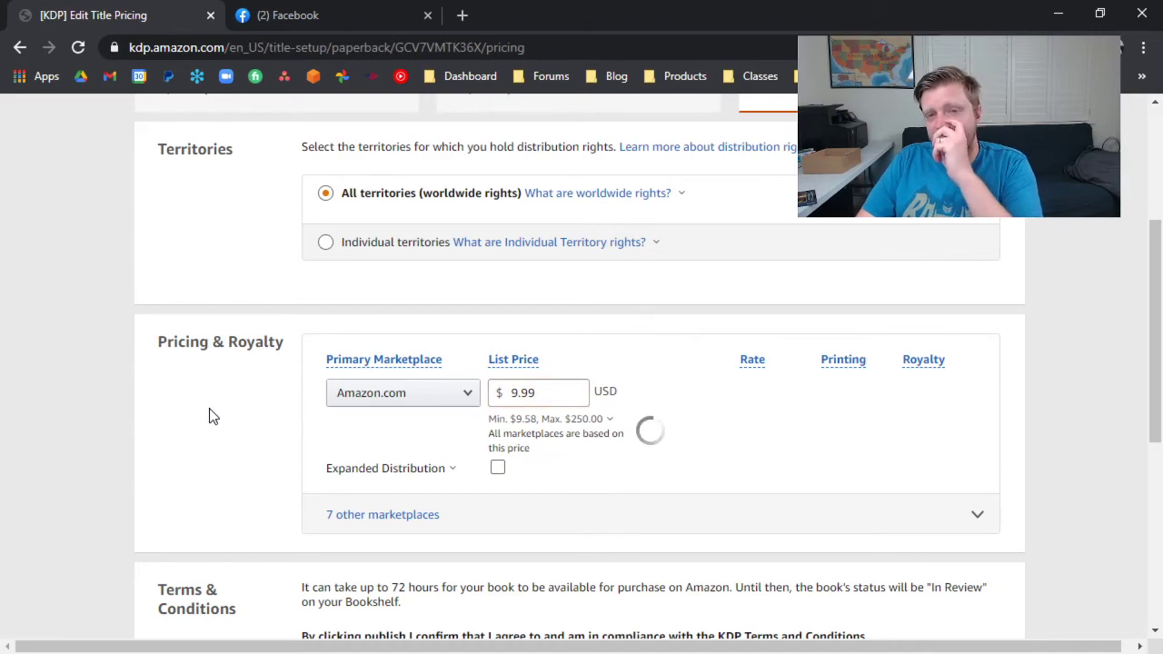
# Show the 7 other marketplaces and review their list prices and royalties down to the terms and publishing options.
pyautogui.click(389, 514)
pyautogui.scroll(-3, 191, 518)
pyautogui.scroll(3, 200, 481)
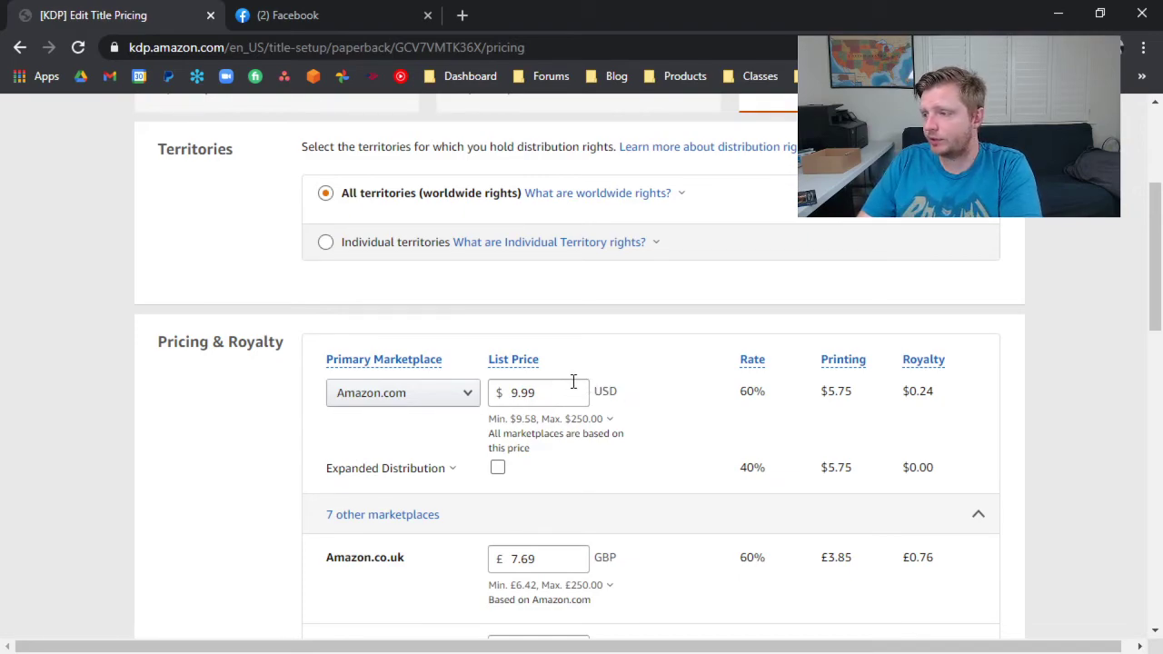
pyautogui.scroll(-3, 545, 318)
pyautogui.scroll(2, 545, 272)
pyautogui.scroll(-9, 548, 293)
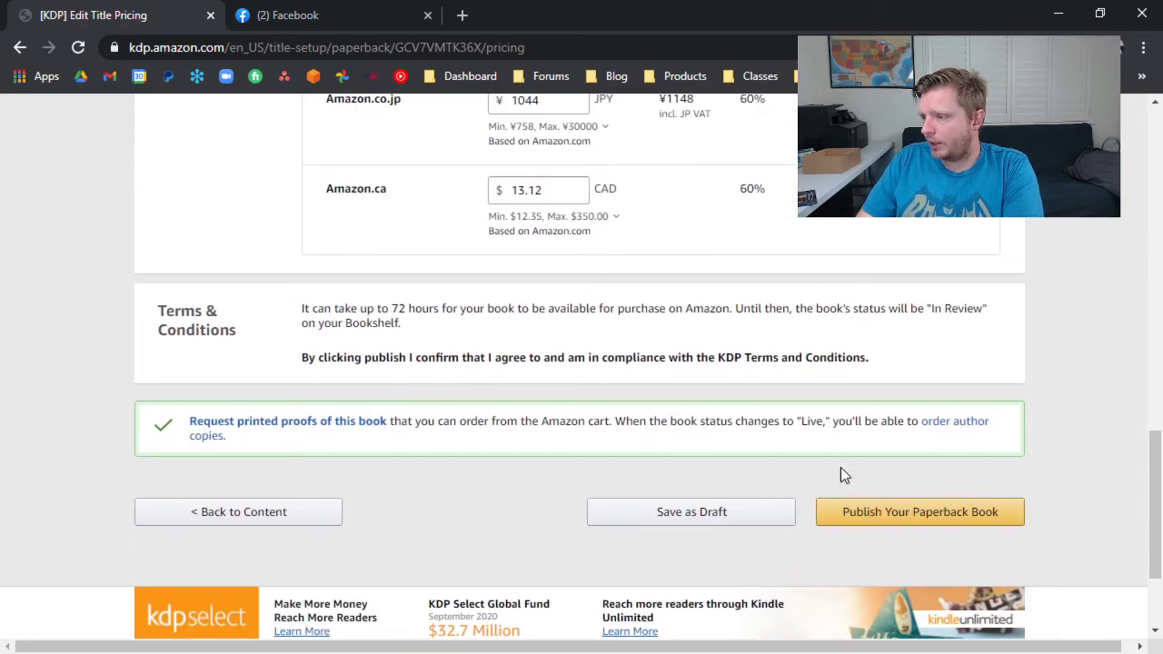
# Publish the Local Podcast System paperback, close the submission confirmation, and check the eBook and paperback statuses on the Bookshelf.
pyautogui.click(713, 511)
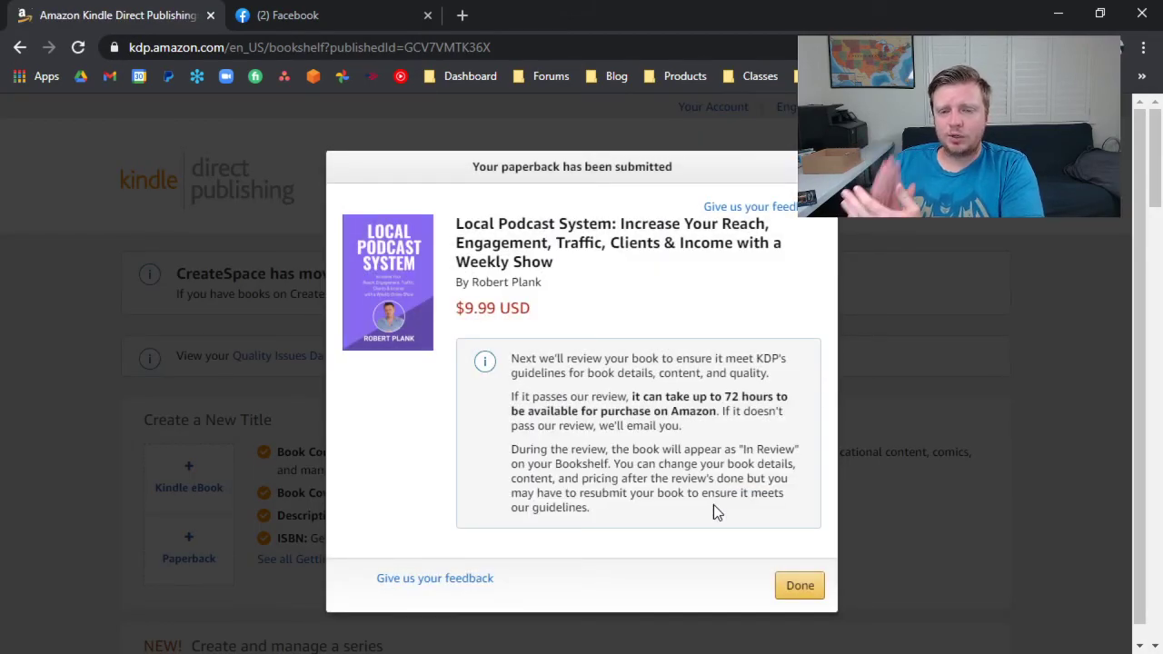
pyautogui.click(797, 585)
pyautogui.scroll(-1, 409, 373)
pyautogui.scroll(-4, 447, 386)
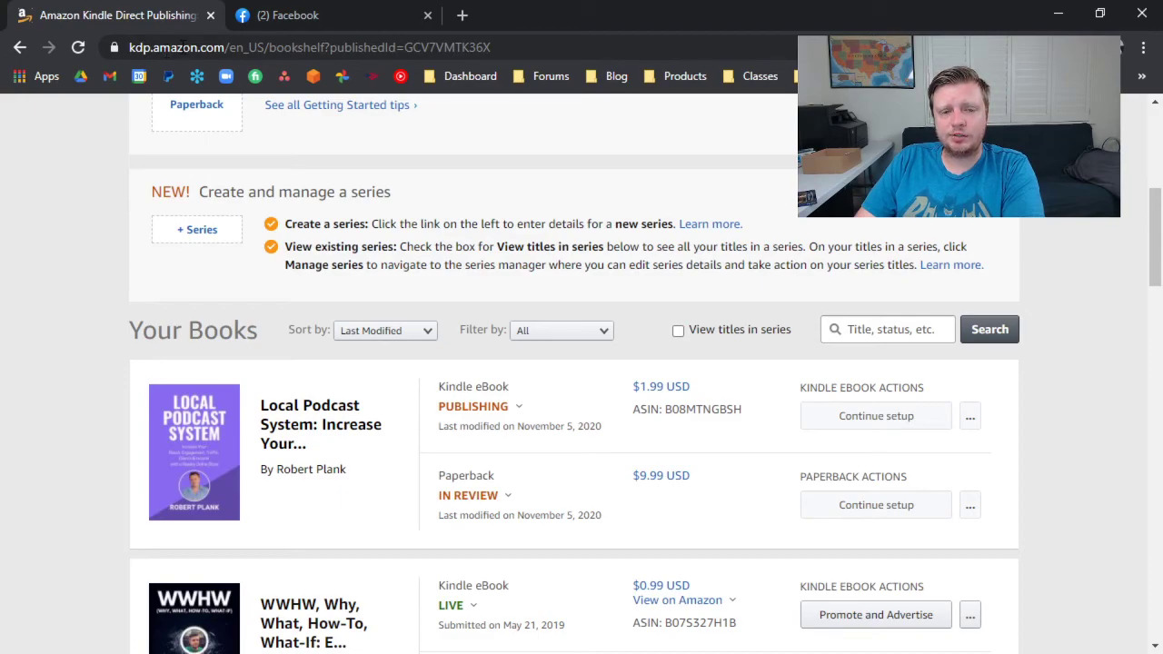
pyautogui.scroll(-1, 527, 395)
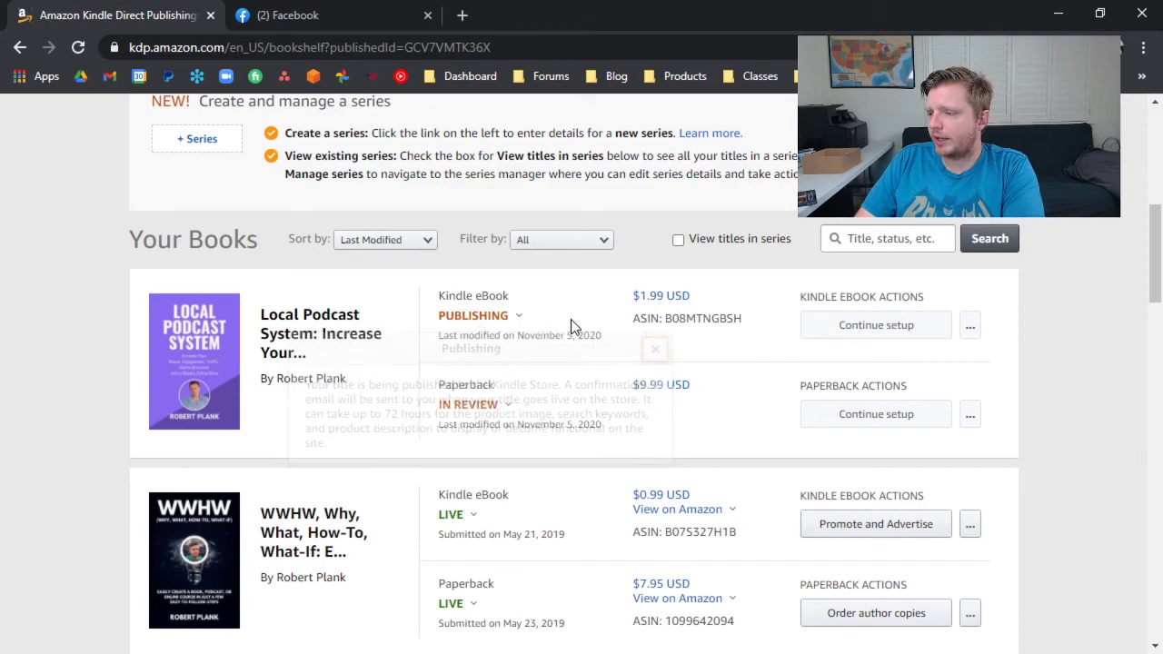
pyautogui.scroll(-1, 546, 309)
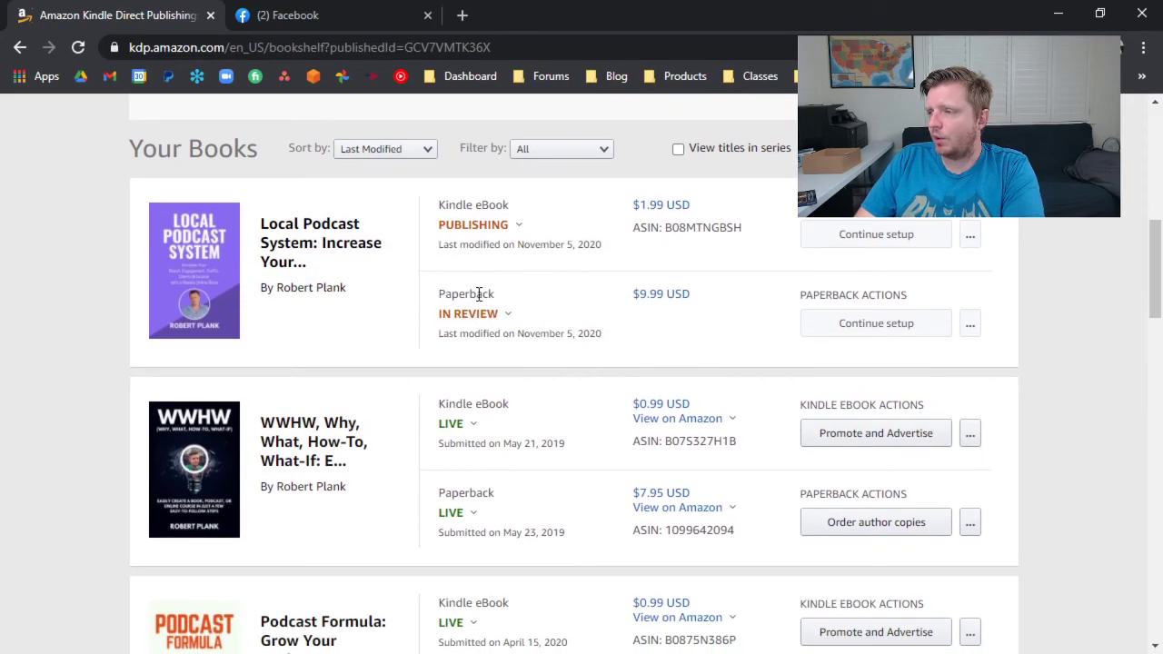
pyautogui.scroll(1, 509, 298)
pyautogui.scroll(6, 530, 306)
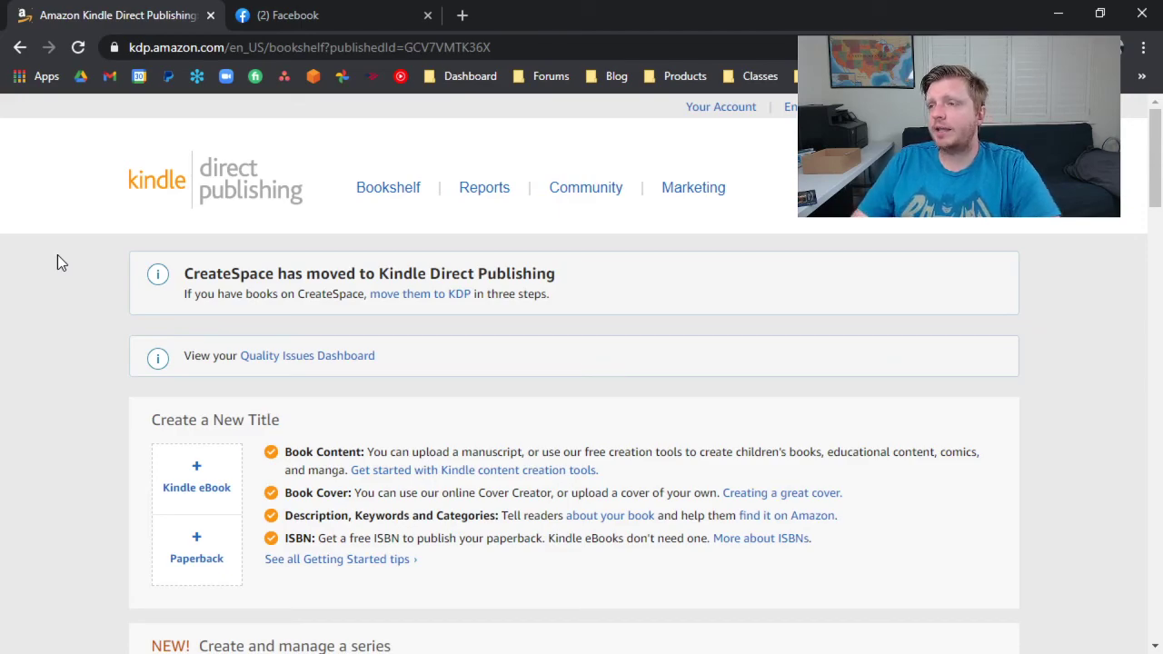
# Open bookformula.com in place of the Facebook page and review the Book Formula course's modules and bonuses.
pyautogui.click(277, 15)
pyautogui.click(267, 48)
pyautogui.write('bookformula.com')
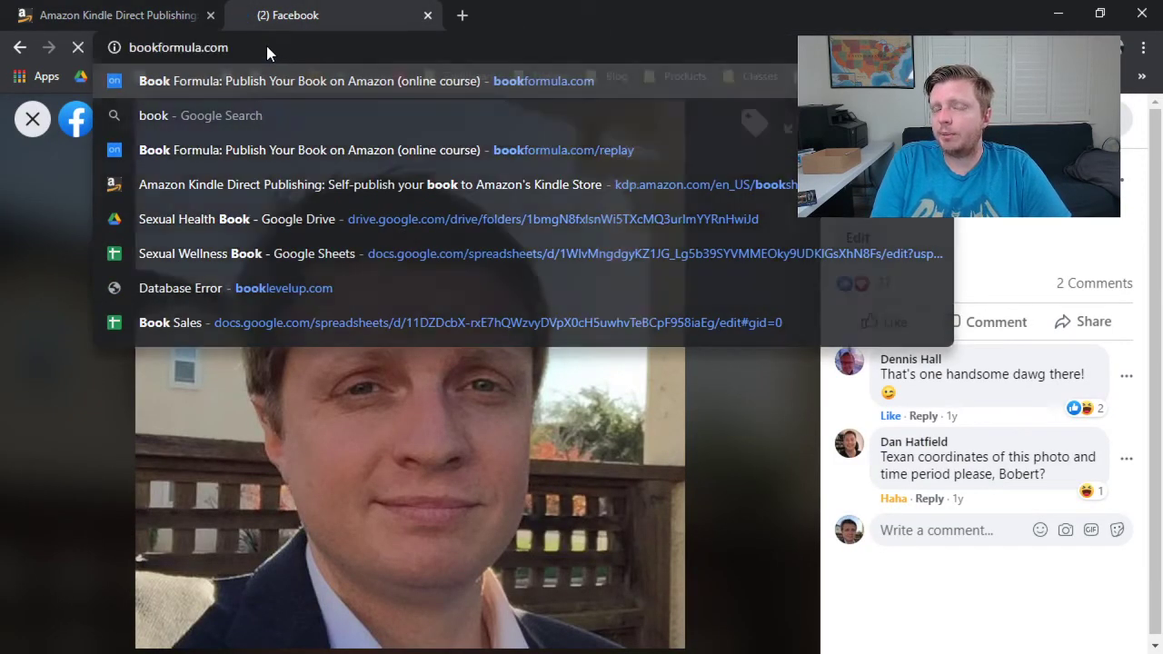
pyautogui.press('Return')
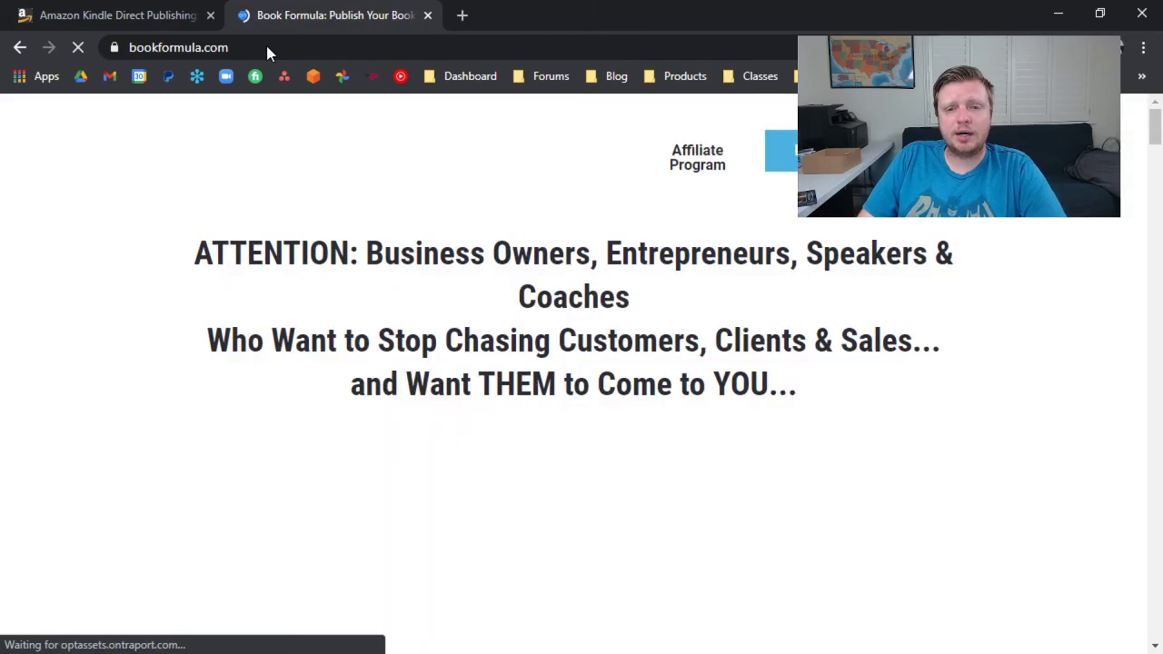
pyautogui.scroll(-20, 302, 395)
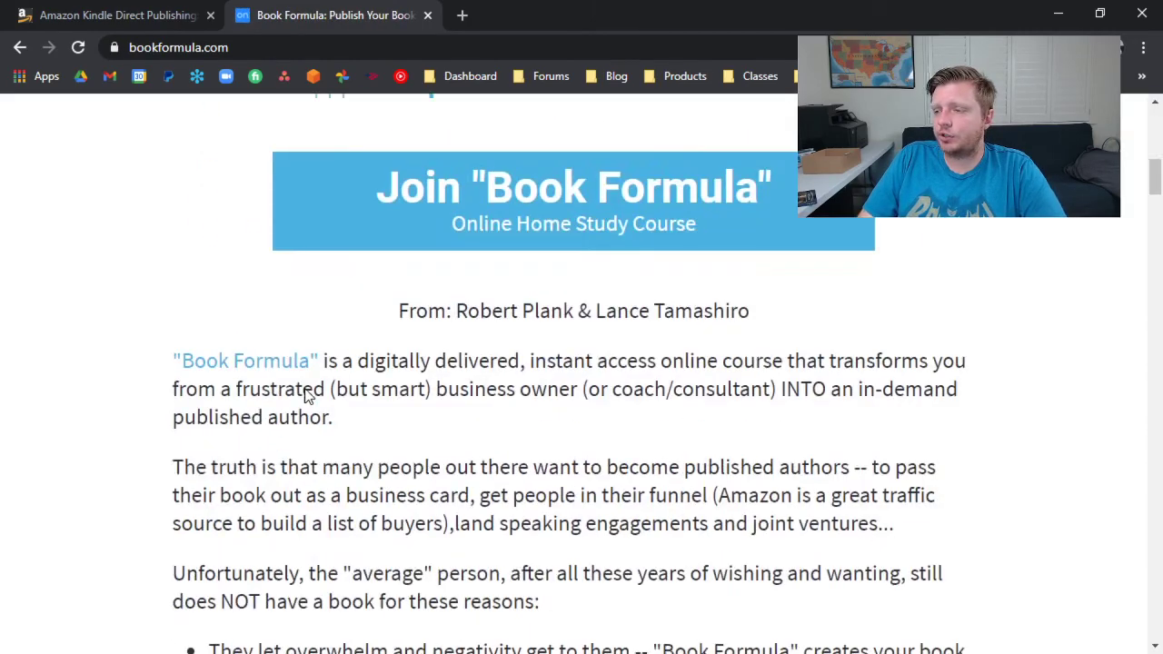
pyautogui.scroll(-20, 306, 393)
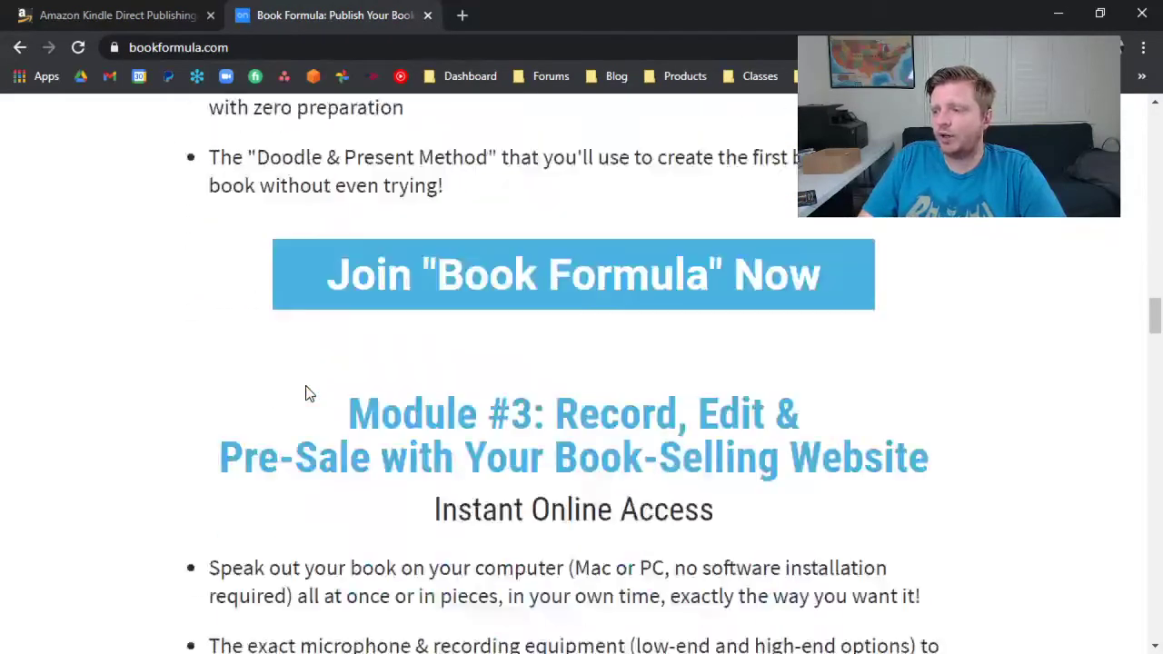
pyautogui.scroll(-6, 309, 388)
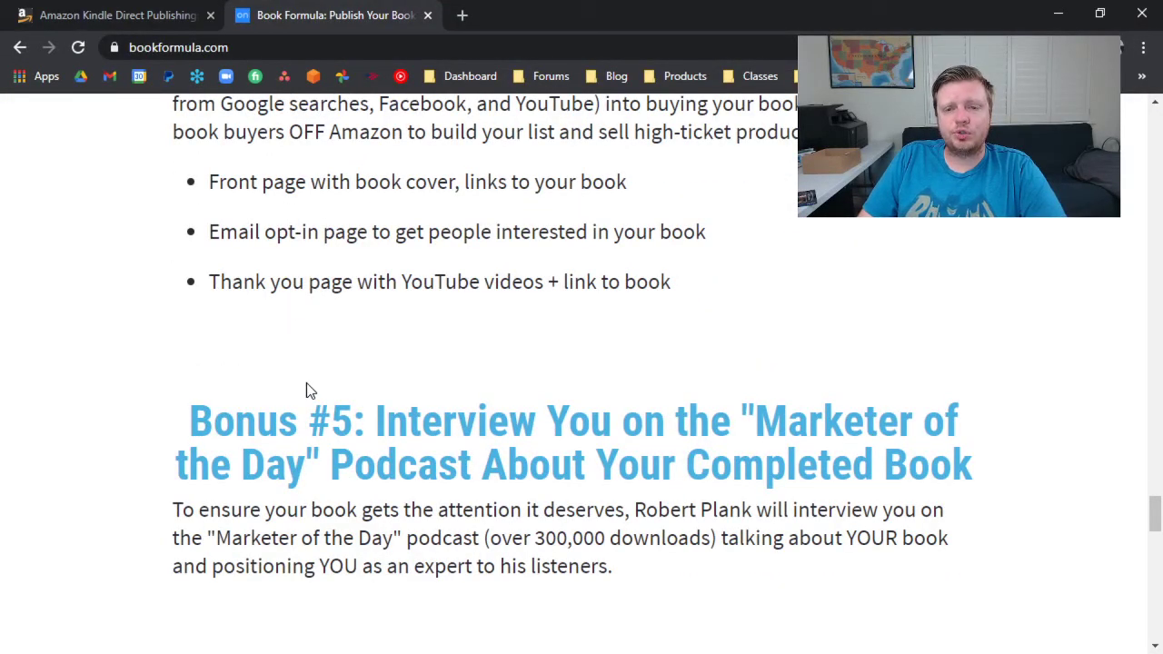
pyautogui.scroll(-5, 314, 449)
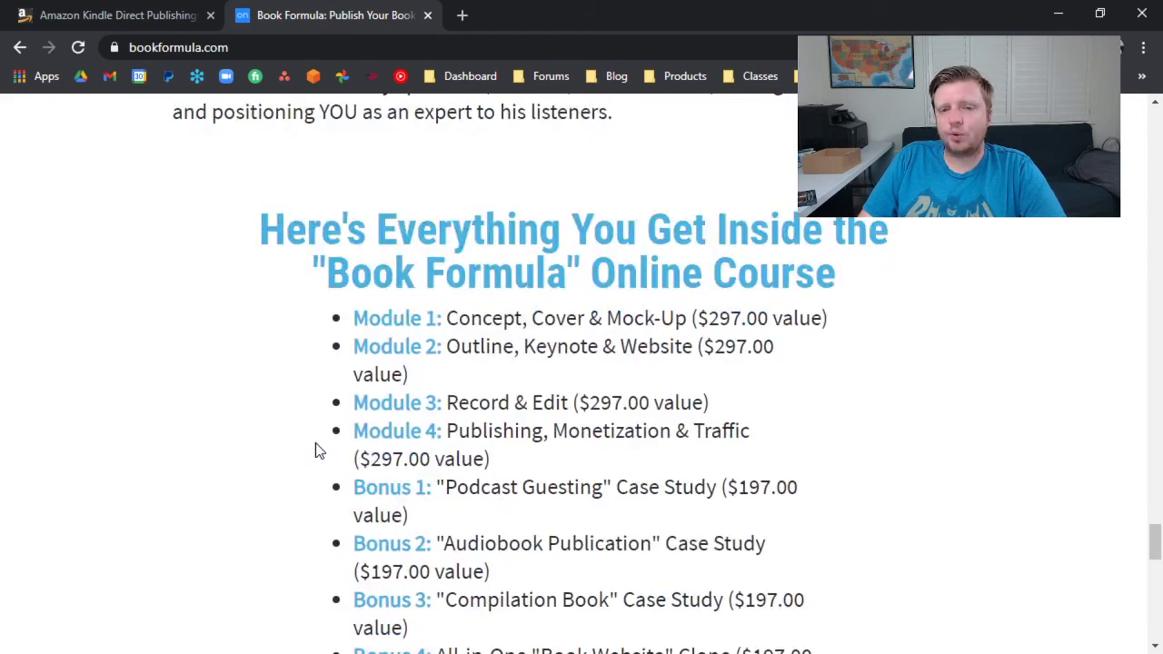
pyautogui.scroll(-1, 315, 450)
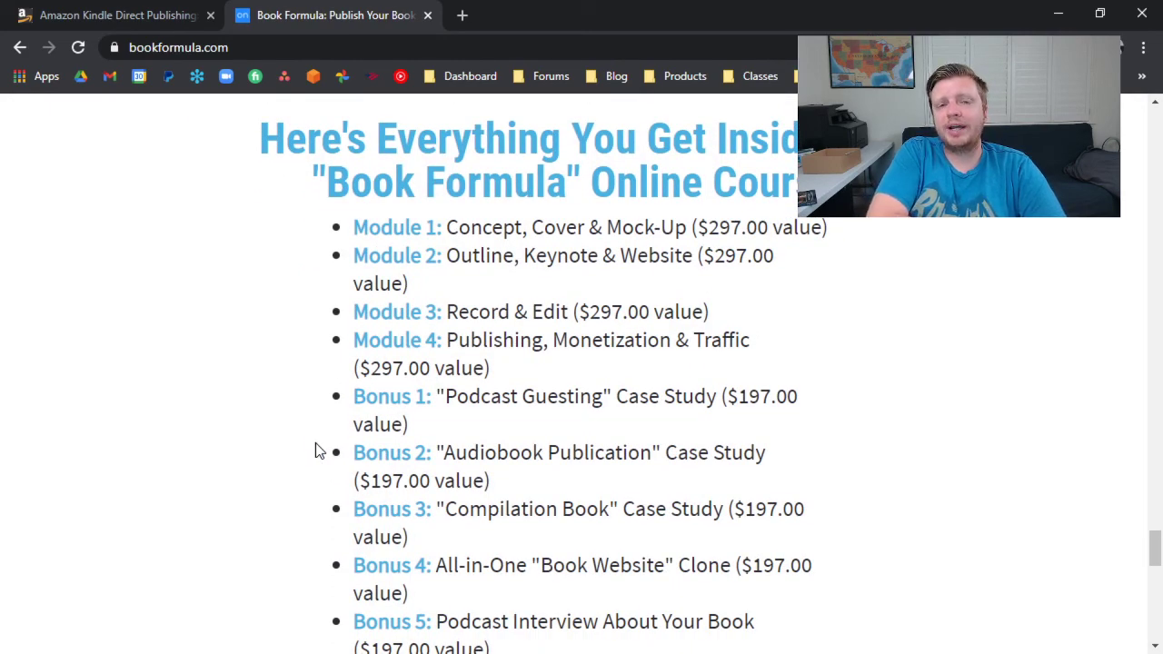